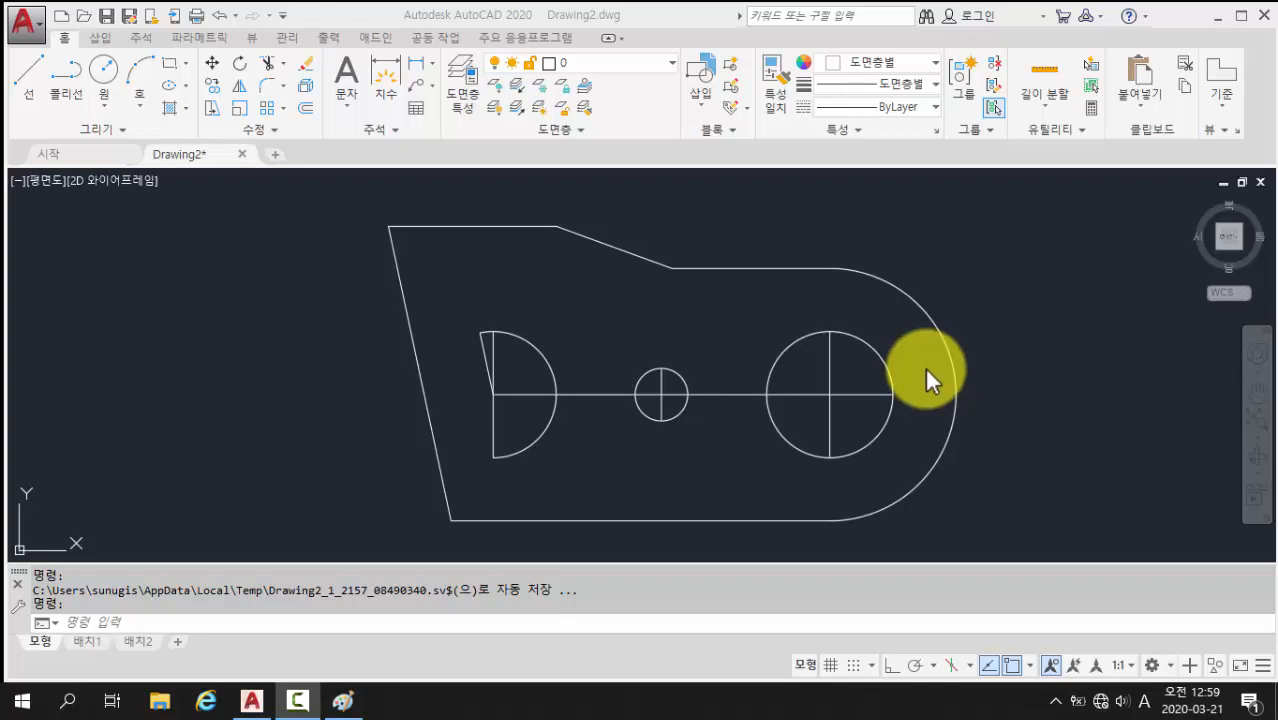
- Lengthen the large circle's centre lines by an increment of 3 at the upper, lower and right ends with the Lengthen command
{"action": "left_click", "coordinate": [348, 622]}
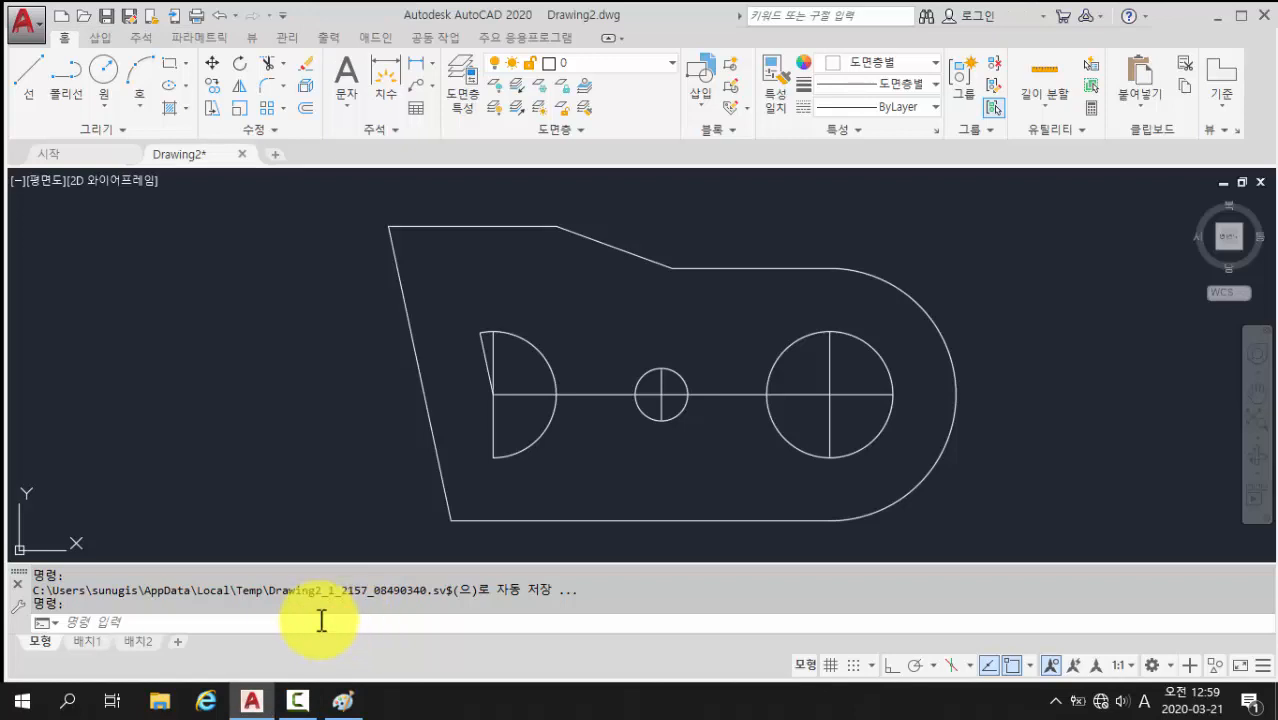
{"action": "left_click", "coordinate": [117, 625]}
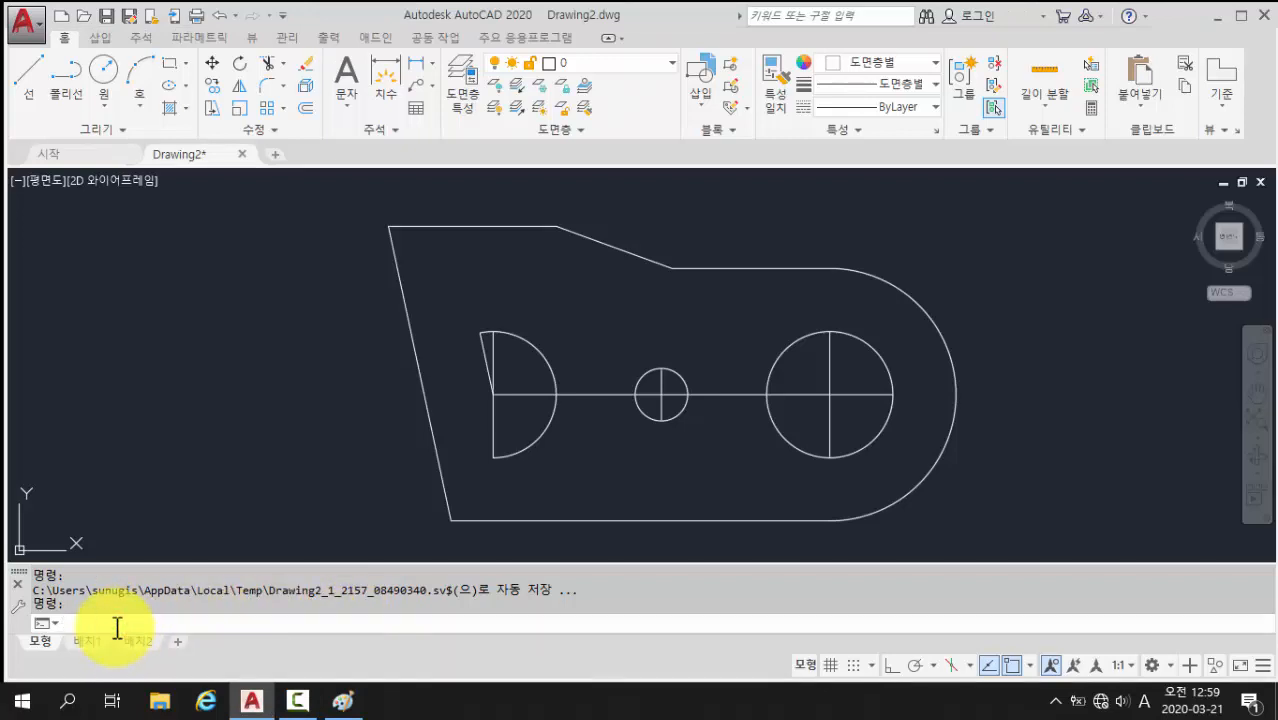
{"action": "type", "text": "lengthen"}
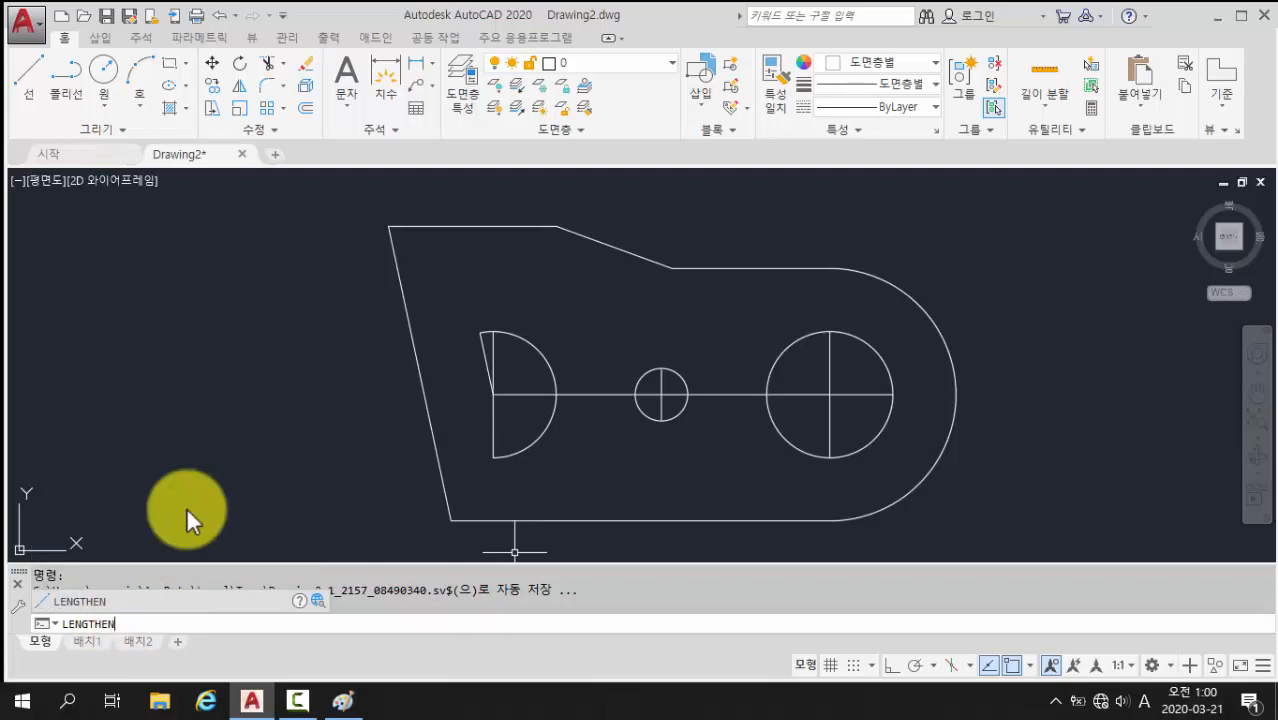
{"action": "key", "text": "Return"}
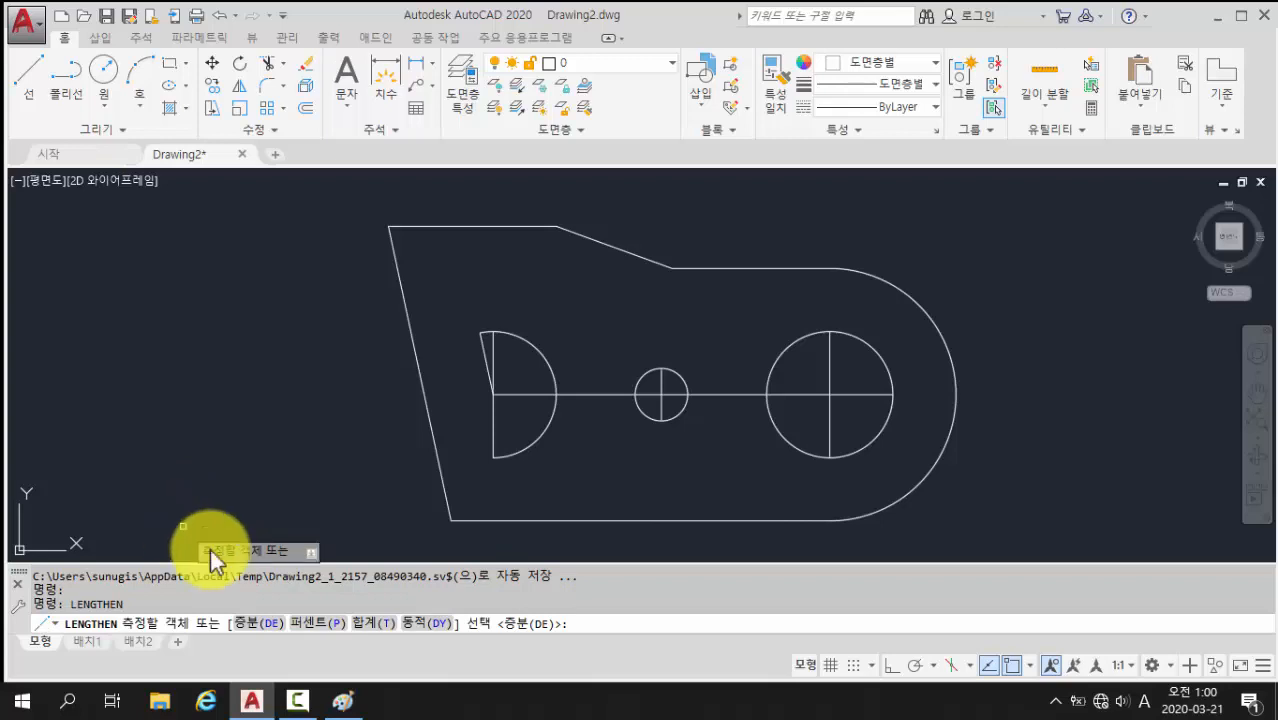
{"action": "left_click", "coordinate": [593, 623]}
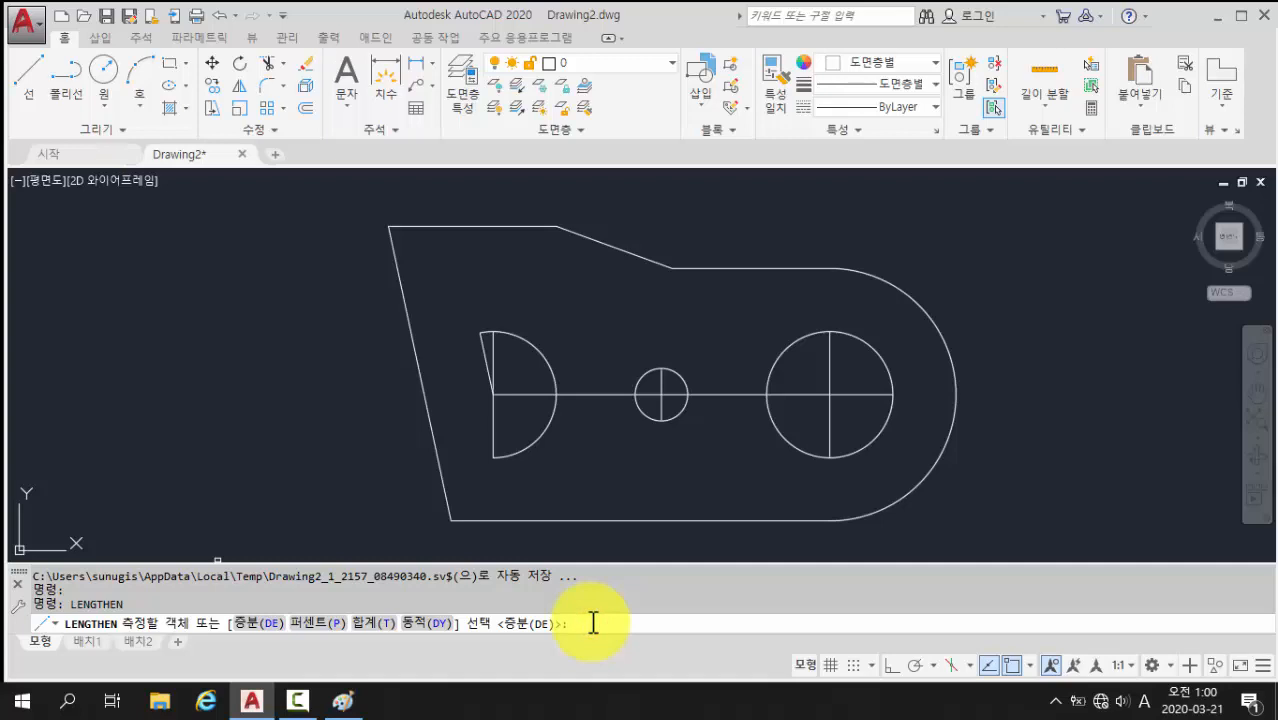
{"action": "type", "text": "de"}
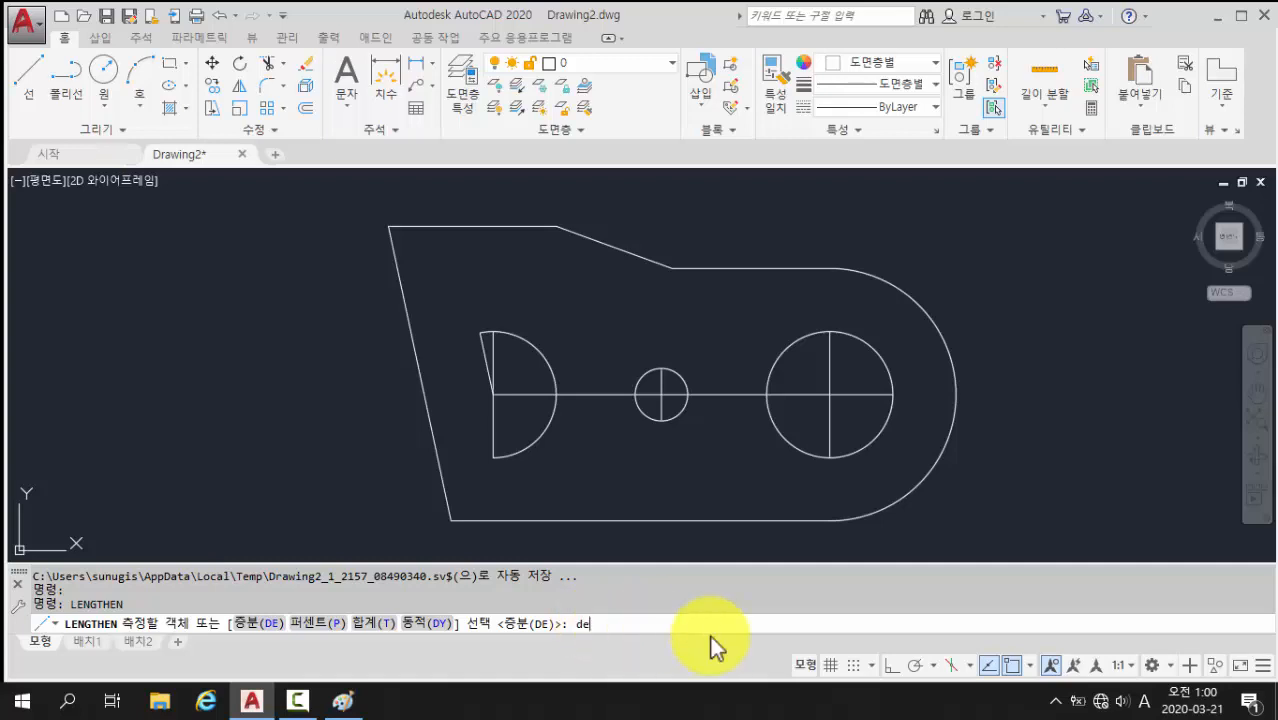
{"action": "key", "text": "Return"}
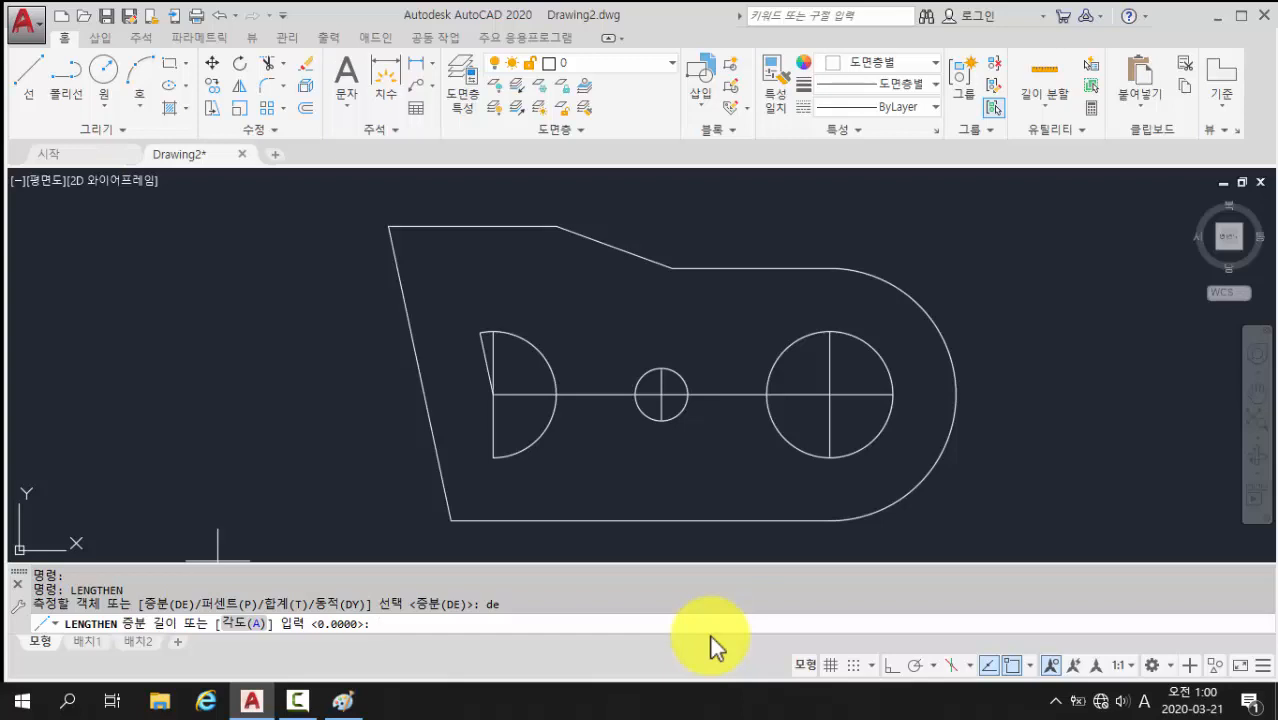
{"action": "type", "text": "3"}
{"action": "key", "text": "Return"}
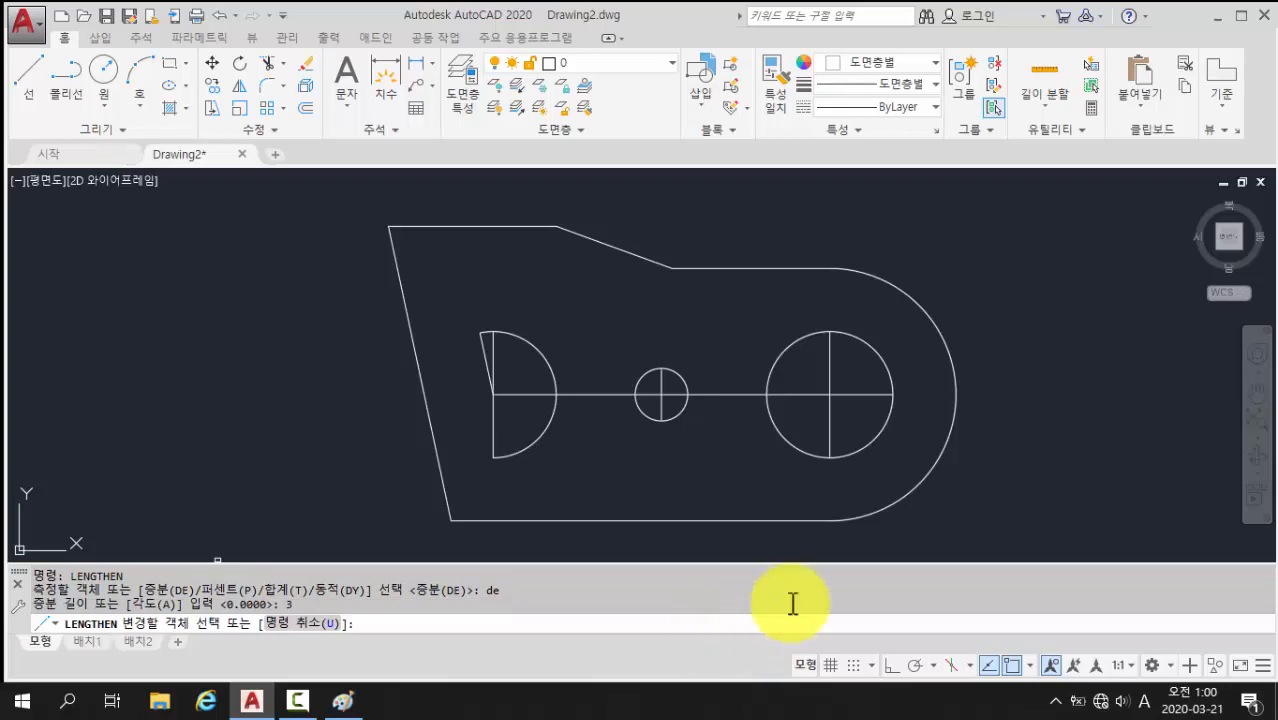
{"action": "left_click", "coordinate": [829, 345]}
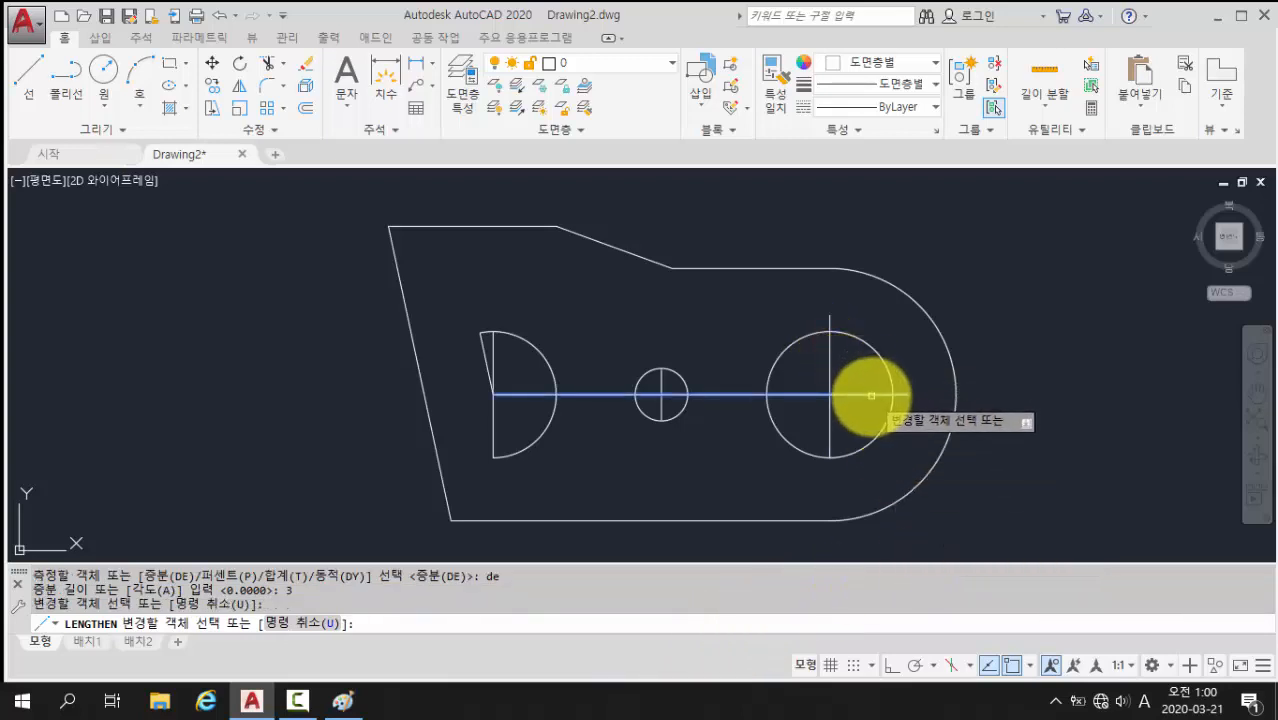
{"action": "left_click", "coordinate": [871, 397]}
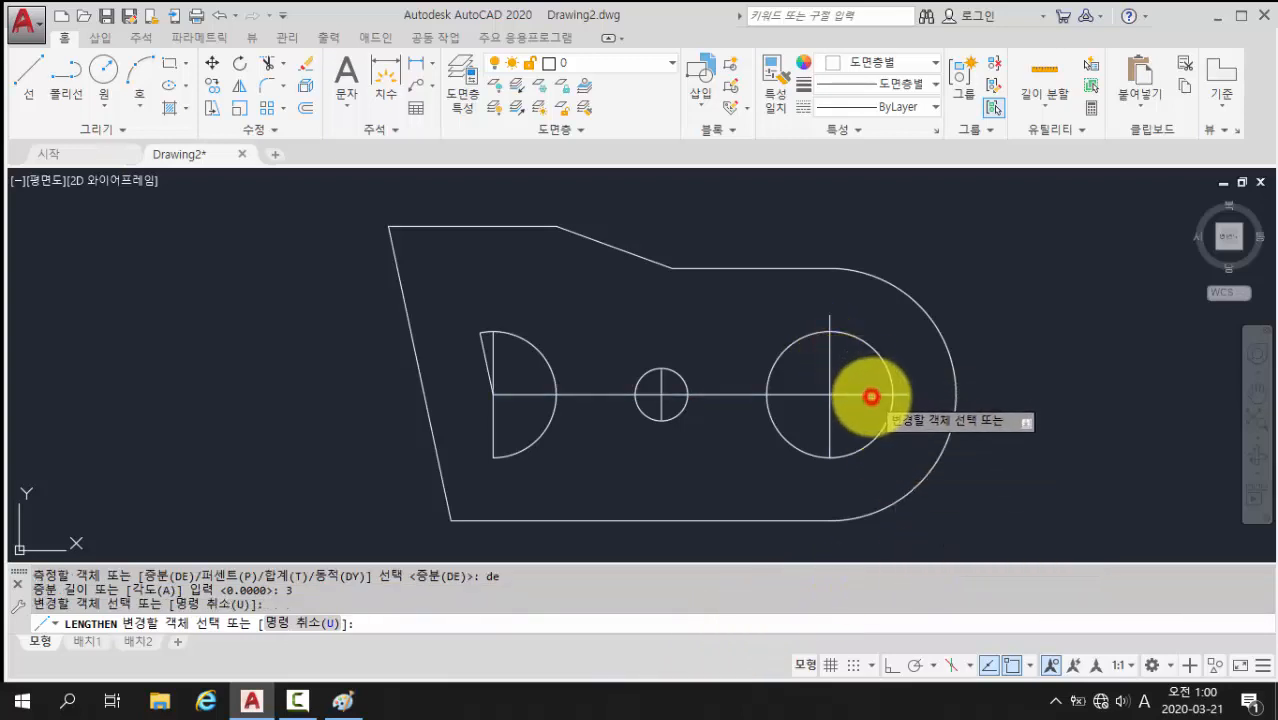
{"action": "left_click", "coordinate": [829, 437]}
- Lengthen both ends of the small circle's vertical centre line and the left arc's centre lines by the same increment, including the horizontal line's left end
{"action": "left_click", "coordinate": [660, 377]}
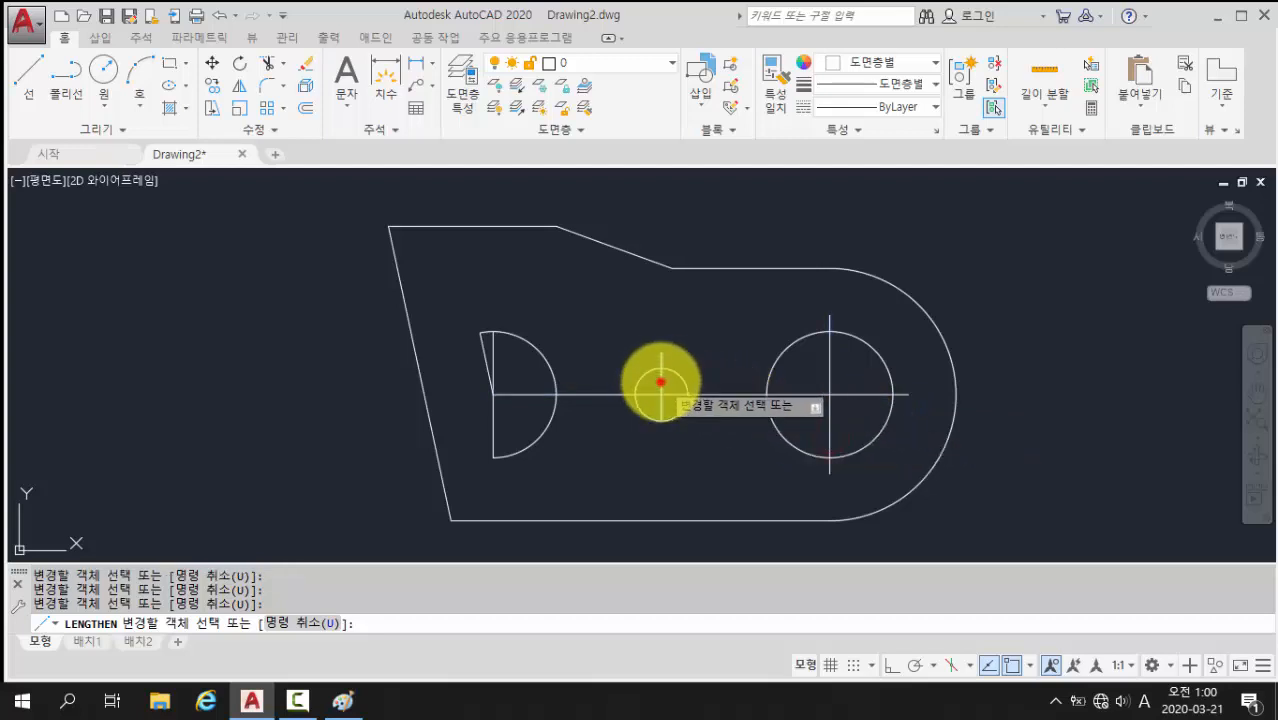
{"action": "left_click", "coordinate": [660, 410]}
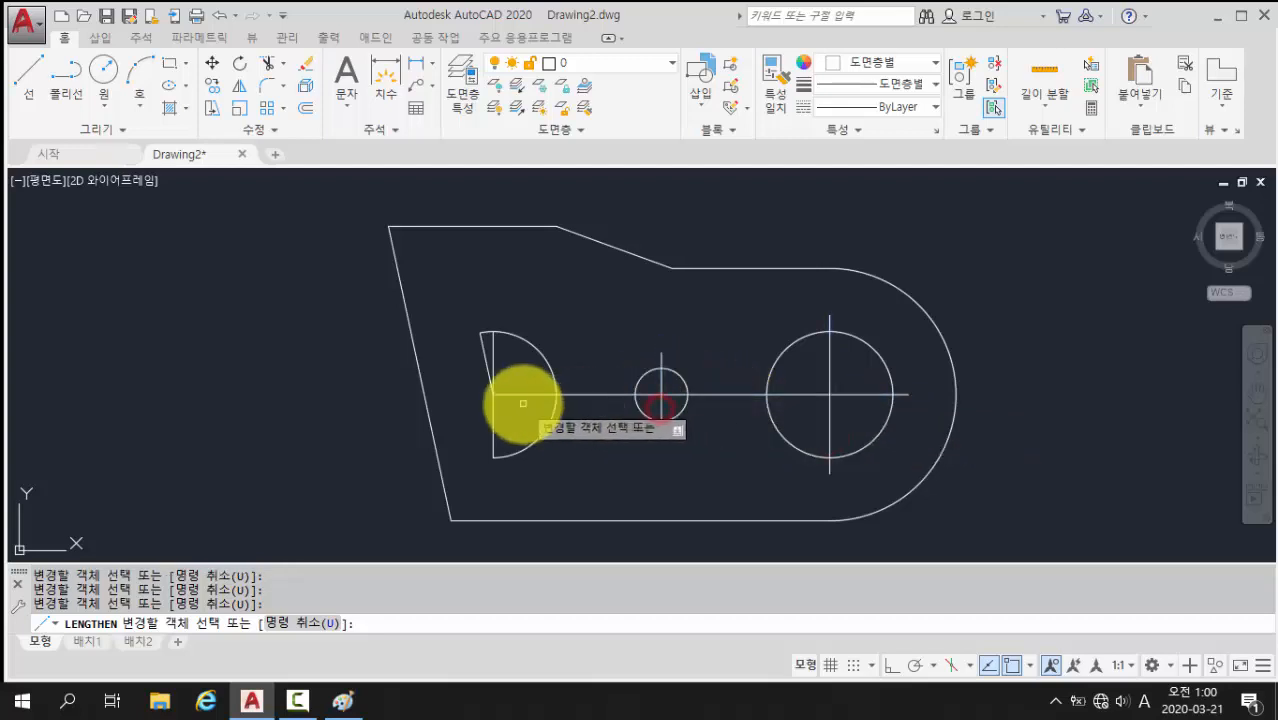
{"action": "left_click", "coordinate": [492, 350]}
{"action": "left_click", "coordinate": [491, 442]}
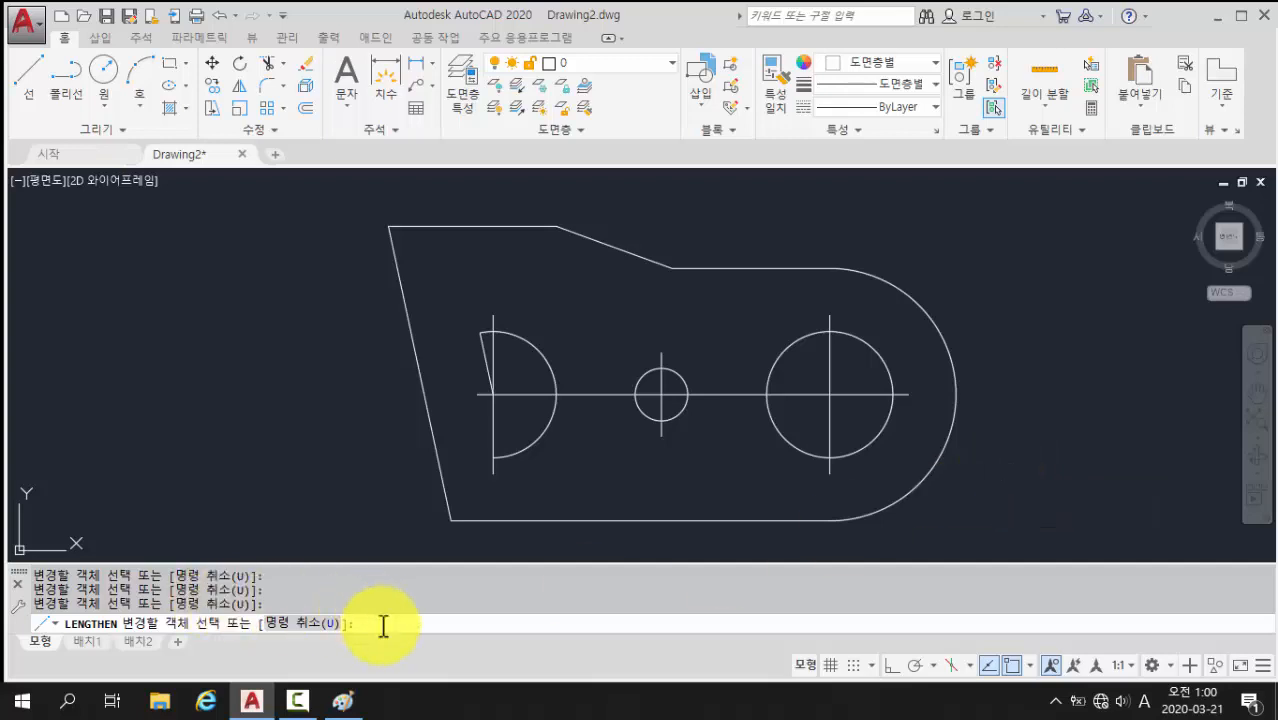
{"action": "key", "text": "Return"}
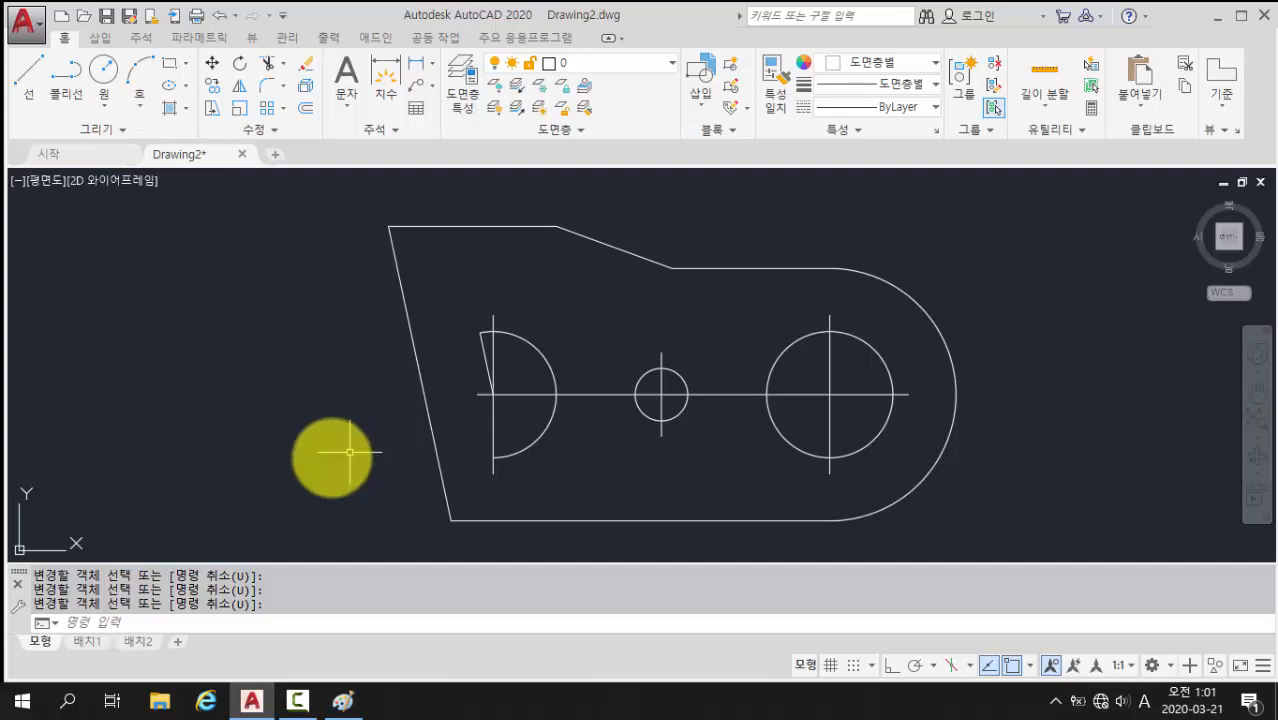
- Create a new layer named 외형선 in the layer properties manager
{"action": "left_click", "coordinate": [196, 625]}
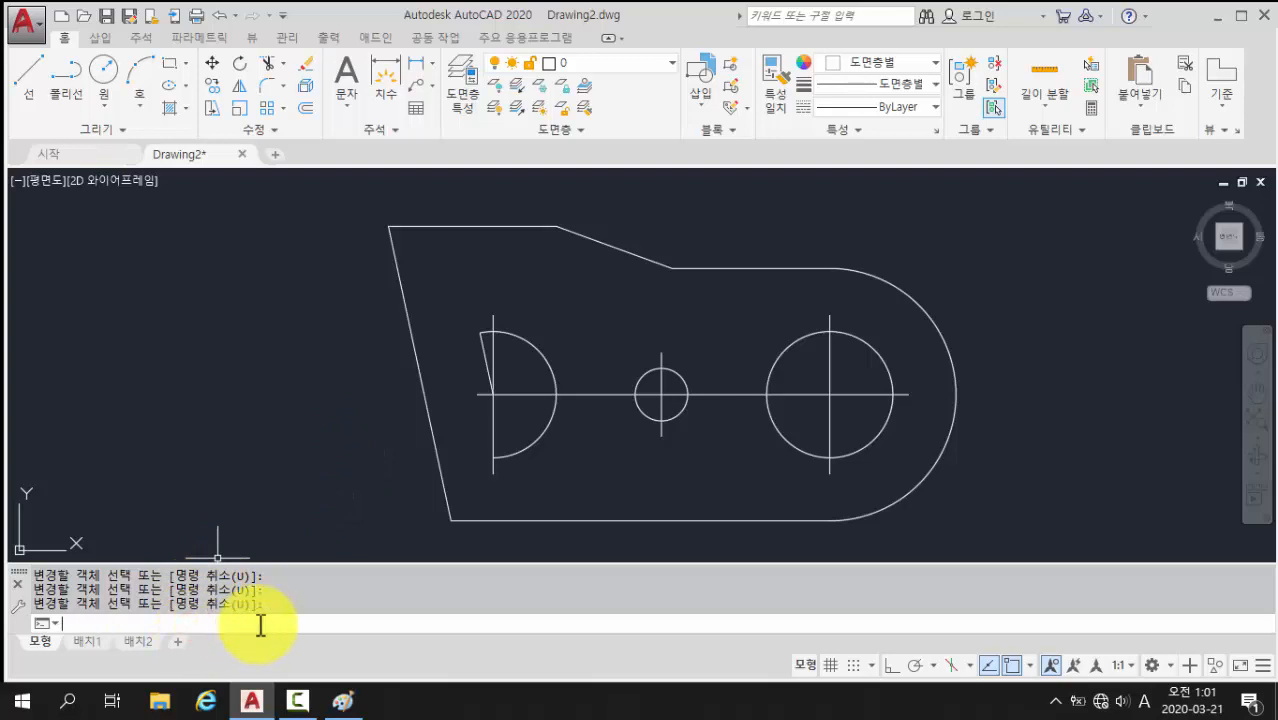
{"action": "type", "text": "1ayer"}
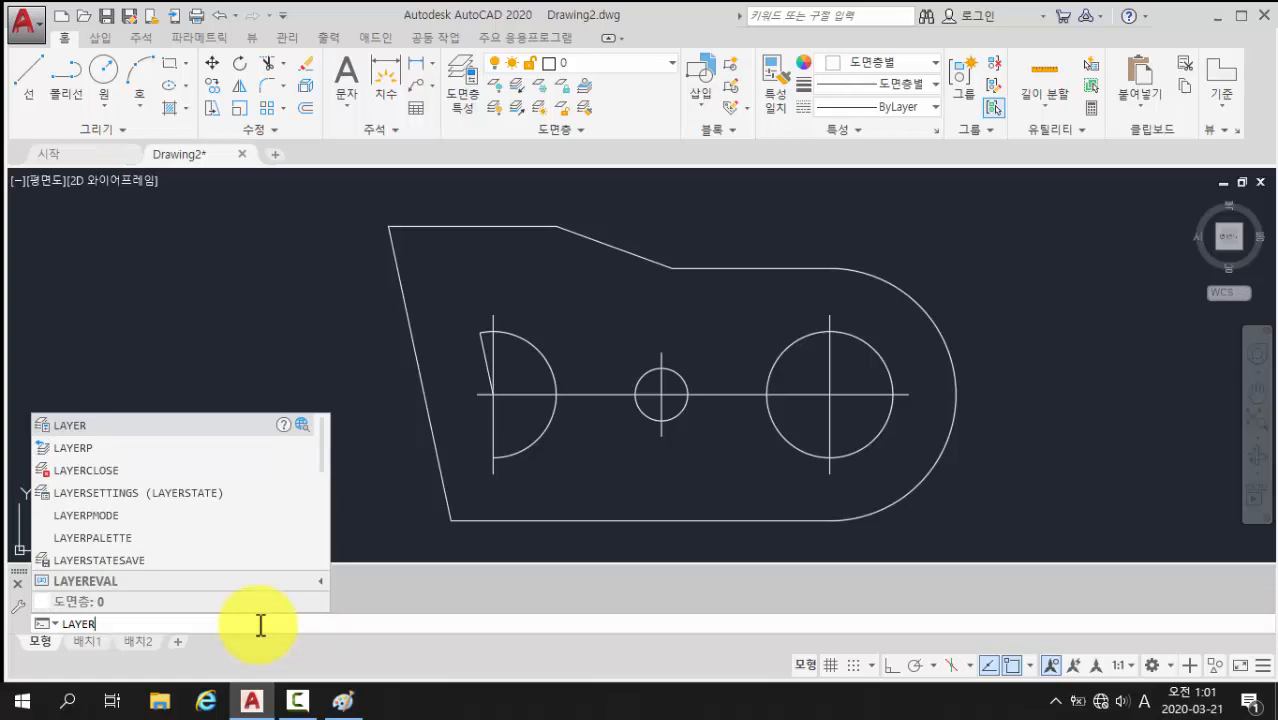
{"action": "key", "text": "Return"}
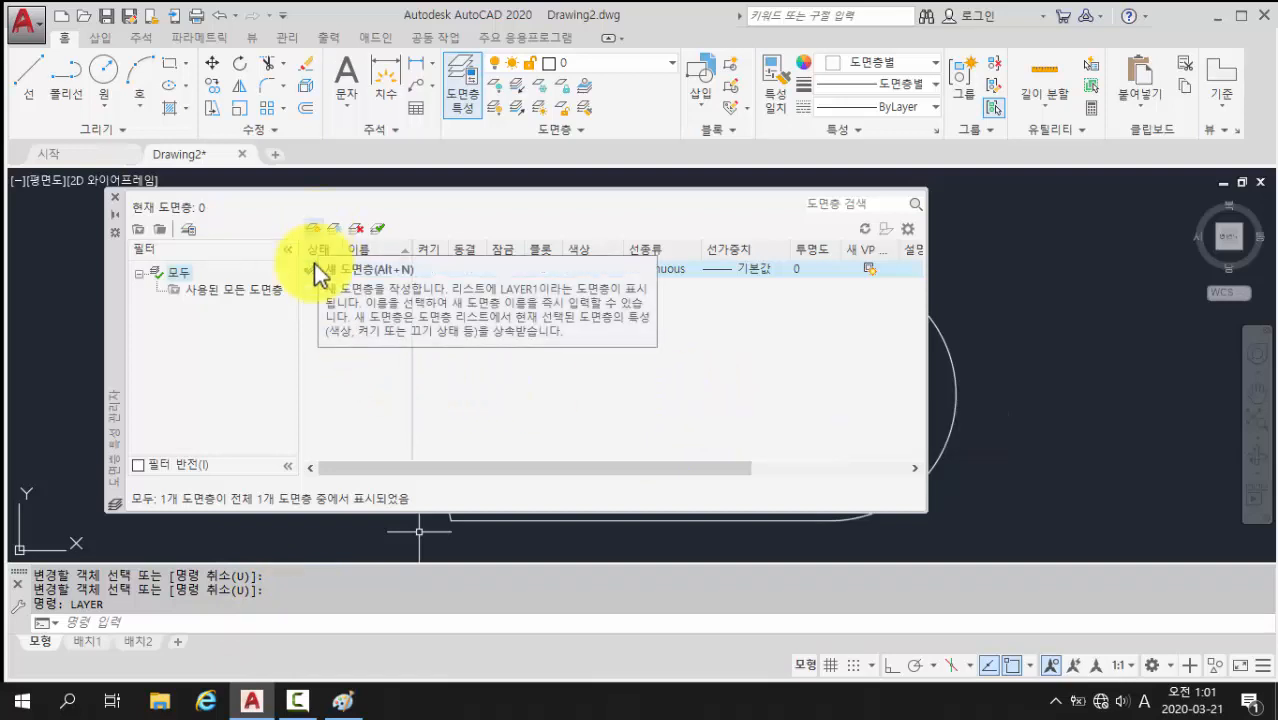
{"action": "left_click", "coordinate": [312, 230]}
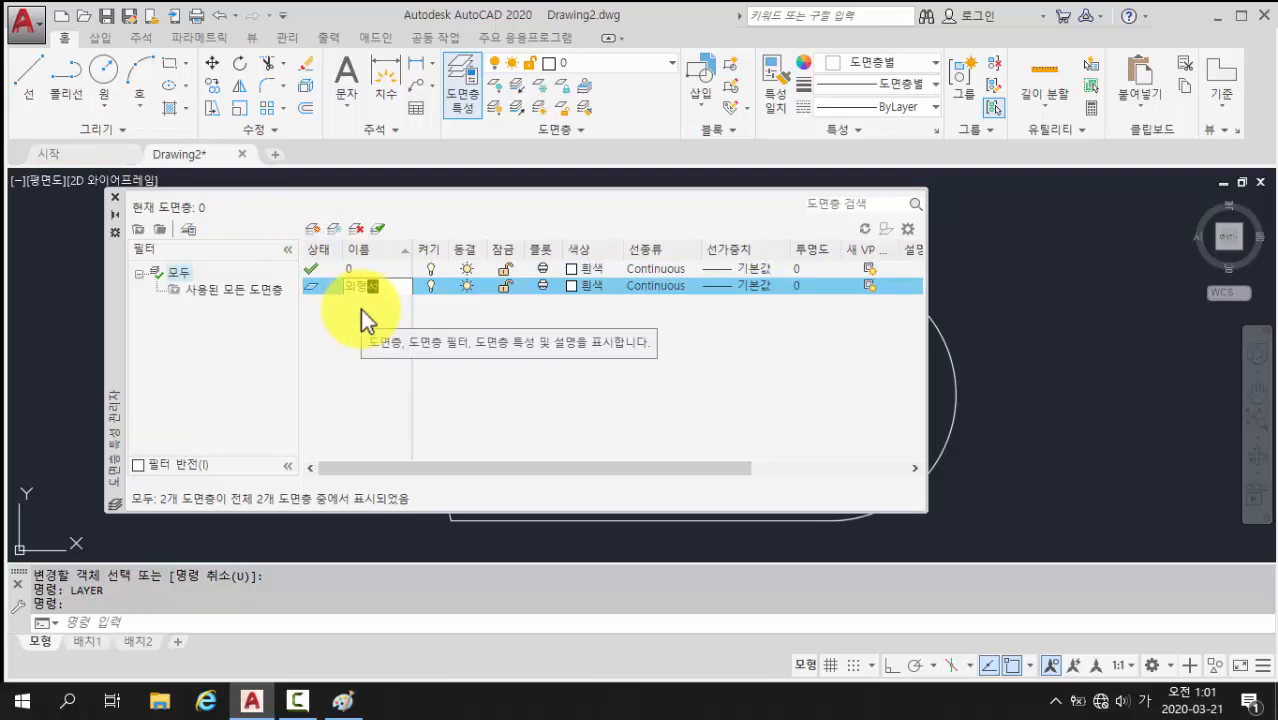
{"action": "type", "text": "ㄴ"}
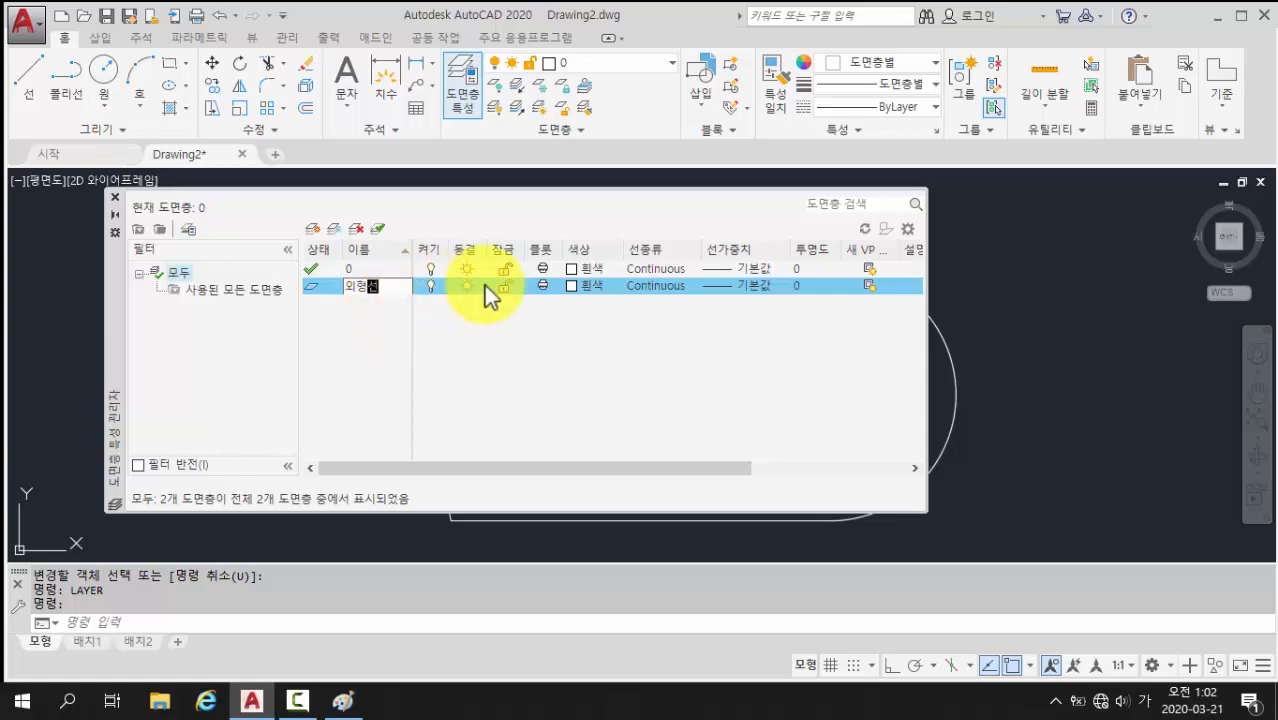
{"action": "key", "text": "BackSpace"}
{"action": "key", "text": "BackSpace"}
{"action": "key", "text": "BackSpace"}
{"action": "key", "text": "BackSpace"}
{"action": "key", "text": "BackSpace"}
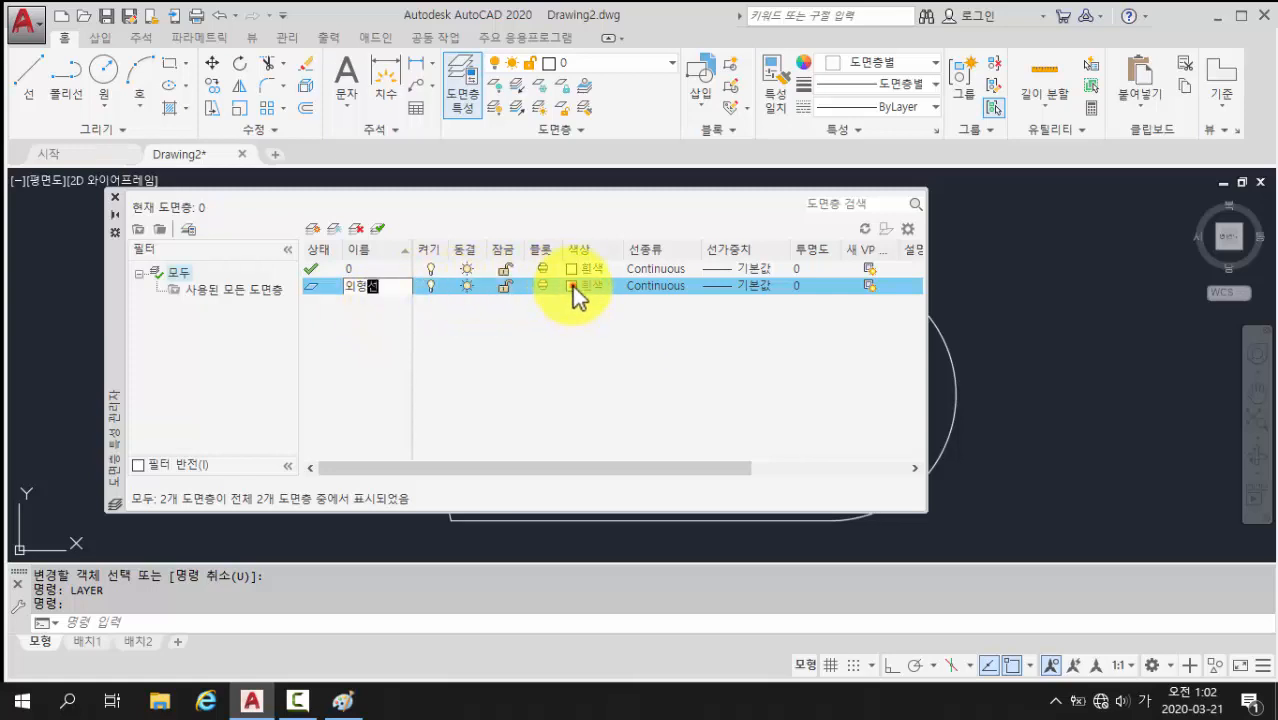
- Set the 외형선 layer's color to green (초록색) and its lineweight to 0.50 mm
{"action": "left_click", "coordinate": [572, 286]}
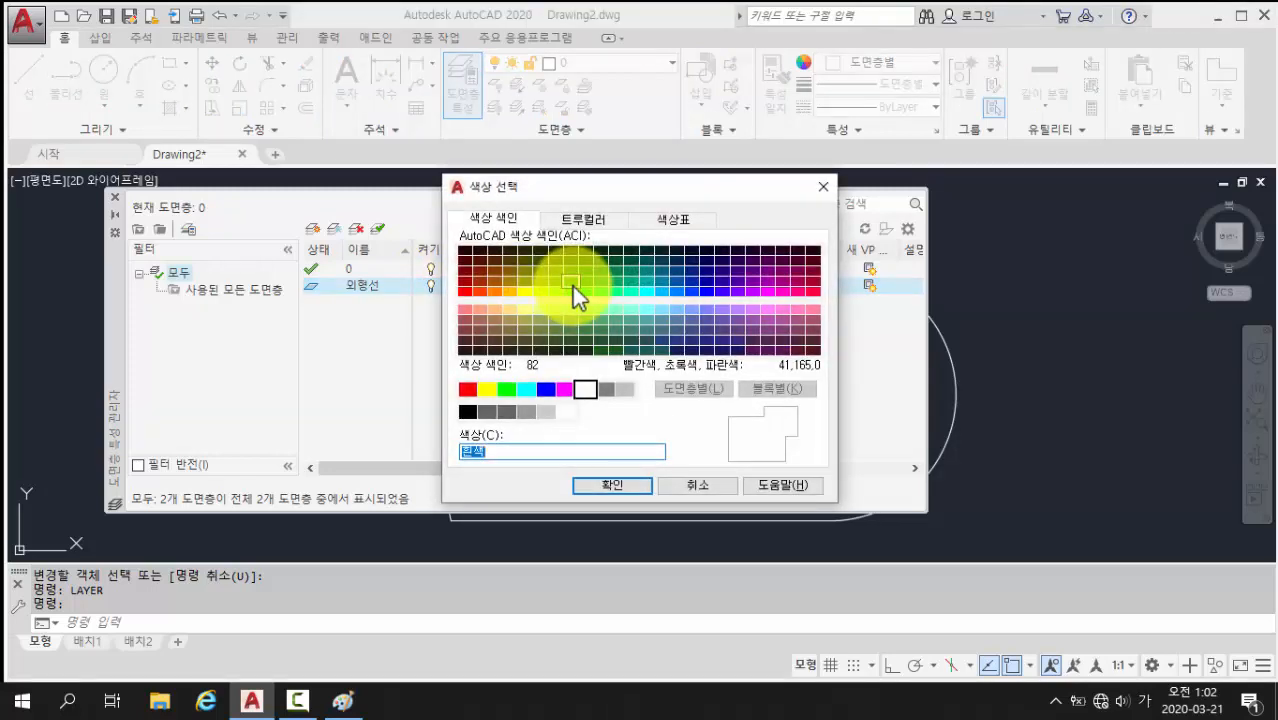
{"action": "left_click", "coordinate": [507, 395]}
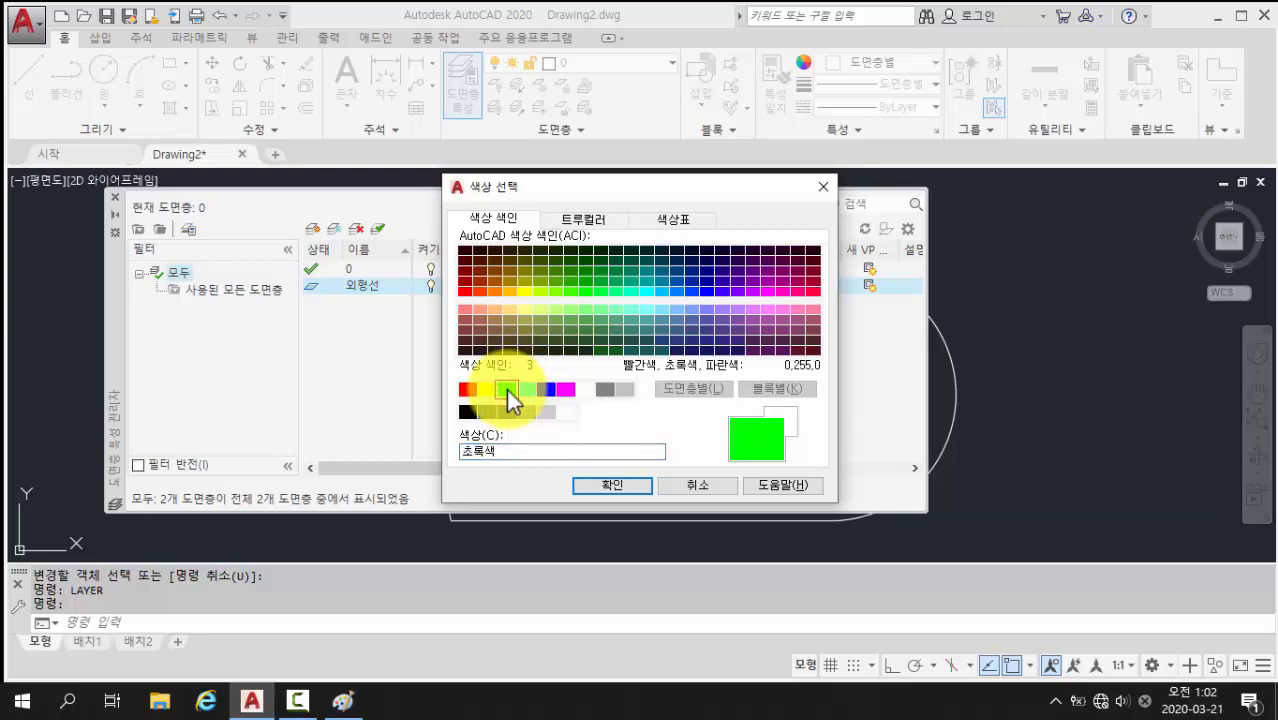
{"action": "left_click", "coordinate": [587, 488]}
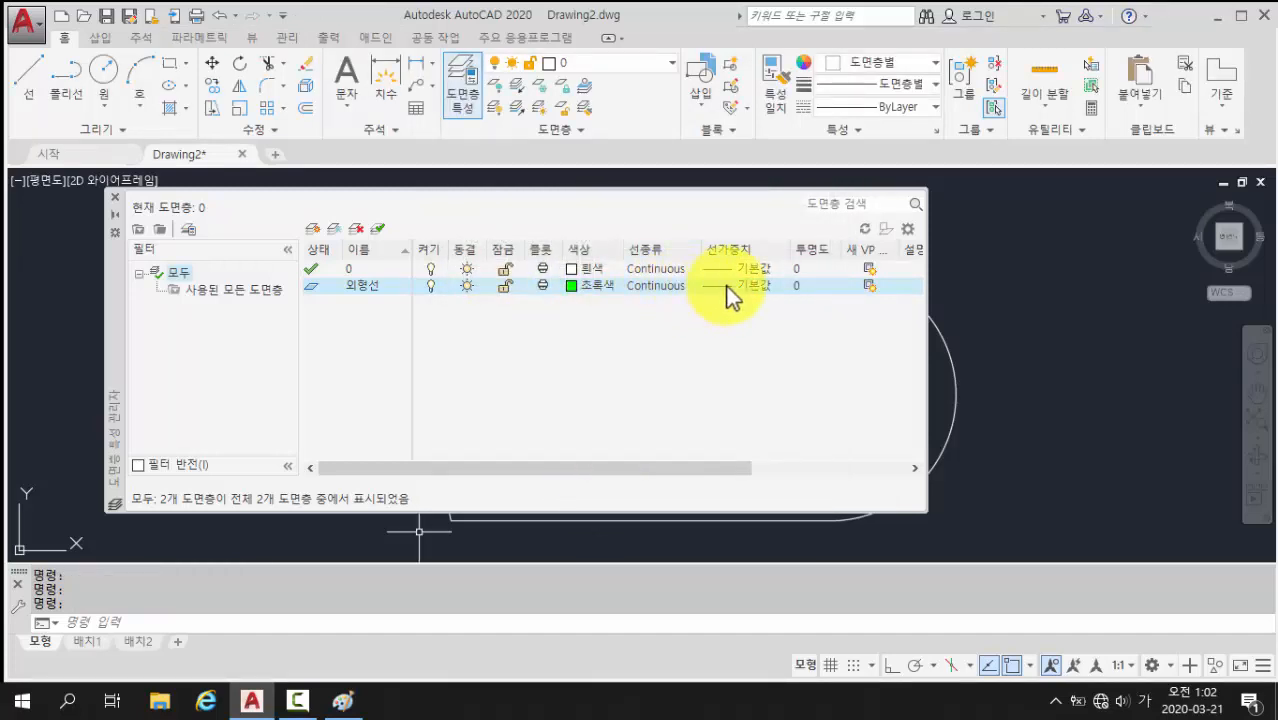
{"action": "left_click", "coordinate": [365, 286]}
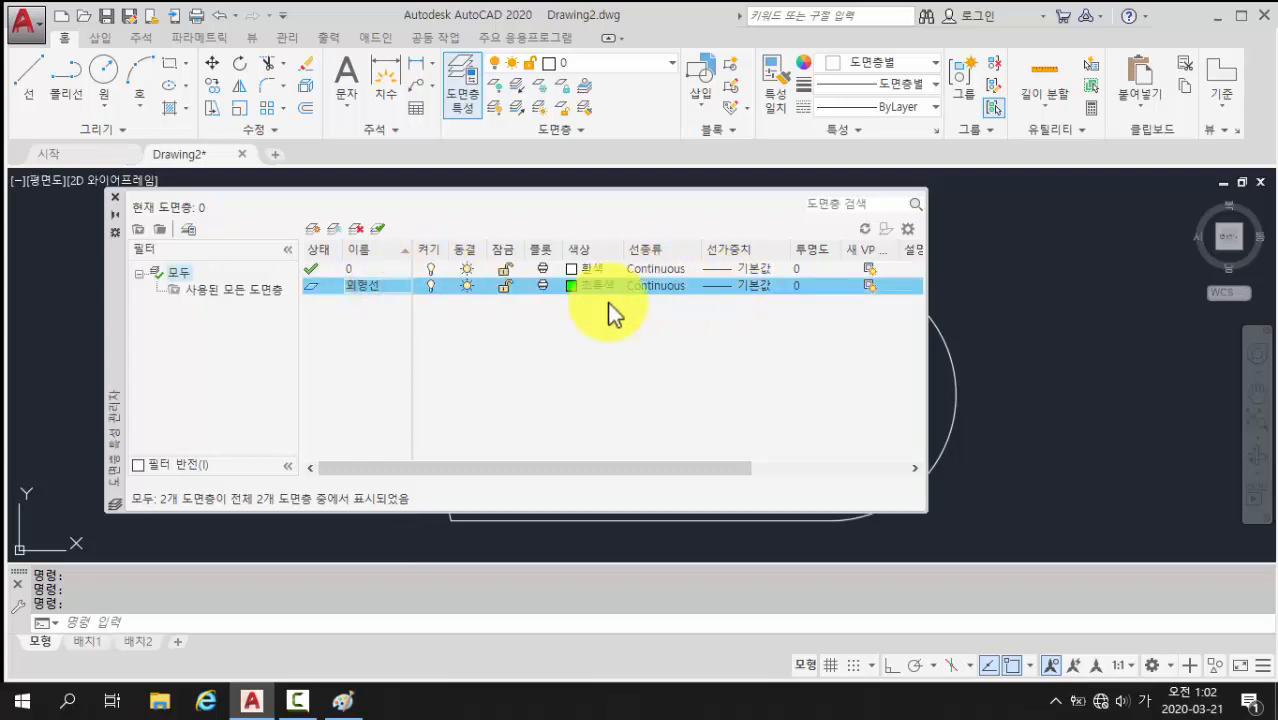
{"action": "left_click", "coordinate": [727, 284]}
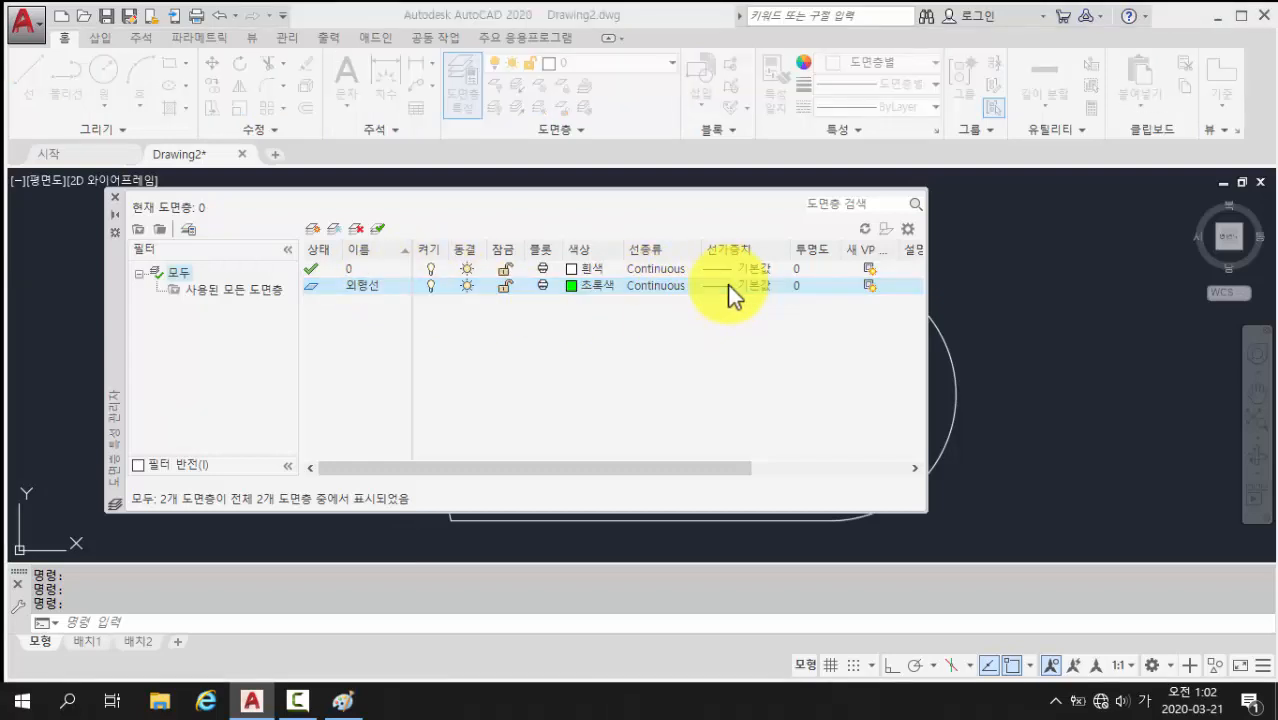
{"action": "scroll", "coordinate": [754, 304], "scroll_direction": "down", "scroll_amount": 1}
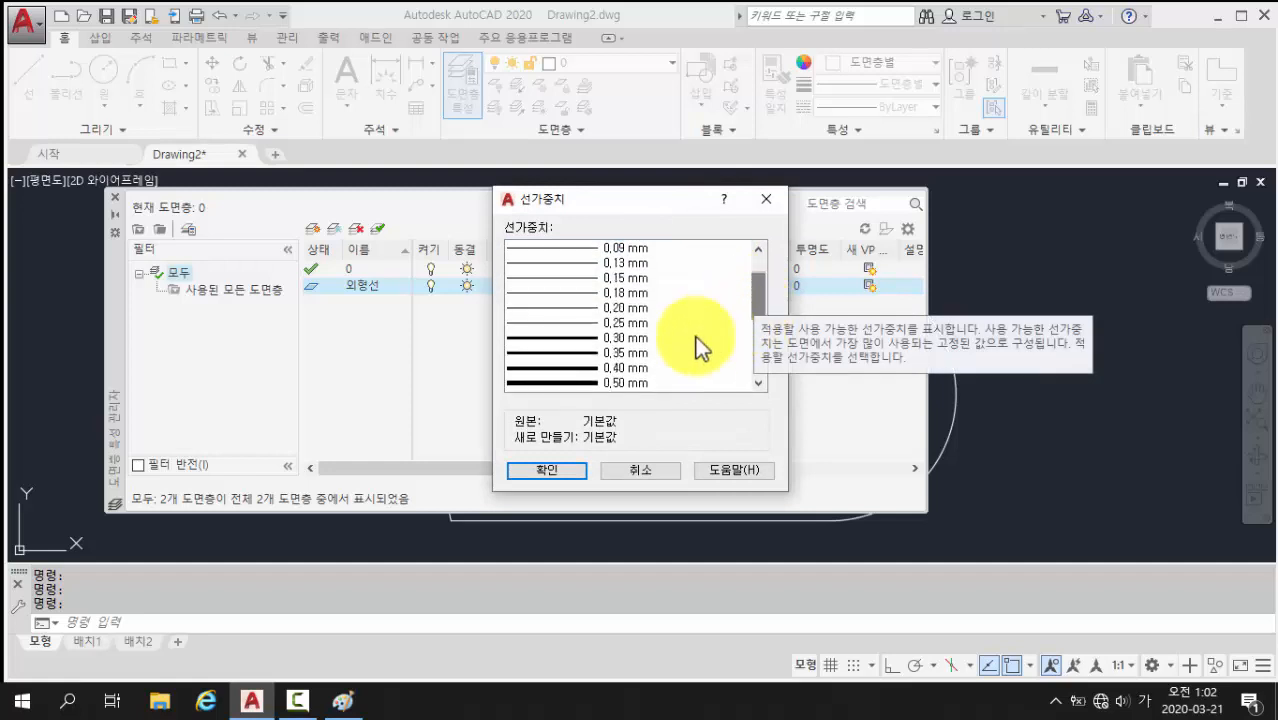
{"action": "left_click", "coordinate": [587, 383]}
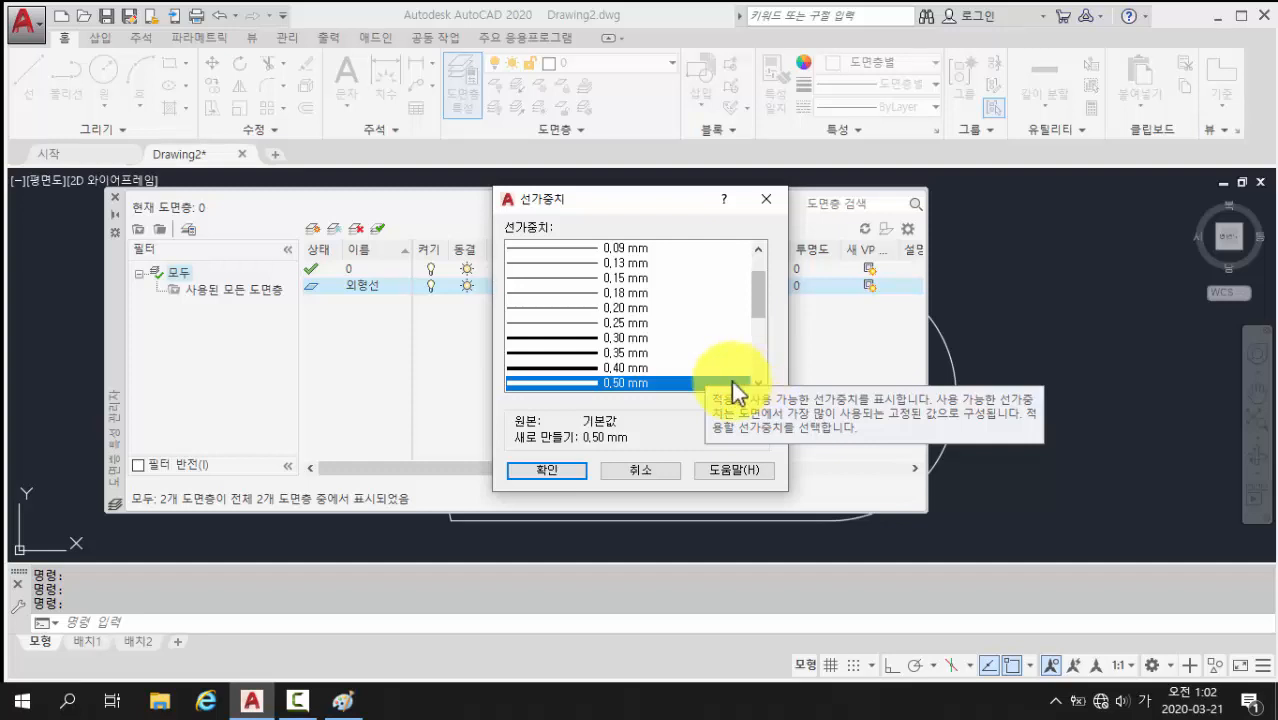
{"action": "left_click", "coordinate": [541, 471]}
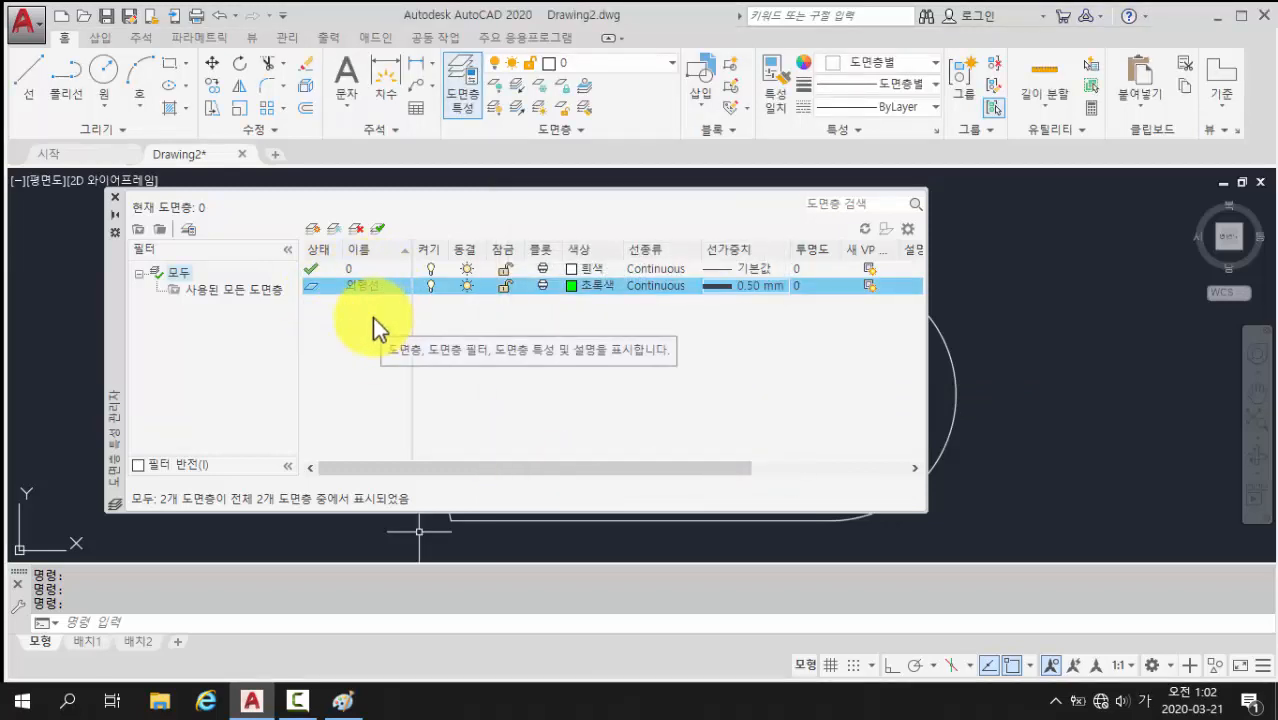
- Create another layer named 숨은선 and set its color to yellow (노란색)
{"action": "left_click", "coordinate": [312, 230]}
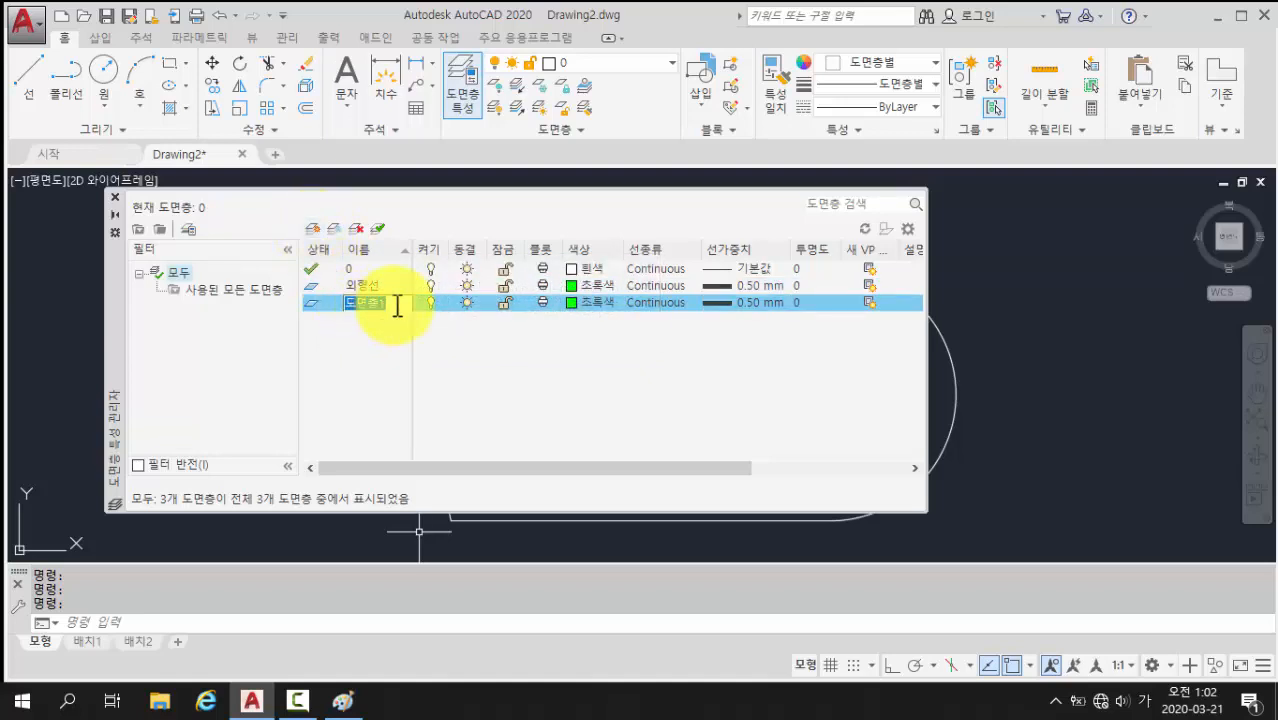
{"action": "type", "text": "숨김ㅅ"}
{"action": "left_click", "coordinate": [590, 303]}
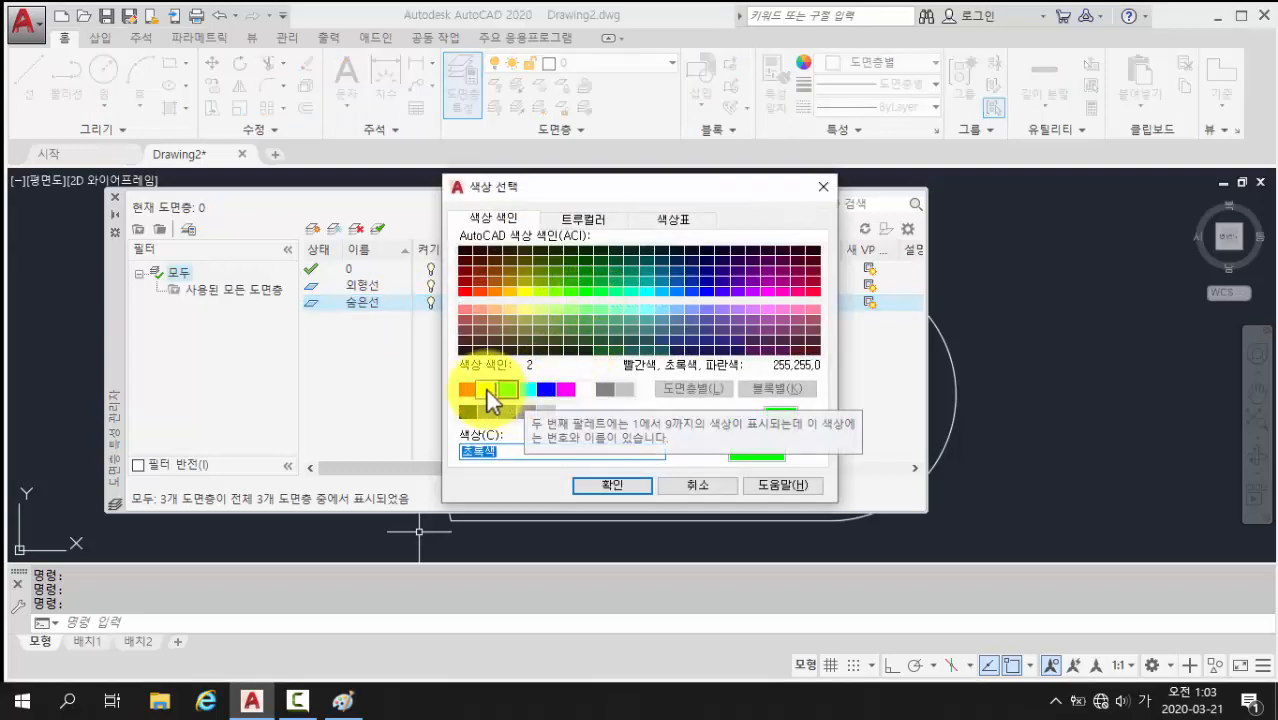
{"action": "left_click", "coordinate": [487, 390]}
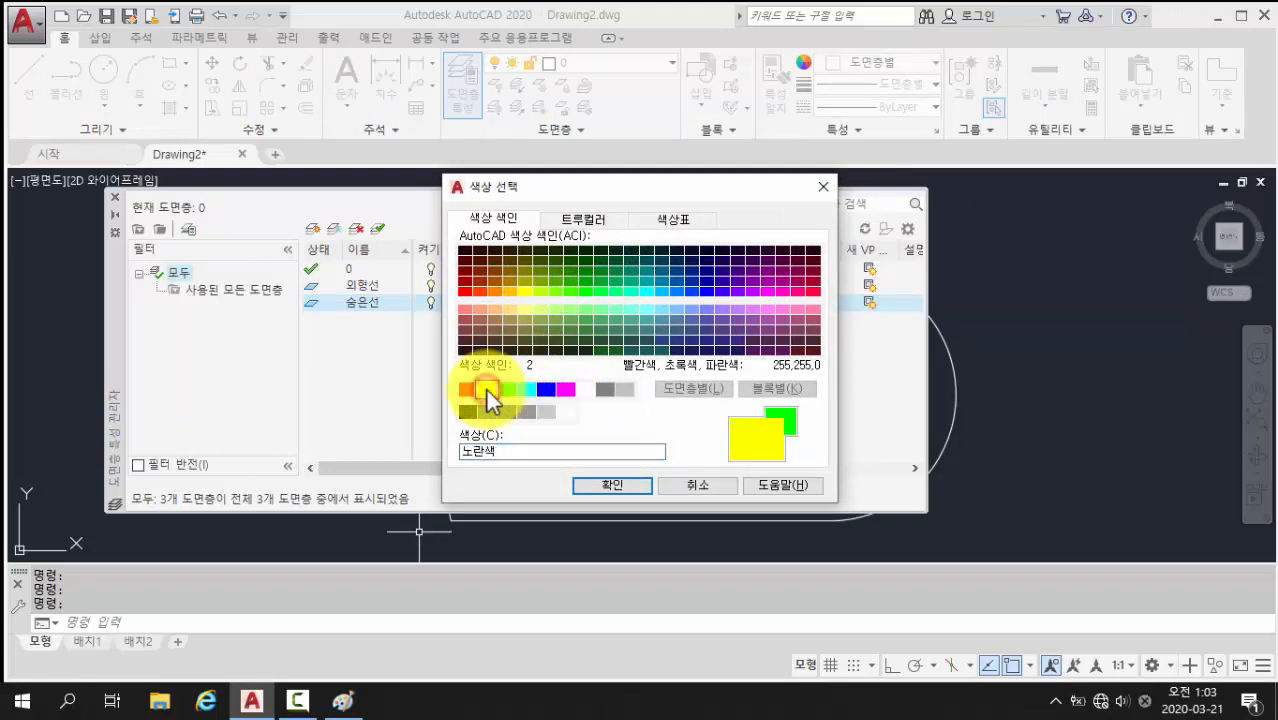
{"action": "left_click", "coordinate": [596, 485]}
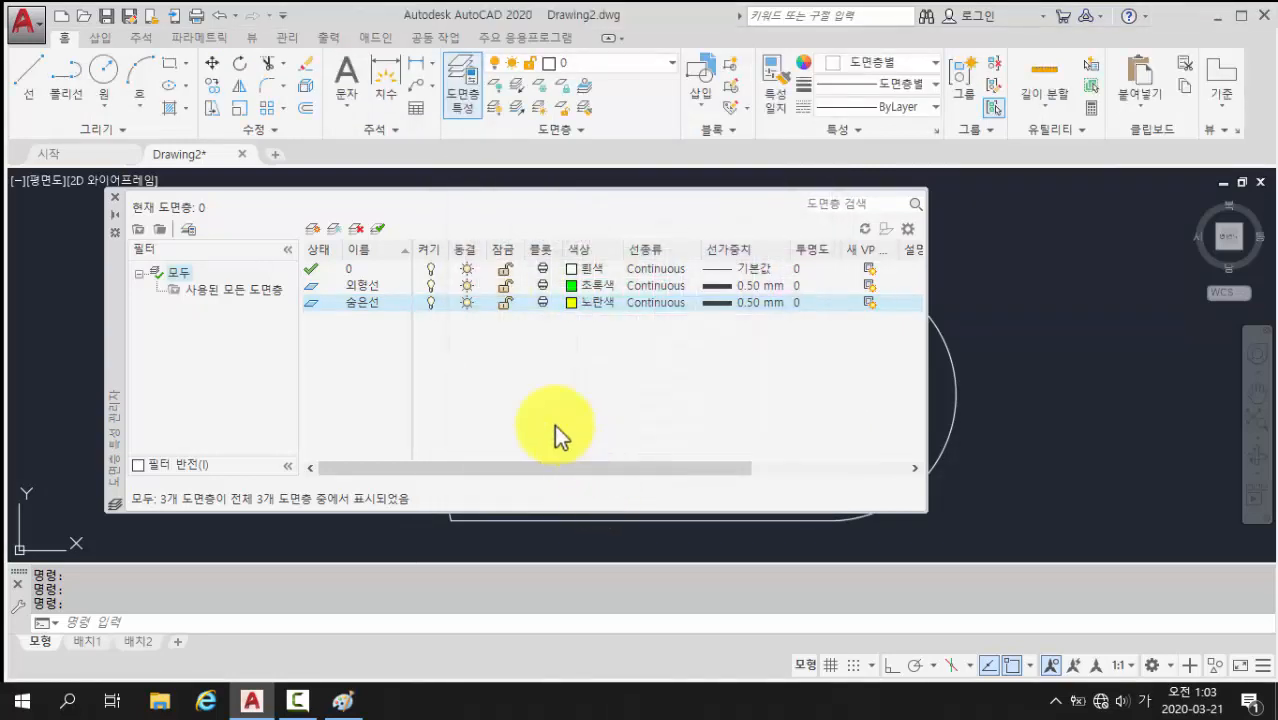
- Load the HIDDEN2 linetype from acadiso.lin and assign it to the 숨은선 layer
{"action": "left_click", "coordinate": [651, 303]}
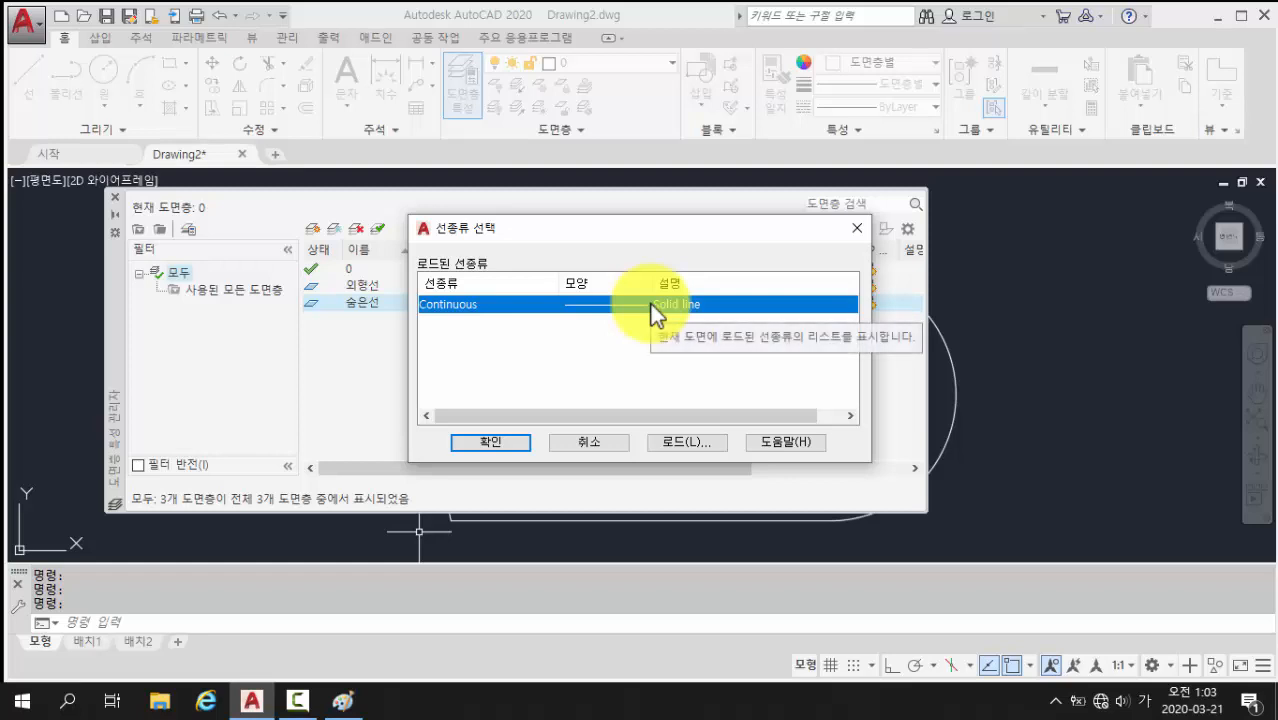
{"action": "left_click", "coordinate": [687, 442]}
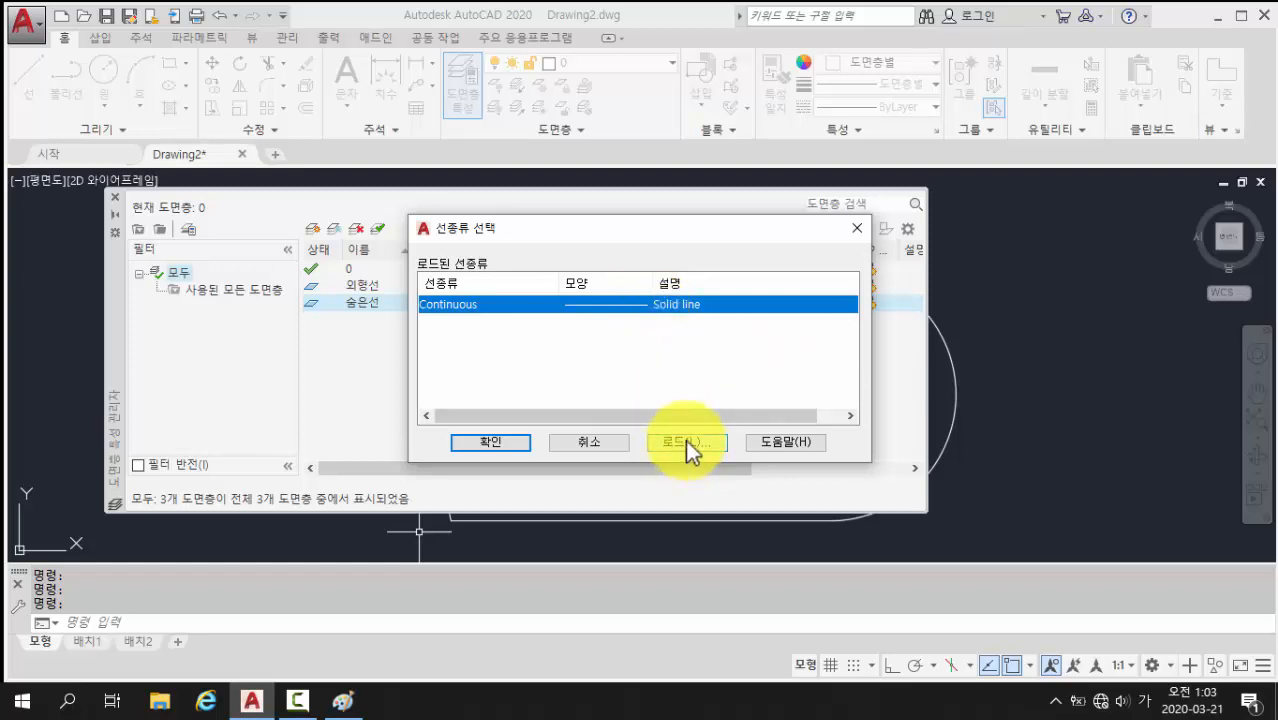
{"action": "left_click", "coordinate": [686, 440]}
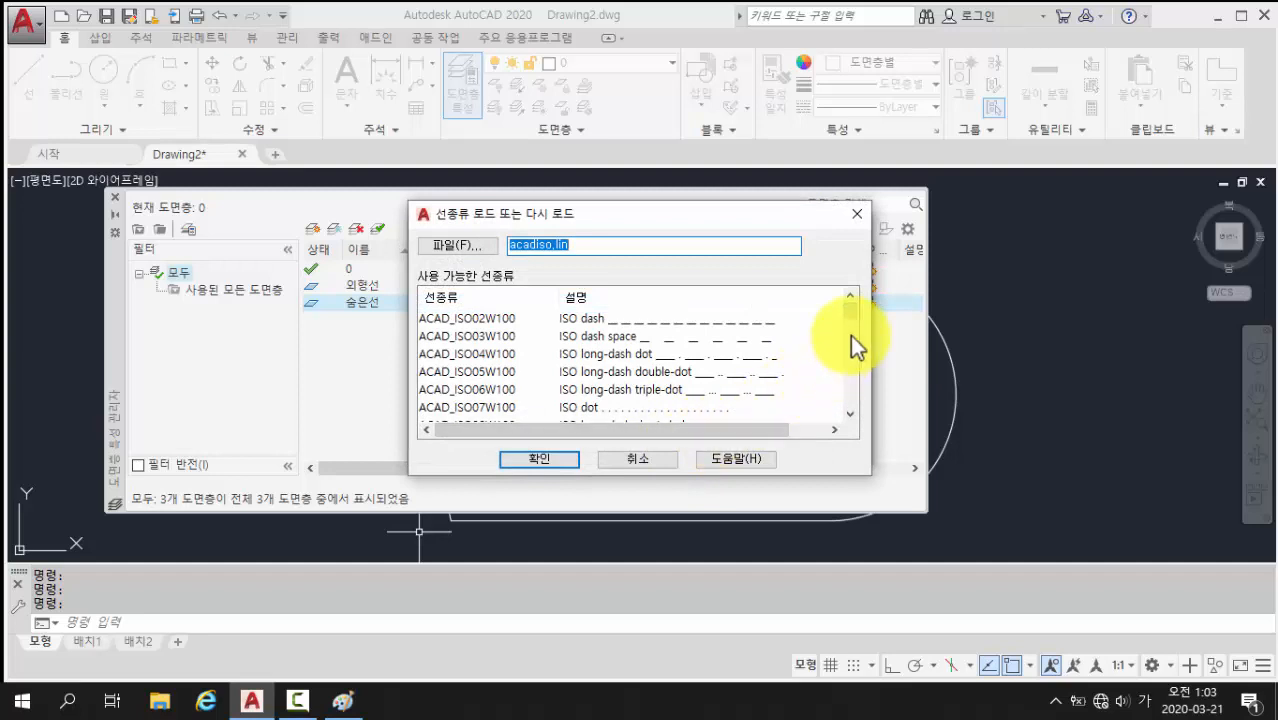
{"action": "left_click_drag", "start_coordinate": [850, 315], "coordinate": [847, 340]}
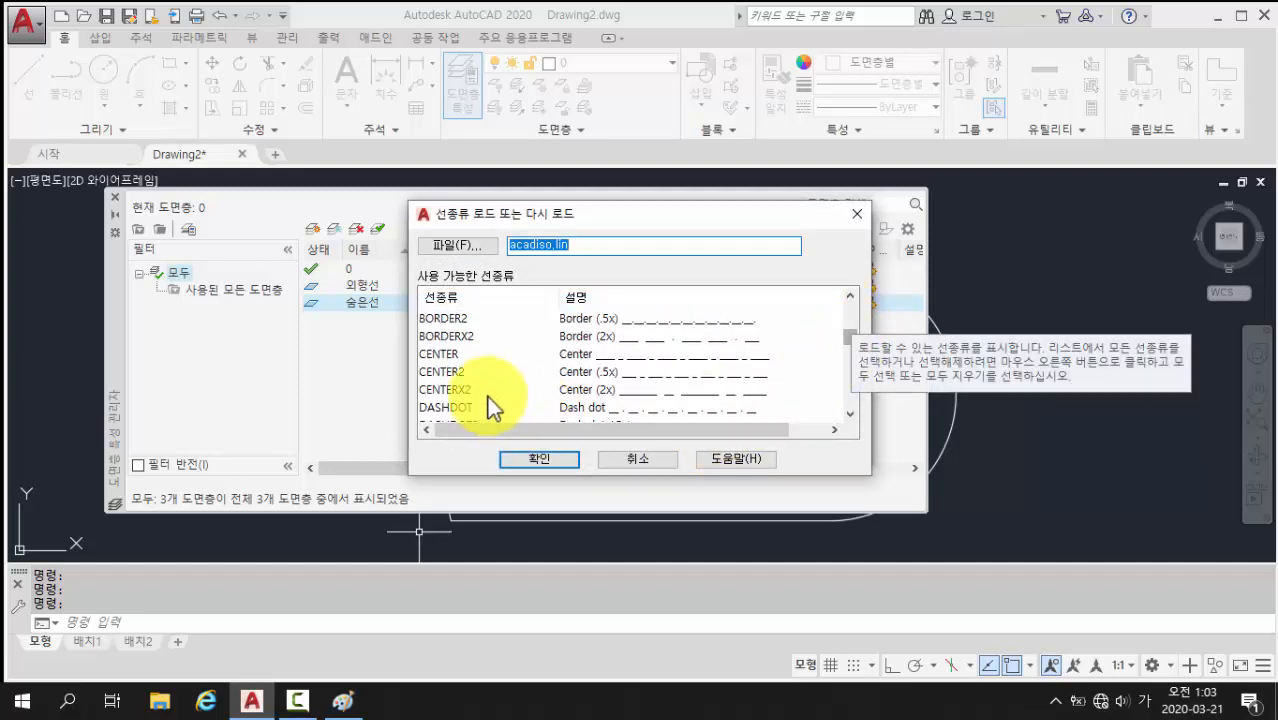
{"action": "left_click", "coordinate": [440, 355]}
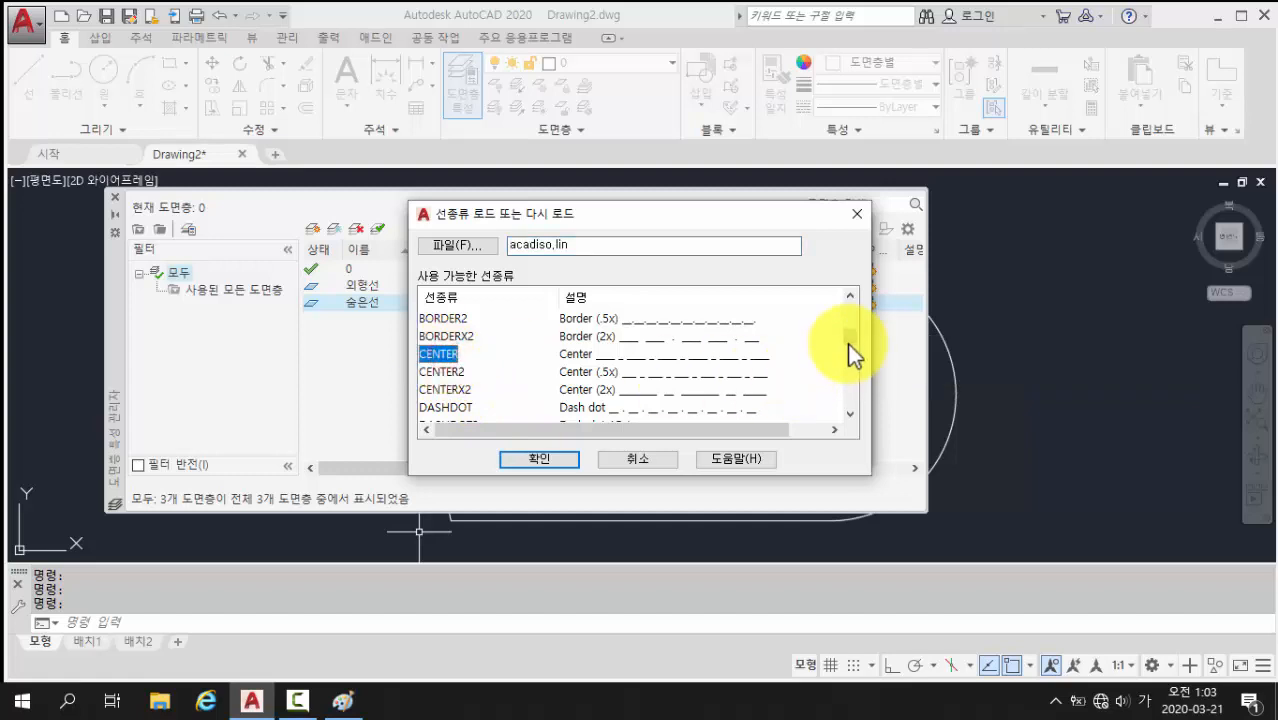
{"action": "left_click_drag", "start_coordinate": [847, 343], "coordinate": [848, 374]}
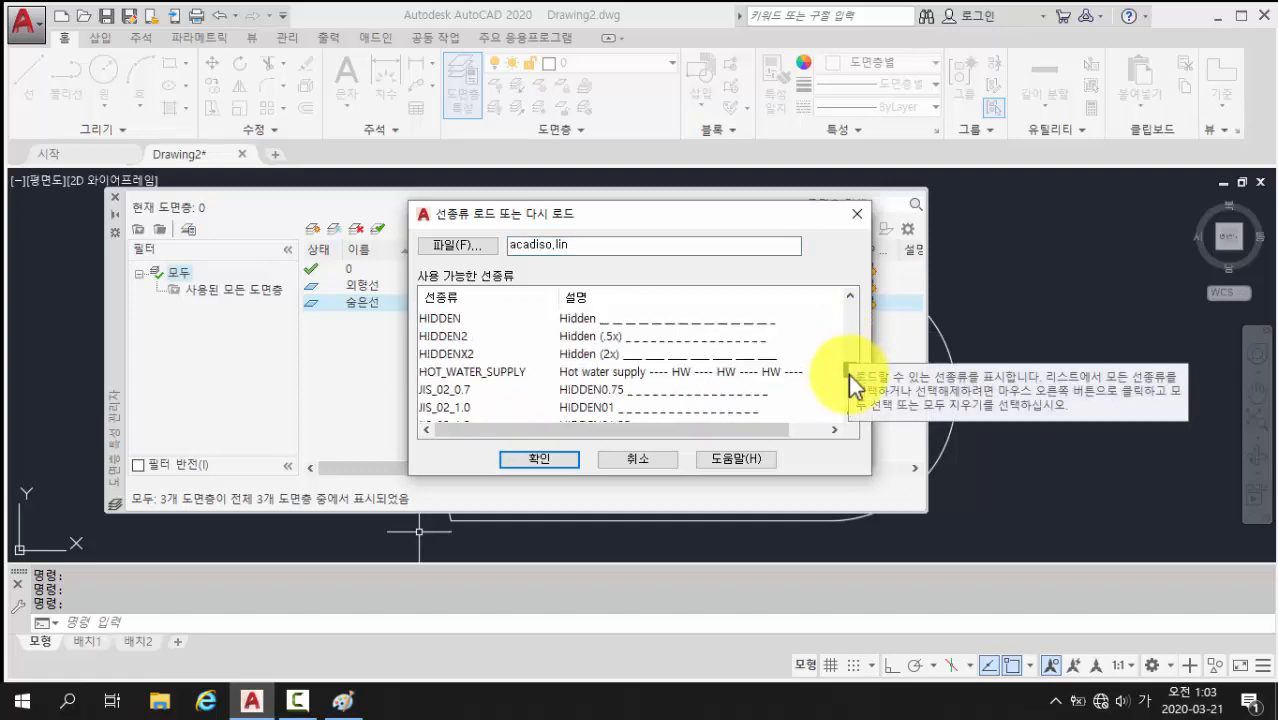
{"action": "left_click", "coordinate": [440, 318]}
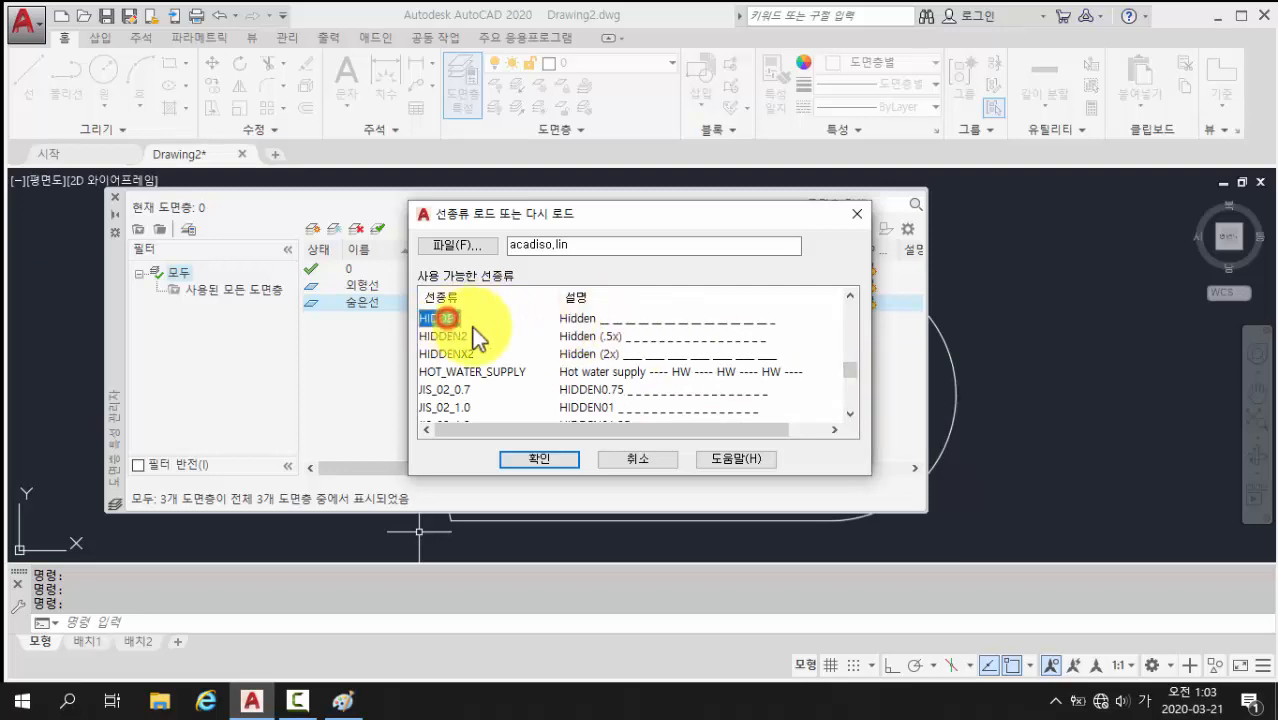
{"action": "left_click", "coordinate": [462, 338]}
{"action": "left_click", "coordinate": [470, 356]}
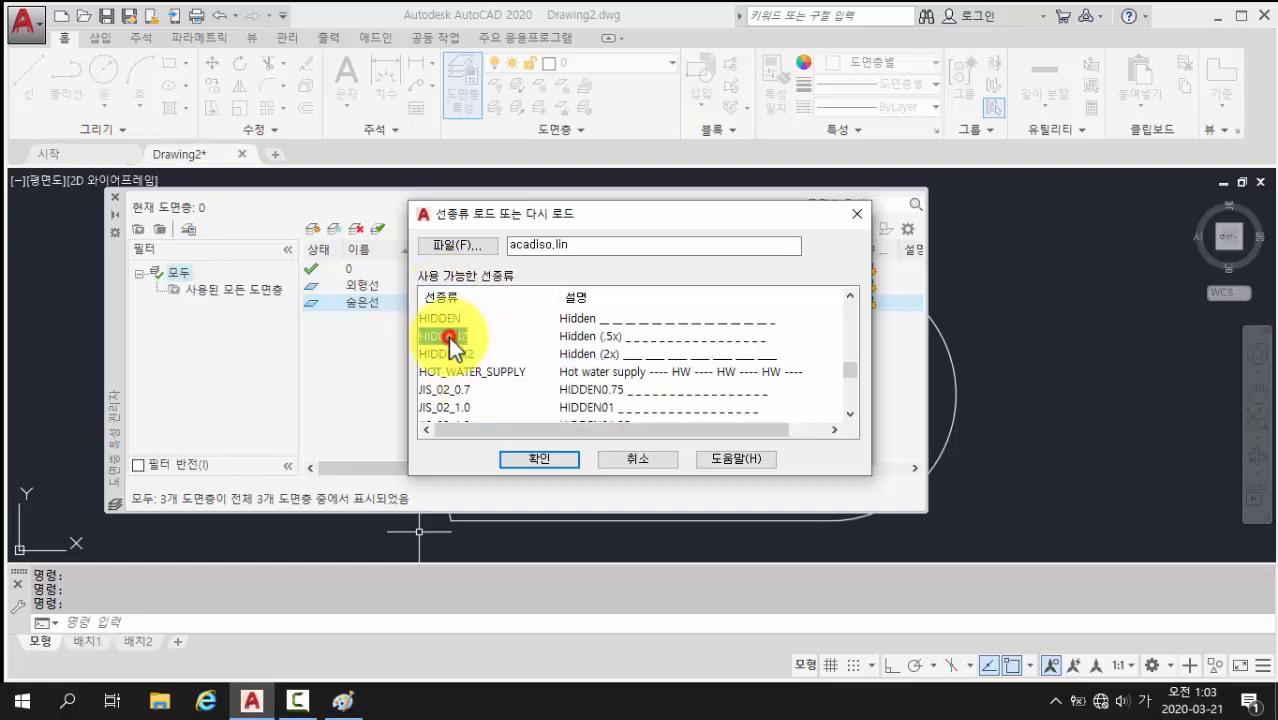
{"action": "left_click", "coordinate": [450, 338]}
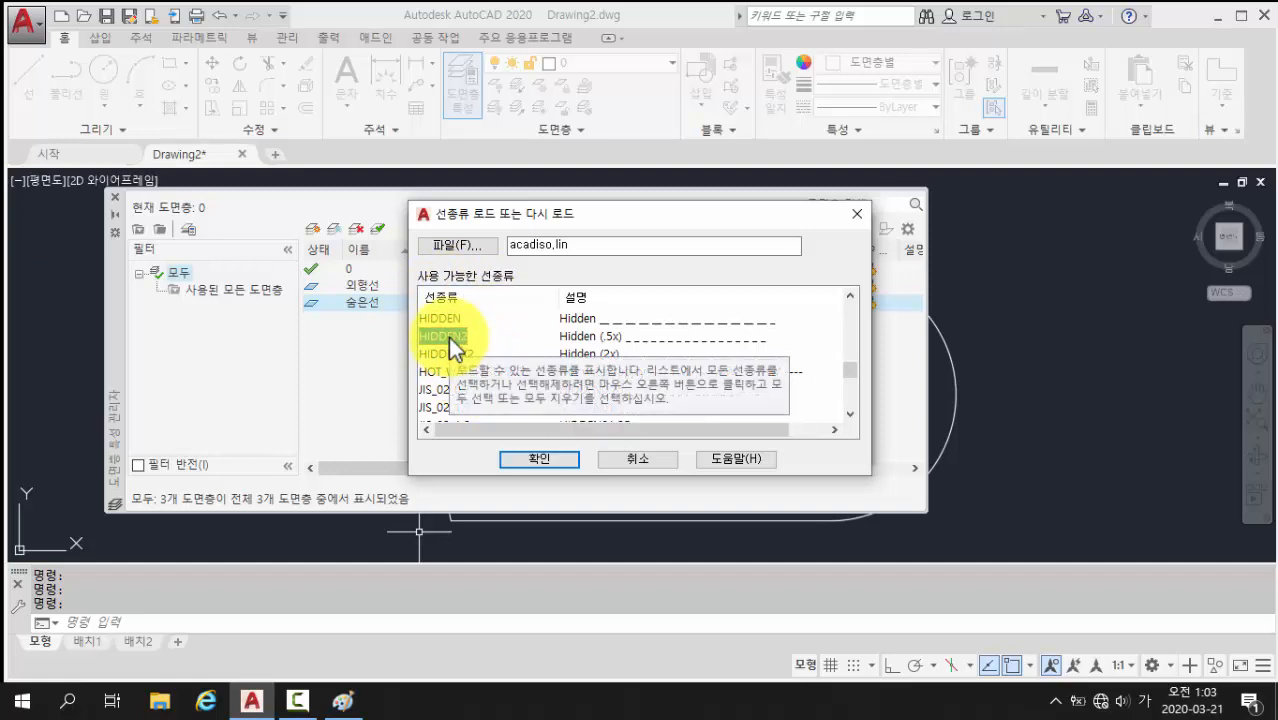
{"action": "left_click", "coordinate": [521, 457]}
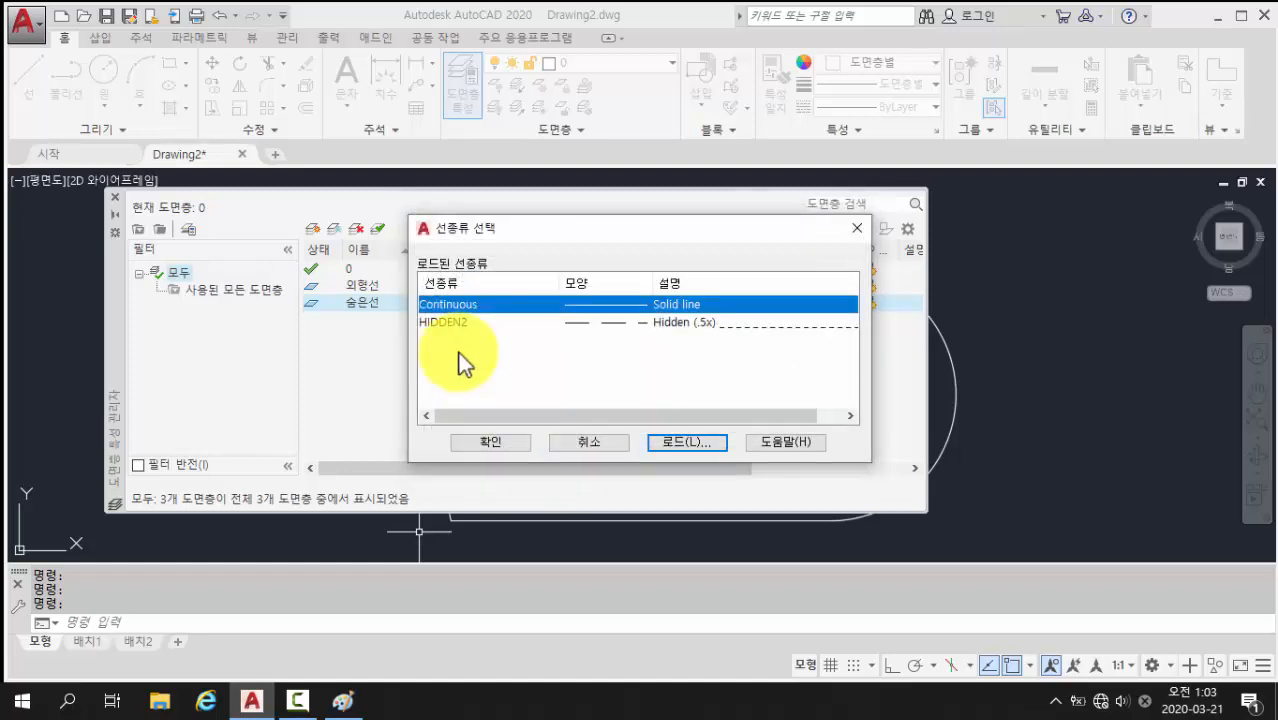
{"action": "left_click", "coordinate": [448, 323]}
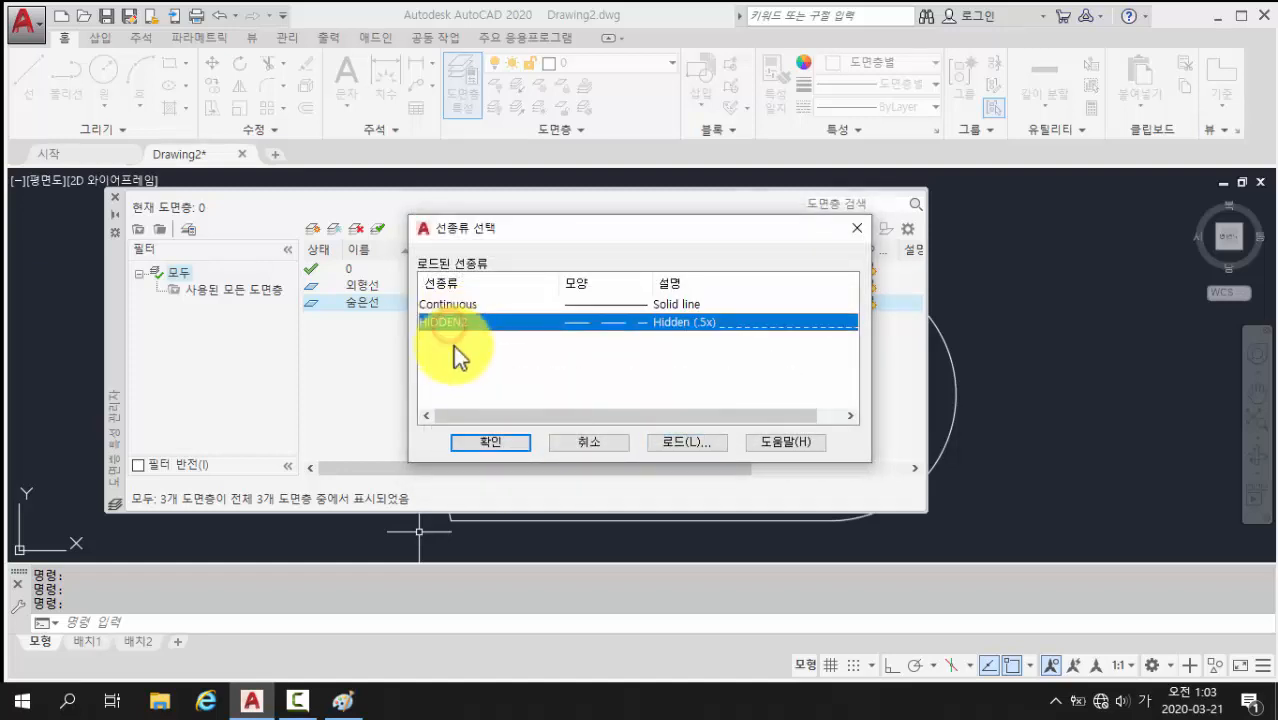
{"action": "left_click", "coordinate": [488, 446]}
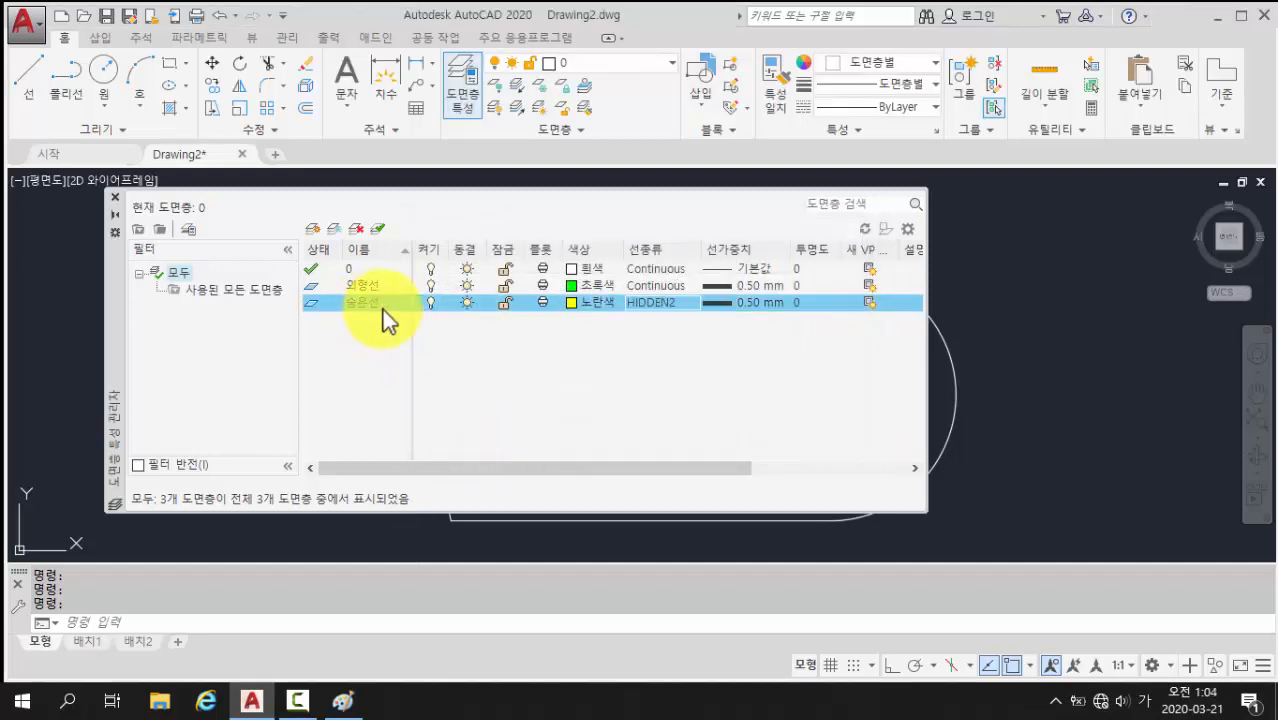
- Set the 숨은선 layer's lineweight to 0.35 mm
{"action": "left_click", "coordinate": [723, 304]}
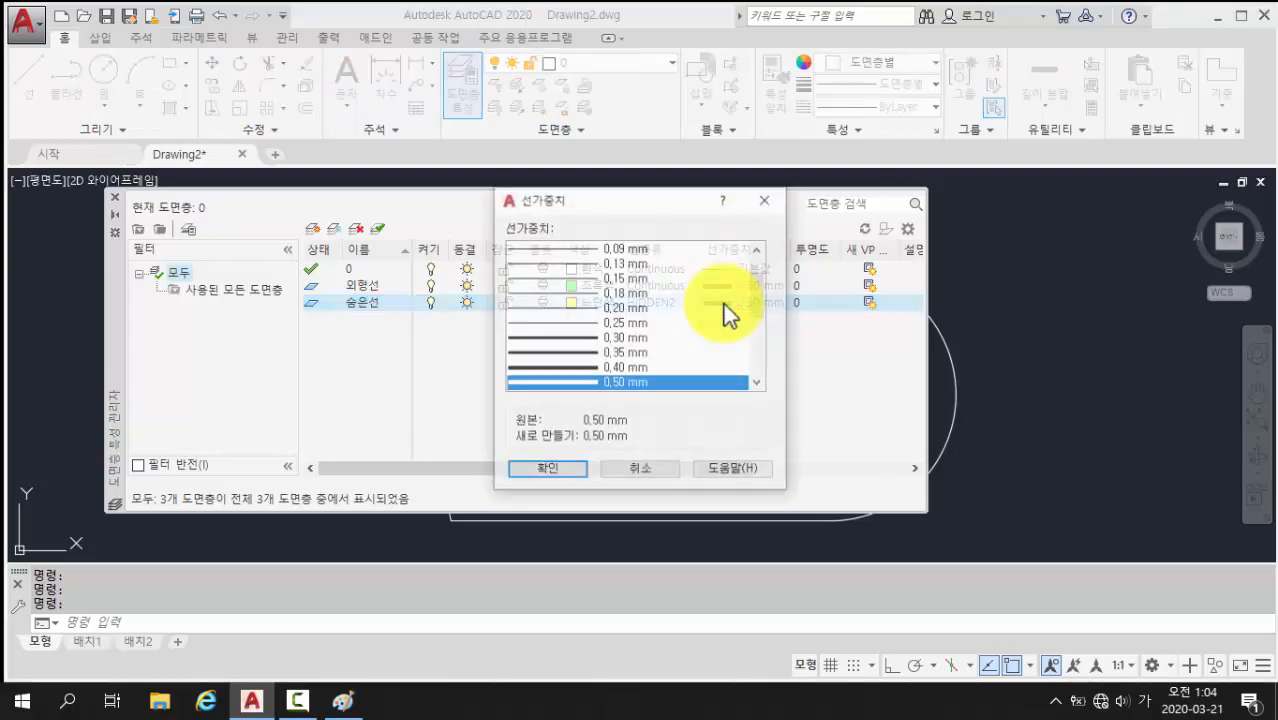
{"action": "left_click", "coordinate": [574, 354]}
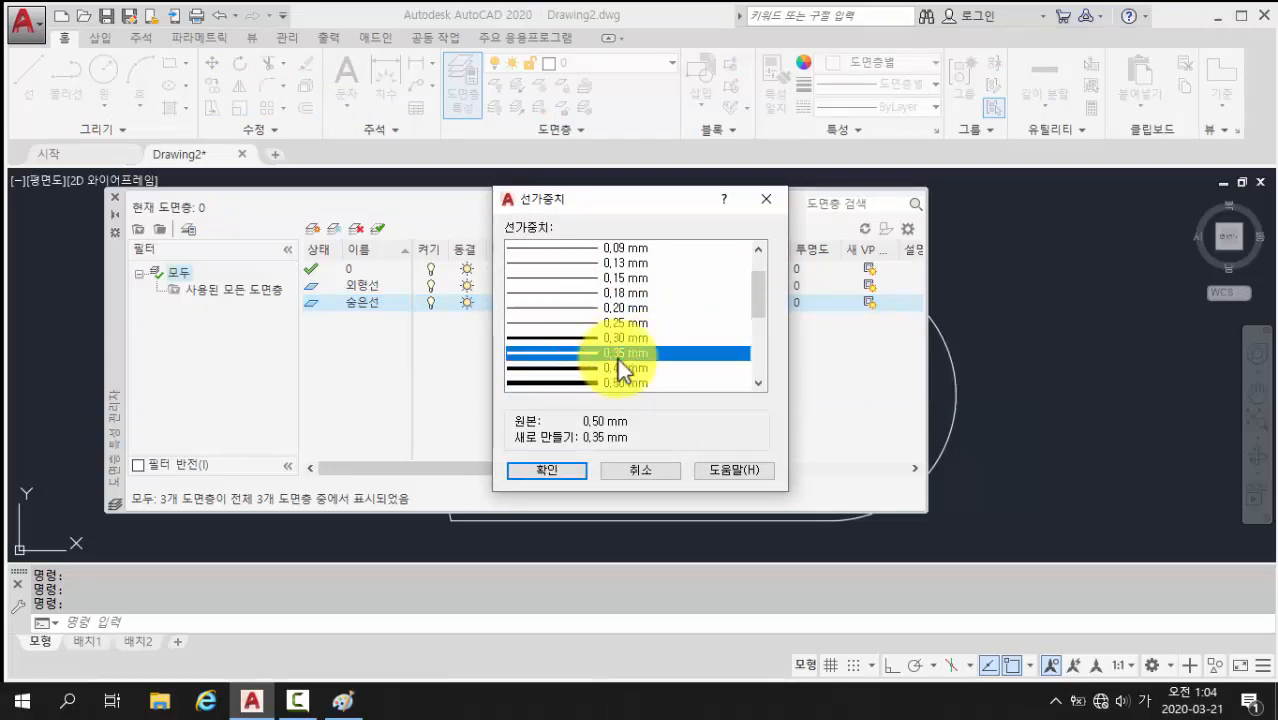
{"action": "left_click", "coordinate": [546, 470]}
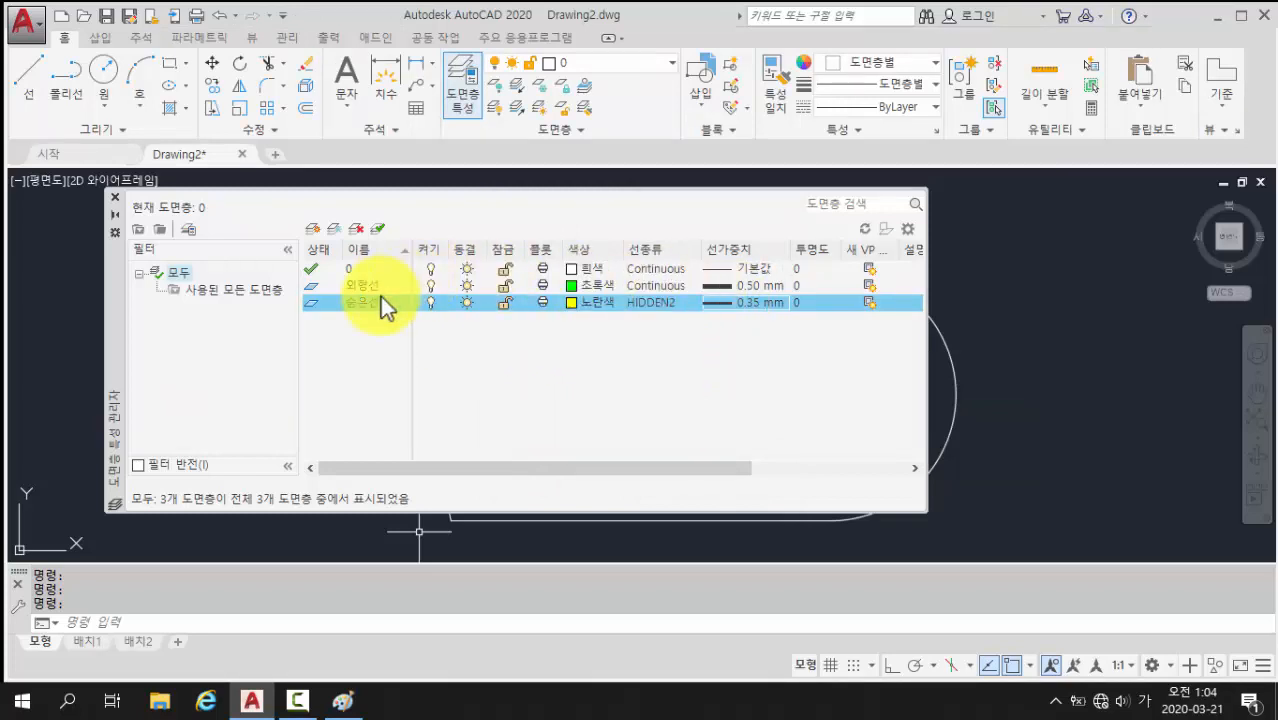
- Create a new layer named 중심선 and set its color to red (빨간색)
{"action": "left_click", "coordinate": [314, 229]}
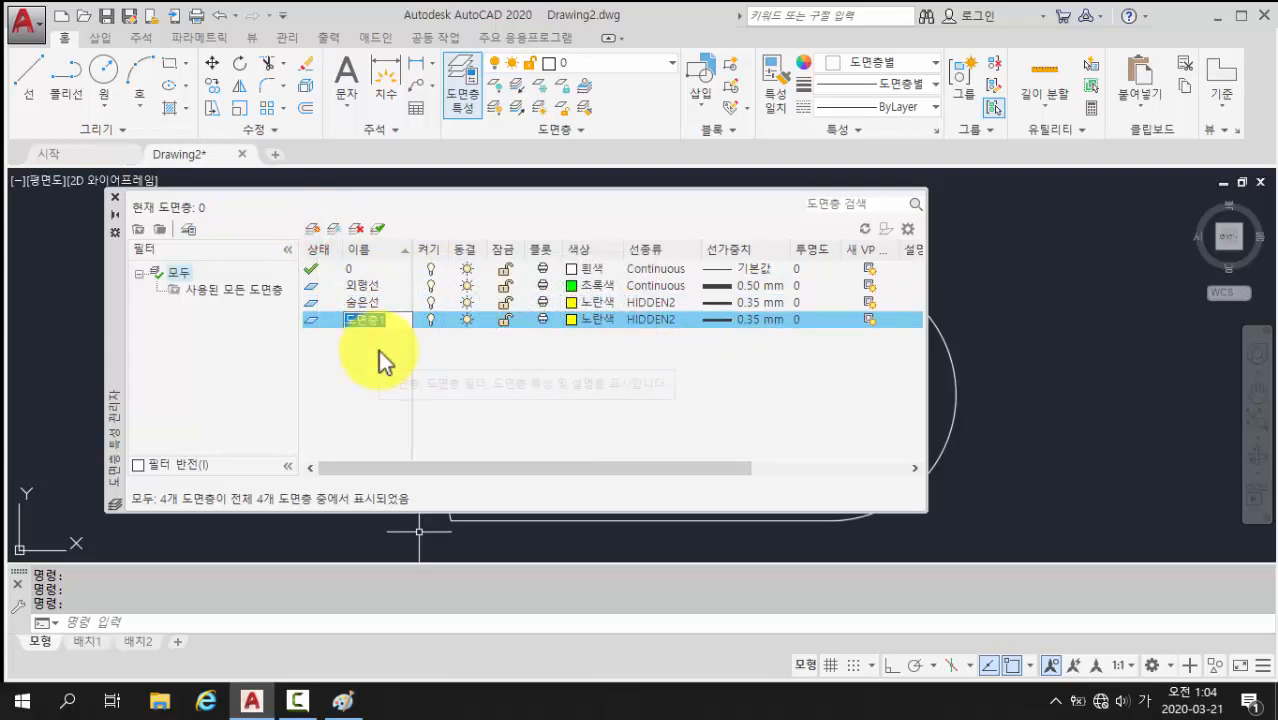
{"action": "type", "text": "중심선"}
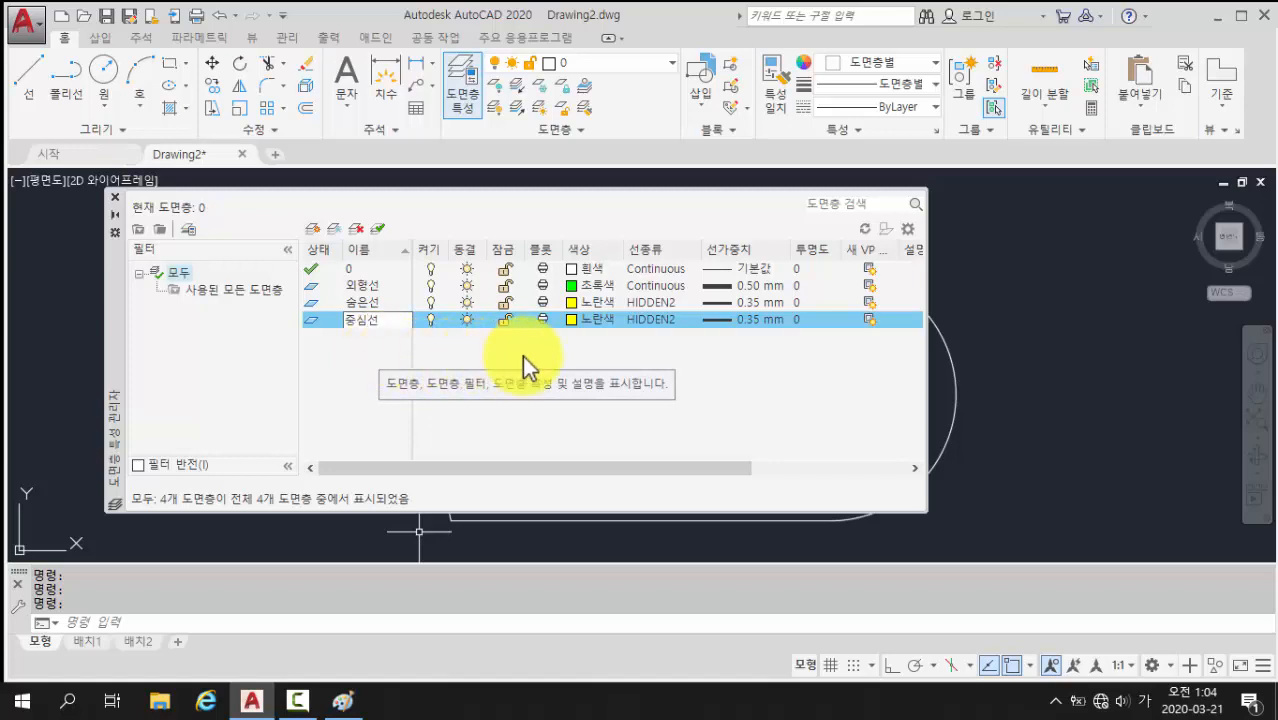
{"action": "left_click", "coordinate": [593, 320]}
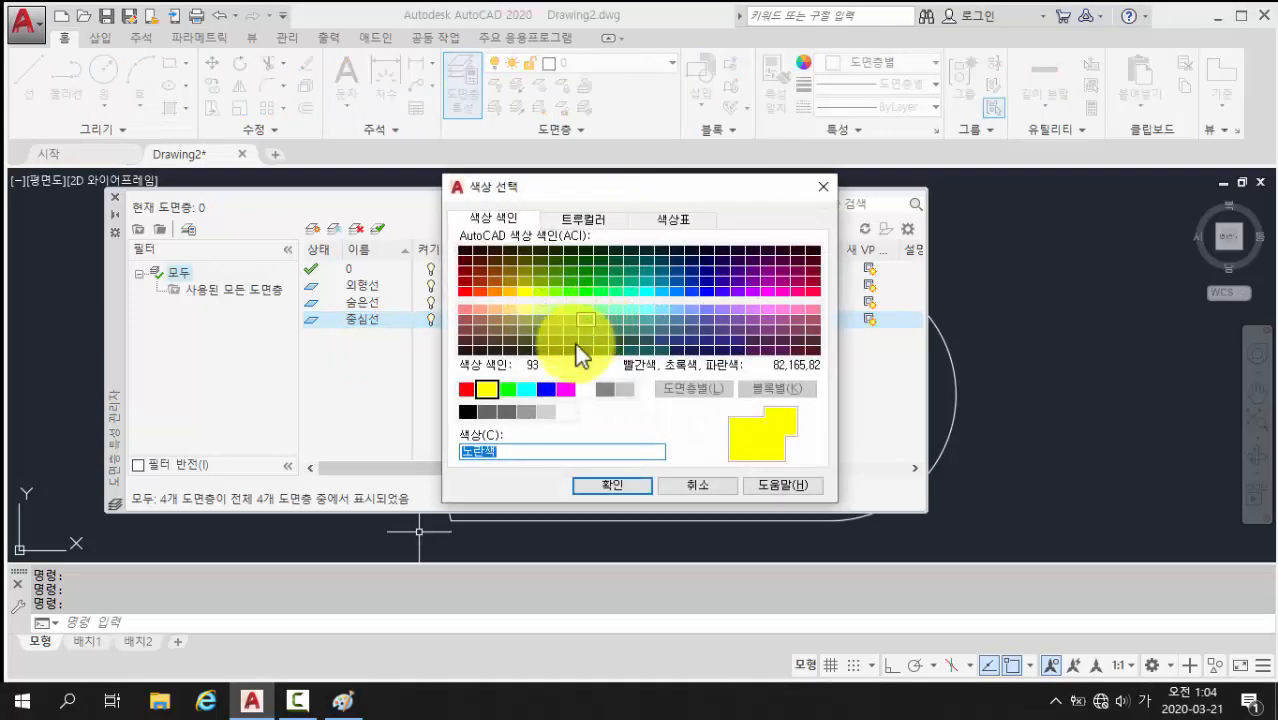
{"action": "left_click", "coordinate": [466, 390]}
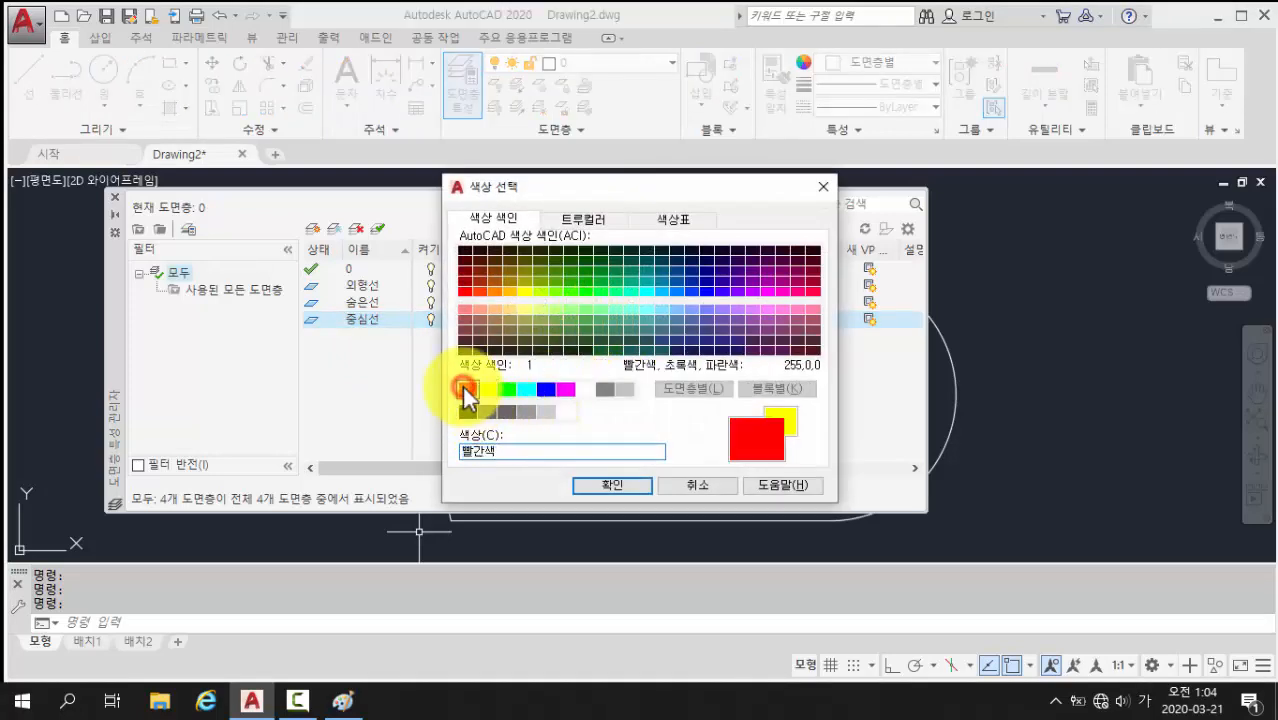
{"action": "left_click", "coordinate": [604, 484]}
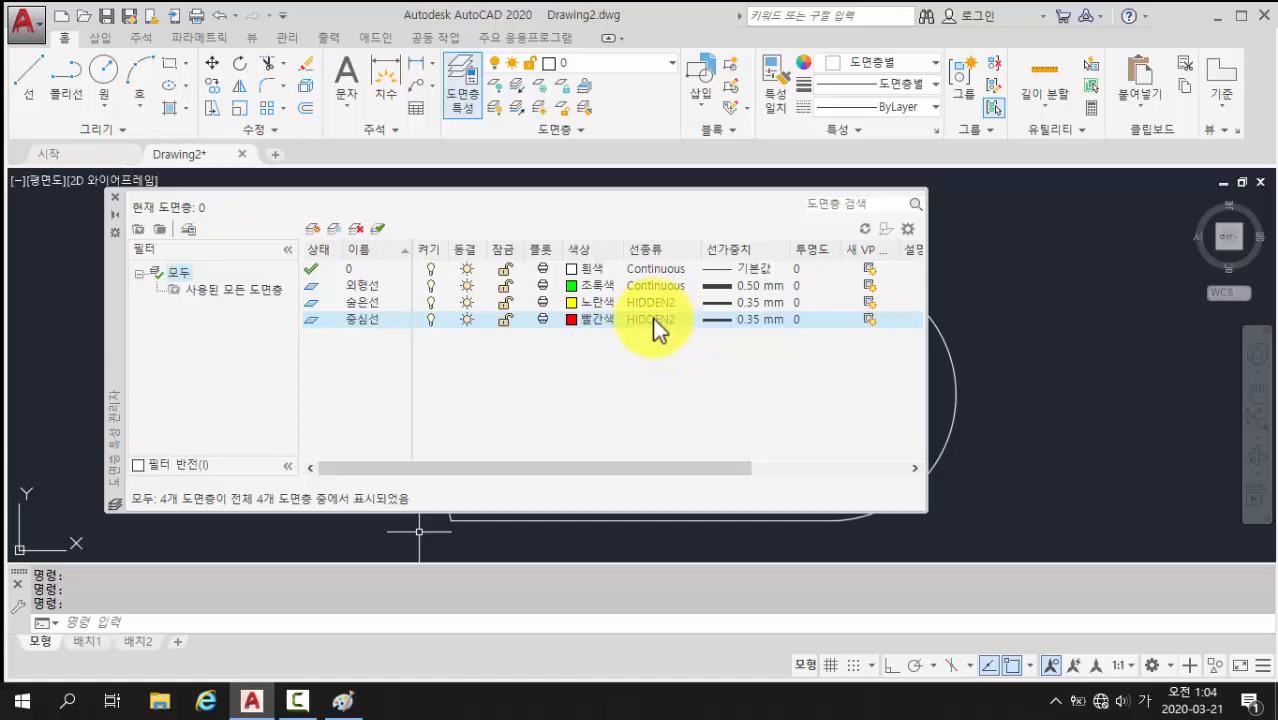
- Load the CENTER2 linetype from acadiso.lin and assign it to the 중심선 layer
{"action": "left_click", "coordinate": [652, 318]}
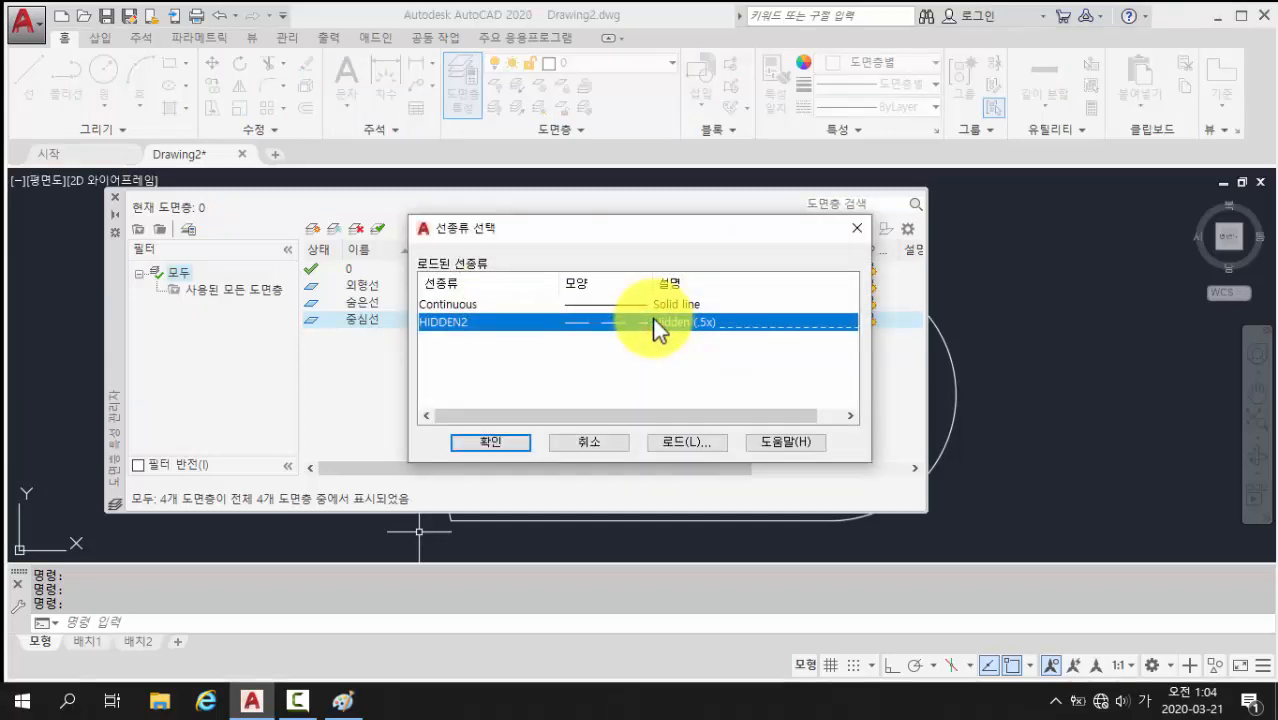
{"action": "left_click", "coordinate": [685, 441]}
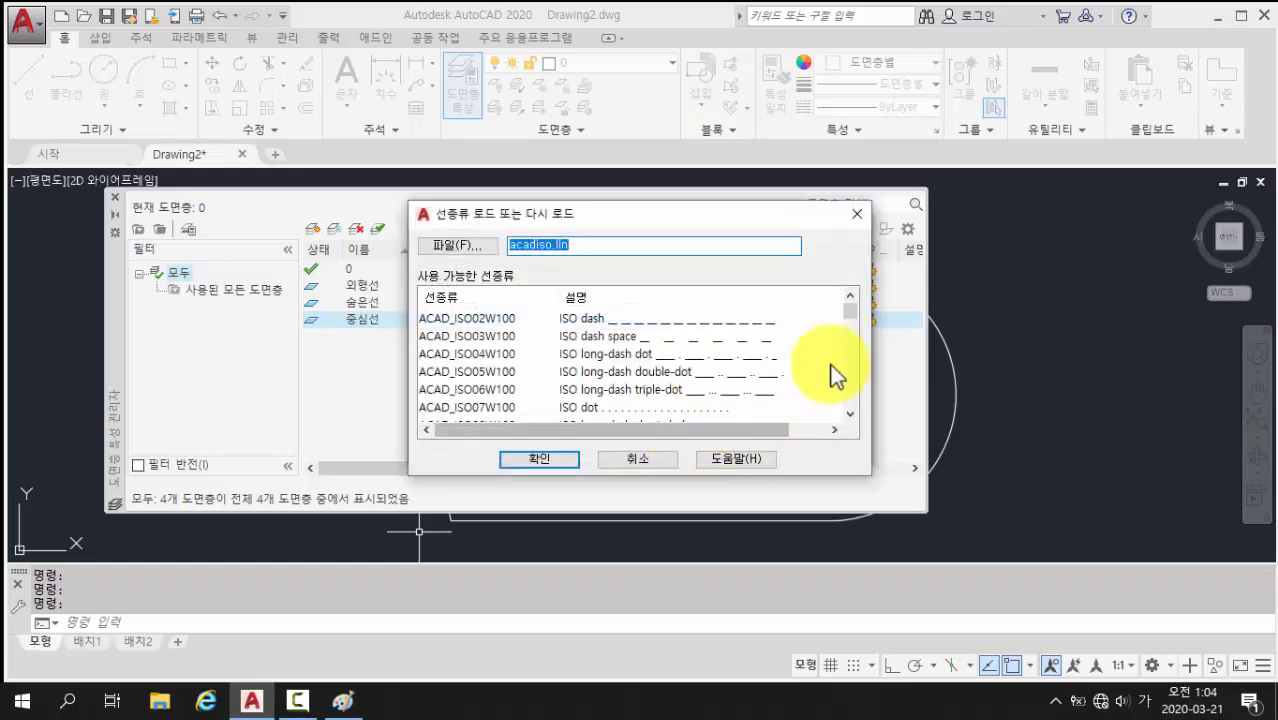
{"action": "scroll", "coordinate": [848, 320], "scroll_direction": "down", "scroll_amount": 1}
{"action": "left_click_drag", "start_coordinate": [848, 320], "coordinate": [846, 342]}
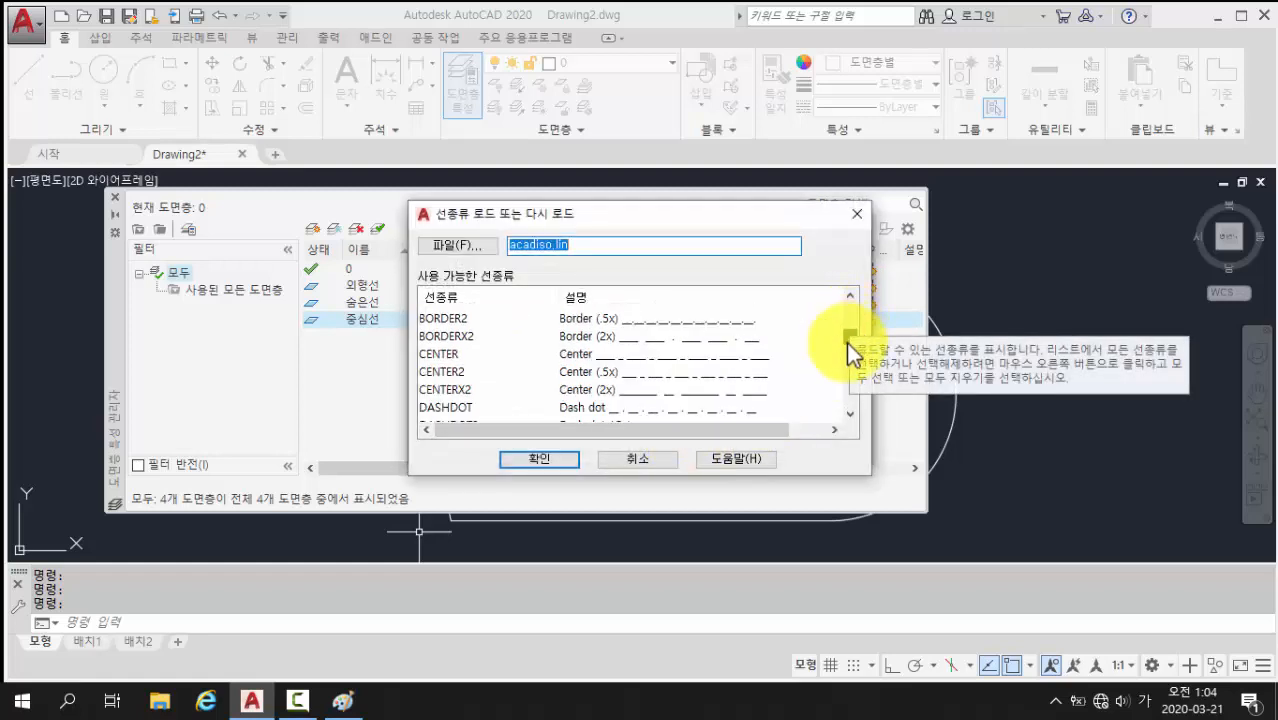
{"action": "left_click", "coordinate": [451, 354]}
{"action": "left_click", "coordinate": [461, 371]}
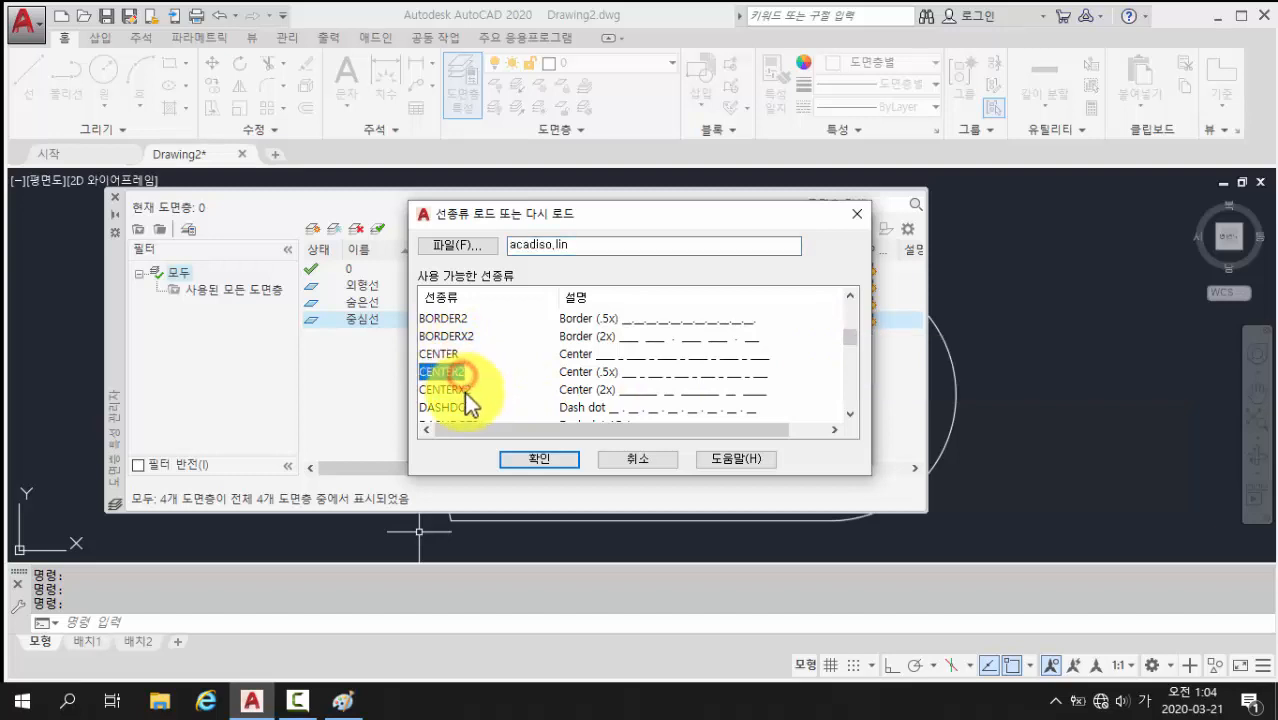
{"action": "left_click", "coordinate": [458, 389]}
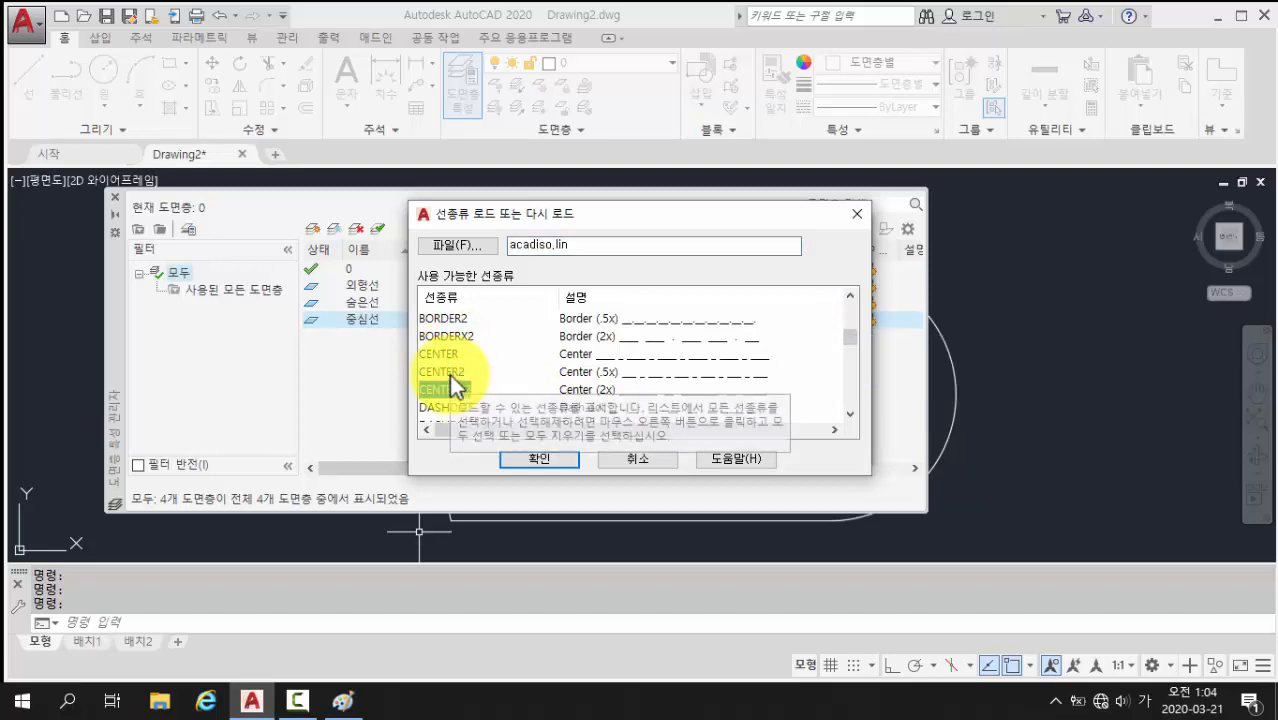
{"action": "left_click", "coordinate": [451, 372]}
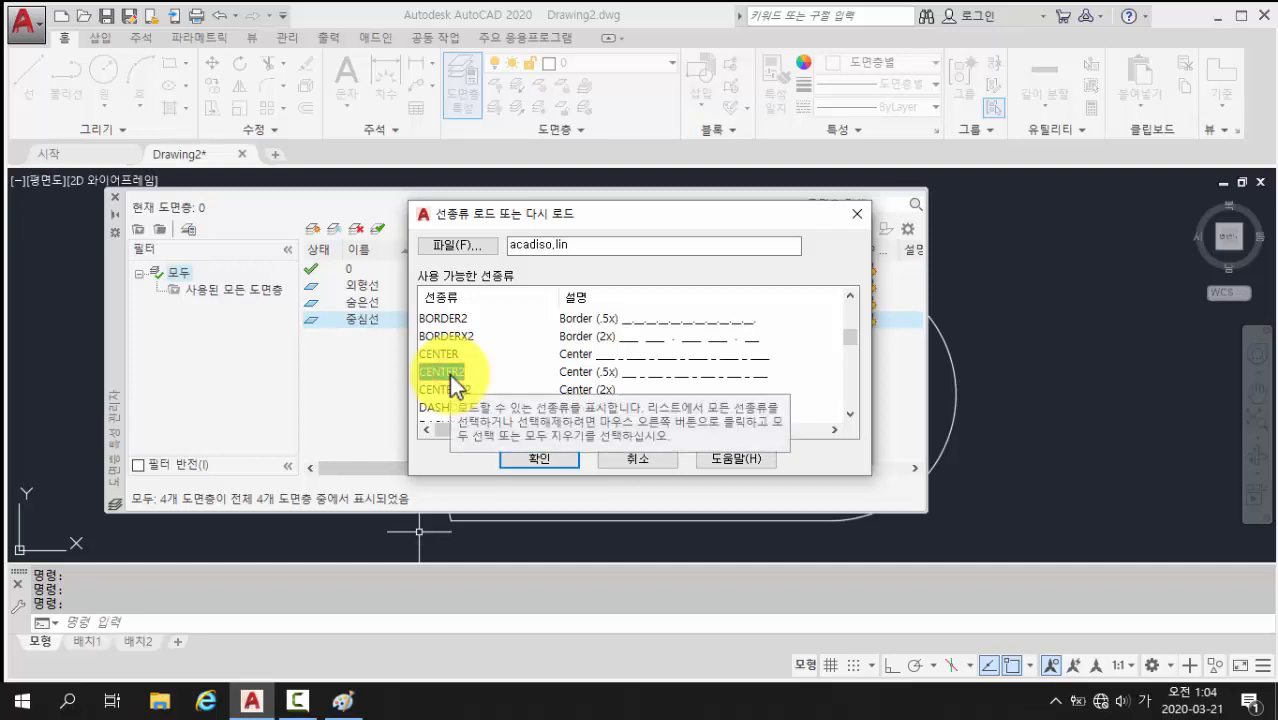
{"action": "left_click", "coordinate": [520, 462]}
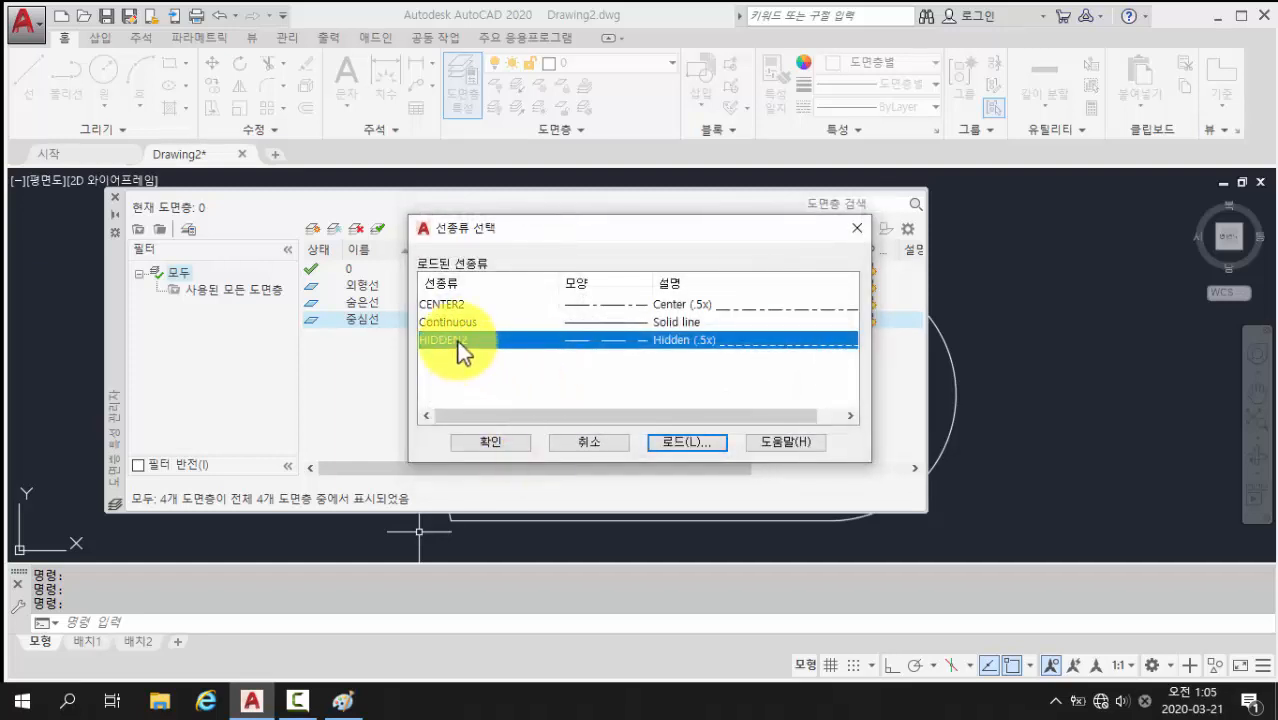
{"action": "left_click", "coordinate": [446, 307]}
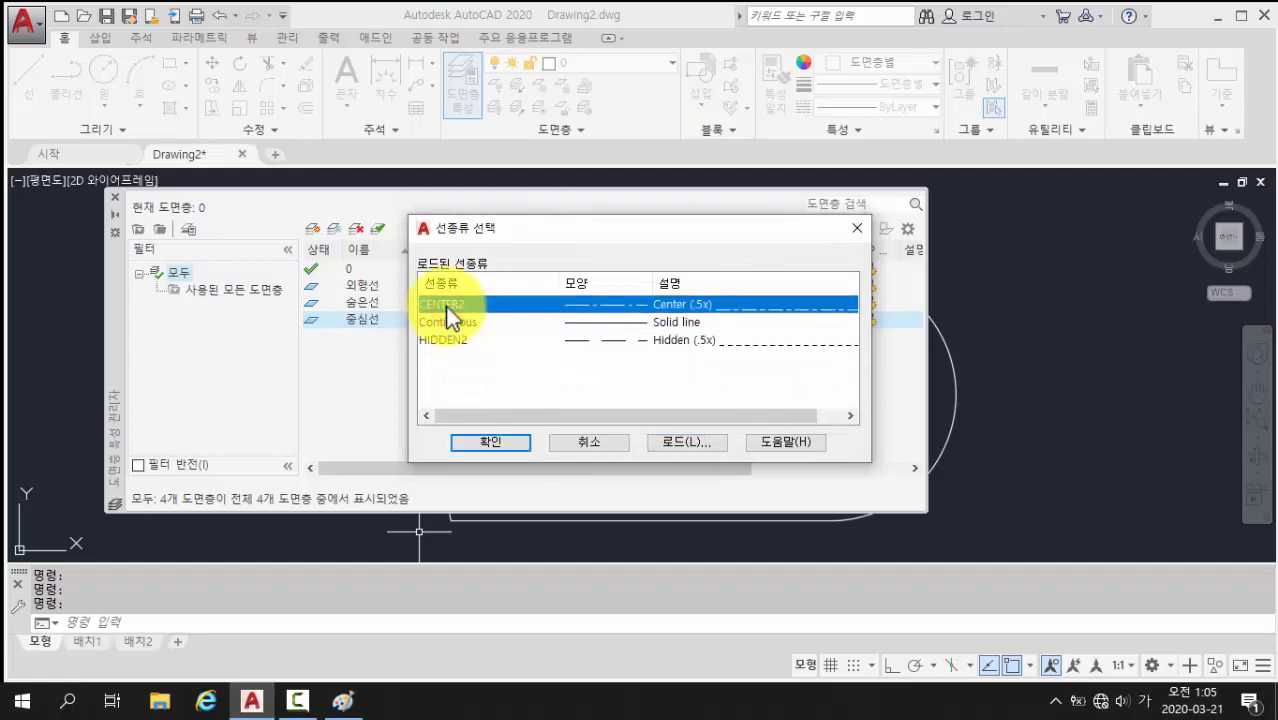
{"action": "left_click", "coordinate": [497, 443]}
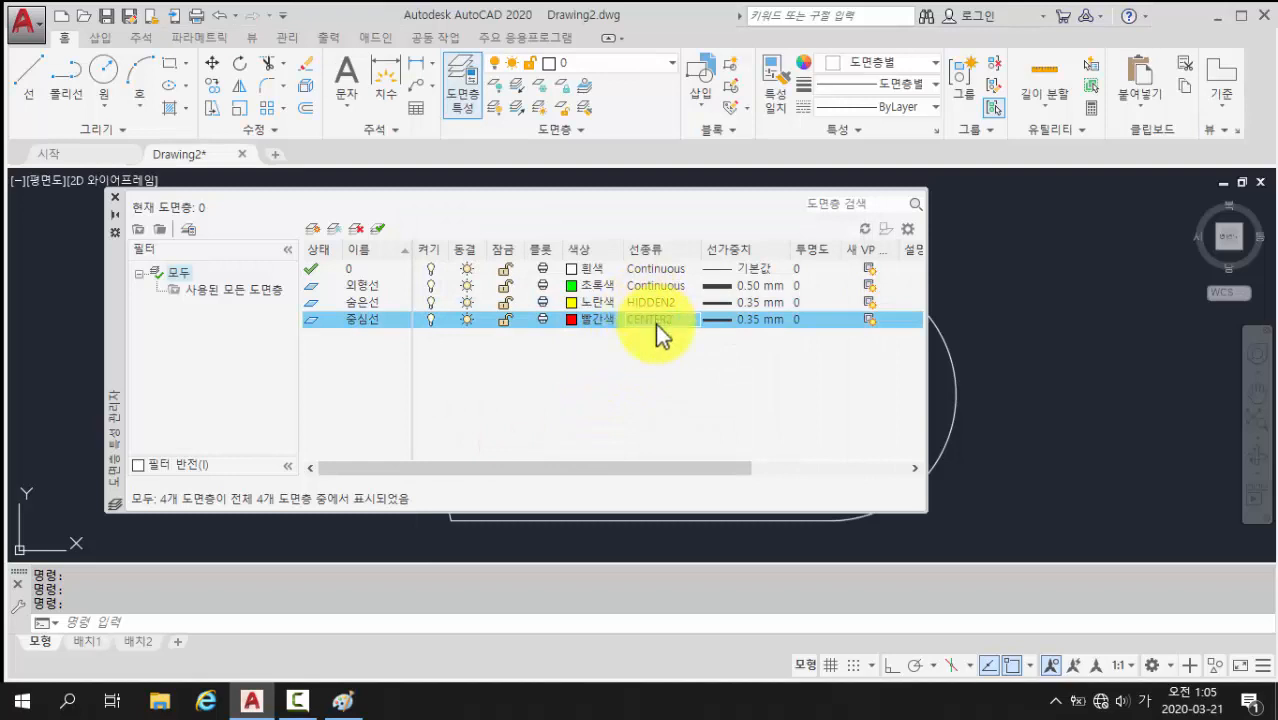
- Set the 중심선 layer's lineweight to 0.18 mm
{"action": "left_click", "coordinate": [739, 320]}
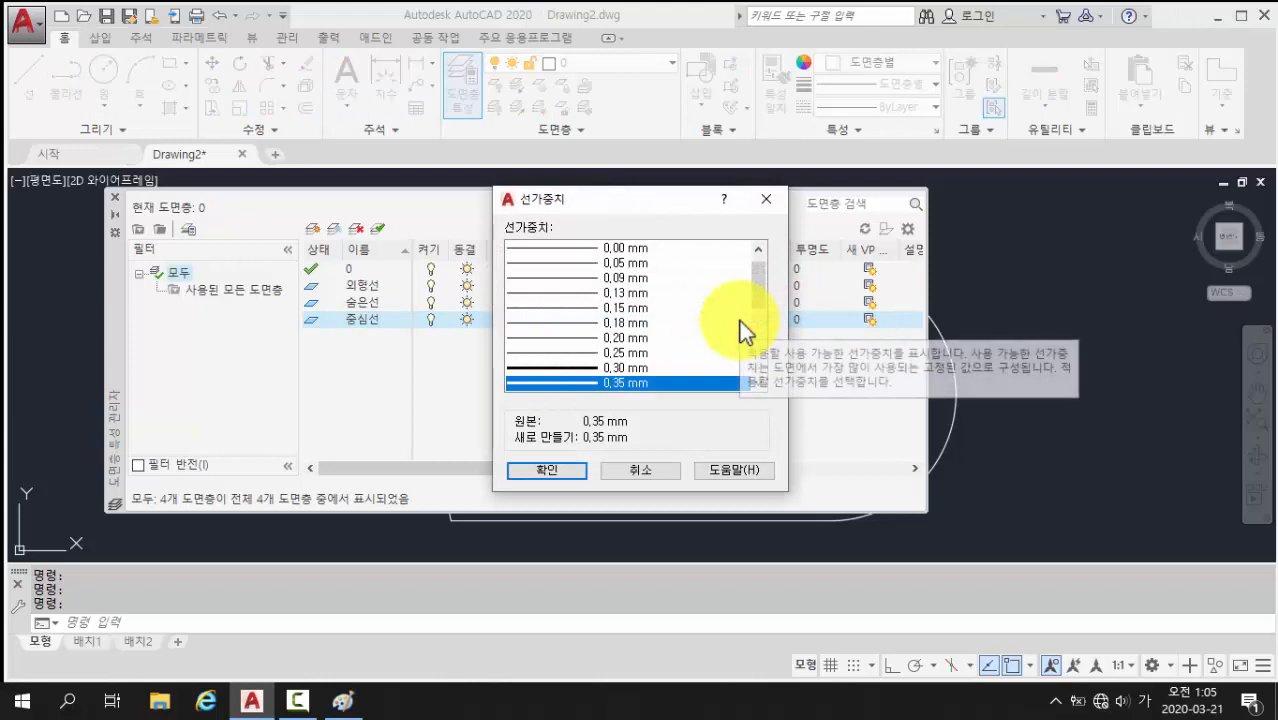
{"action": "left_click", "coordinate": [581, 322]}
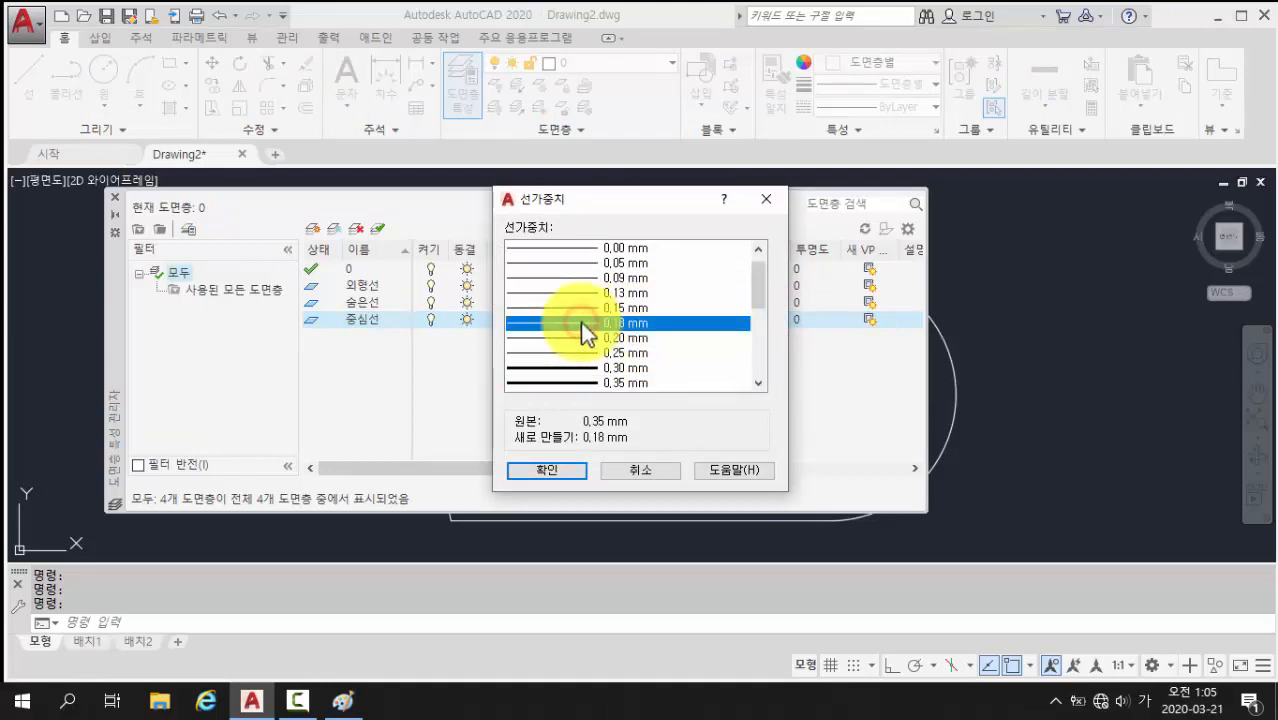
{"action": "left_click", "coordinate": [562, 471]}
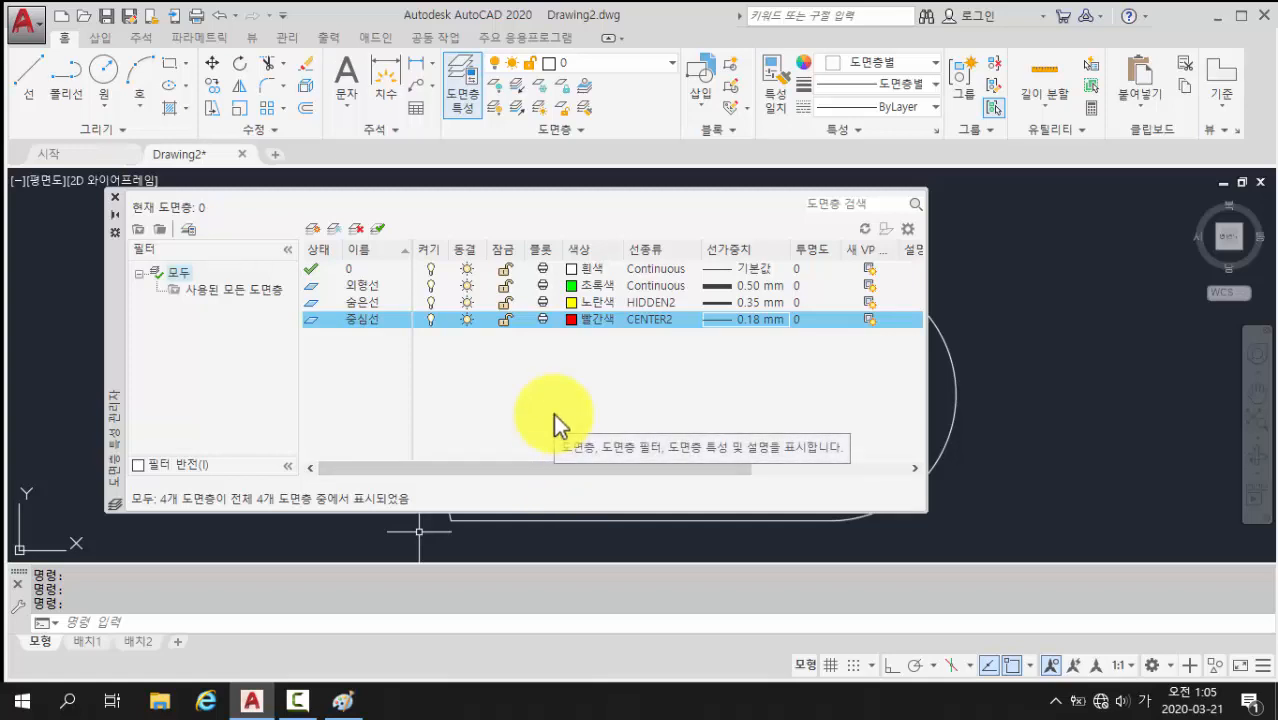
- Create a new layer named 가는선 and set its linetype to Continuous
{"action": "left_click", "coordinate": [313, 230]}
{"action": "type", "text": "가는선"}
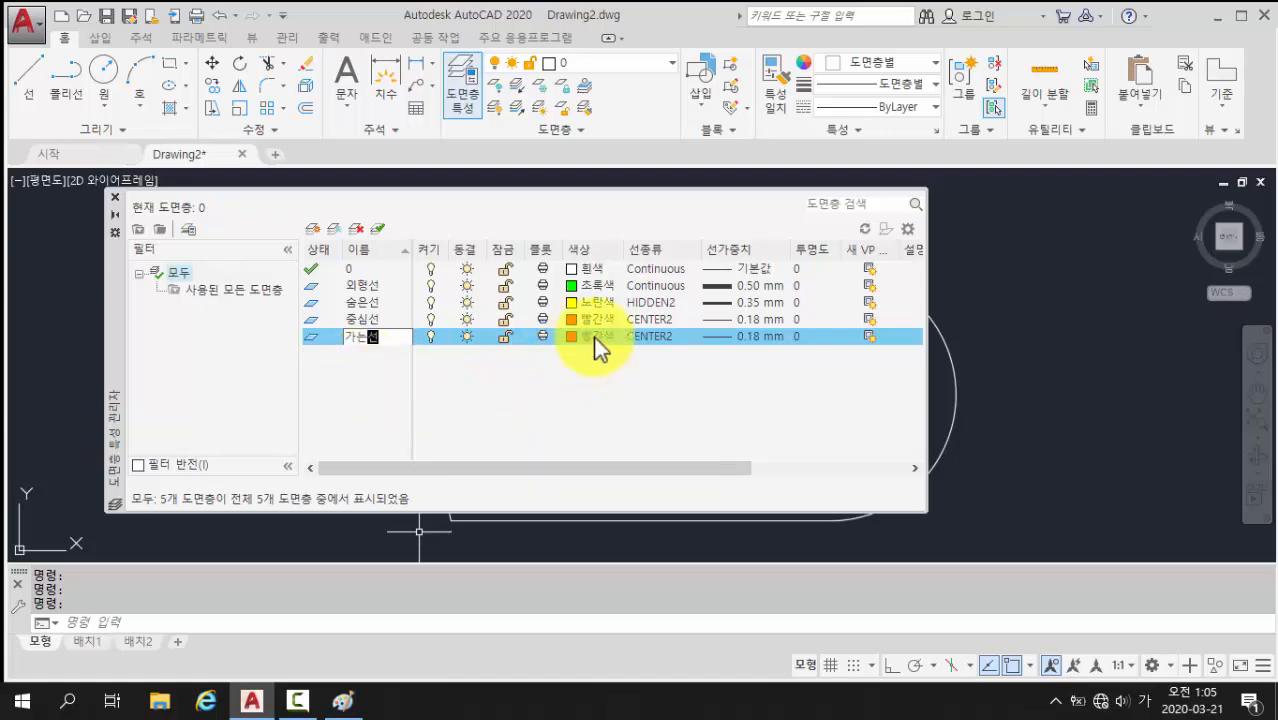
{"action": "left_click", "coordinate": [650, 336]}
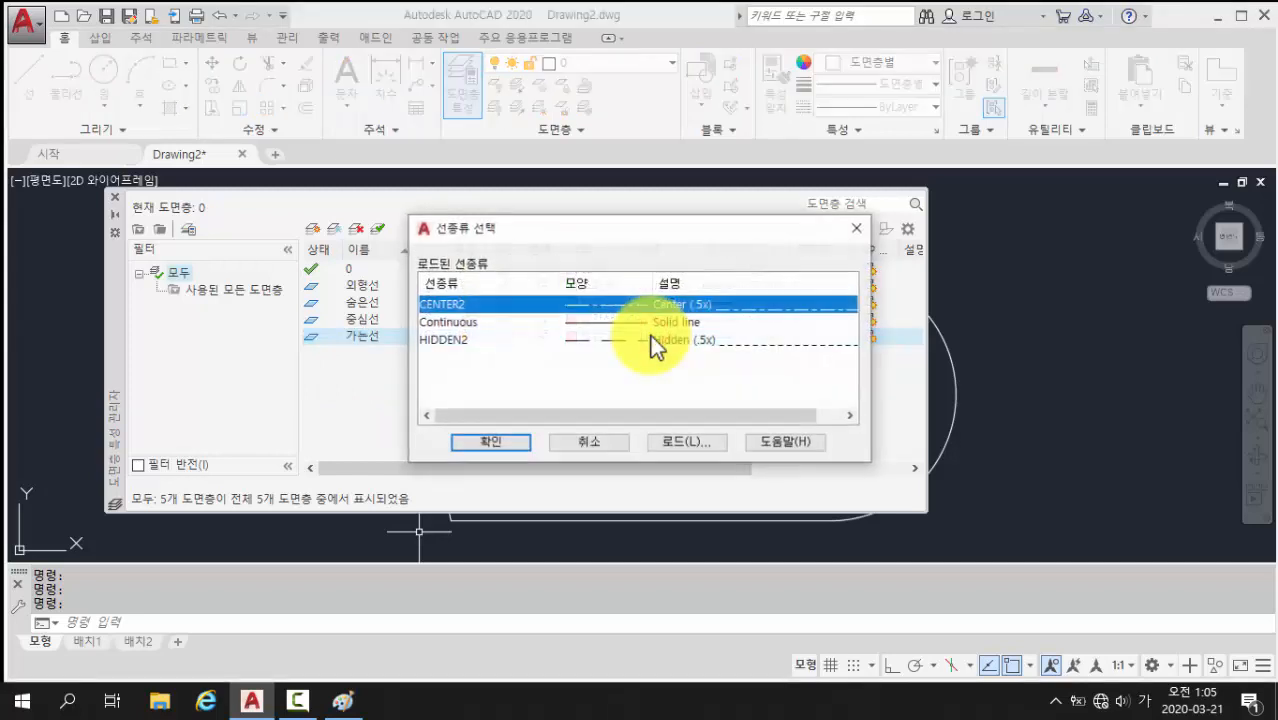
{"action": "left_click", "coordinate": [478, 322]}
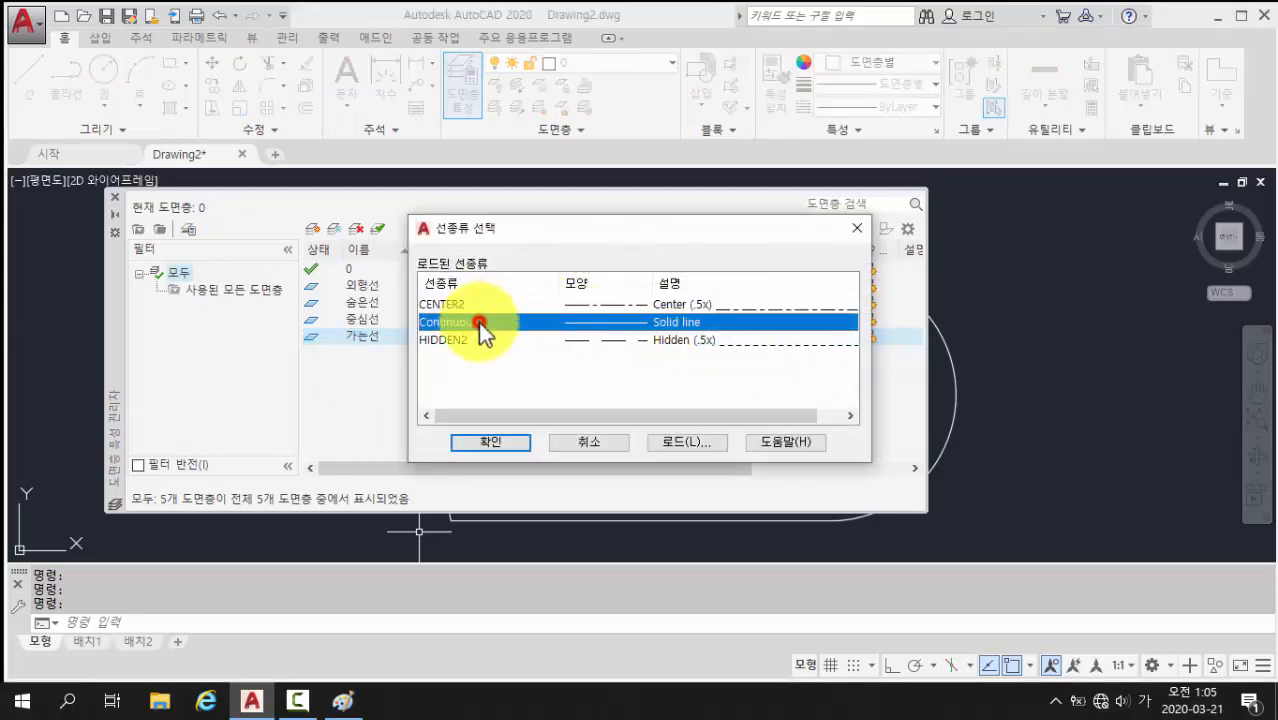
{"action": "left_click", "coordinate": [468, 442]}
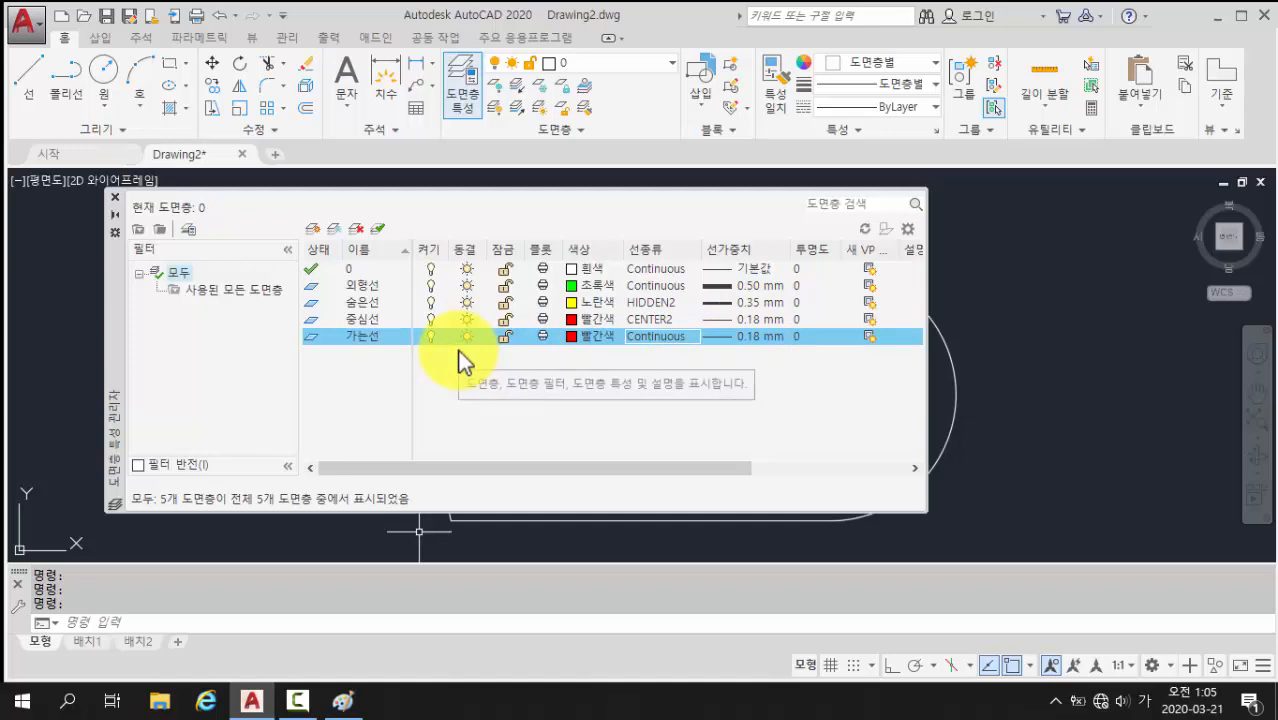
- Create a new layer named 문자 and set its color to yellow (노란색)
{"action": "left_click", "coordinate": [314, 229]}
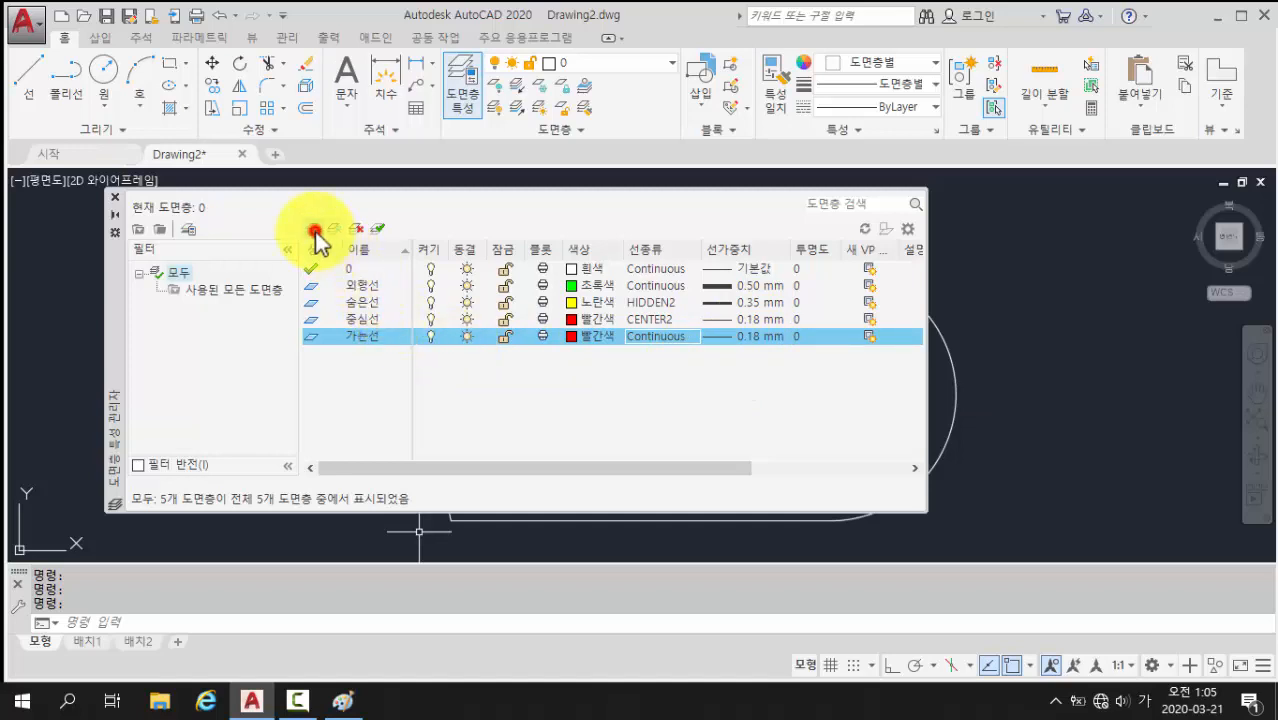
{"action": "type", "text": "문자"}
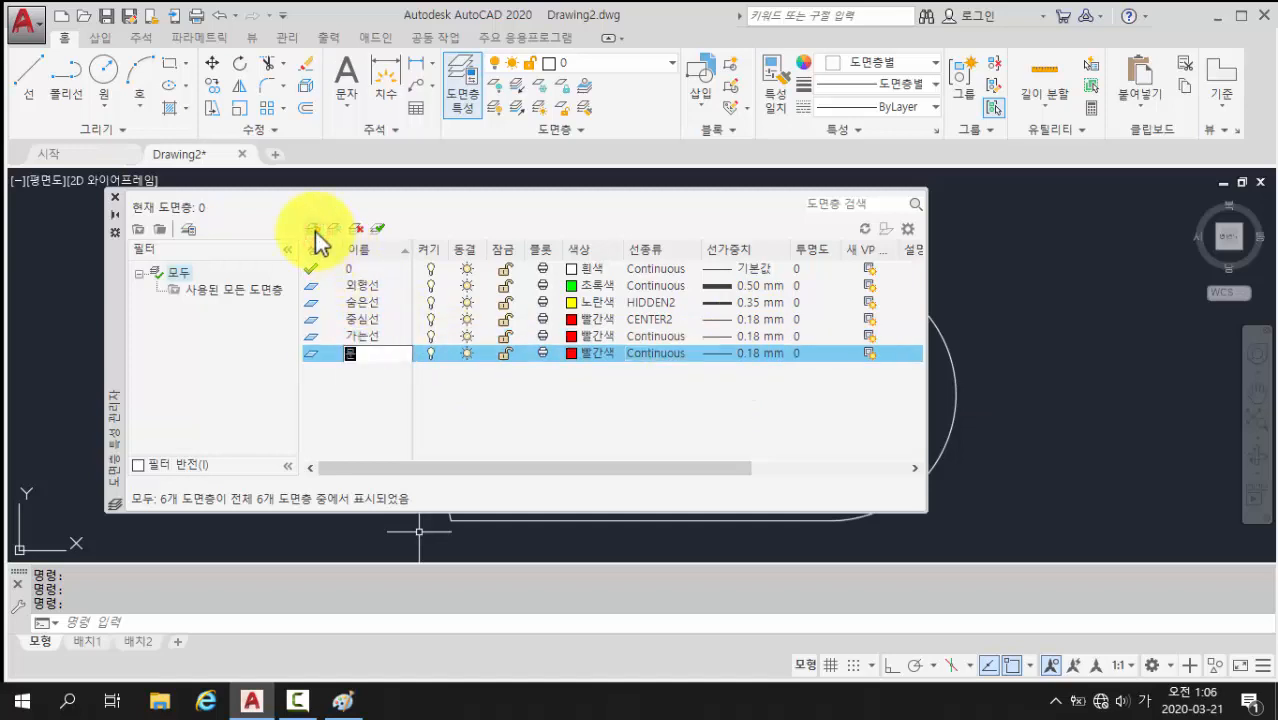
{"action": "left_click", "coordinate": [584, 352]}
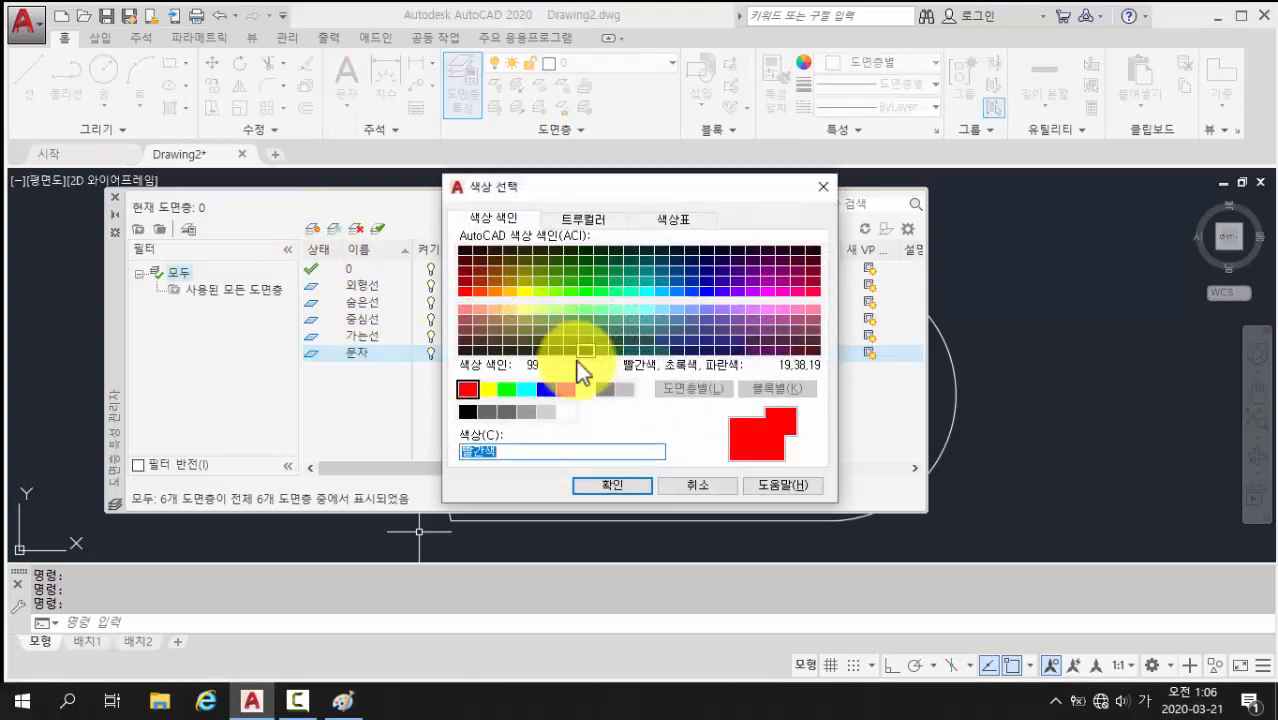
{"action": "left_click", "coordinate": [488, 388]}
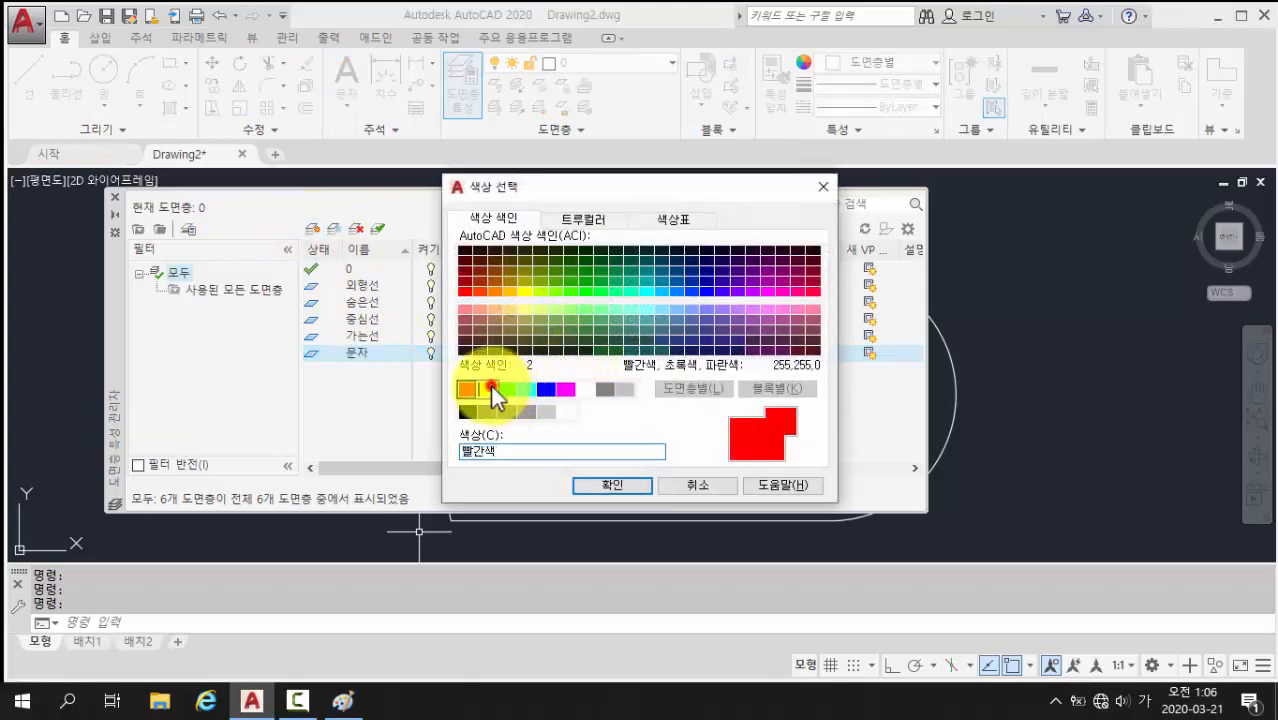
{"action": "left_click", "coordinate": [619, 486]}
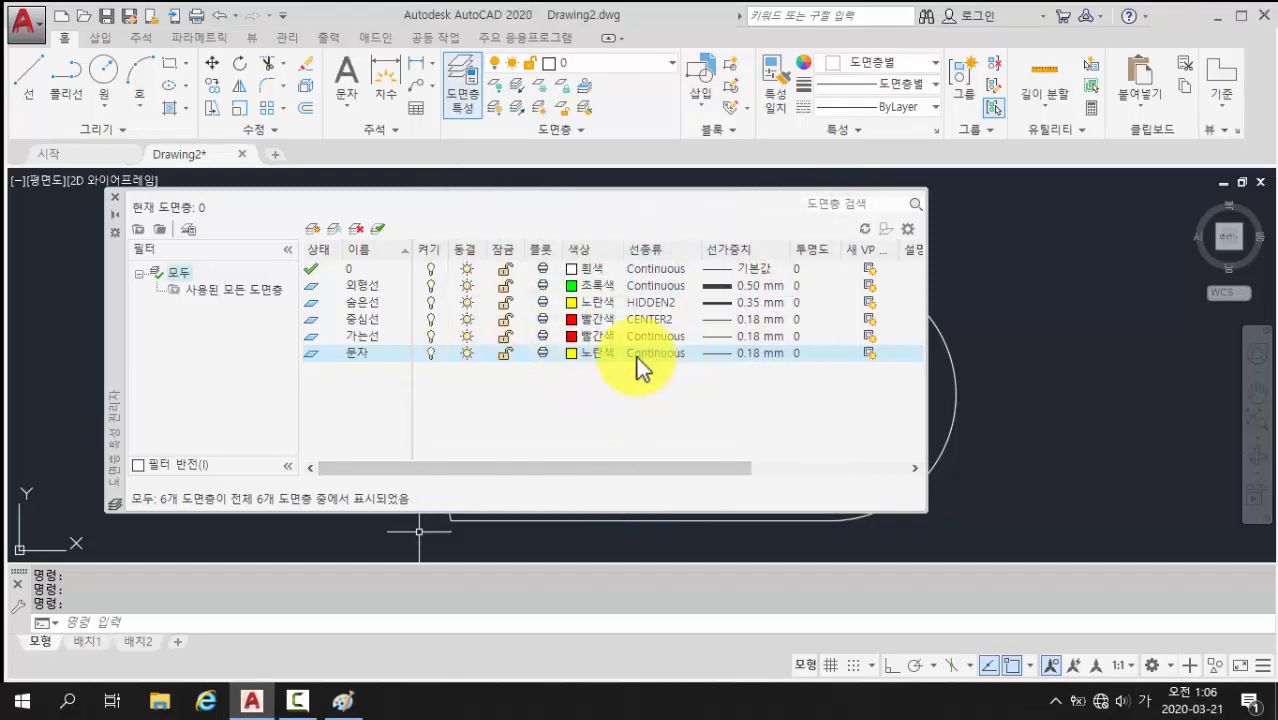
{"action": "left_click", "coordinate": [587, 303]}
{"action": "left_click", "coordinate": [628, 487]}
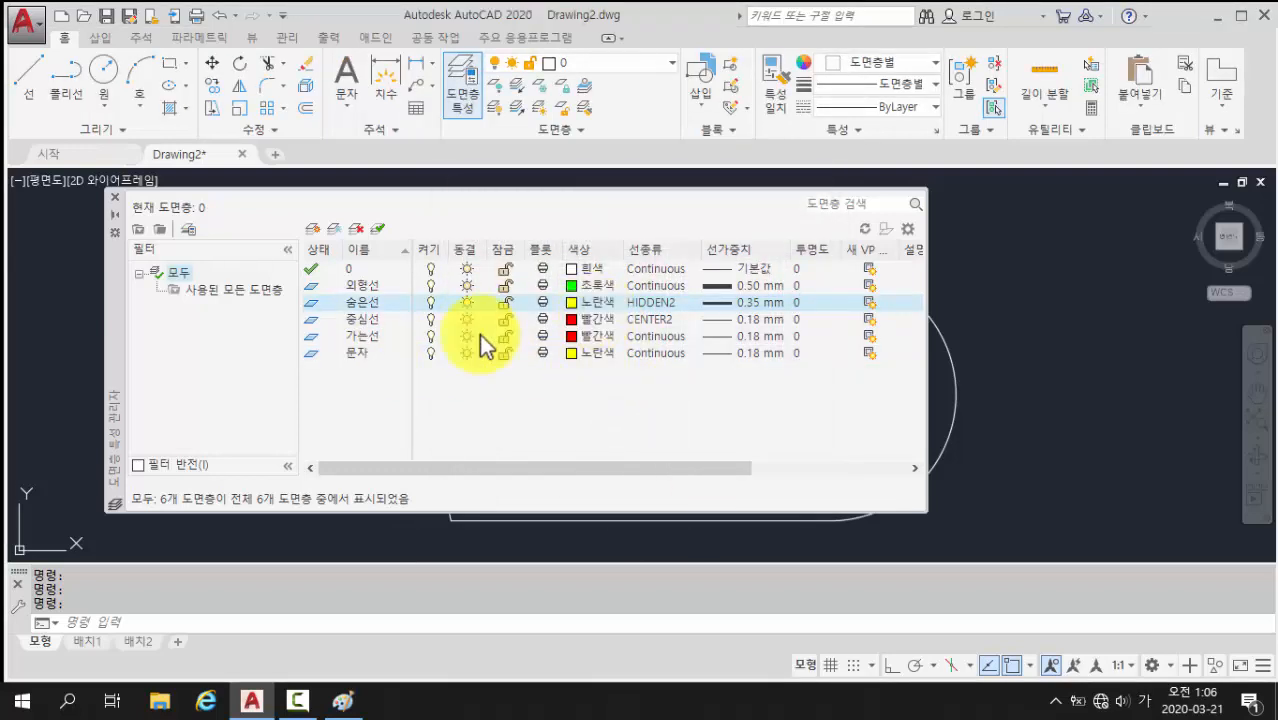
- Set the 문자 layer's lineweight to 0.35 mm and close the layer manager
{"action": "left_click", "coordinate": [355, 353]}
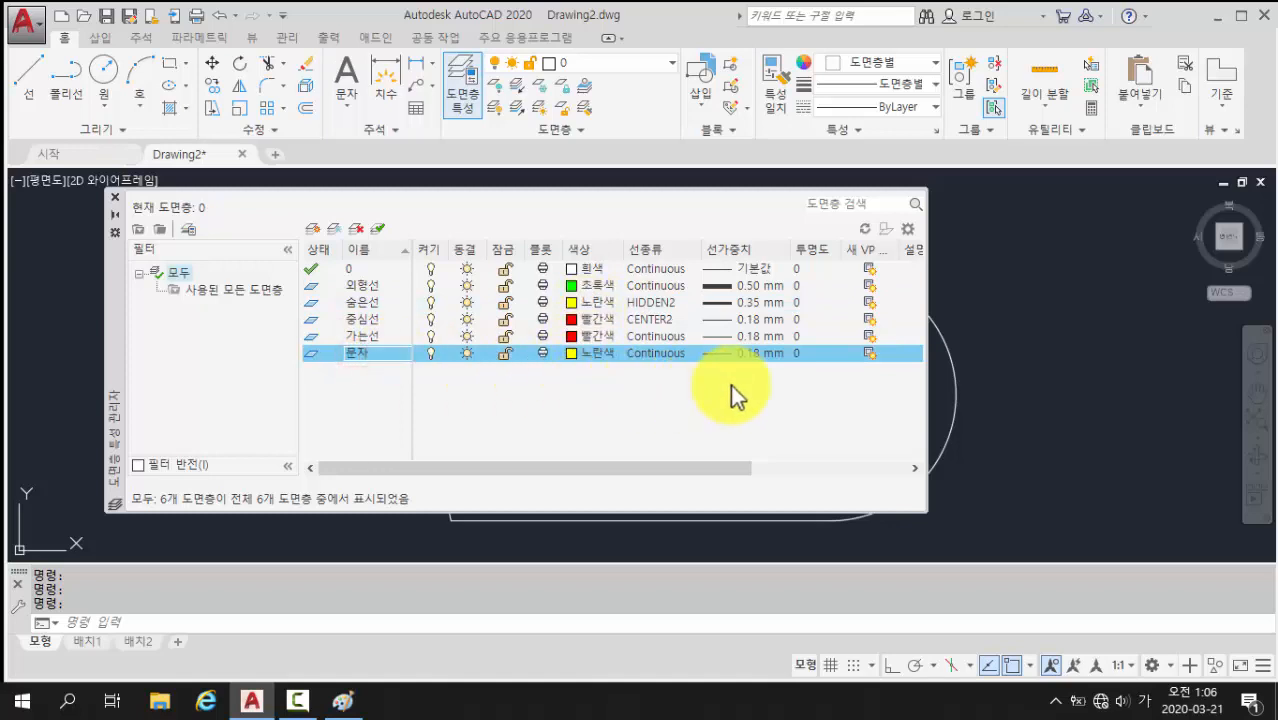
{"action": "left_click", "coordinate": [727, 355]}
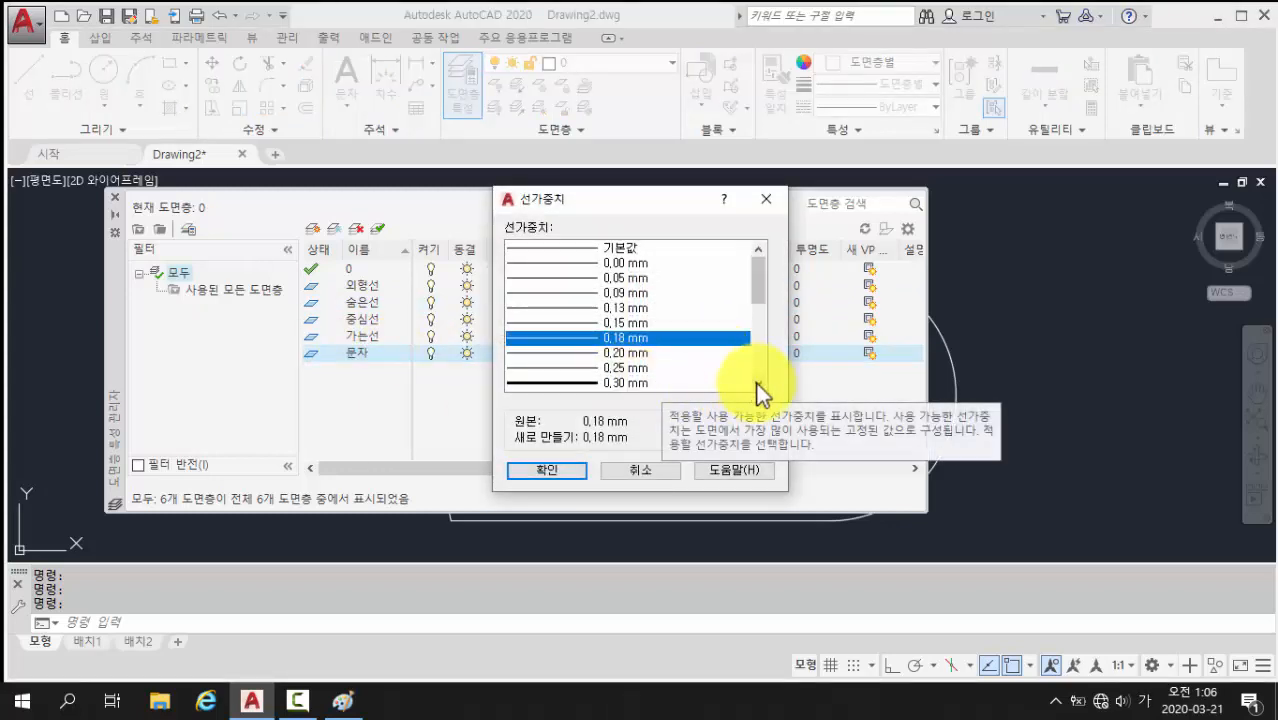
{"action": "left_click", "coordinate": [757, 383]}
{"action": "left_click", "coordinate": [579, 384]}
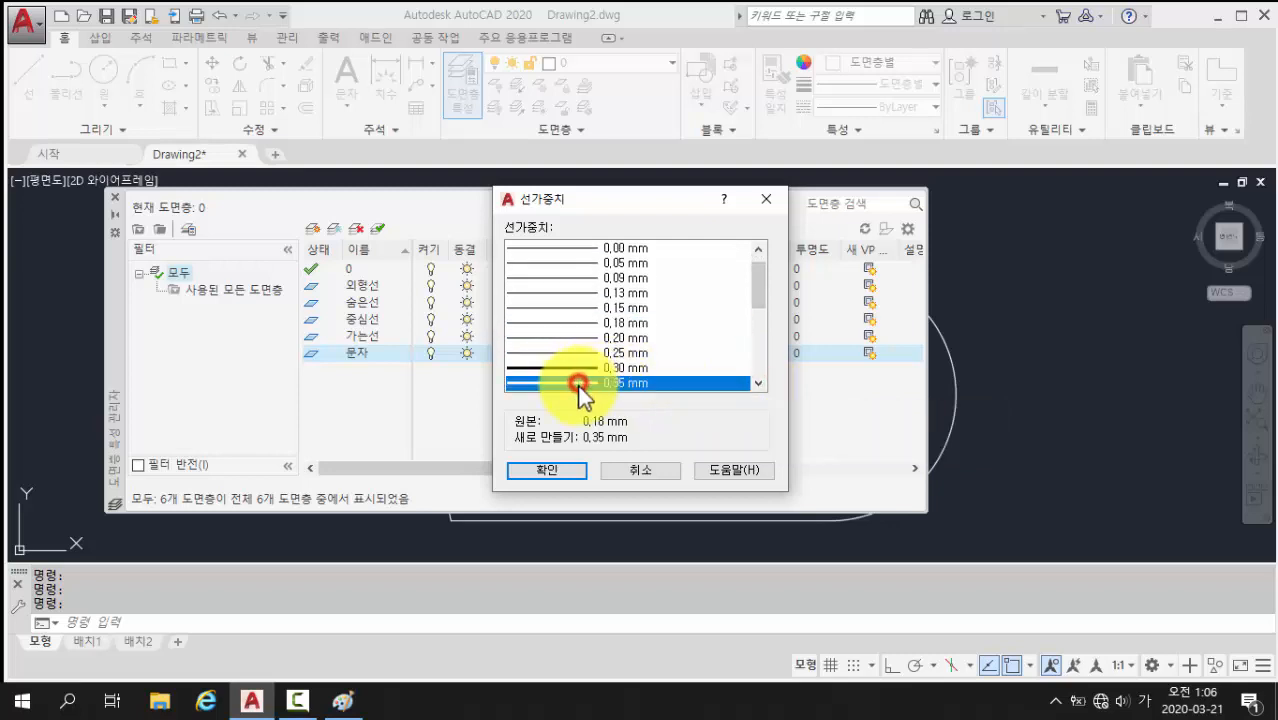
{"action": "left_click", "coordinate": [561, 468]}
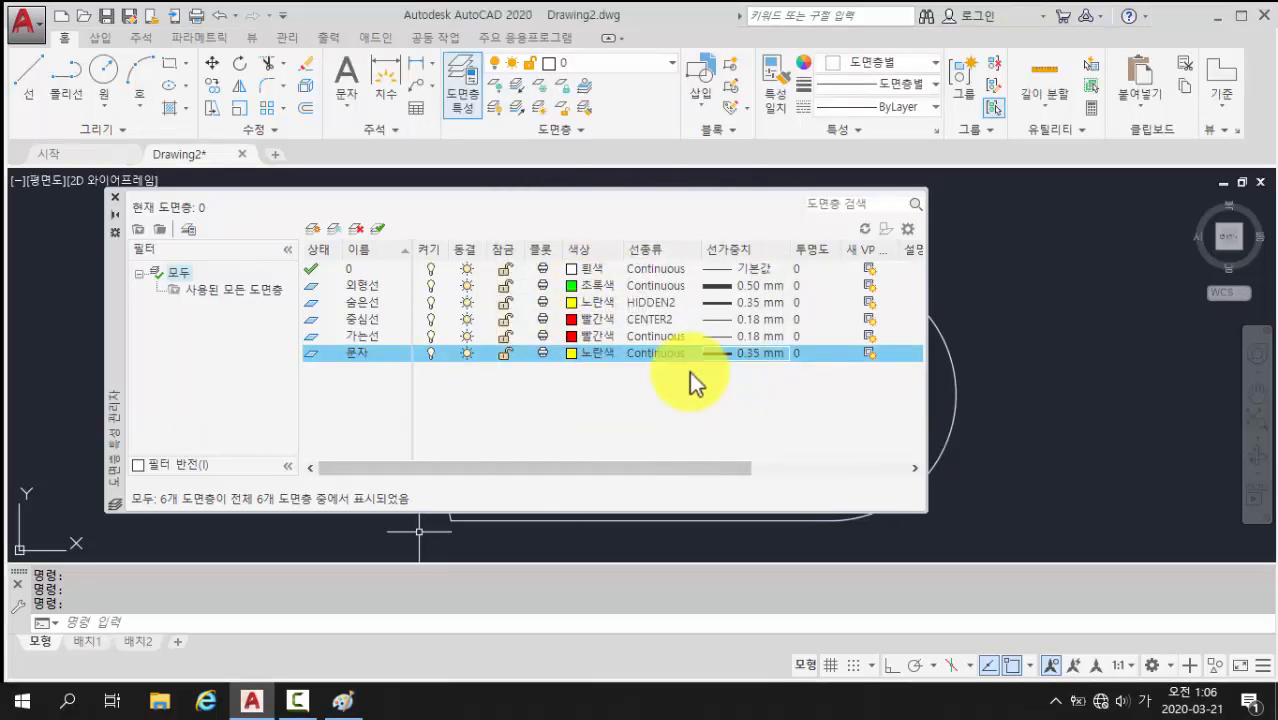
{"action": "left_click", "coordinate": [114, 200]}
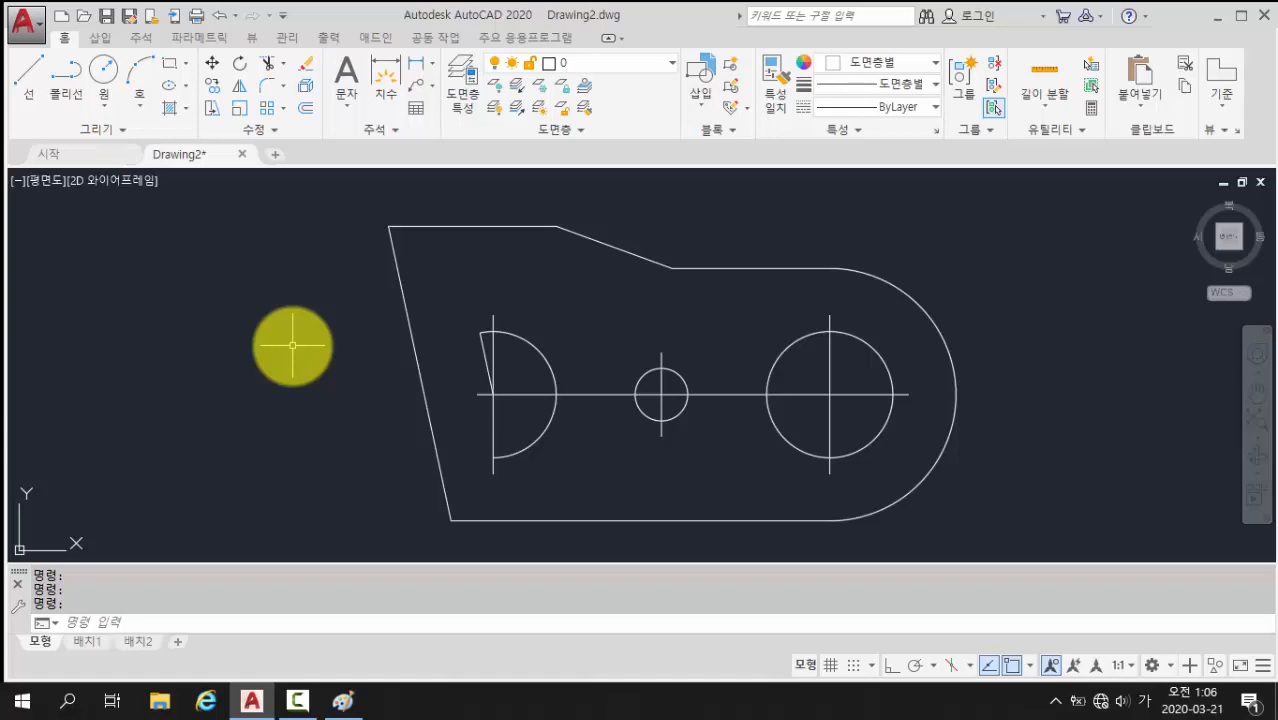
{"action": "left_click", "coordinate": [670, 62]}
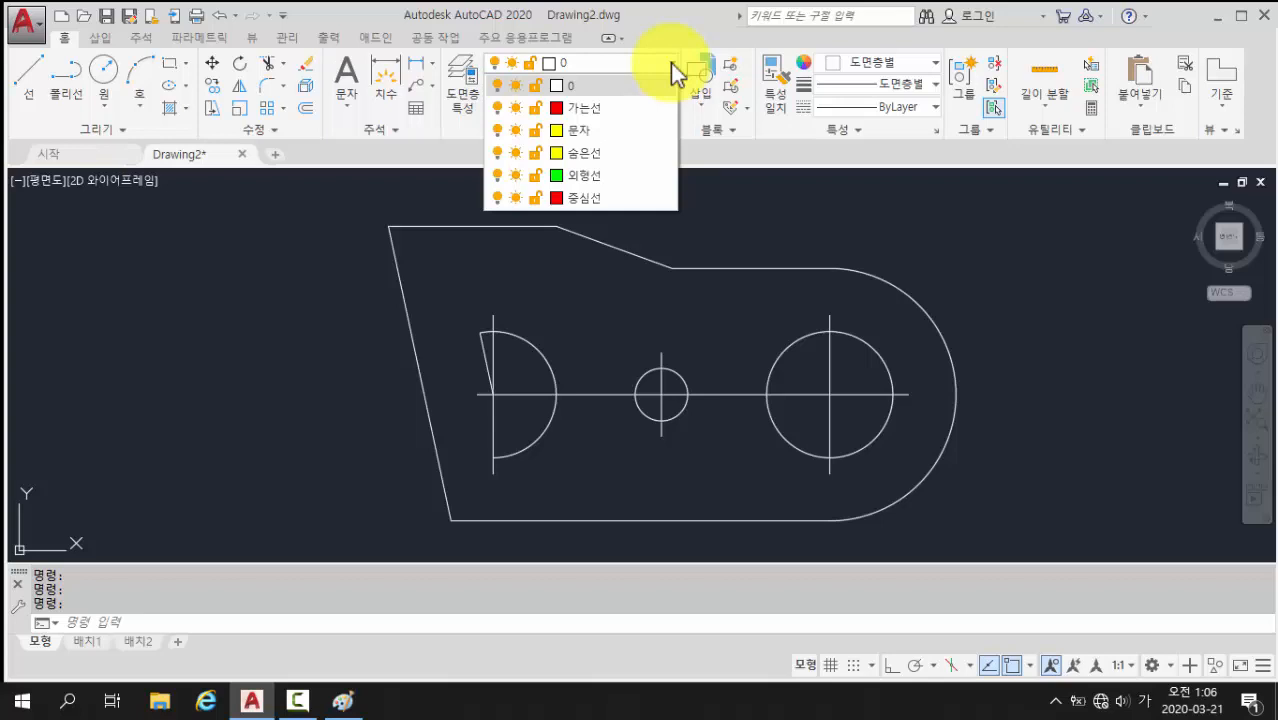
{"action": "left_click", "coordinate": [287, 258]}
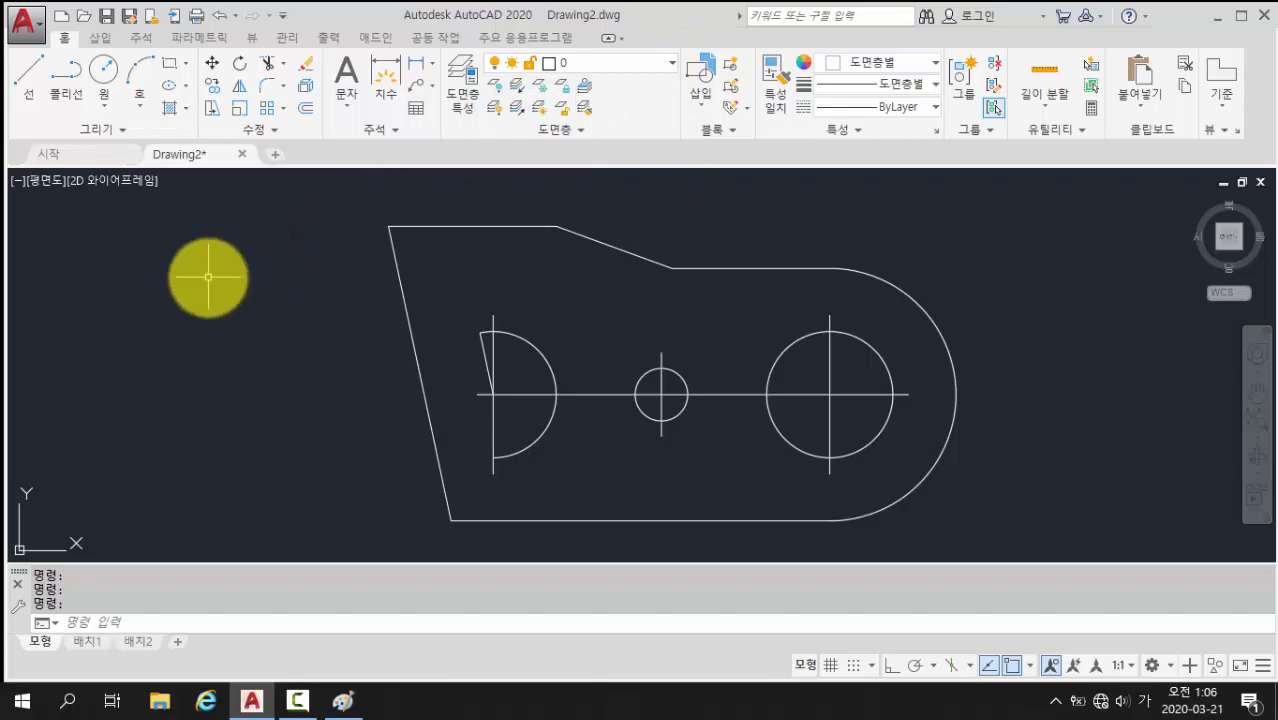
- Draw a horizontal line about 48 units long in the empty space beside the part's slanted edge, with ortho mode turned on
{"action": "middle_click_drag", "start_coordinate": [208, 278], "coordinate": [317, 280]}
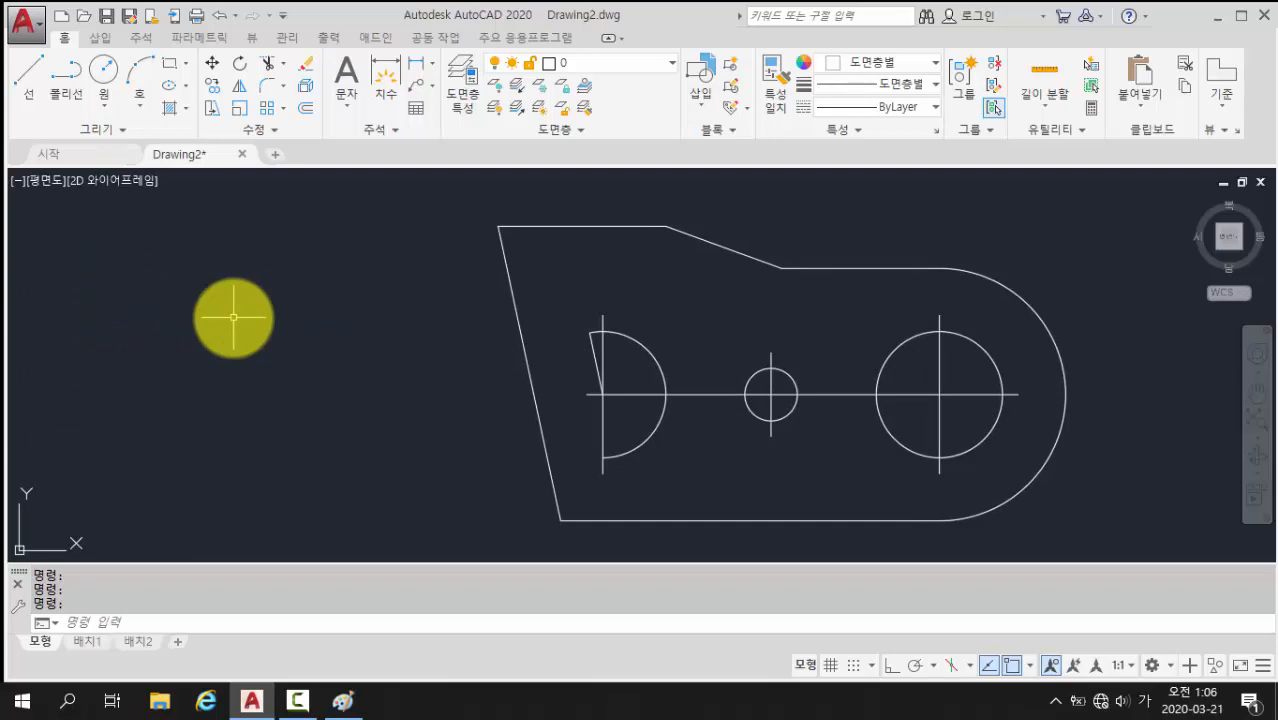
{"action": "left_click", "coordinate": [155, 622]}
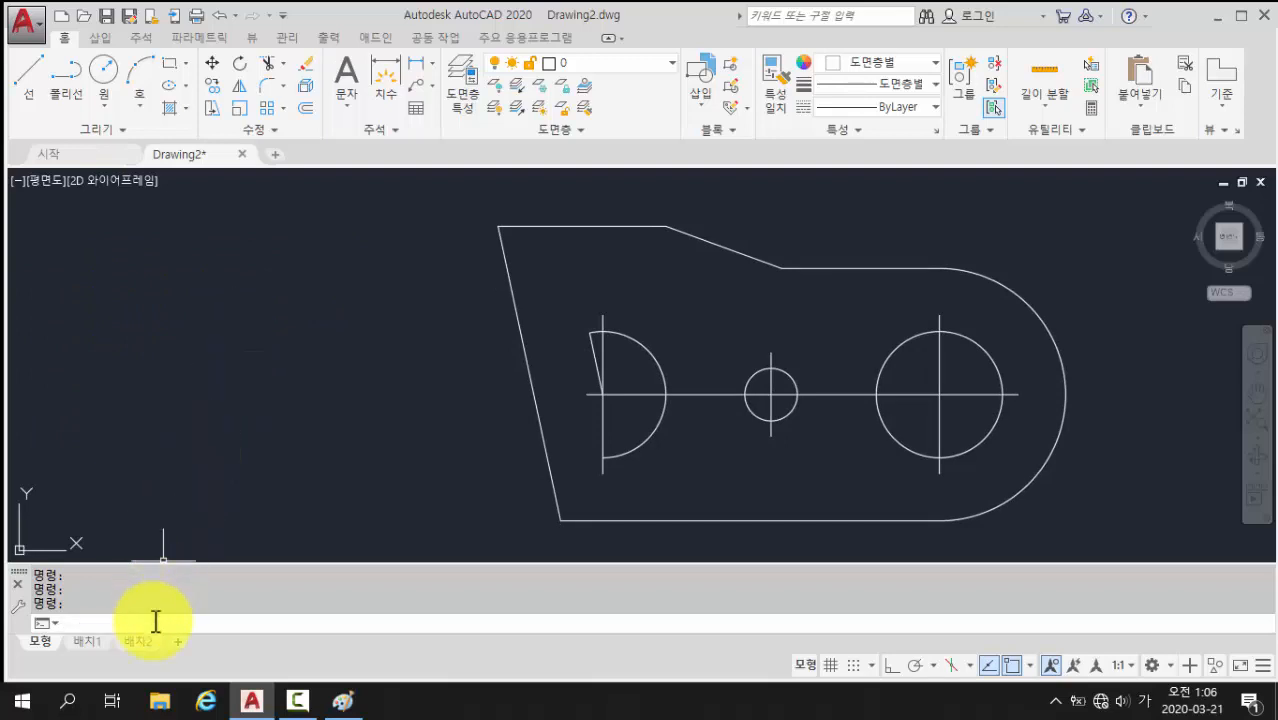
{"action": "type", "text": "ㅣㅑㄴ"}
{"action": "key", "text": "BackSpace"}
{"action": "key", "text": "BackSpace"}
{"action": "key", "text": "BackSpace"}
{"action": "key", "text": "Hangul"}
{"action": "type", "text": "line"}
{"action": "key", "text": "Return"}
{"action": "left_click", "coordinate": [70, 268]}
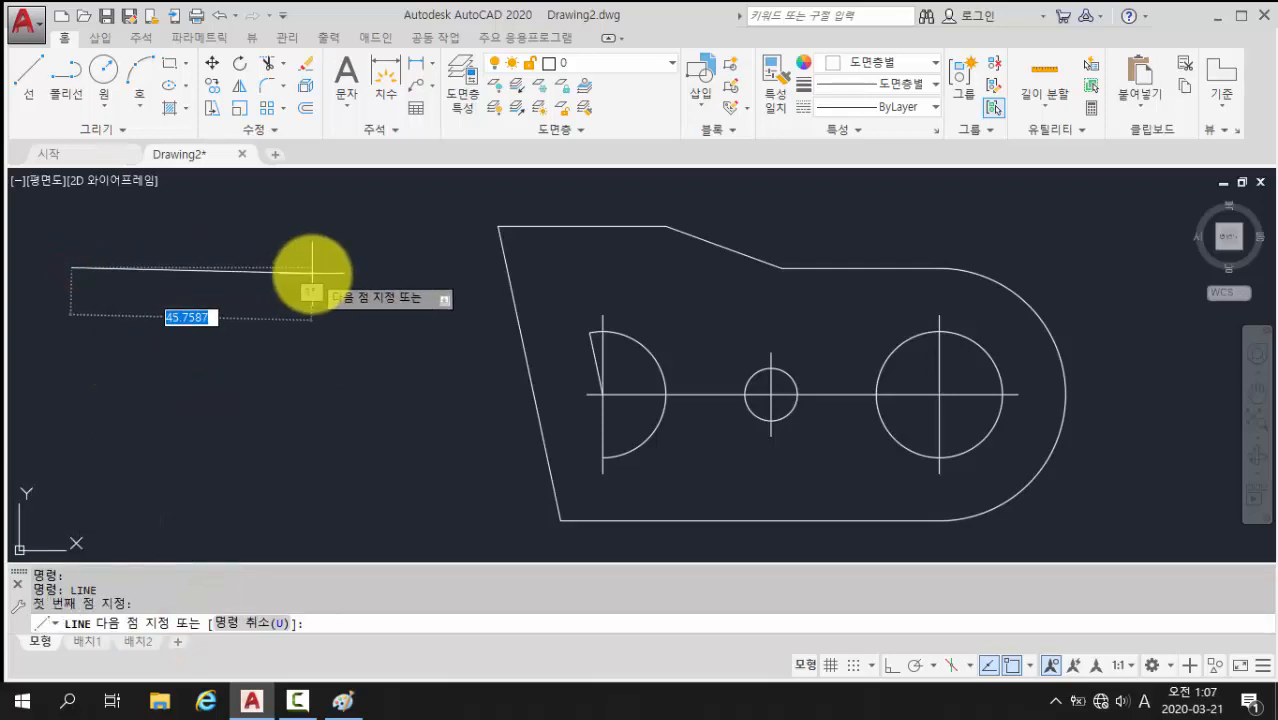
{"action": "key", "text": "F8"}
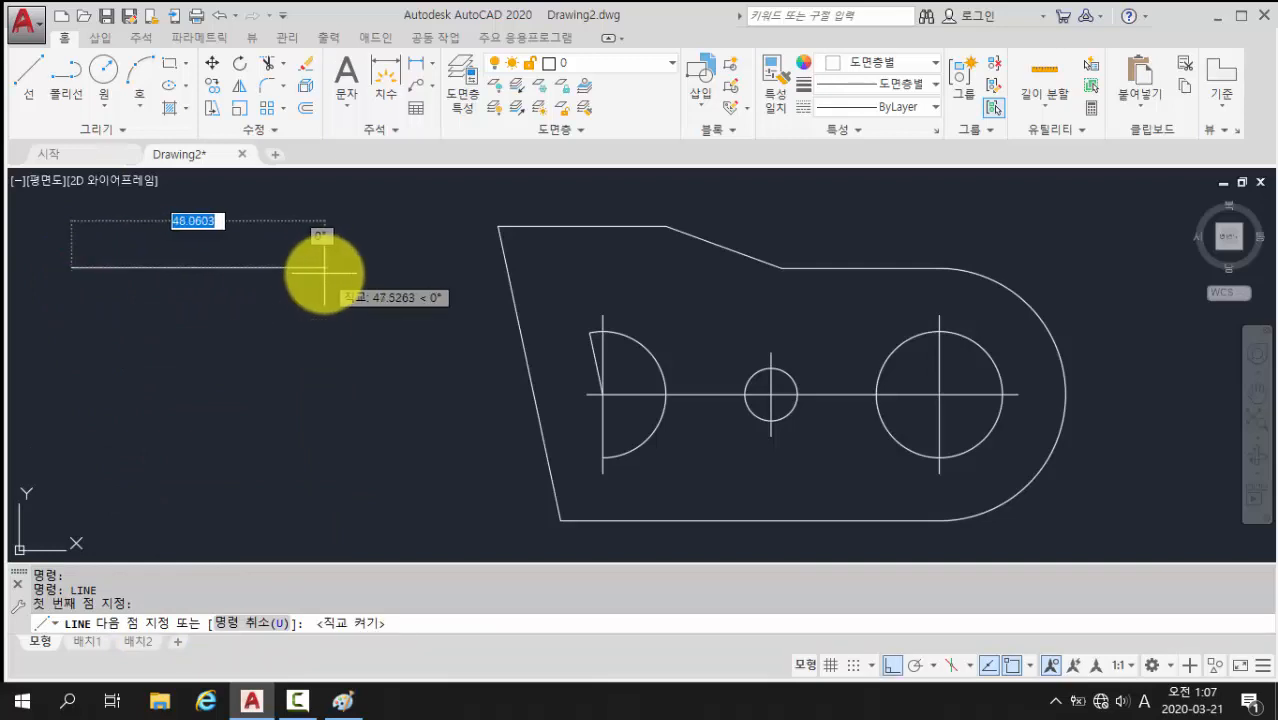
{"action": "left_click", "coordinate": [324, 270]}
{"action": "key", "text": "Return"}
- Draw three more horizontal lines of about the same length, spaced out below the first sample line
{"action": "key", "text": "Return"}
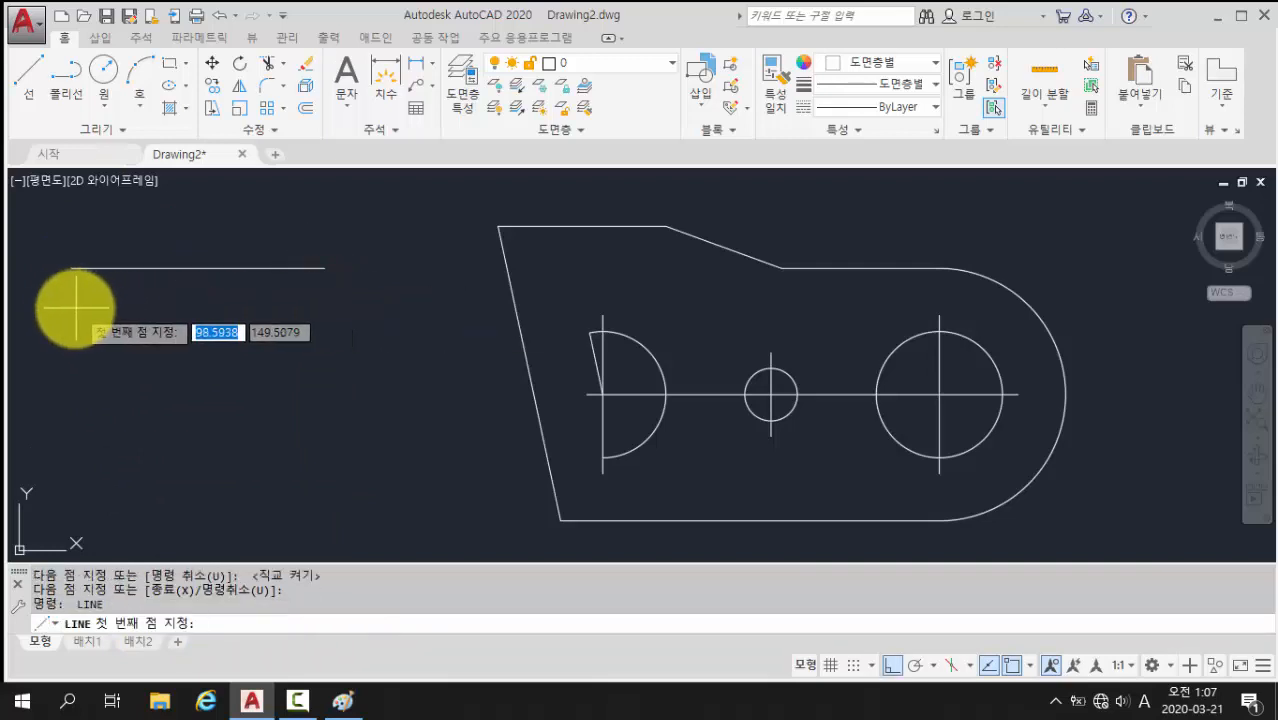
{"action": "left_click", "coordinate": [74, 307]}
{"action": "left_click", "coordinate": [326, 307]}
{"action": "key", "text": "Return"}
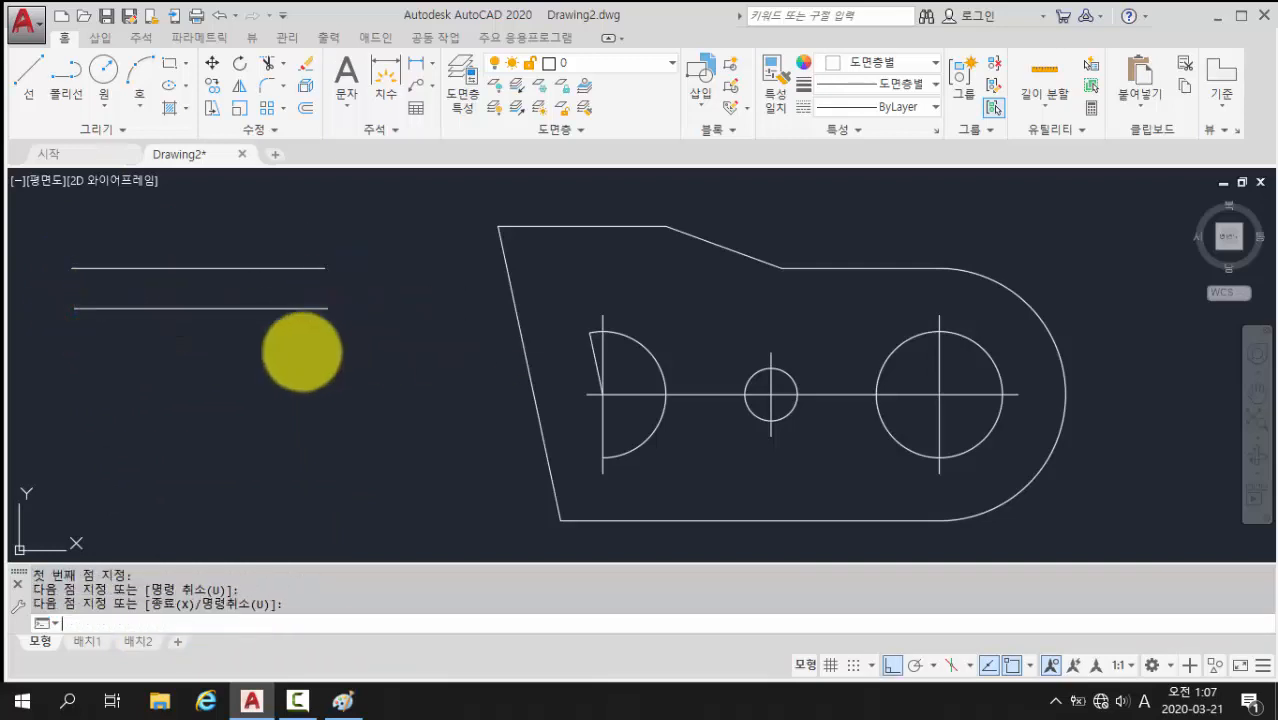
{"action": "key", "text": "Return"}
{"action": "left_click", "coordinate": [74, 345]}
{"action": "left_click", "coordinate": [326, 345]}
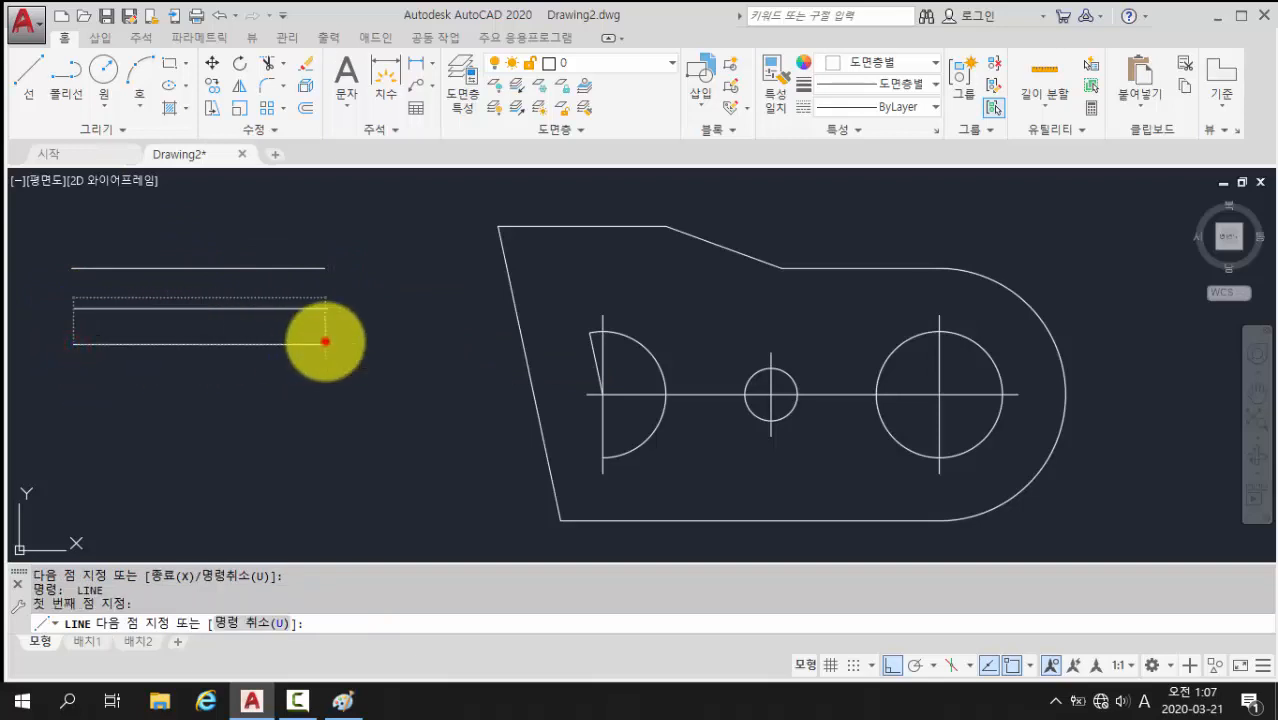
{"action": "key", "text": "Return"}
{"action": "key", "text": "Return"}
{"action": "left_click", "coordinate": [69, 389]}
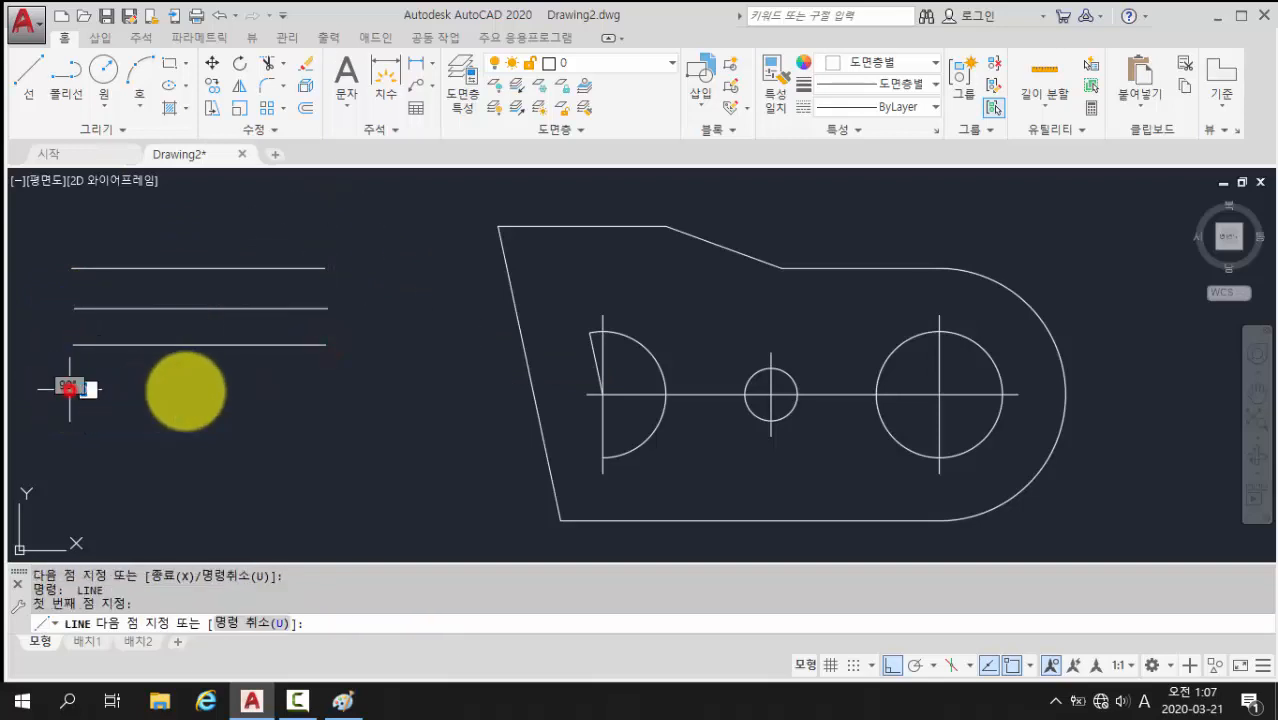
{"action": "left_click", "coordinate": [319, 389]}
{"action": "key", "text": "Return"}
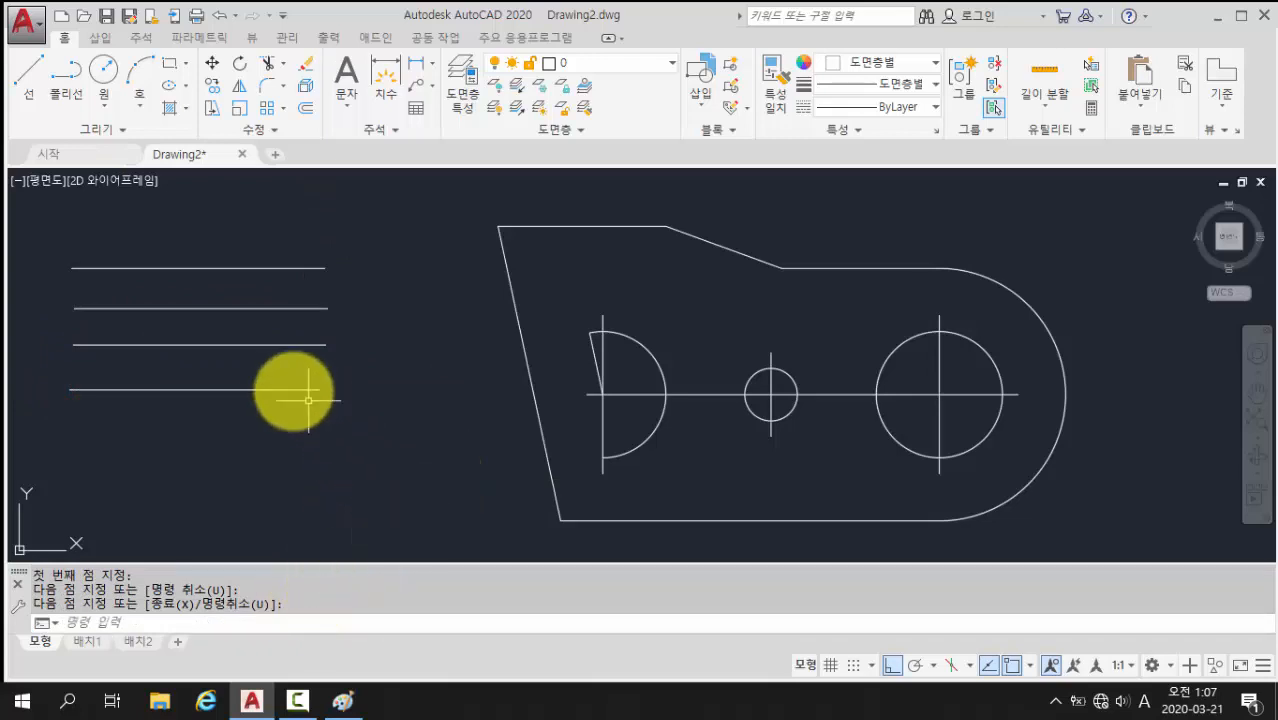
- Assign the uppermost sample line to the 외형선 layer and clear the selection
{"action": "left_click", "coordinate": [253, 268]}
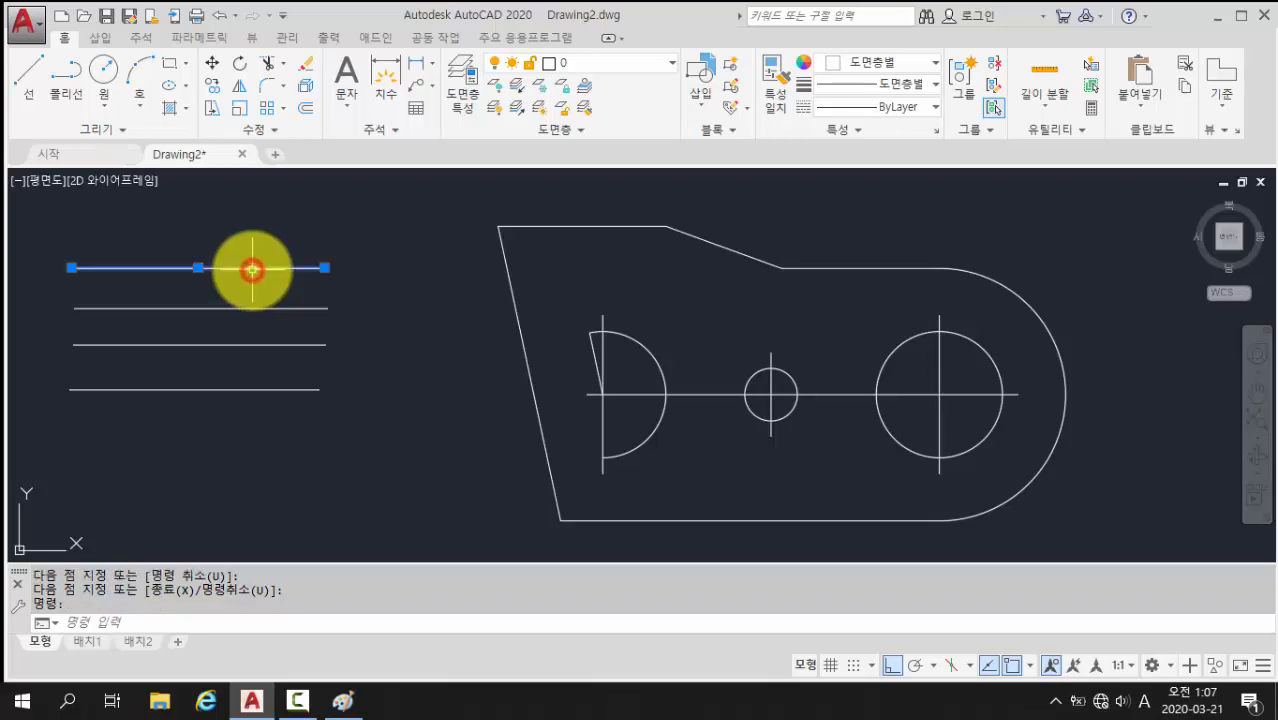
{"action": "left_click", "coordinate": [670, 64]}
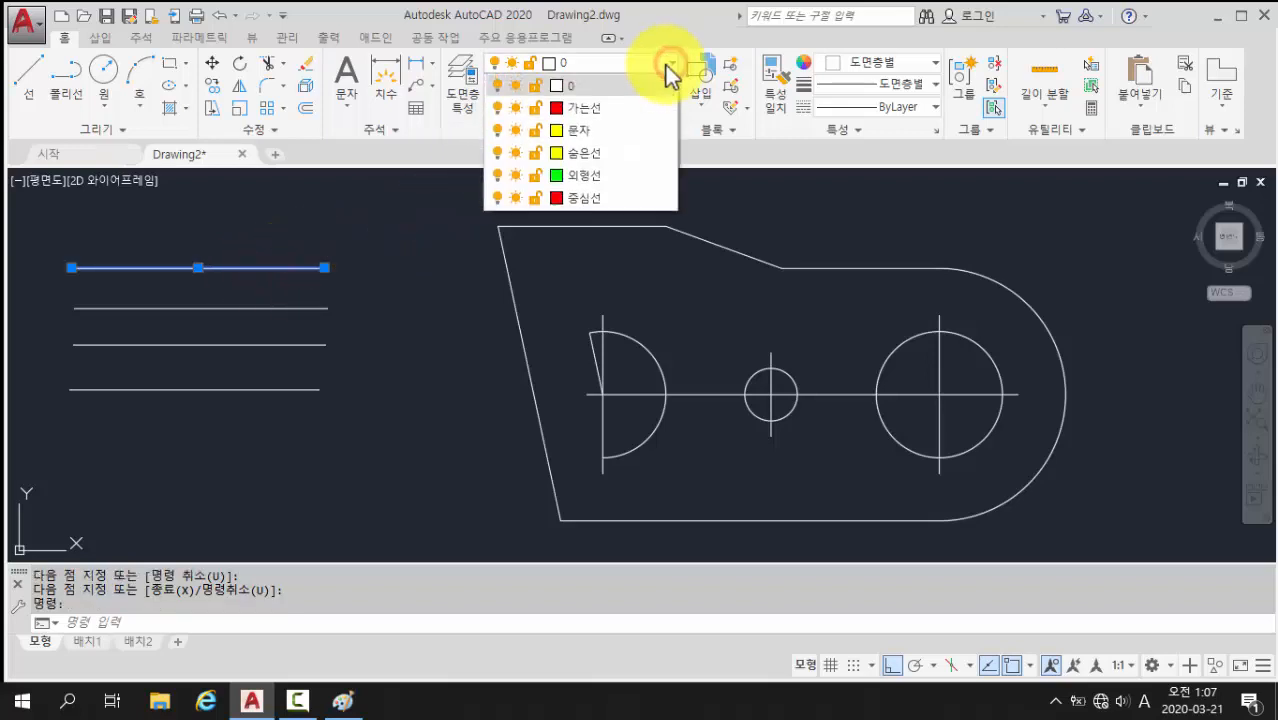
{"action": "left_click", "coordinate": [592, 182]}
{"action": "key", "text": "Escape"}
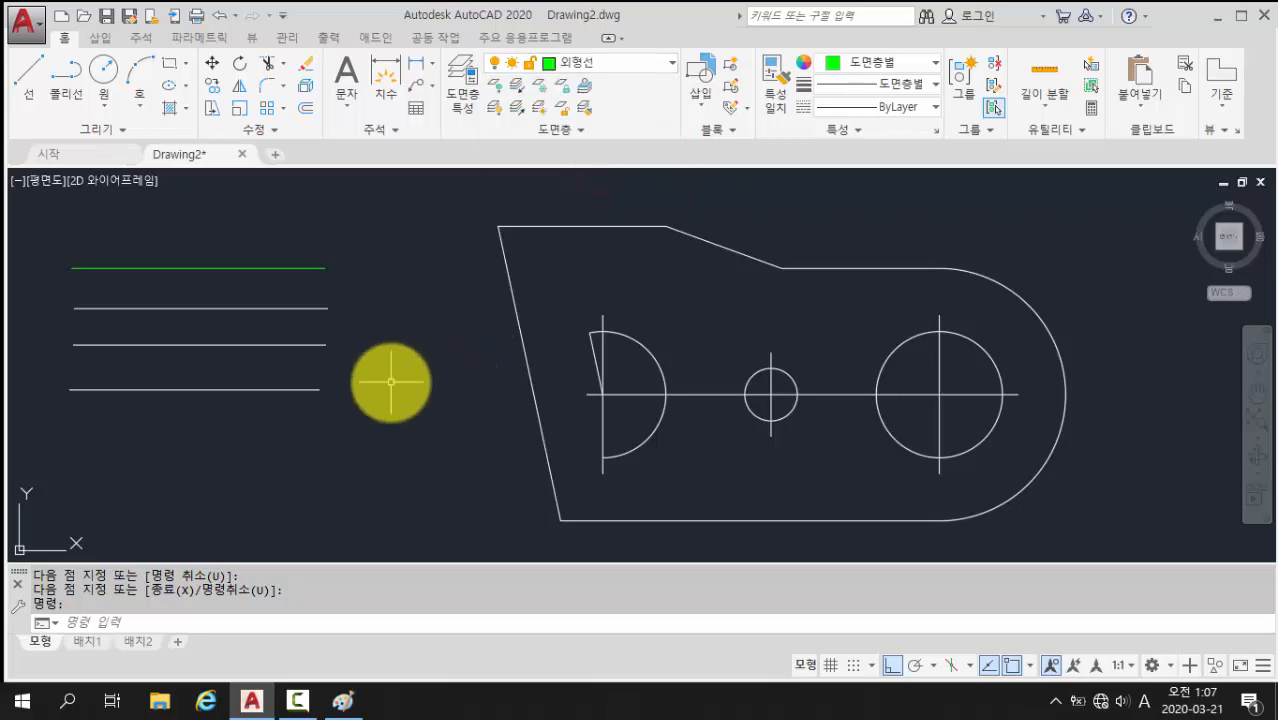
- Assign the second sample line to the 숨은선 layer and clear the selection
{"action": "left_click", "coordinate": [294, 308]}
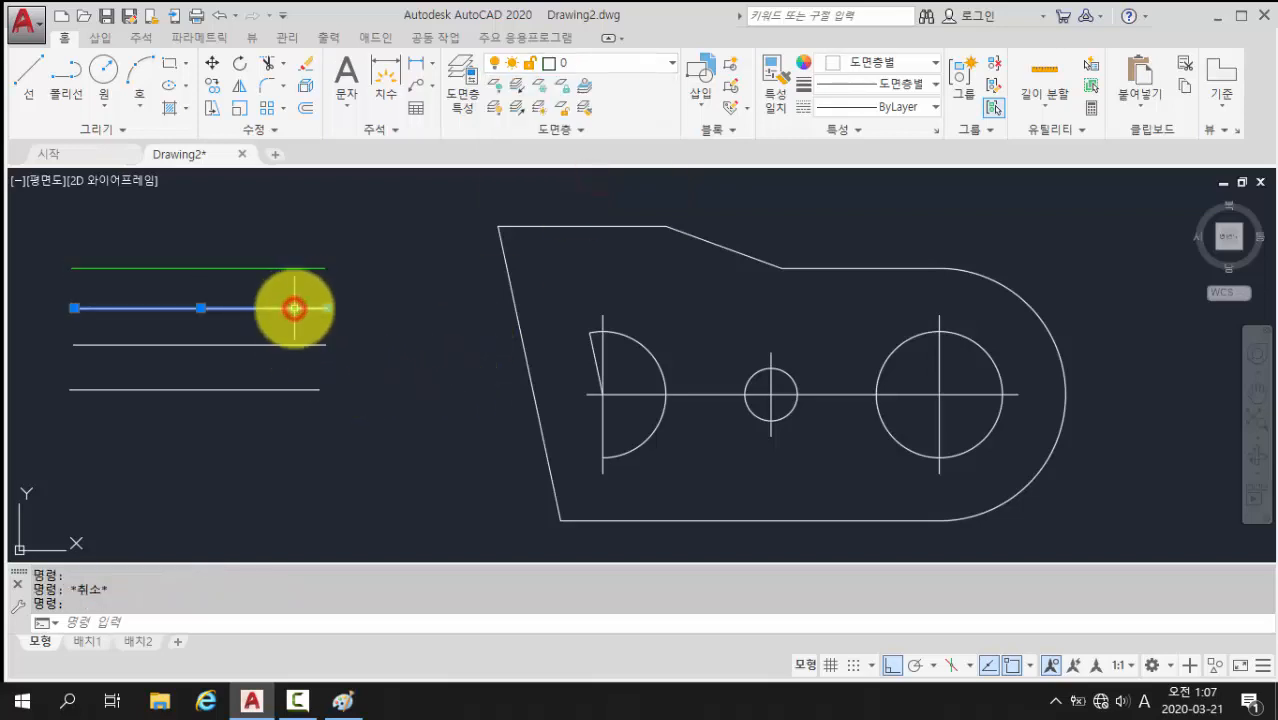
{"action": "left_click", "coordinate": [580, 66]}
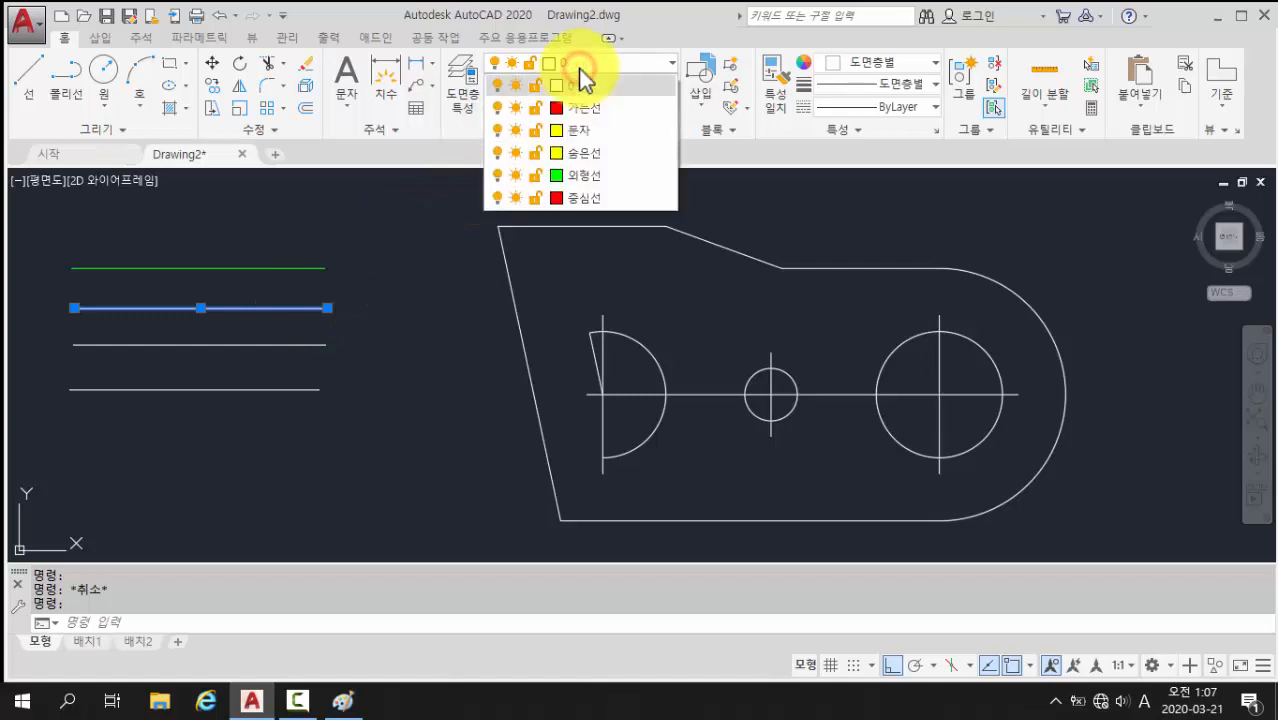
{"action": "left_click", "coordinate": [593, 153]}
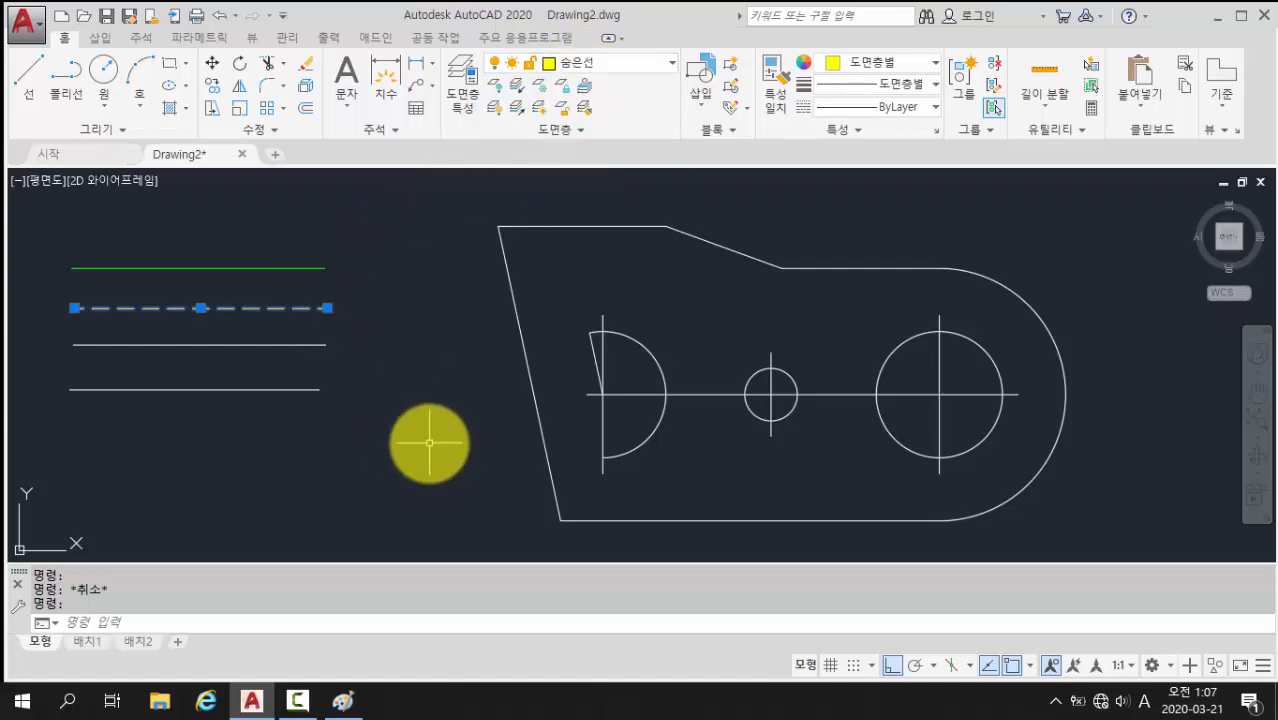
{"action": "key", "text": "Escape"}
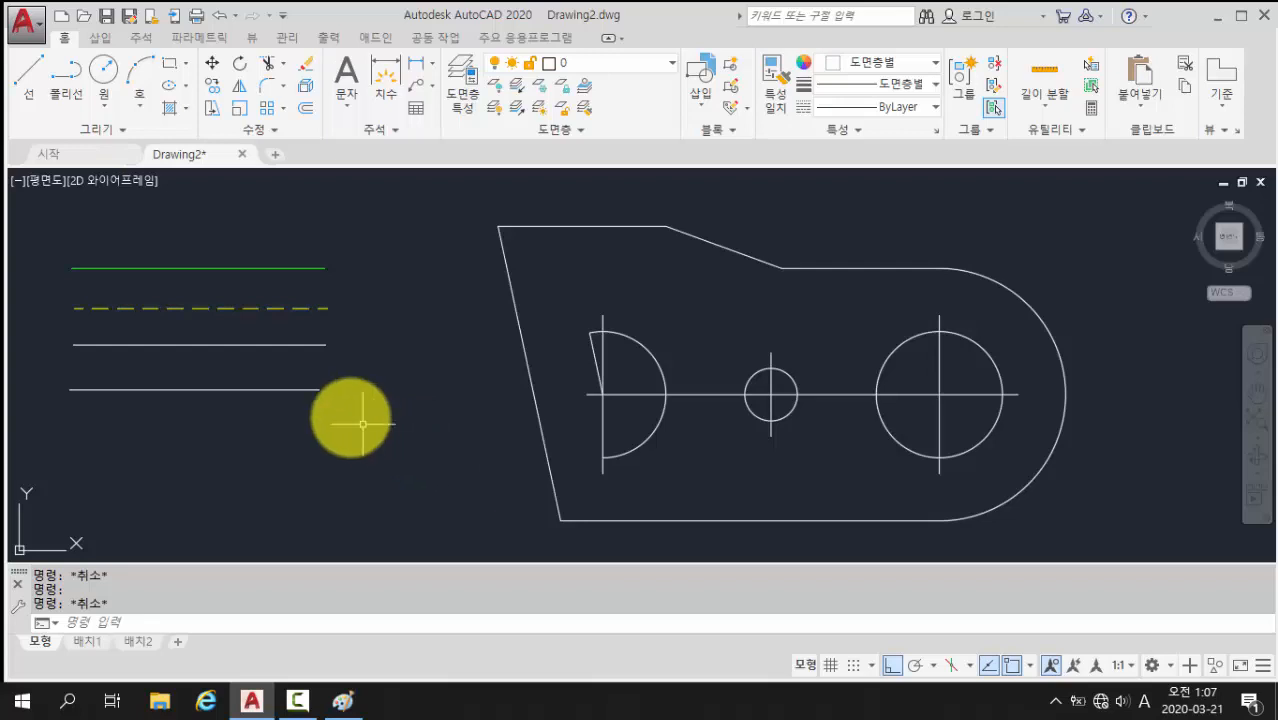
- Assign the third sample line to the 중심선 layer and clear the selection
{"action": "left_click", "coordinate": [293, 346]}
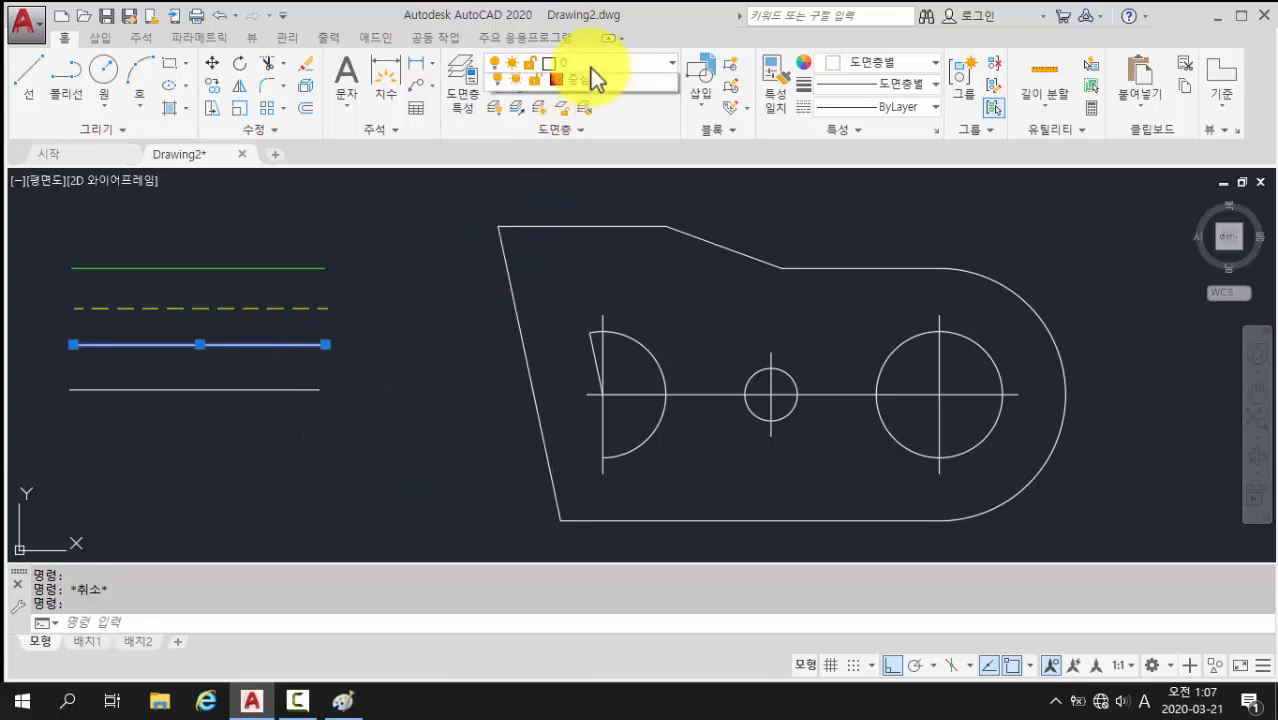
{"action": "left_click", "coordinate": [590, 66]}
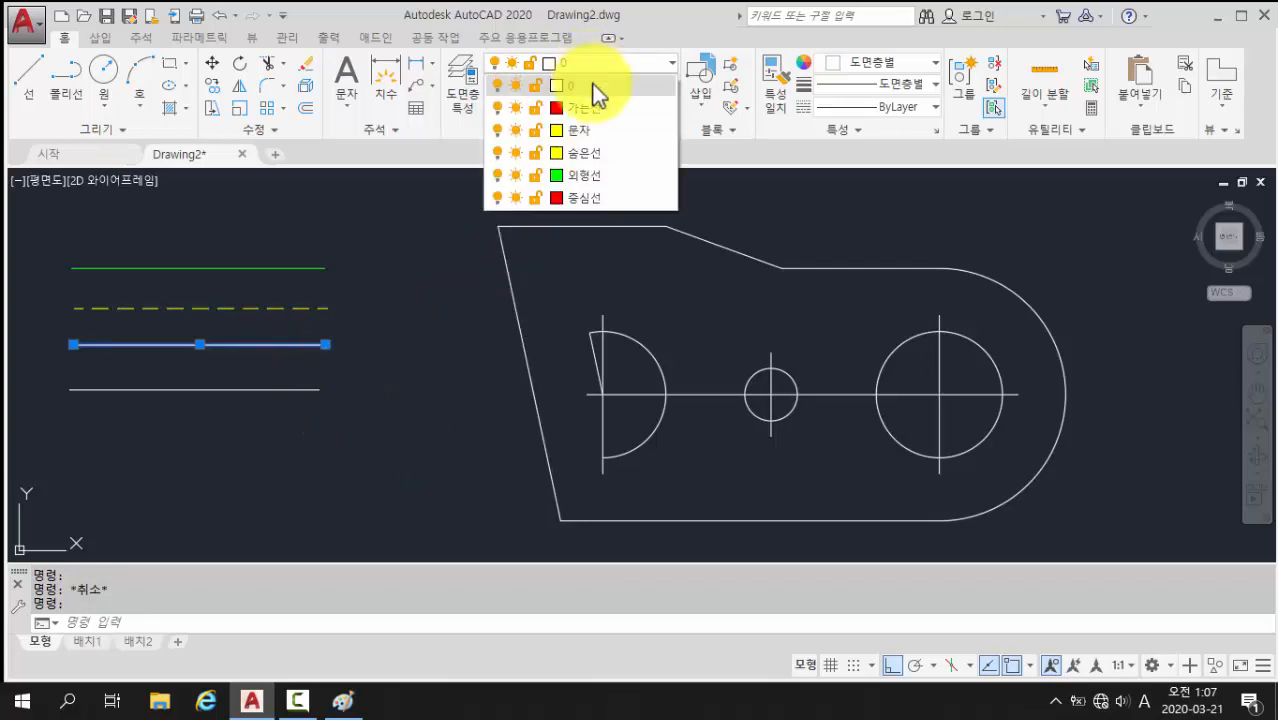
{"action": "left_click", "coordinate": [584, 197]}
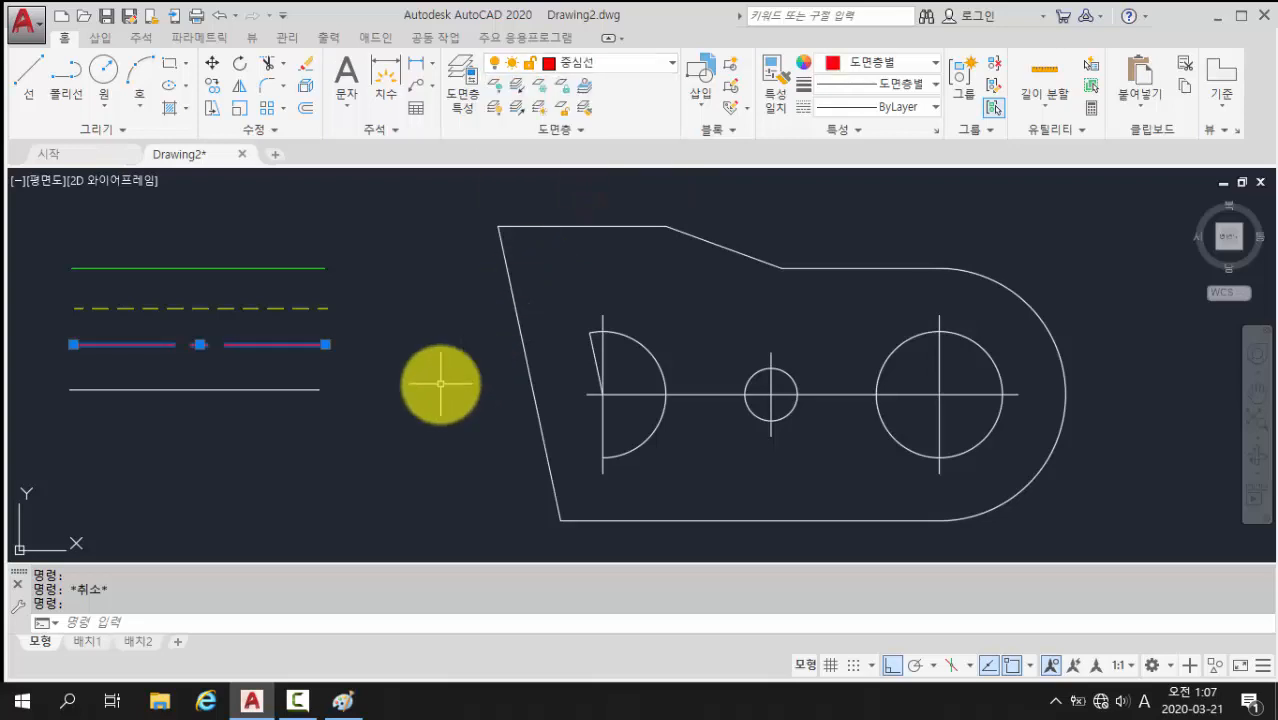
{"action": "key", "text": "Escape"}
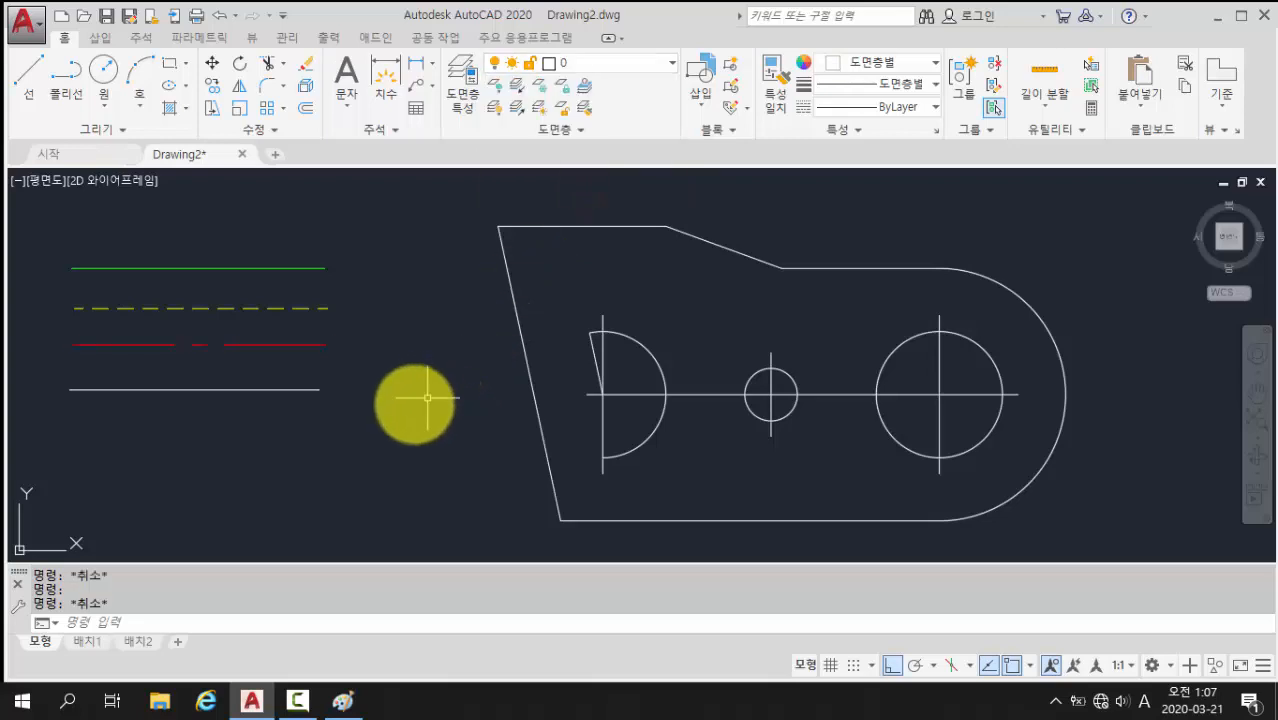
- Assign the fourth sample line to the 가는선 layer
{"action": "left_click", "coordinate": [287, 392]}
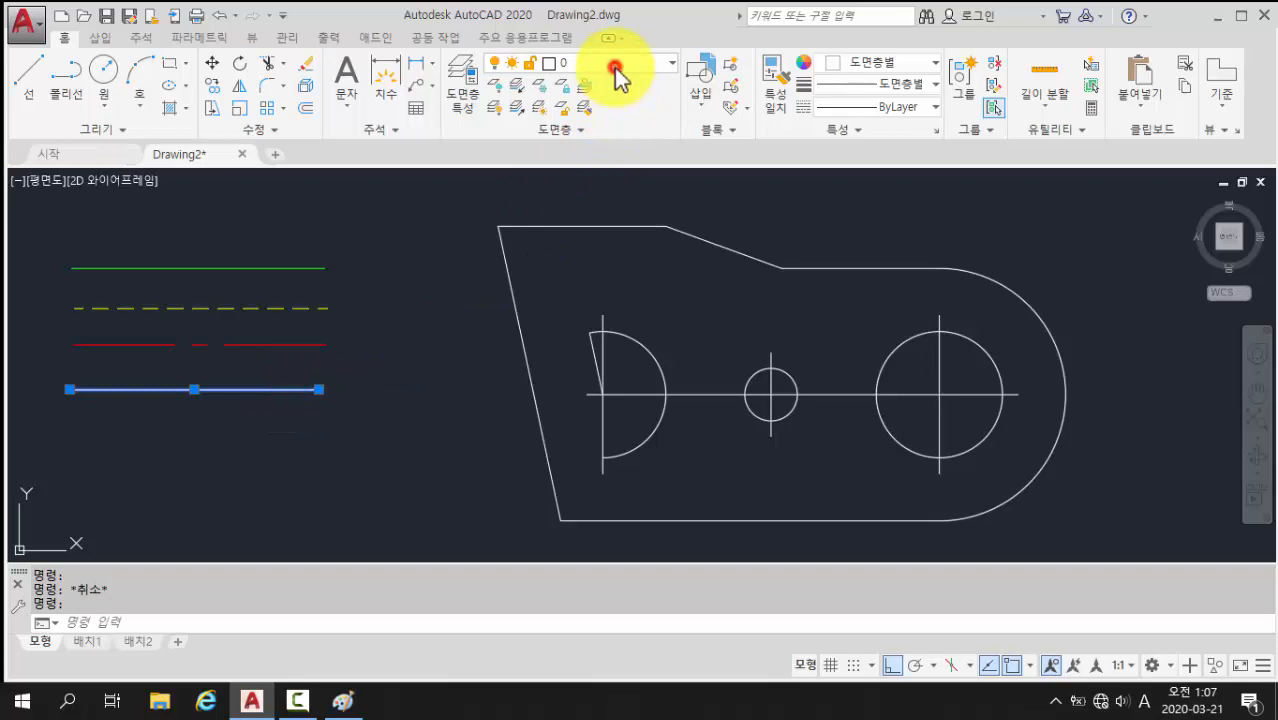
{"action": "left_click", "coordinate": [614, 68]}
{"action": "left_click", "coordinate": [598, 109]}
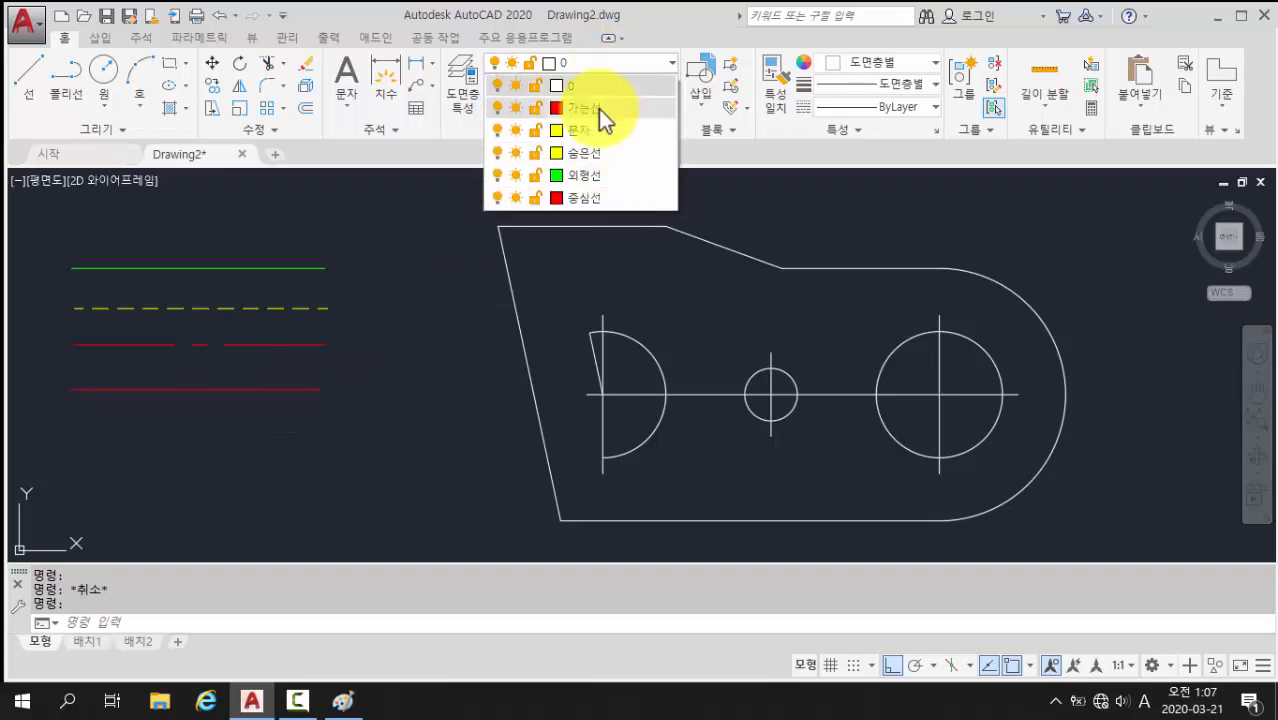
- Draw a fifth horizontal sample line of similar length below the fourth one
{"action": "type", "text": "l"}
{"action": "key", "text": "Return"}
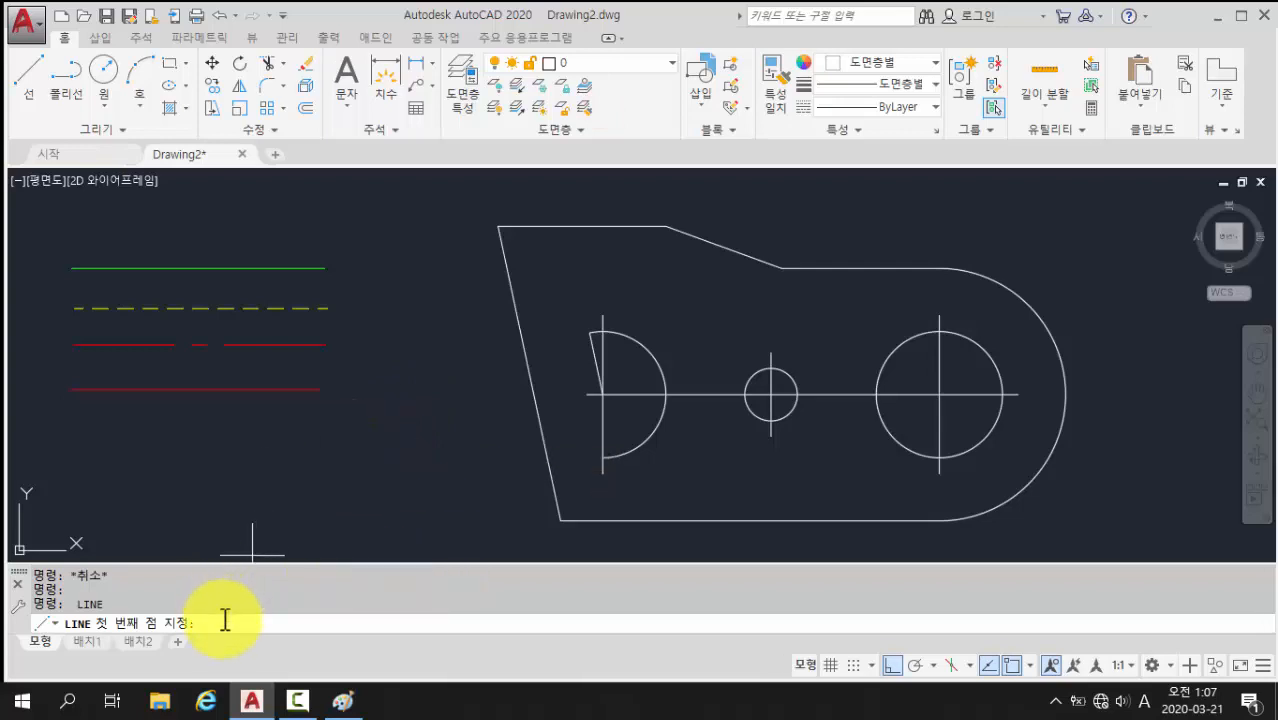
{"action": "left_click", "coordinate": [82, 434]}
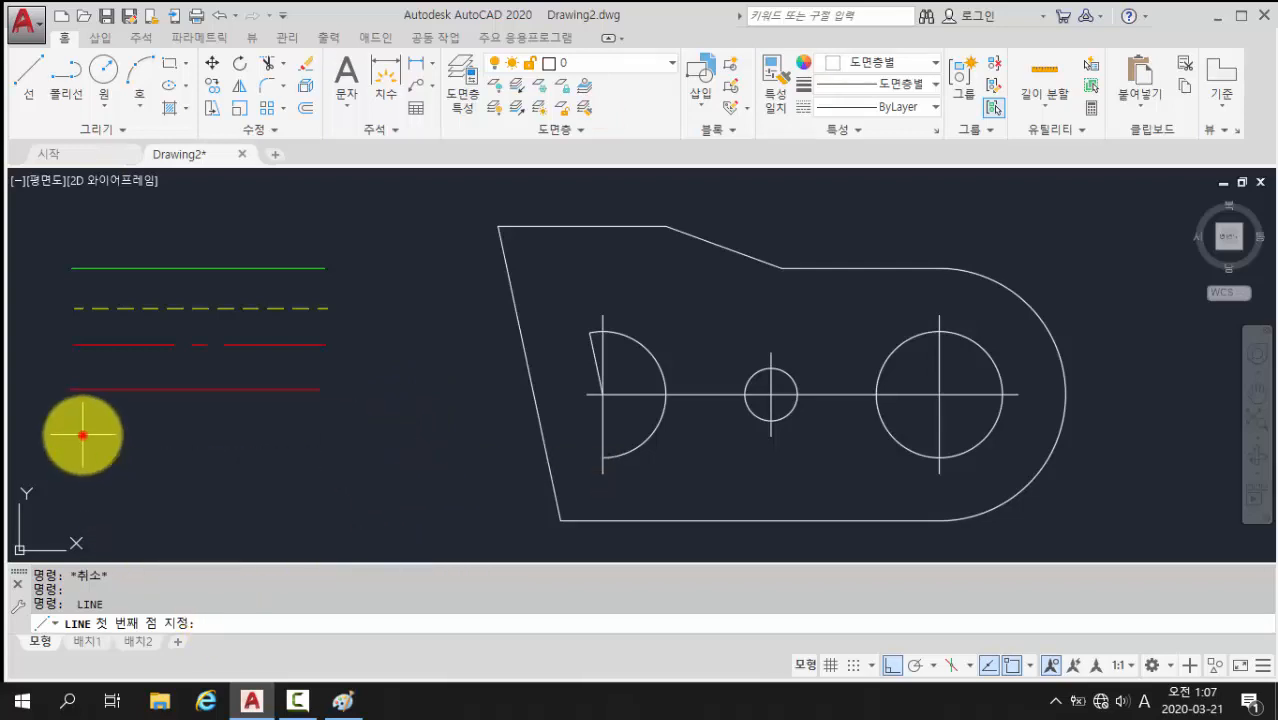
{"action": "left_click", "coordinate": [342, 432]}
{"action": "key", "text": "Escape"}
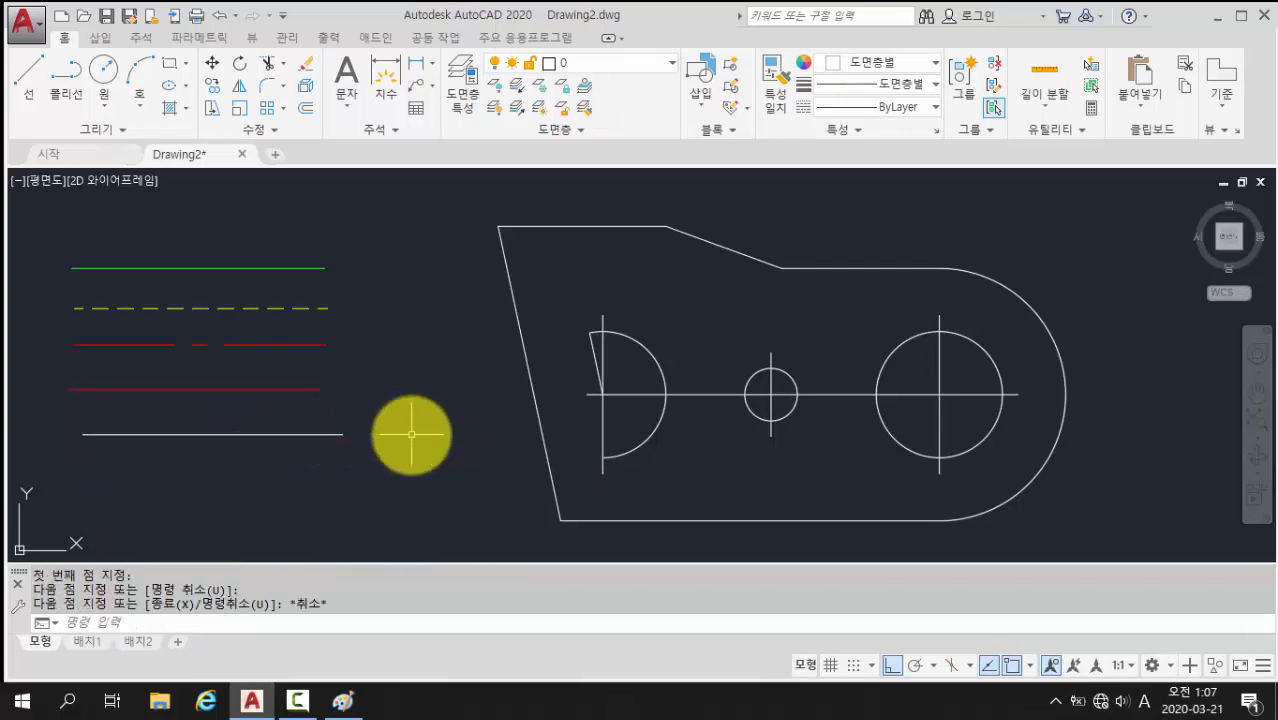
- Assign the fifth sample line to the 문자 layer and clear the selection
{"action": "left_click", "coordinate": [302, 434]}
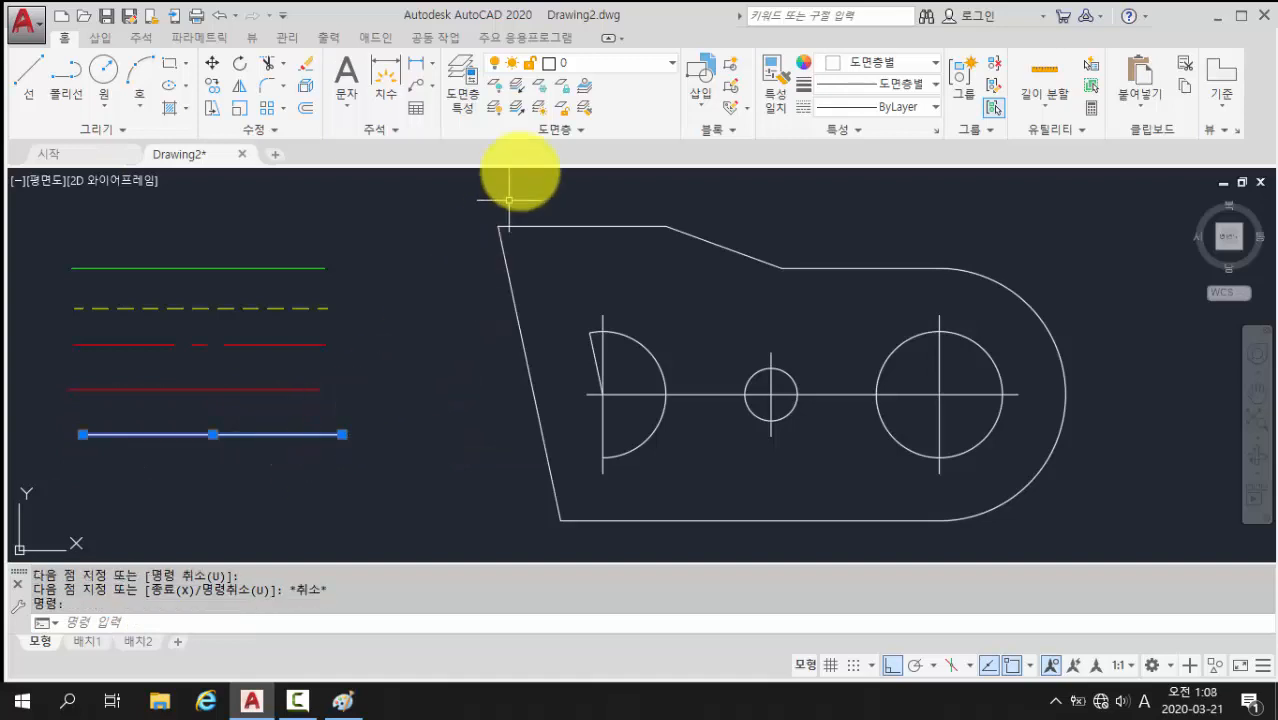
{"action": "left_click", "coordinate": [600, 64]}
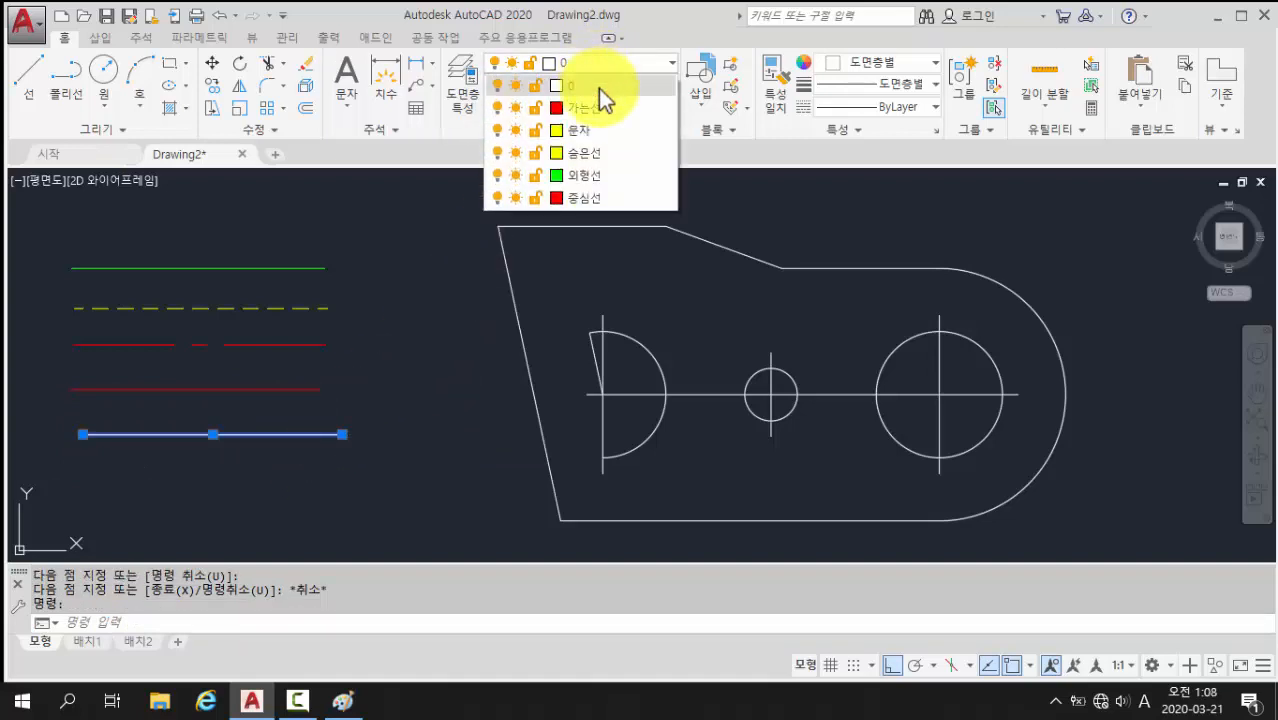
{"action": "left_click", "coordinate": [603, 132]}
{"action": "key", "text": "Escape"}
{"action": "key", "text": "Escape"}
{"action": "key", "text": "Escape"}
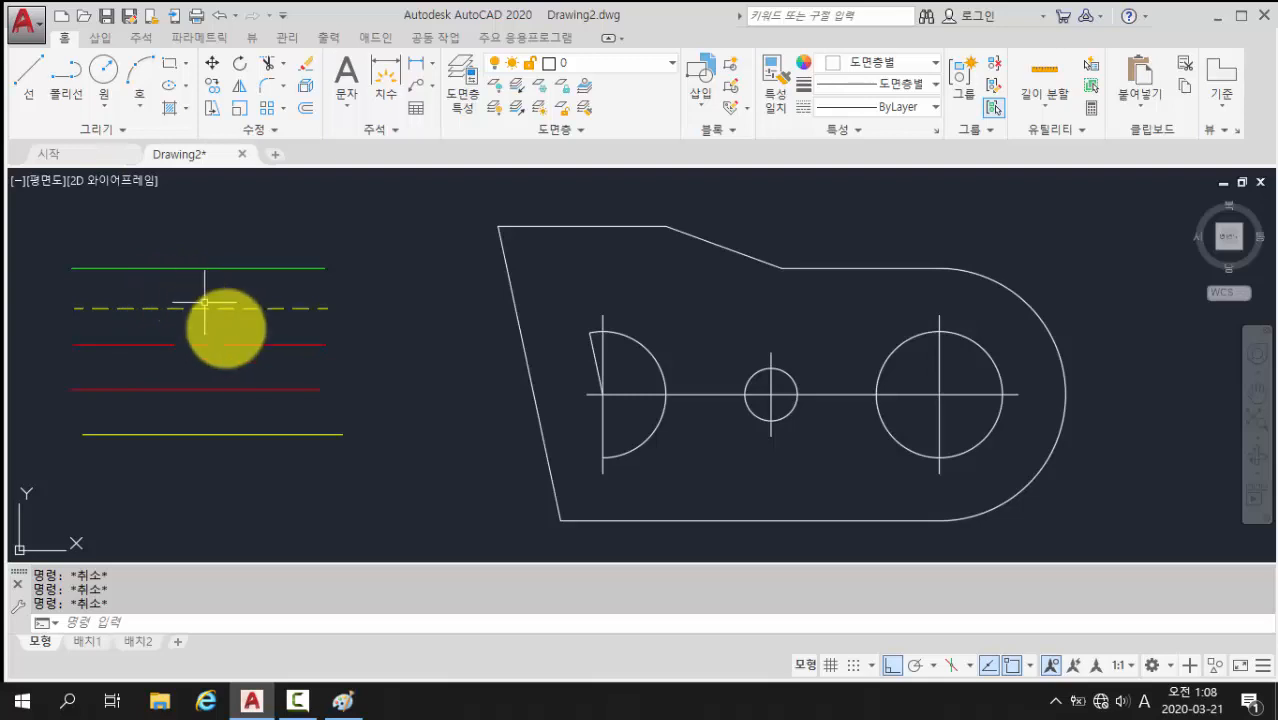
- Set the global linetype scale (LTSCALE) to 0.5
{"action": "left_click", "coordinate": [336, 621]}
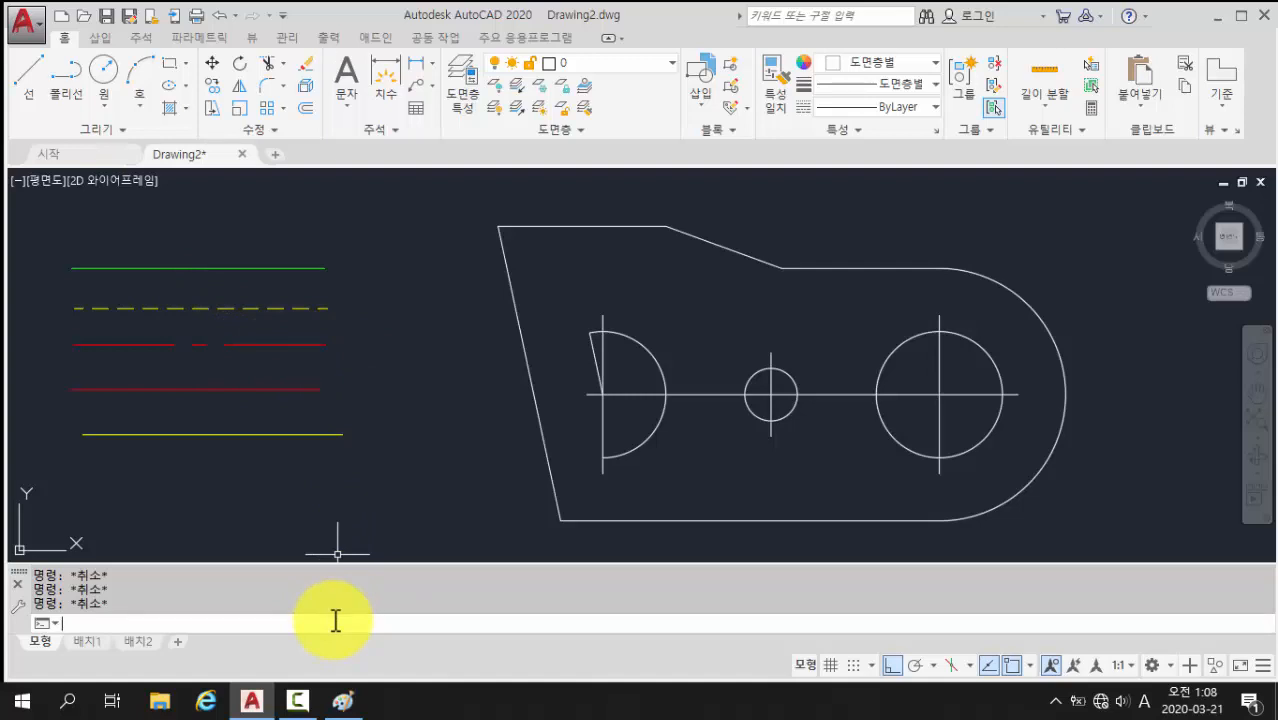
{"action": "type", "text": "ltscale"}
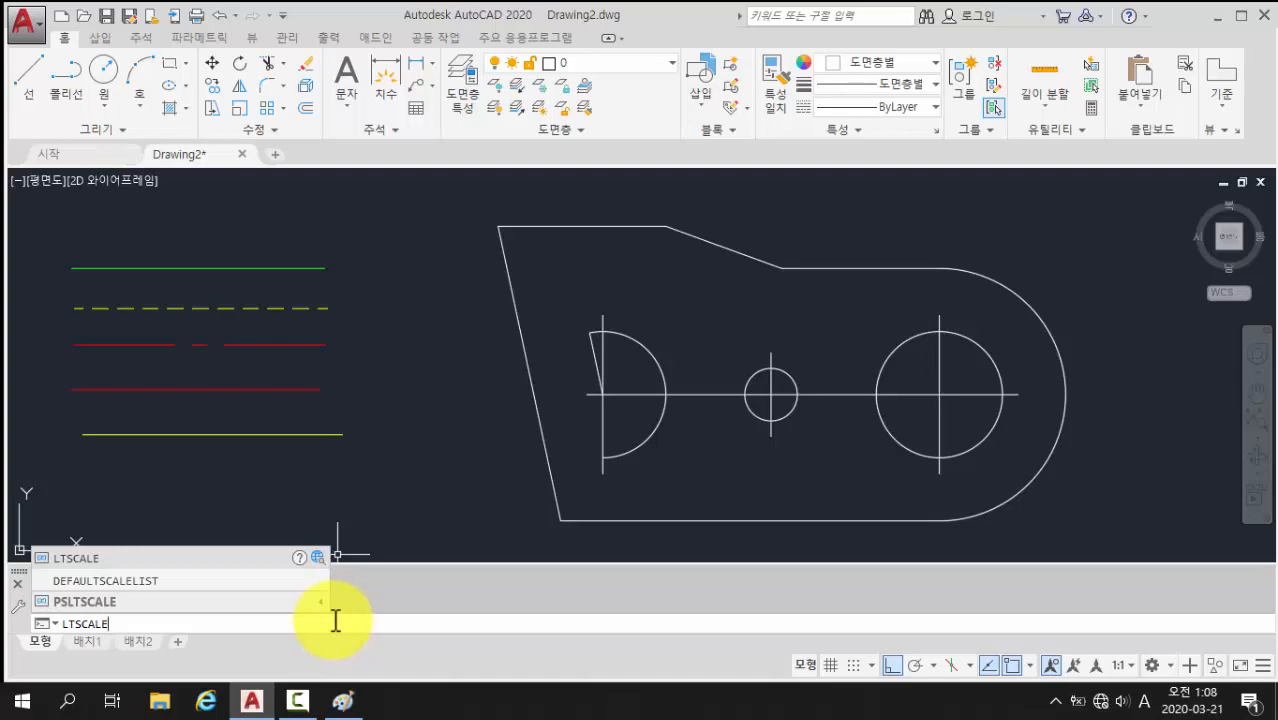
{"action": "key", "text": "Return"}
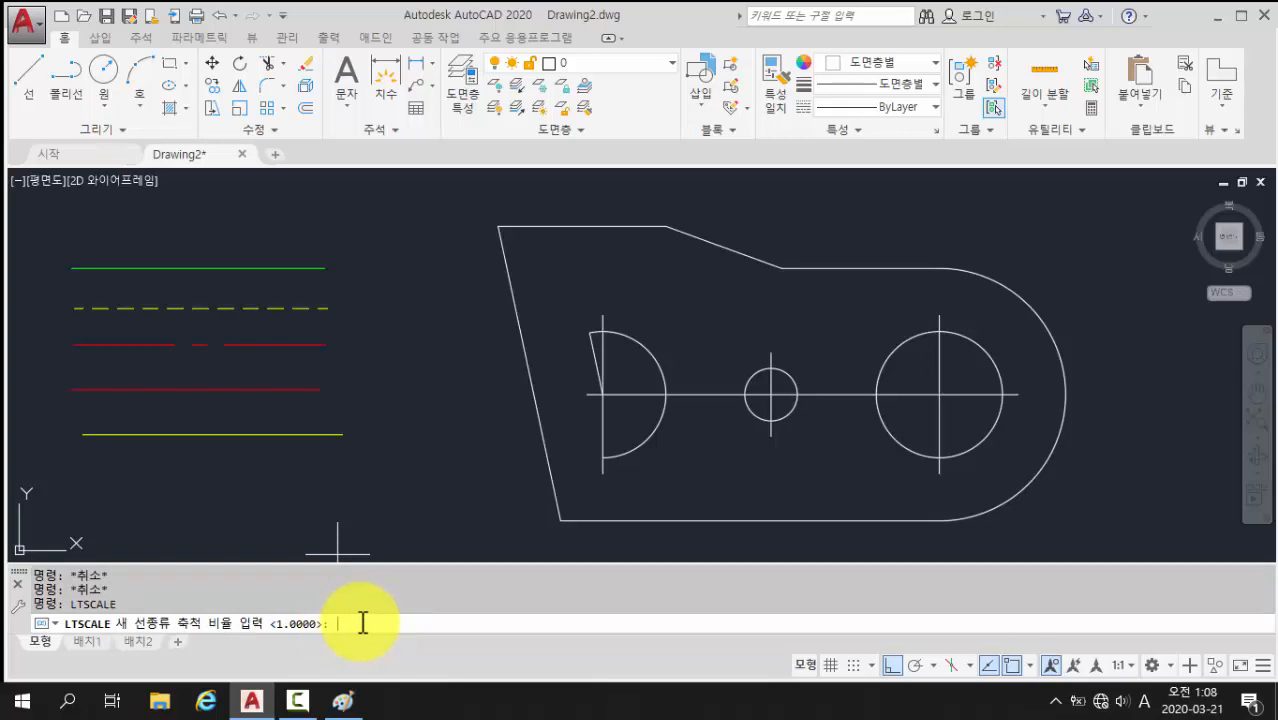
{"action": "type", "text": "0.5"}
{"action": "key", "text": "Return"}
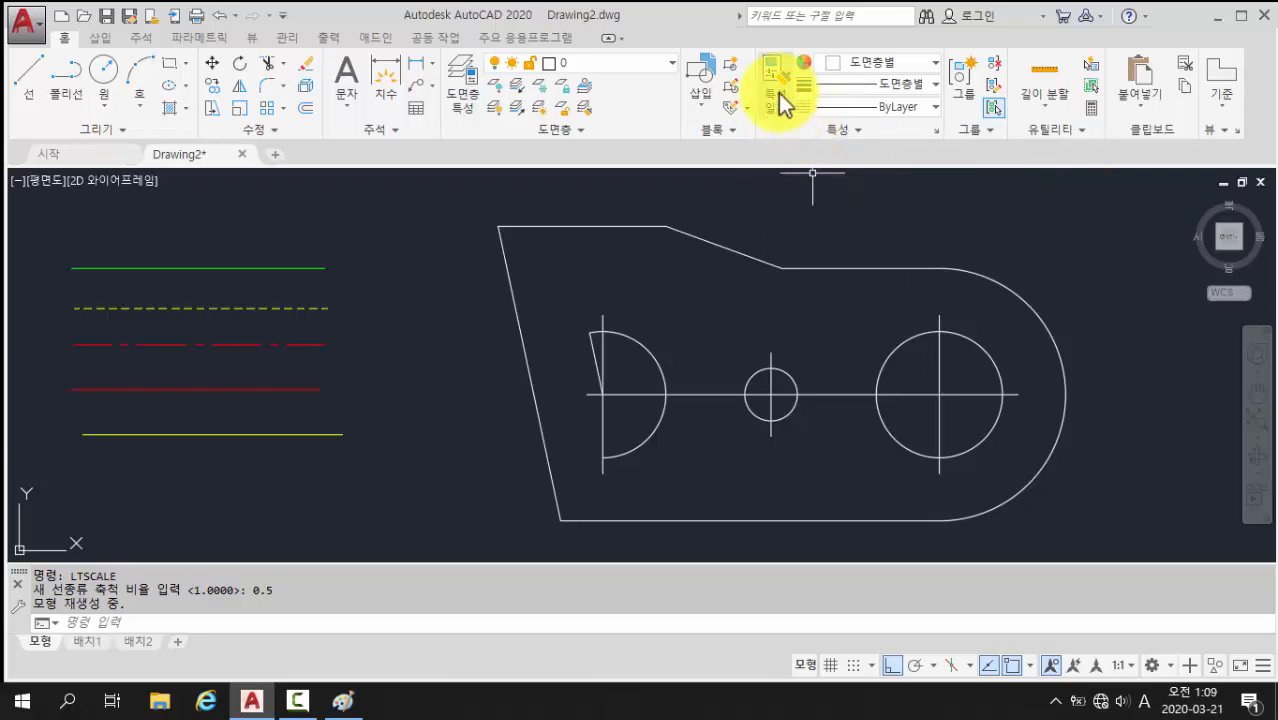
- Use Match Properties to copy the 외형선 sample line's properties to the part's outer outline, including the rounded end and the sloped edge
{"action": "left_click", "coordinate": [205, 627]}
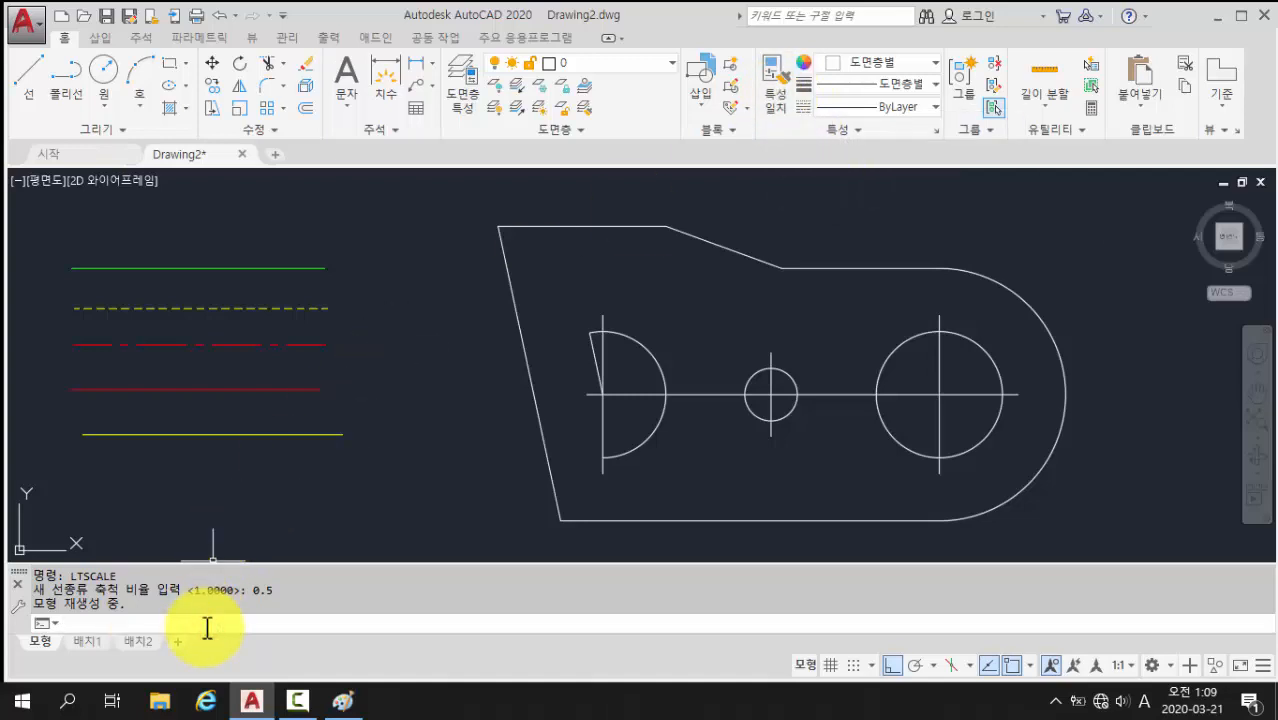
{"action": "type", "text": "MA"}
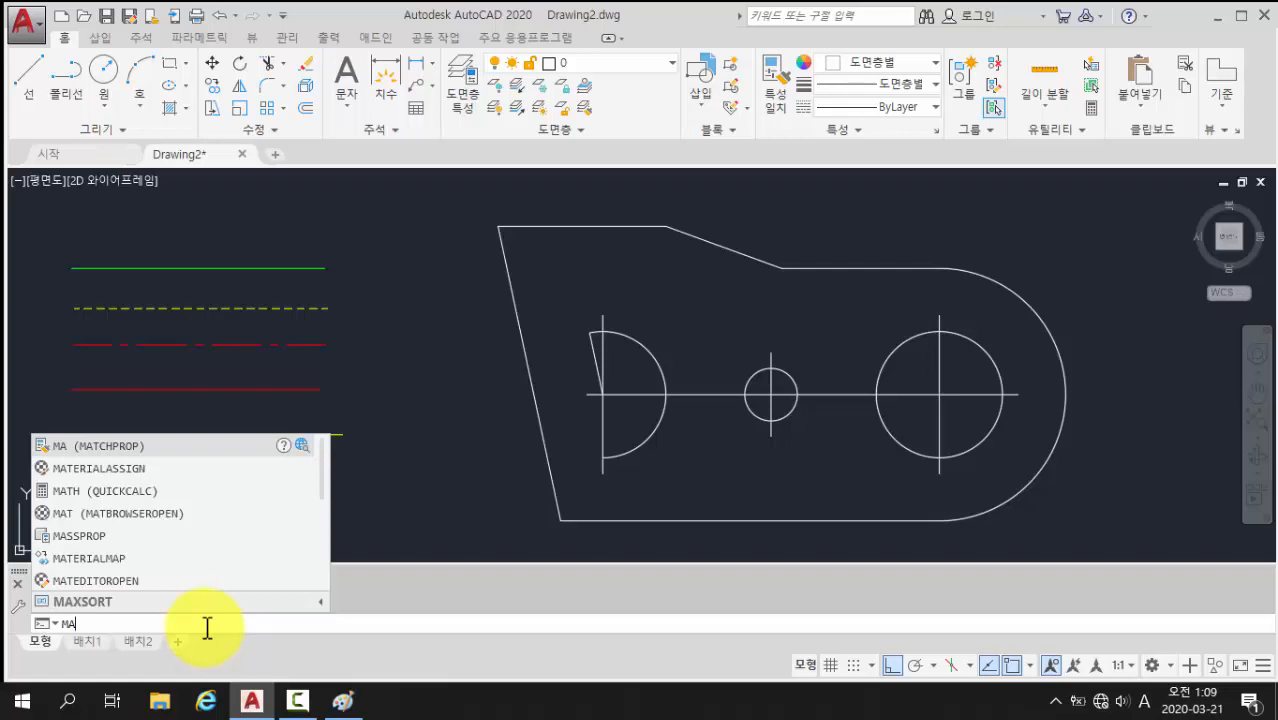
{"action": "key", "text": "Return"}
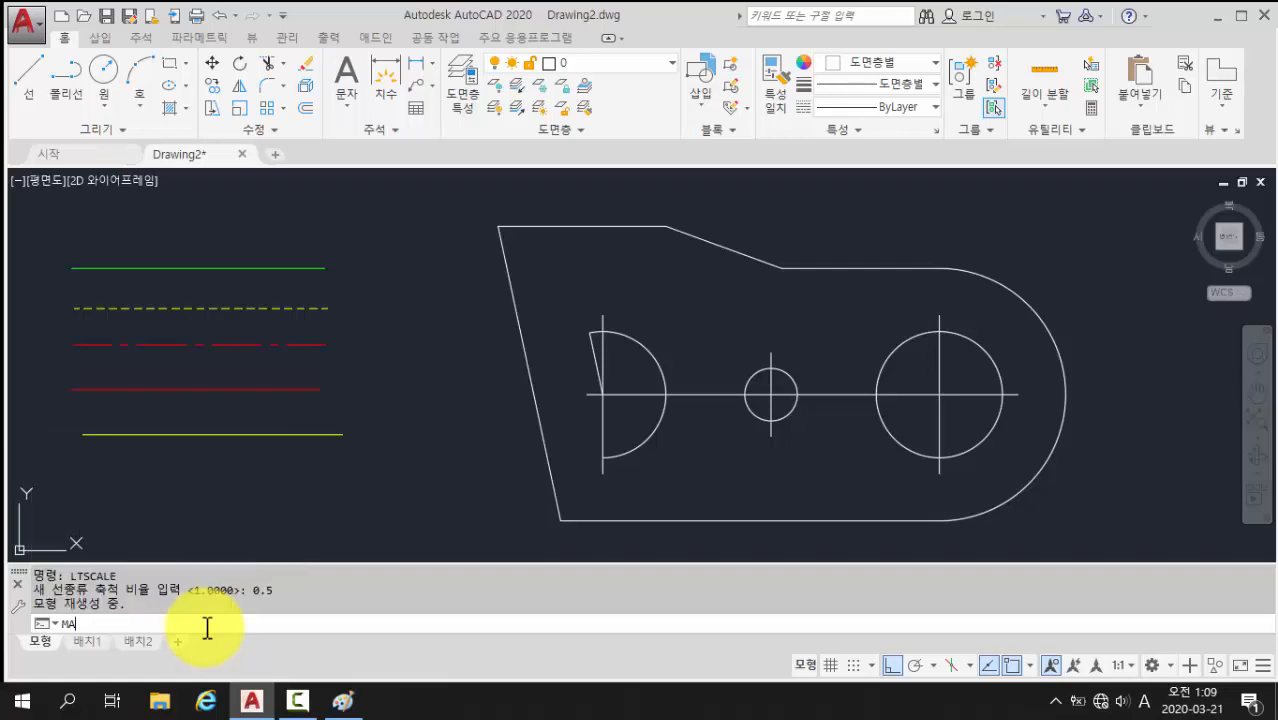
{"action": "key", "text": "Return"}
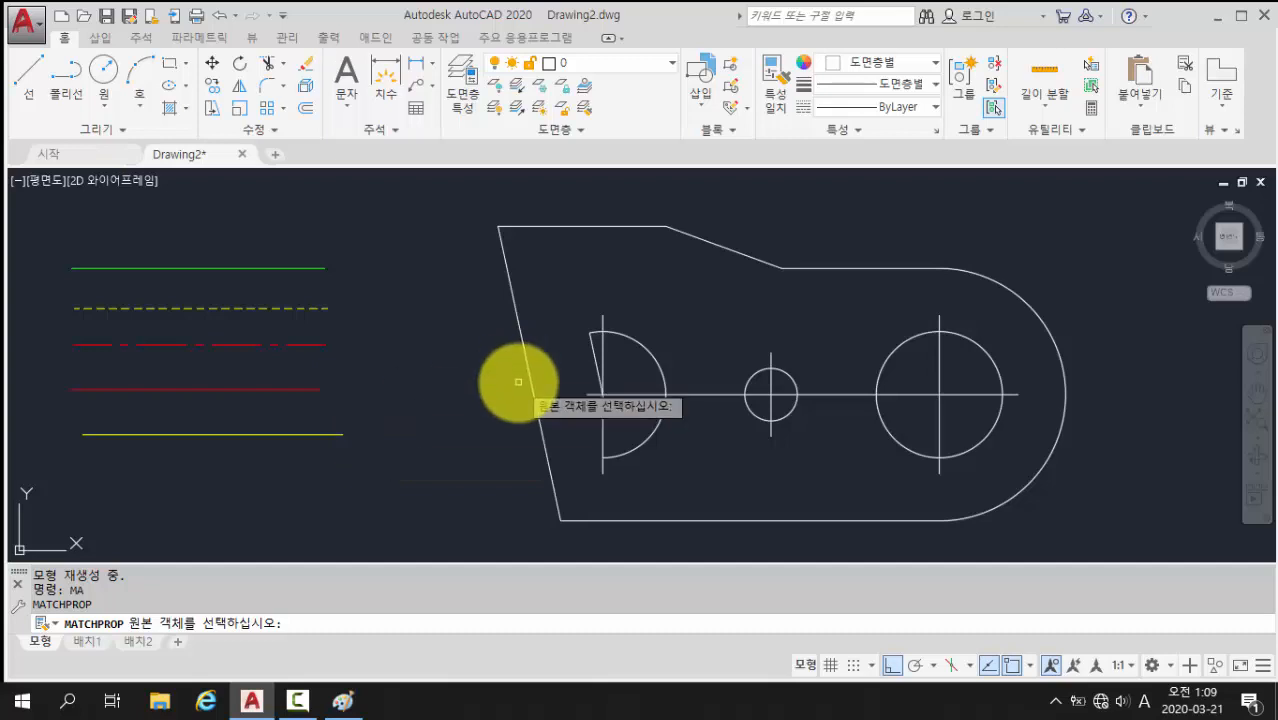
{"action": "left_click", "coordinate": [301, 268]}
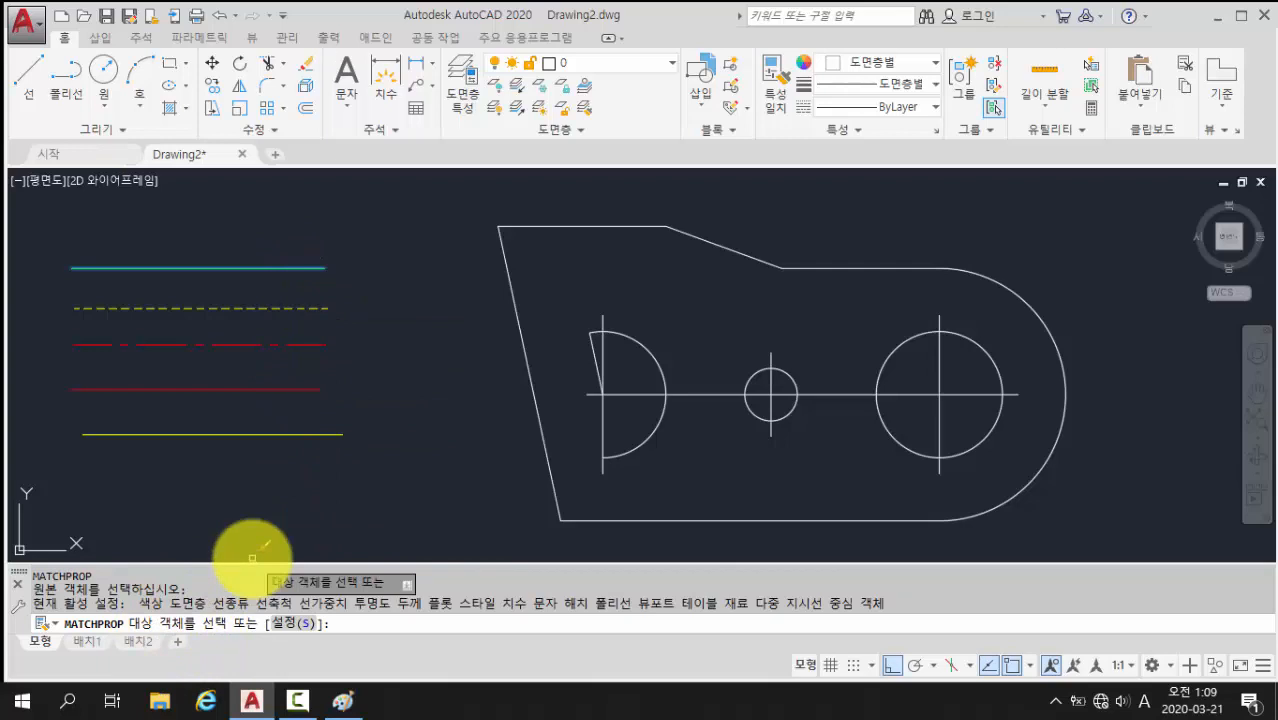
{"action": "left_click", "coordinate": [571, 226]}
{"action": "left_click", "coordinate": [514, 302]}
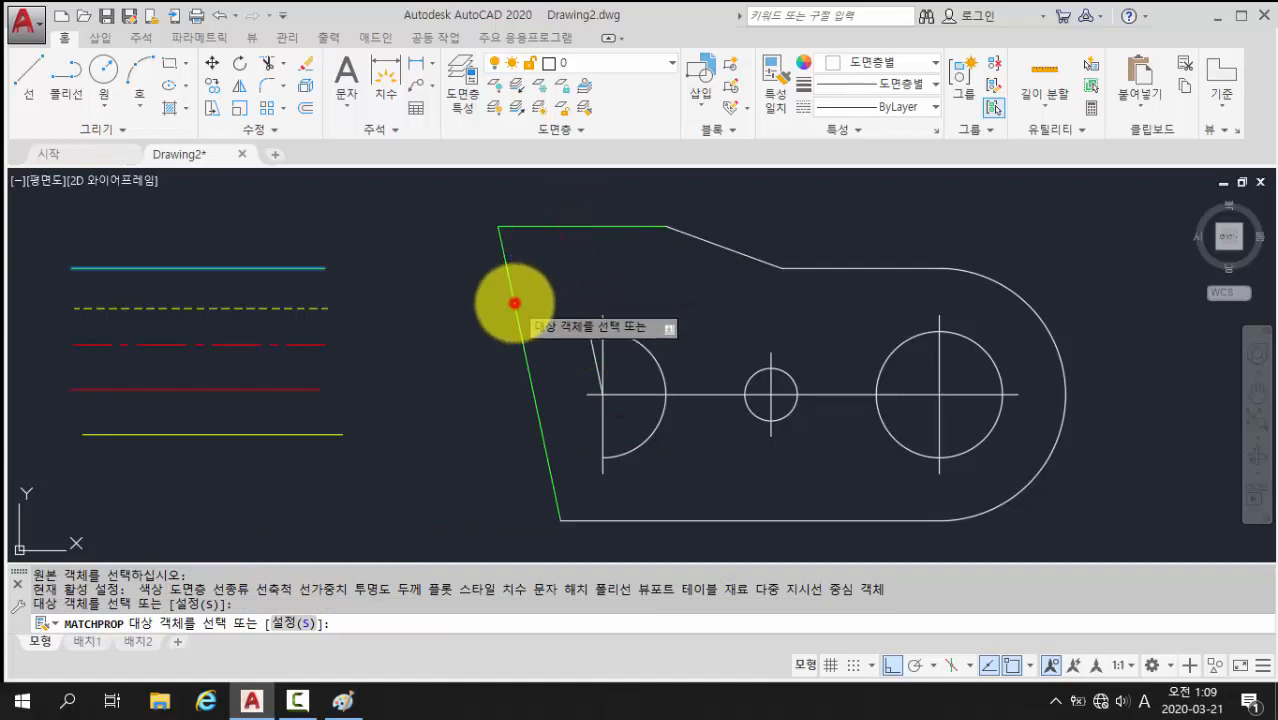
{"action": "left_click", "coordinate": [1020, 493]}
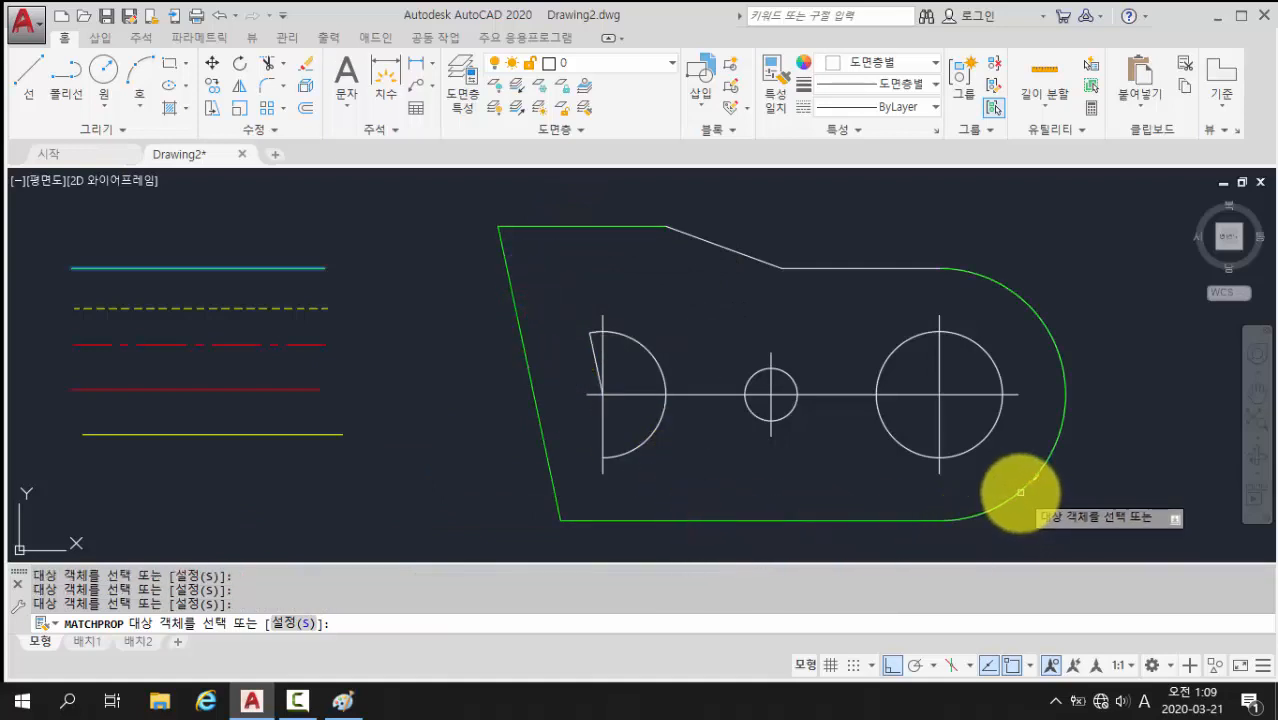
{"action": "left_click", "coordinate": [907, 269]}
{"action": "left_click", "coordinate": [752, 255]}
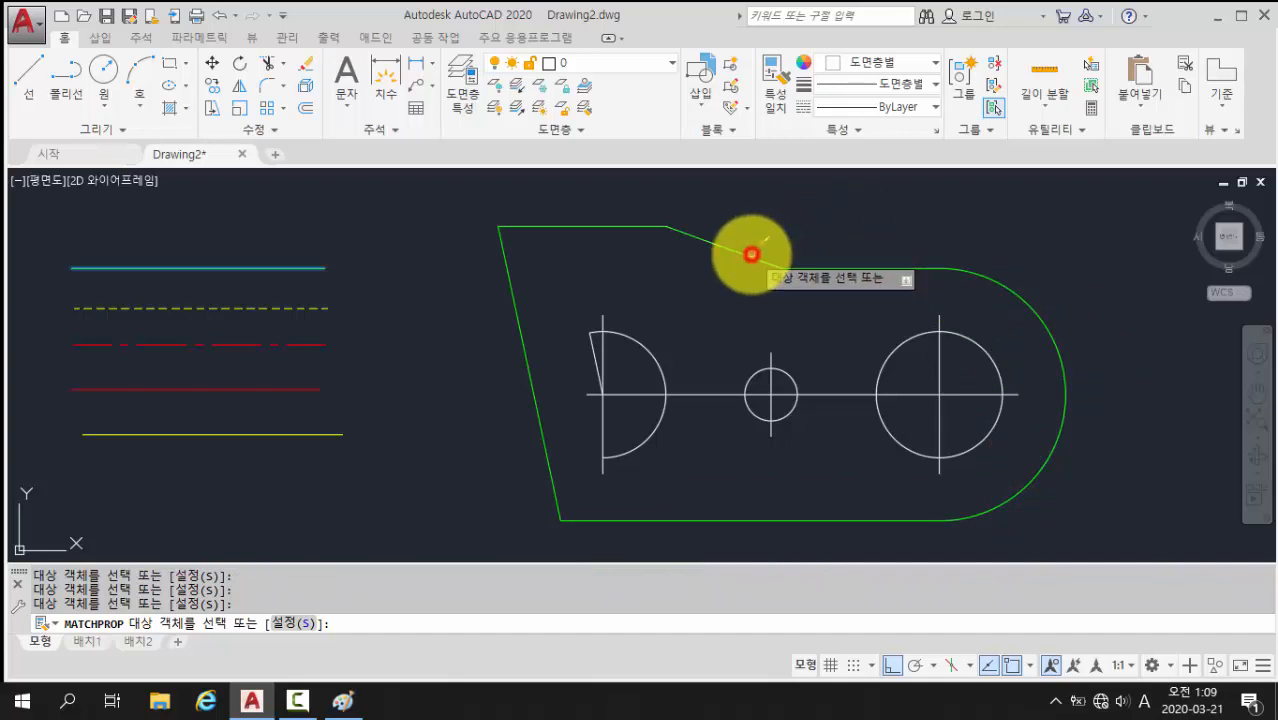
- Apply the same 외형선 properties to both circles, the inner arc, its short slanted line and its vertical line, and end Match Properties
{"action": "left_click", "coordinate": [901, 345]}
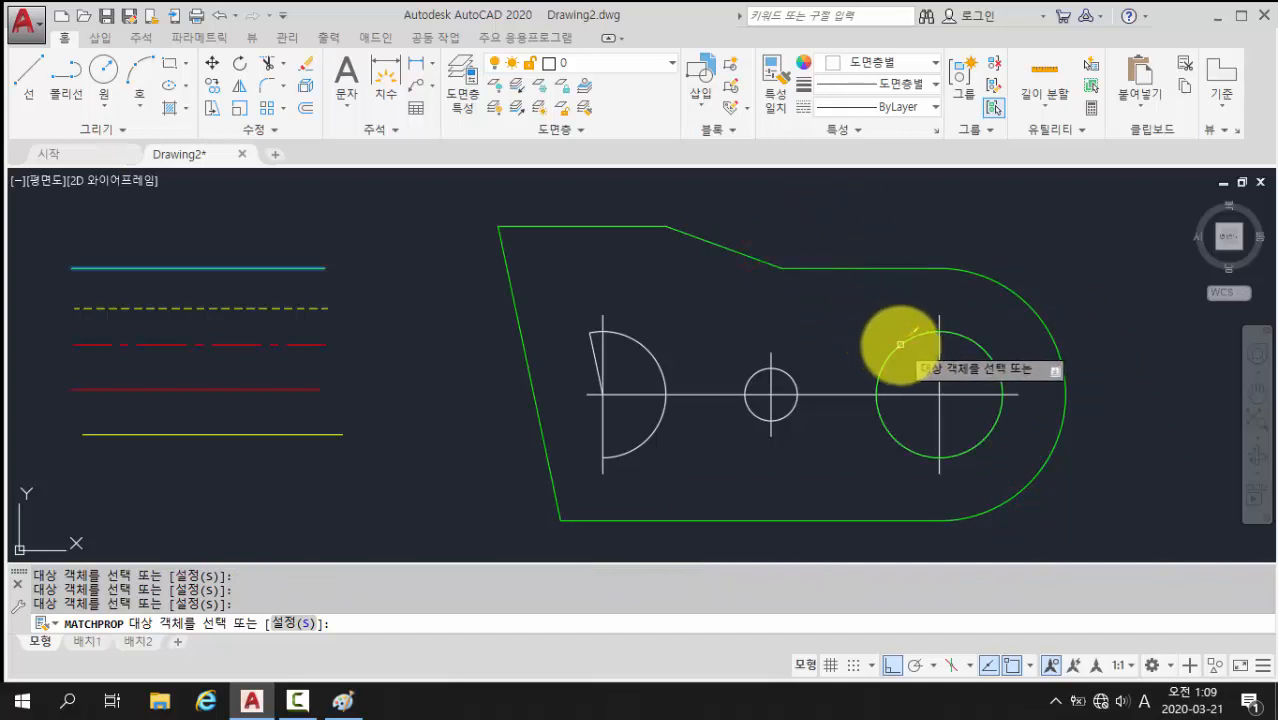
{"action": "left_click", "coordinate": [794, 381]}
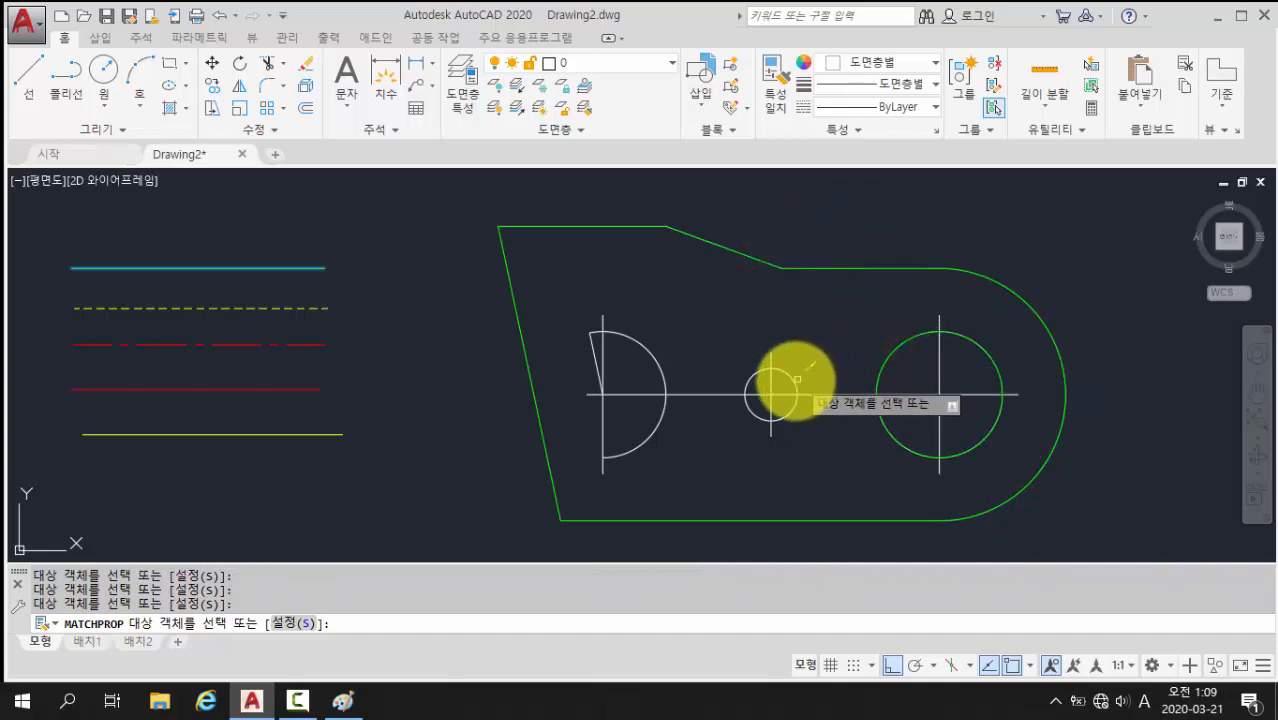
{"action": "left_click", "coordinate": [651, 354]}
{"action": "left_click", "coordinate": [595, 354]}
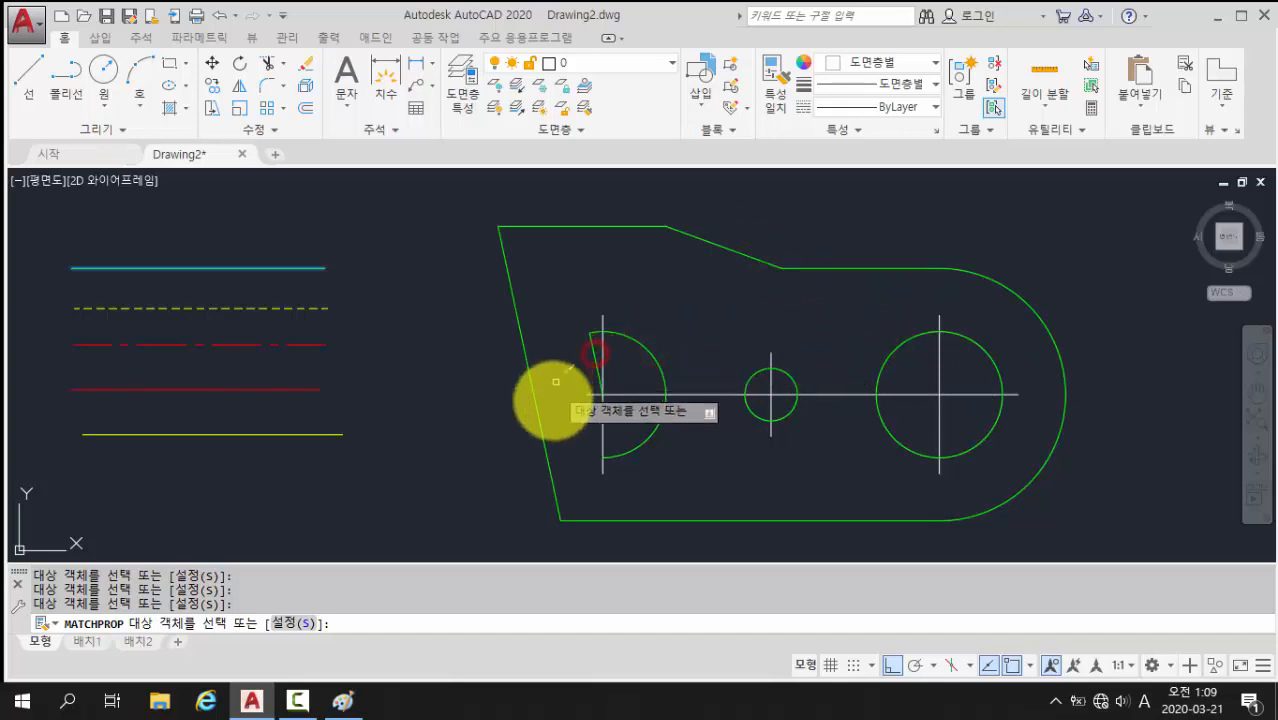
{"action": "left_click", "coordinate": [604, 424]}
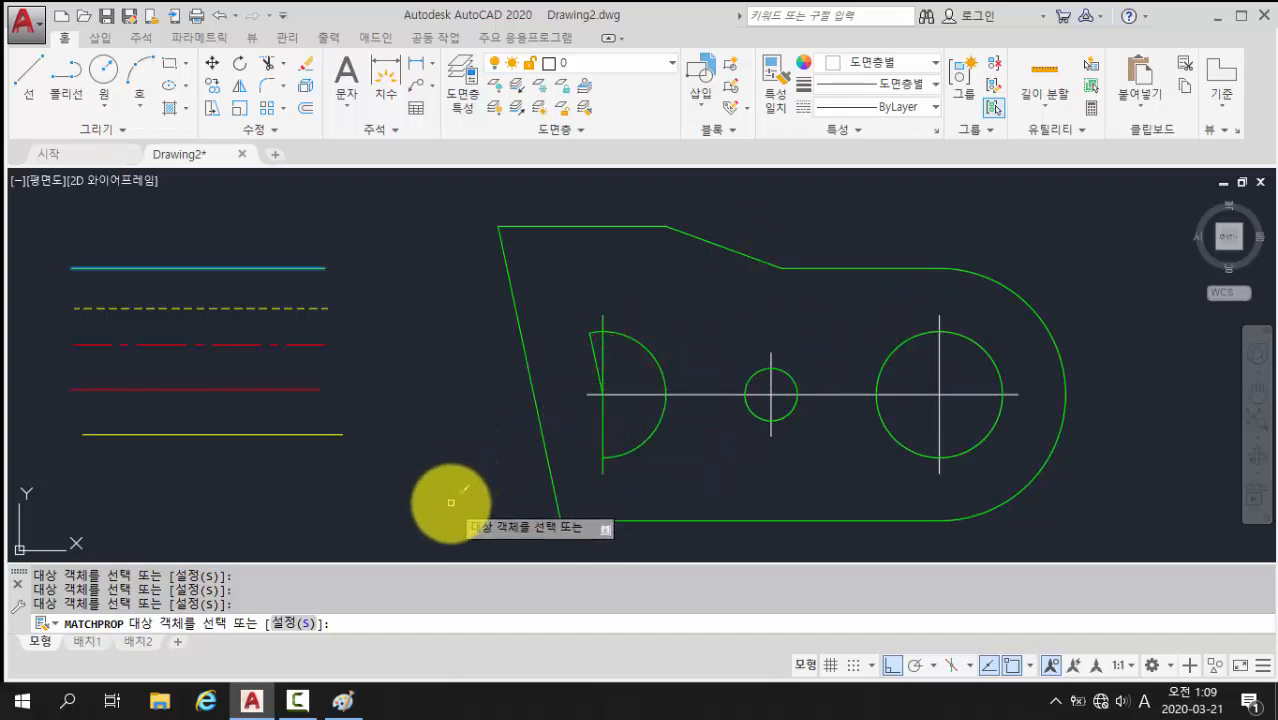
{"action": "key", "text": "Return"}
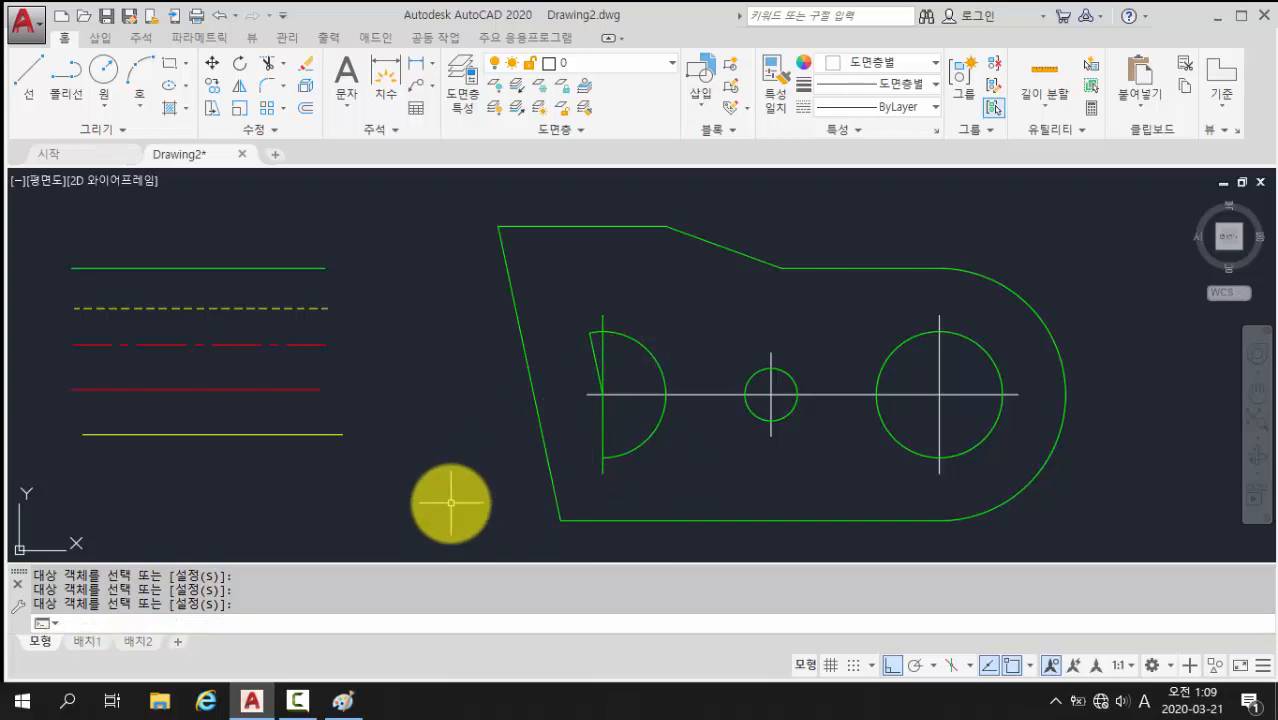
- Match the vertical axis lines of both circles and the arc, plus the long horizontal axis, to the 중심선 sample line's properties
{"action": "type", "text": "MA"}
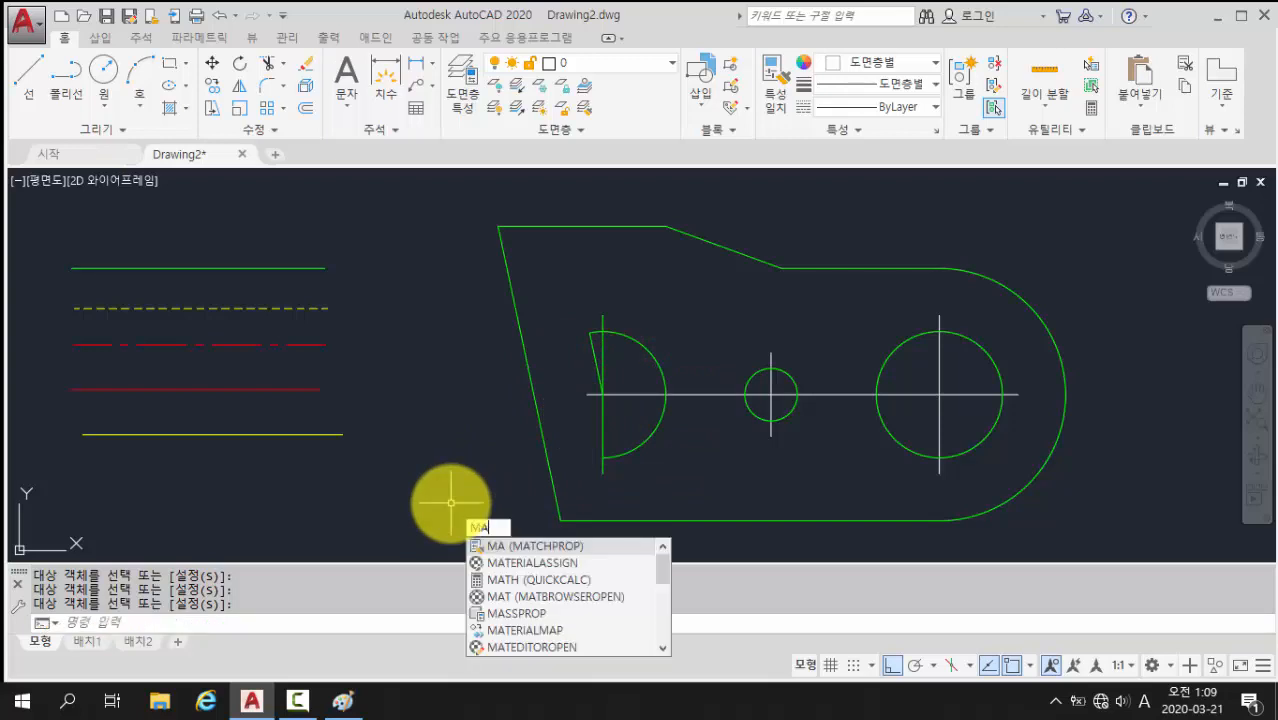
{"action": "key", "text": "Return"}
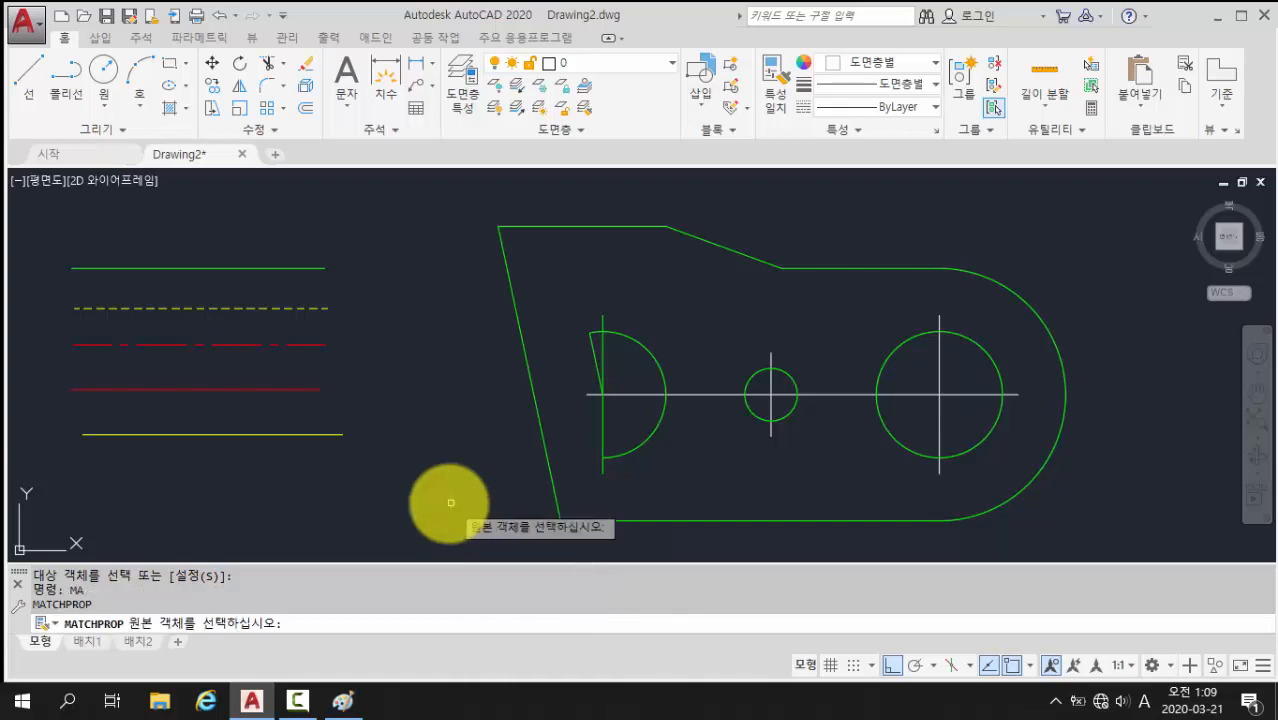
{"action": "left_click", "coordinate": [242, 345]}
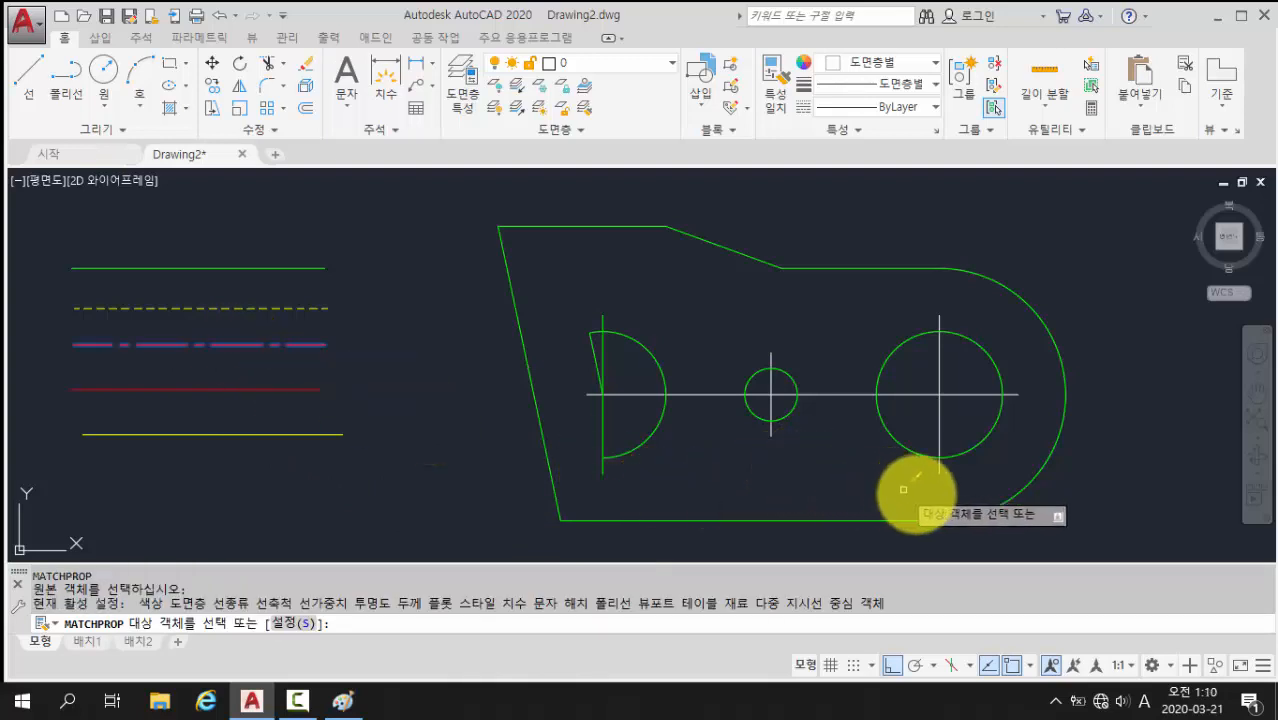
{"action": "left_click", "coordinate": [939, 418]}
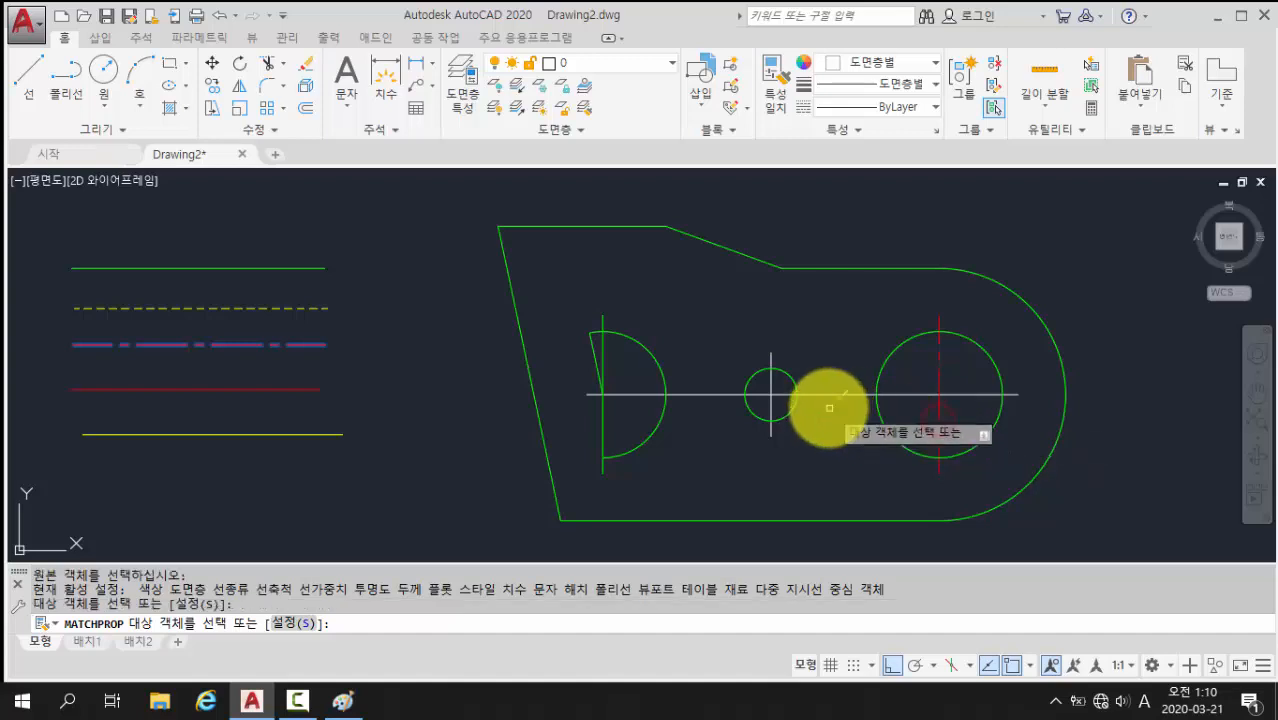
{"action": "left_click", "coordinate": [770, 402]}
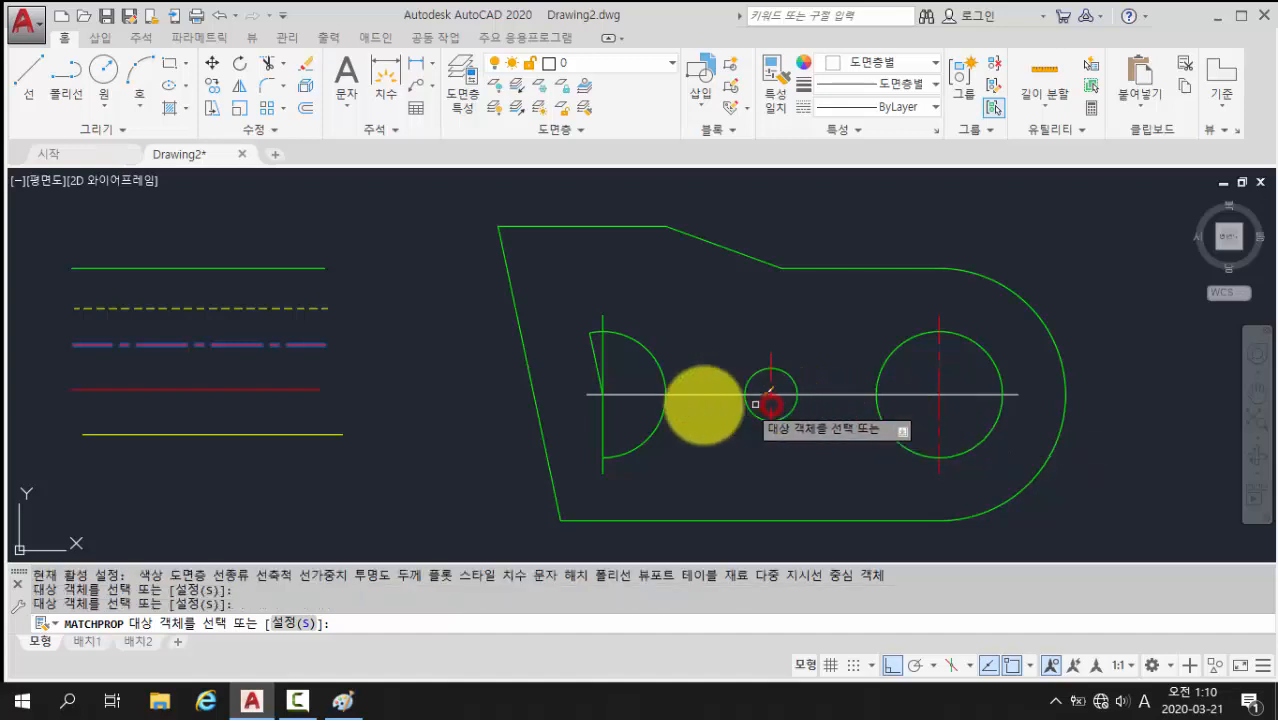
{"action": "left_click", "coordinate": [604, 405]}
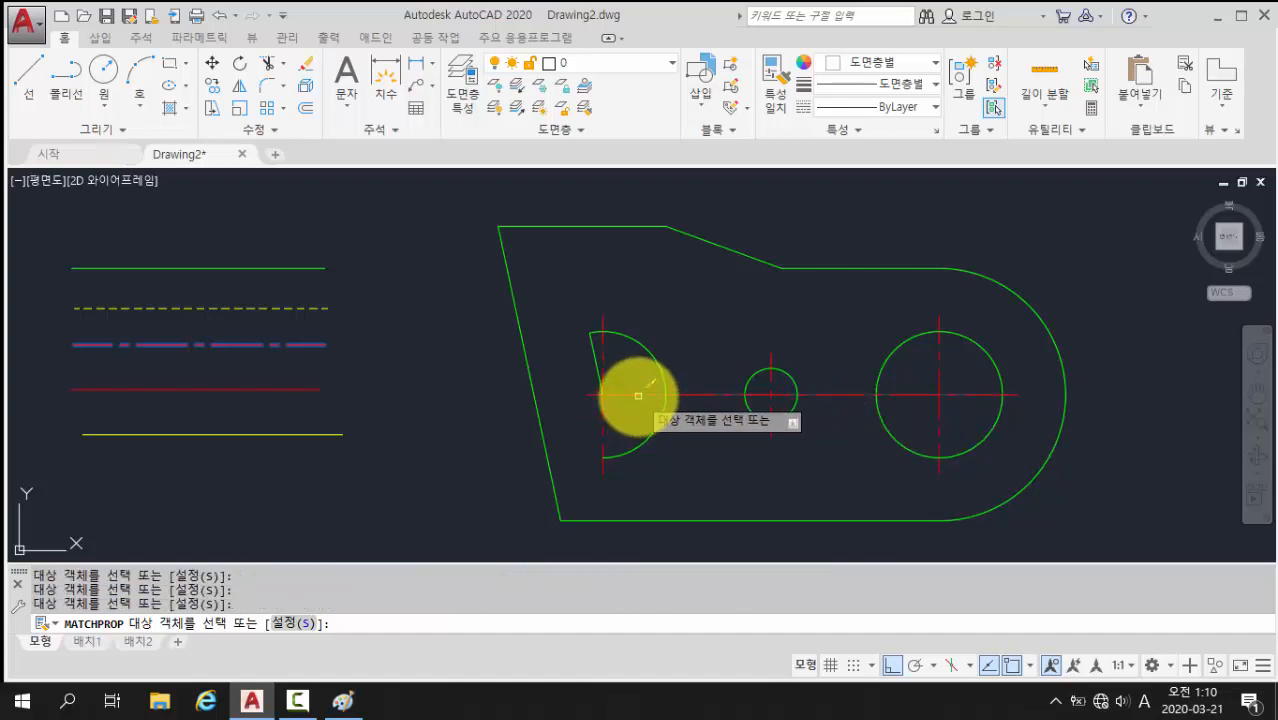
- Match the horizontal axis segment inside the half-round arc to the 중심선 sample line and end Match Properties
{"action": "left_click", "coordinate": [638, 397]}
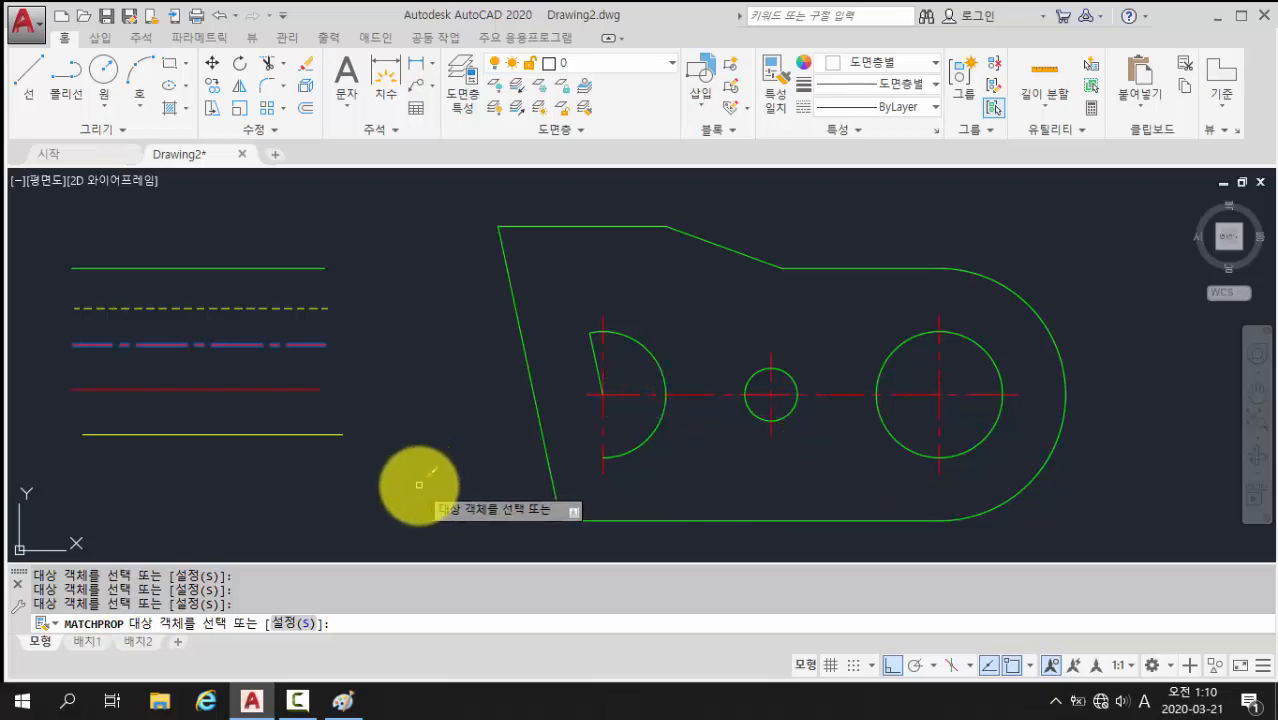
{"action": "key", "text": "Return"}
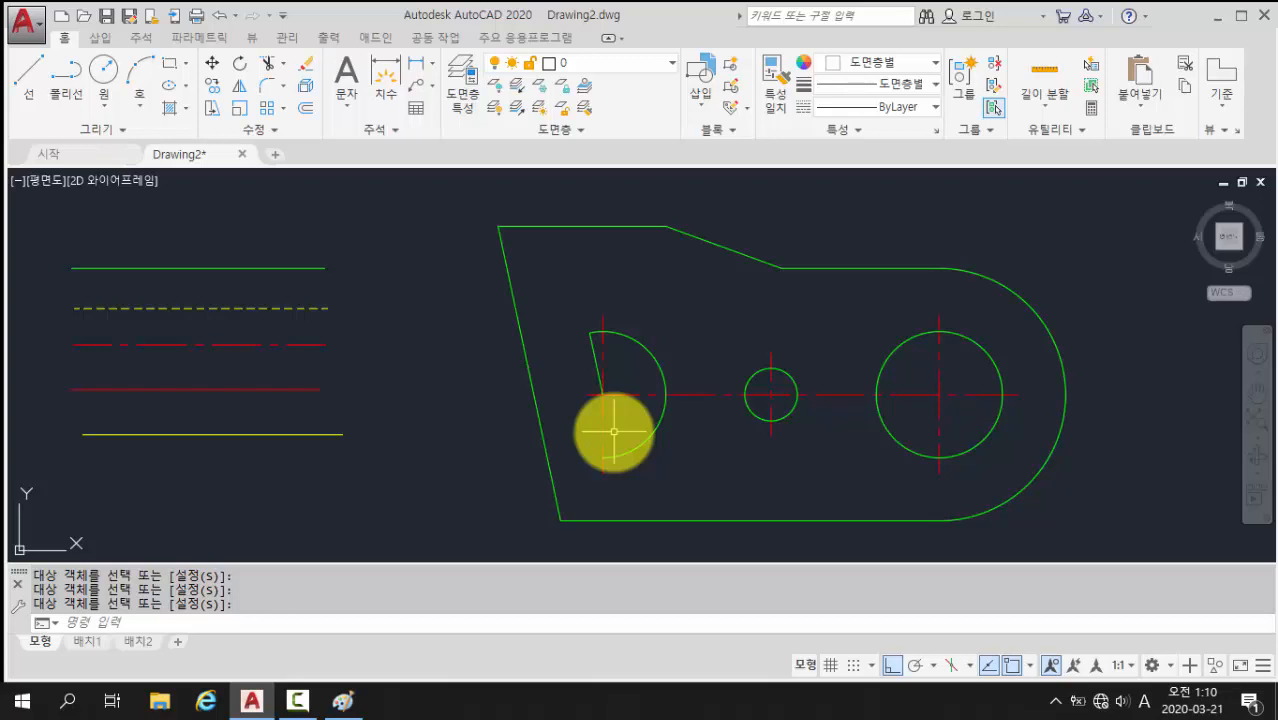
- Draw a vertical line from the half-round arc's center down to the arc's lower endpoint
{"action": "left_click", "coordinate": [292, 621]}
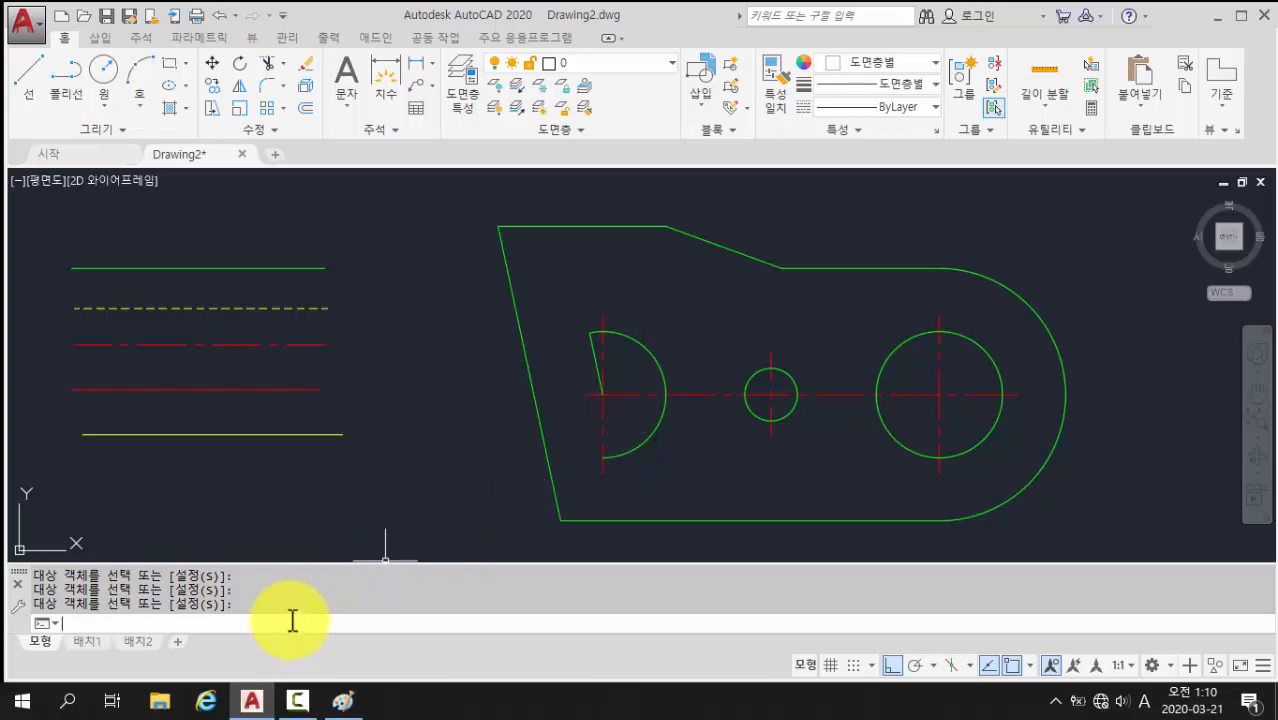
{"action": "type", "text": "LINE"}
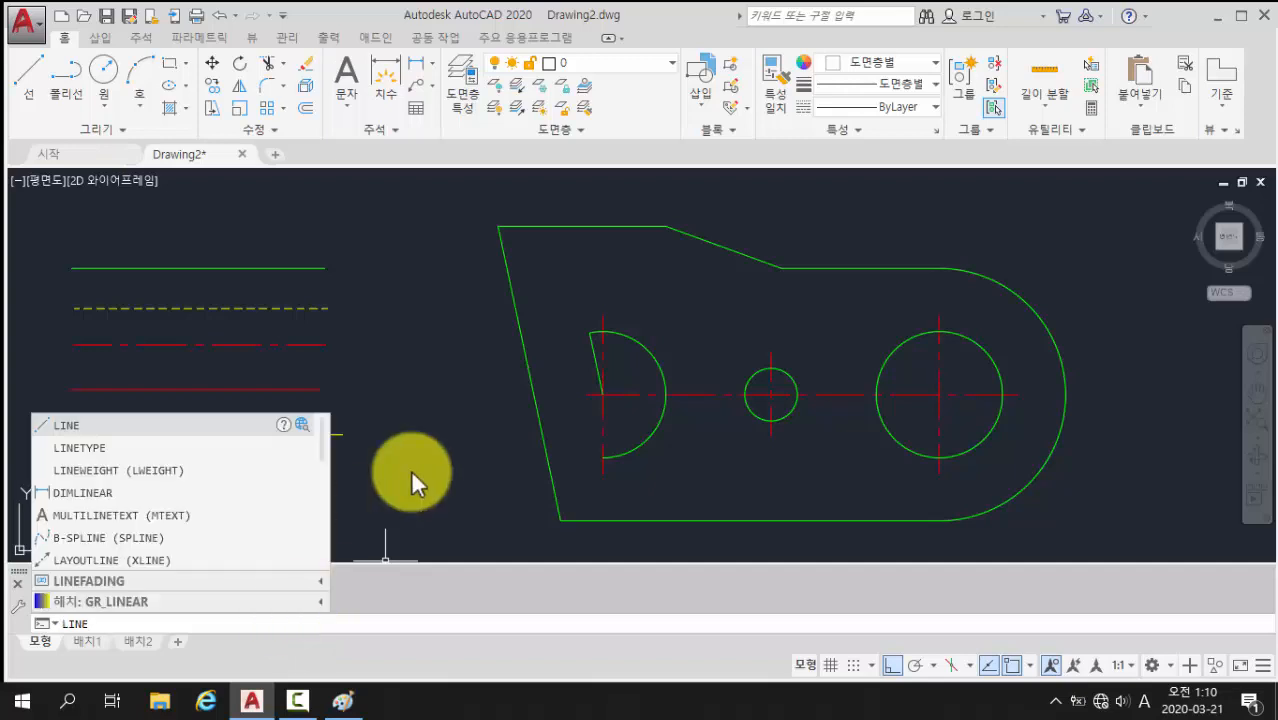
{"action": "key", "text": "Return"}
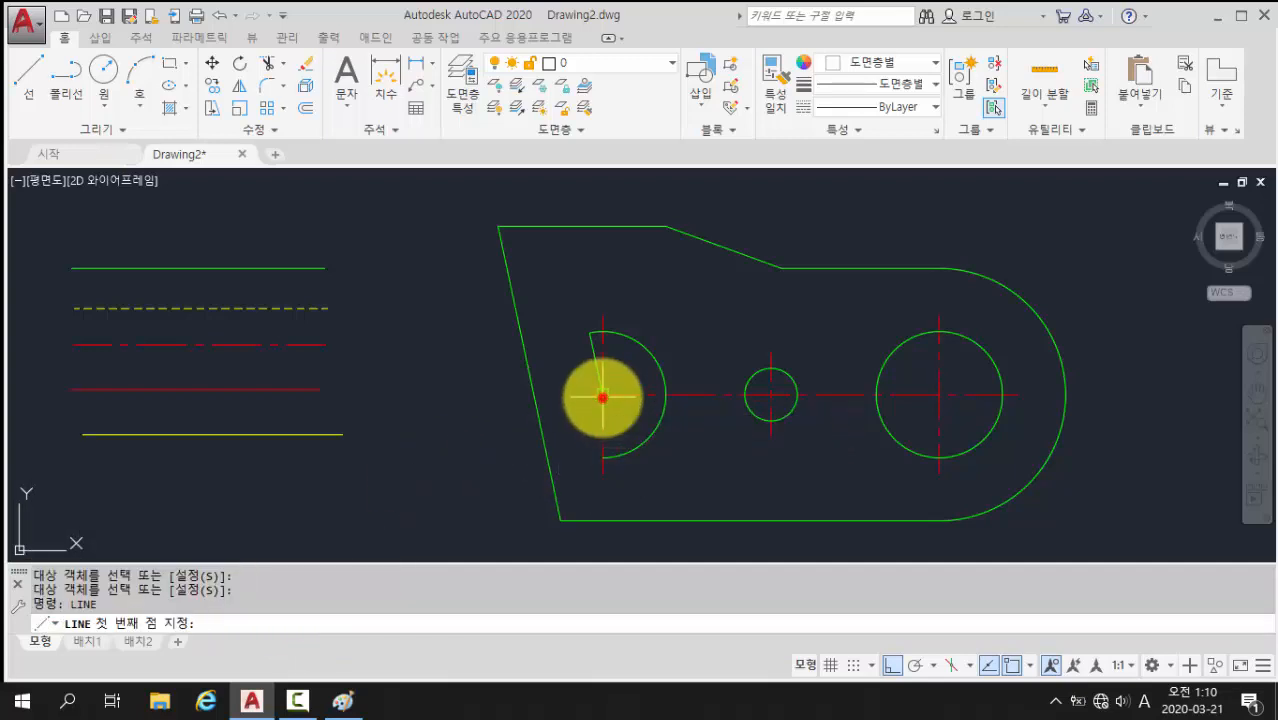
{"action": "left_click", "coordinate": [603, 457]}
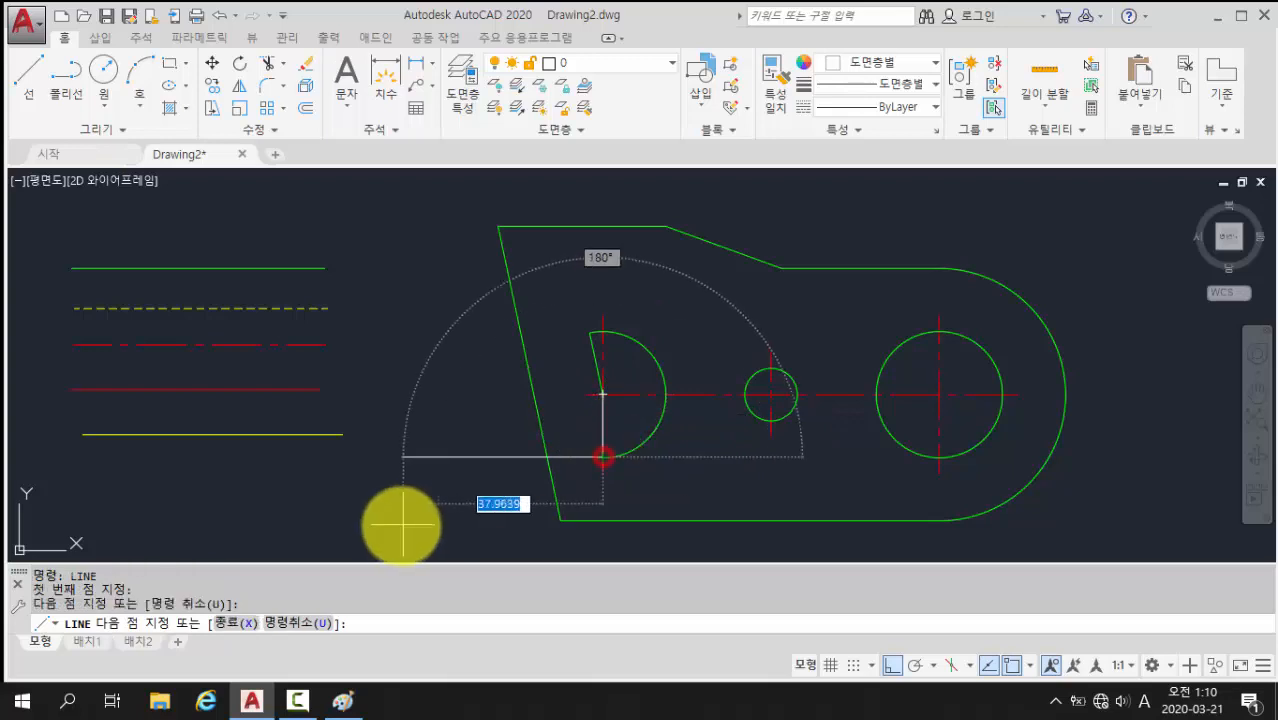
{"action": "key", "text": "Return"}
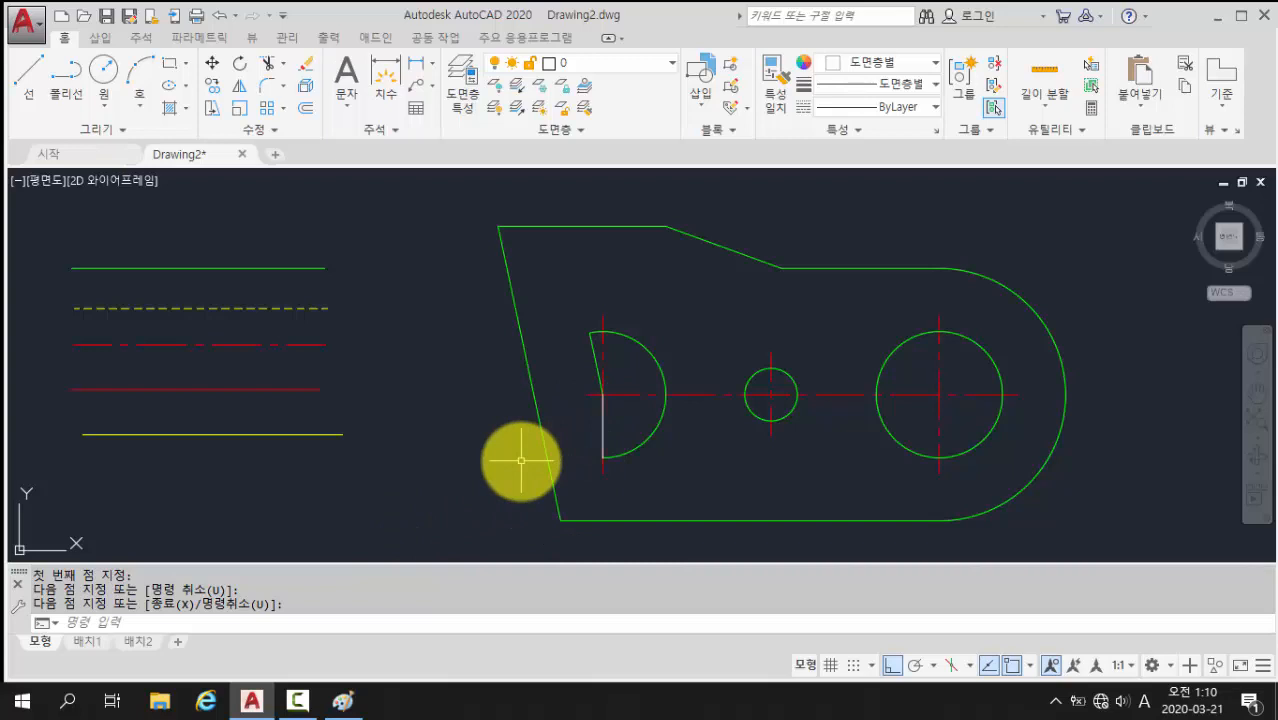
- Use Match Properties to copy the 외형선 sample line's properties to the new vertical line closing the half-round arc
{"action": "type", "text": "MA"}
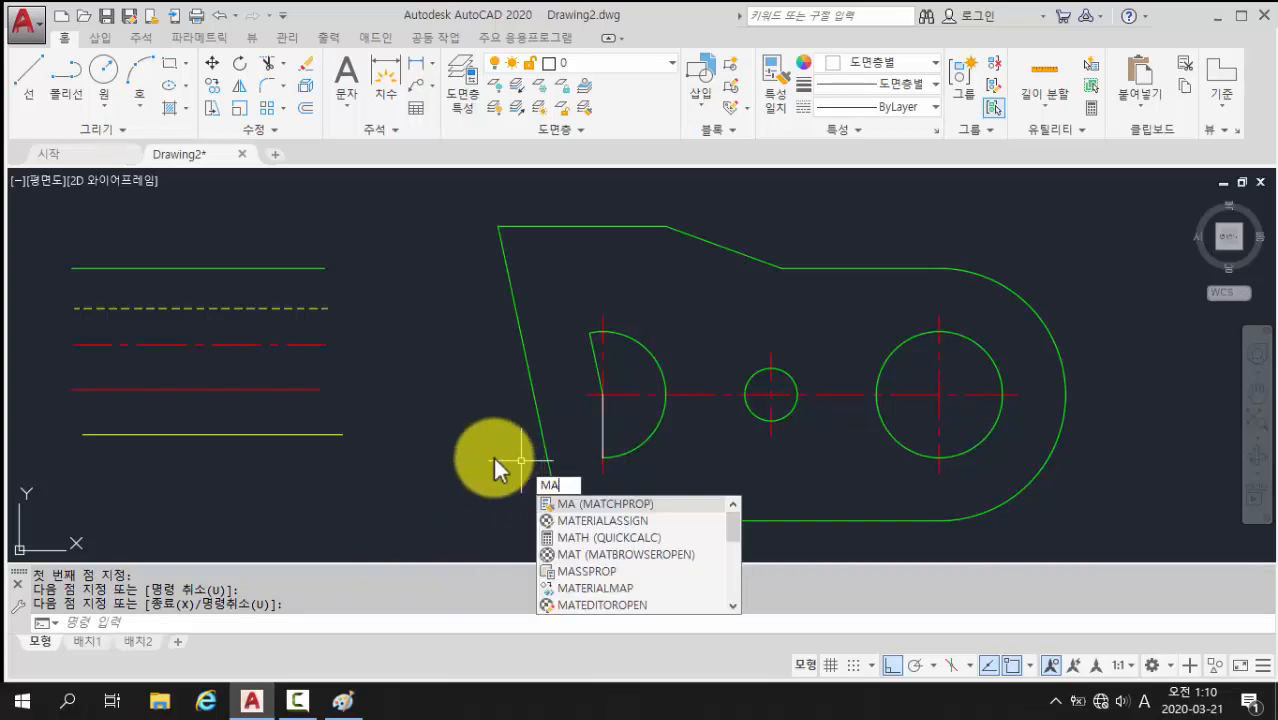
{"action": "key", "text": "Return"}
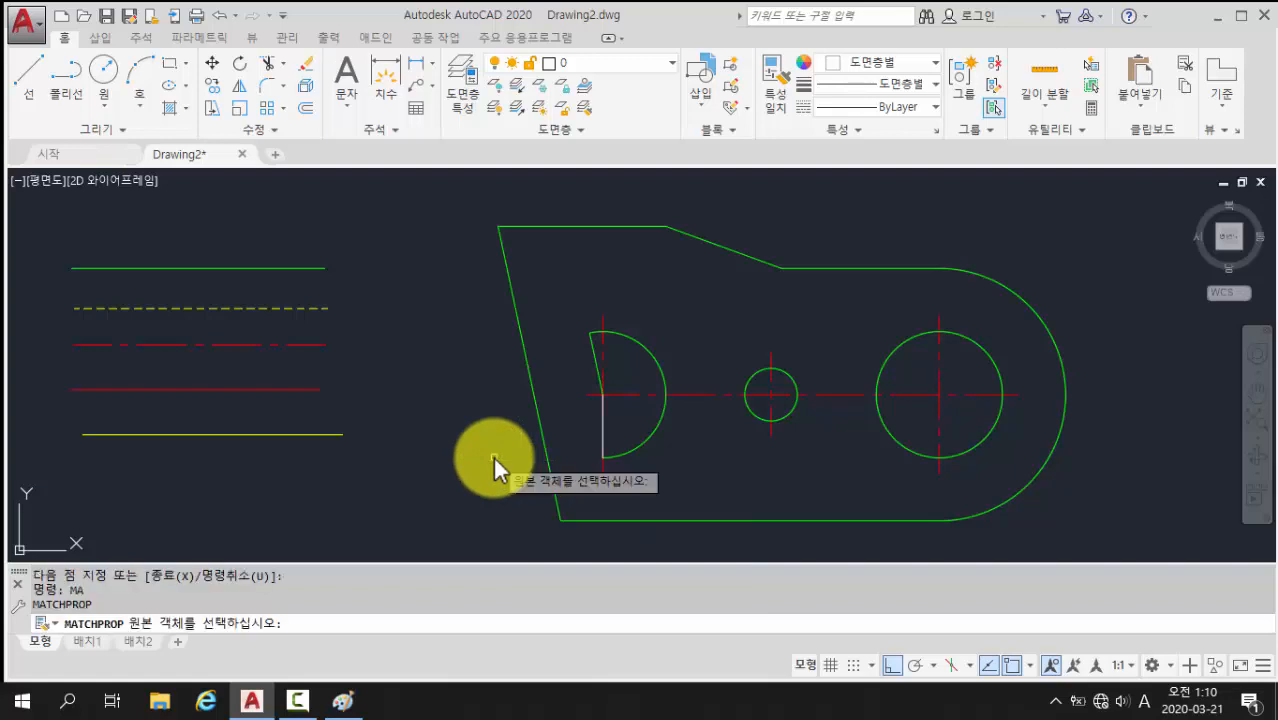
{"action": "left_click", "coordinate": [283, 272]}
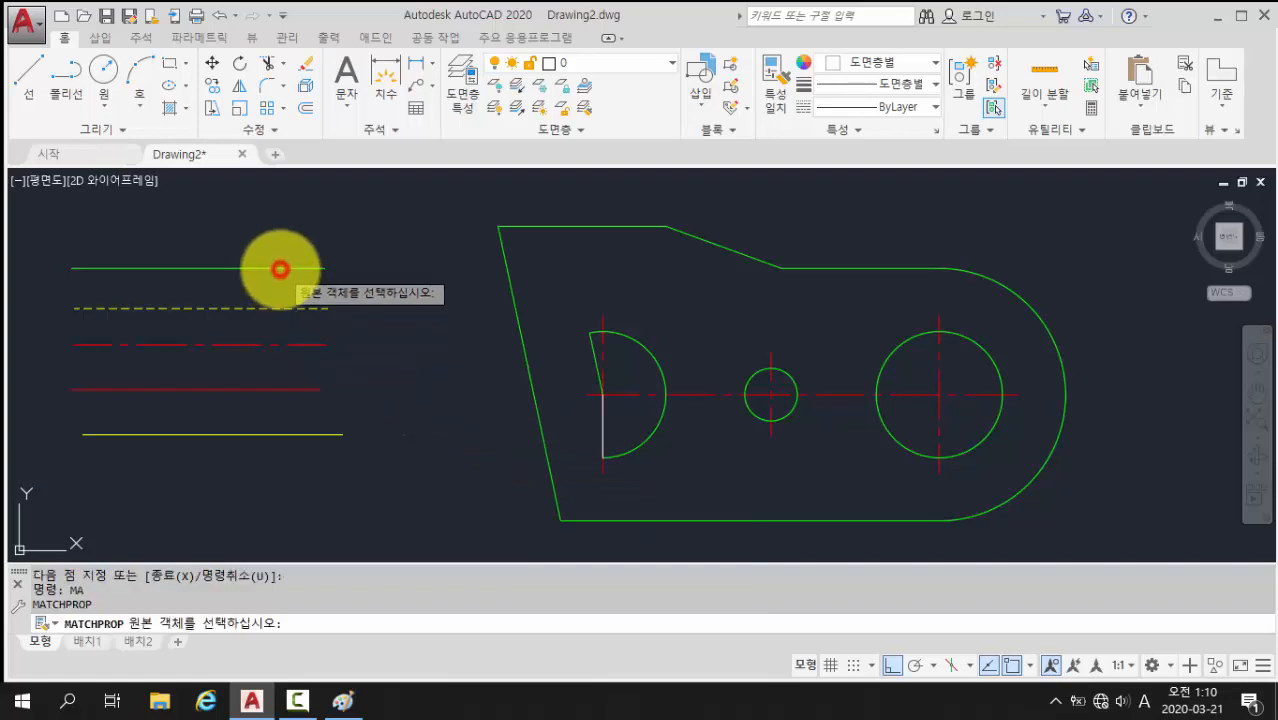
{"action": "left_click", "coordinate": [600, 419]}
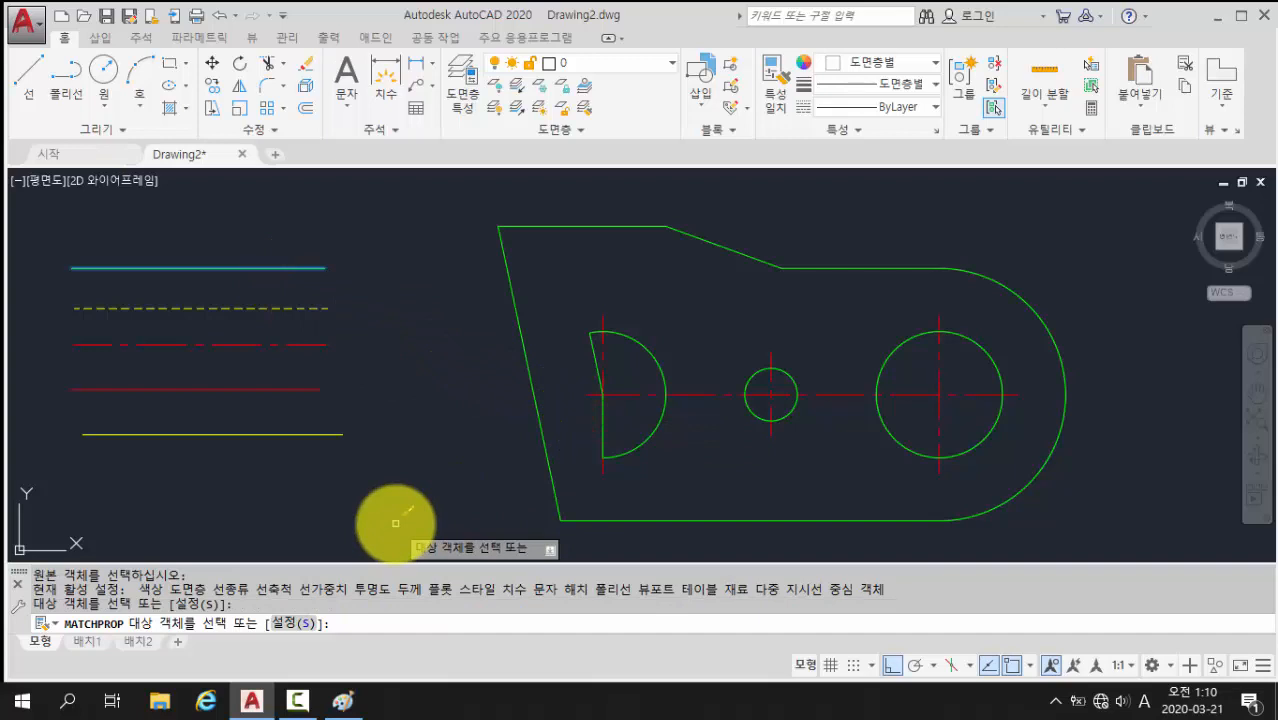
{"action": "key", "text": "Return"}
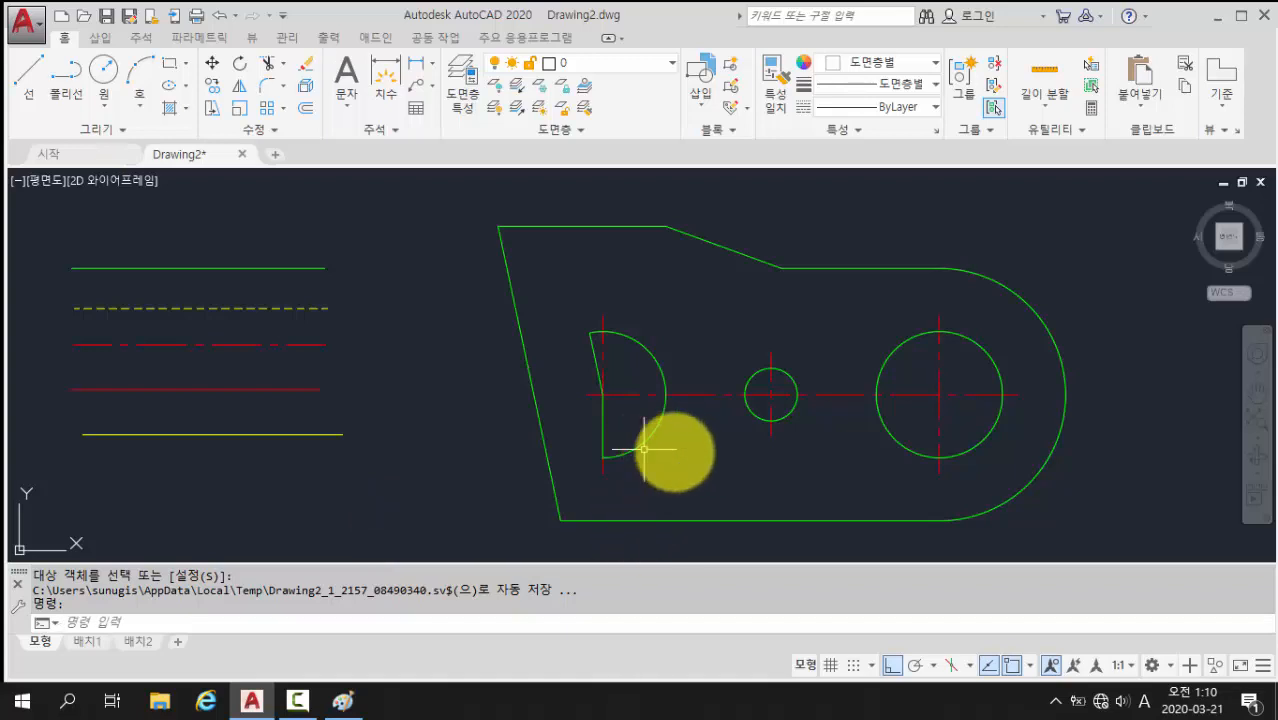
- Modify the ISO-25 dimension style so that its dimension lines and extension lines are both red (빨간색)
{"action": "middle_click_drag", "start_coordinate": [697, 454], "coordinate": [670, 451]}
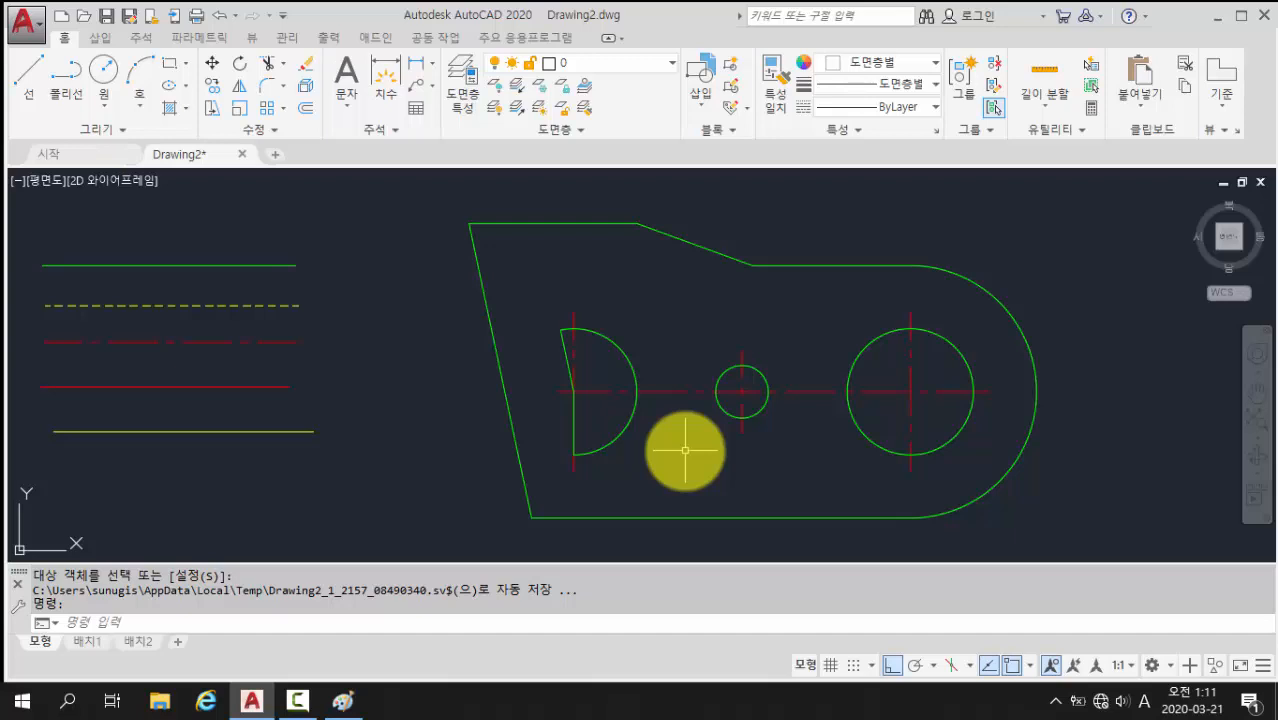
{"action": "type", "text": "DDIM"}
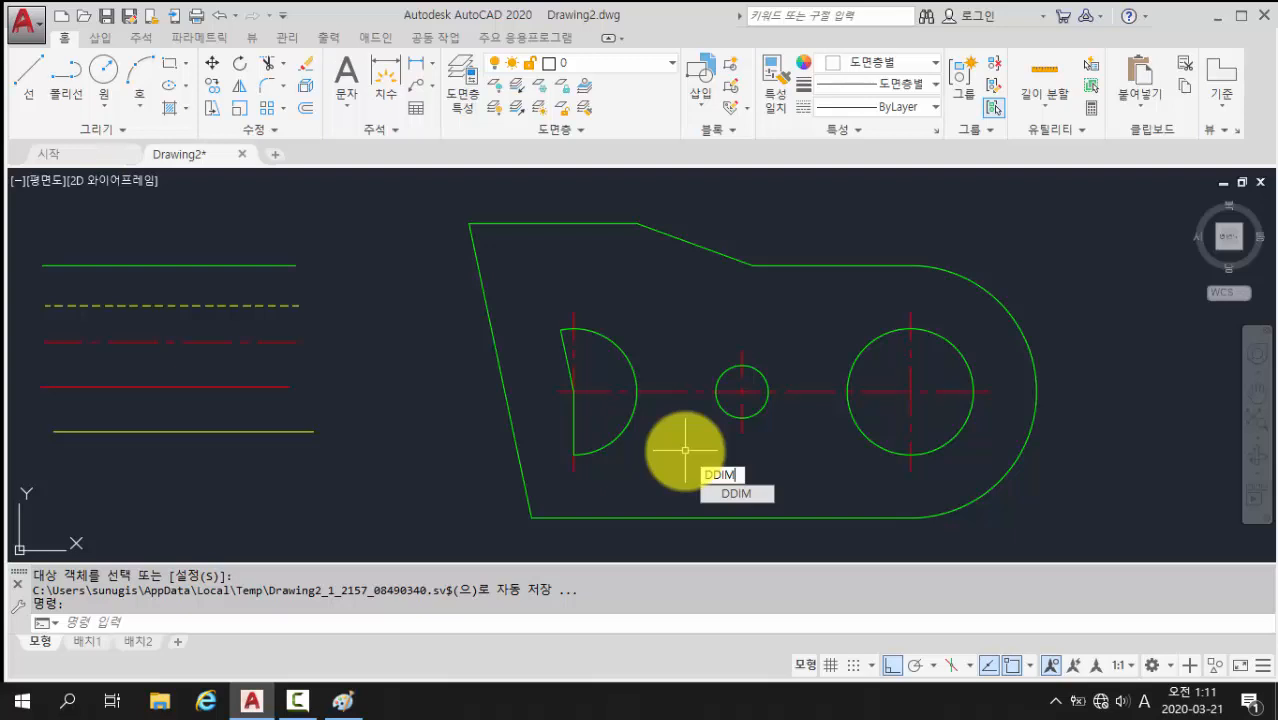
{"action": "key", "text": "Return"}
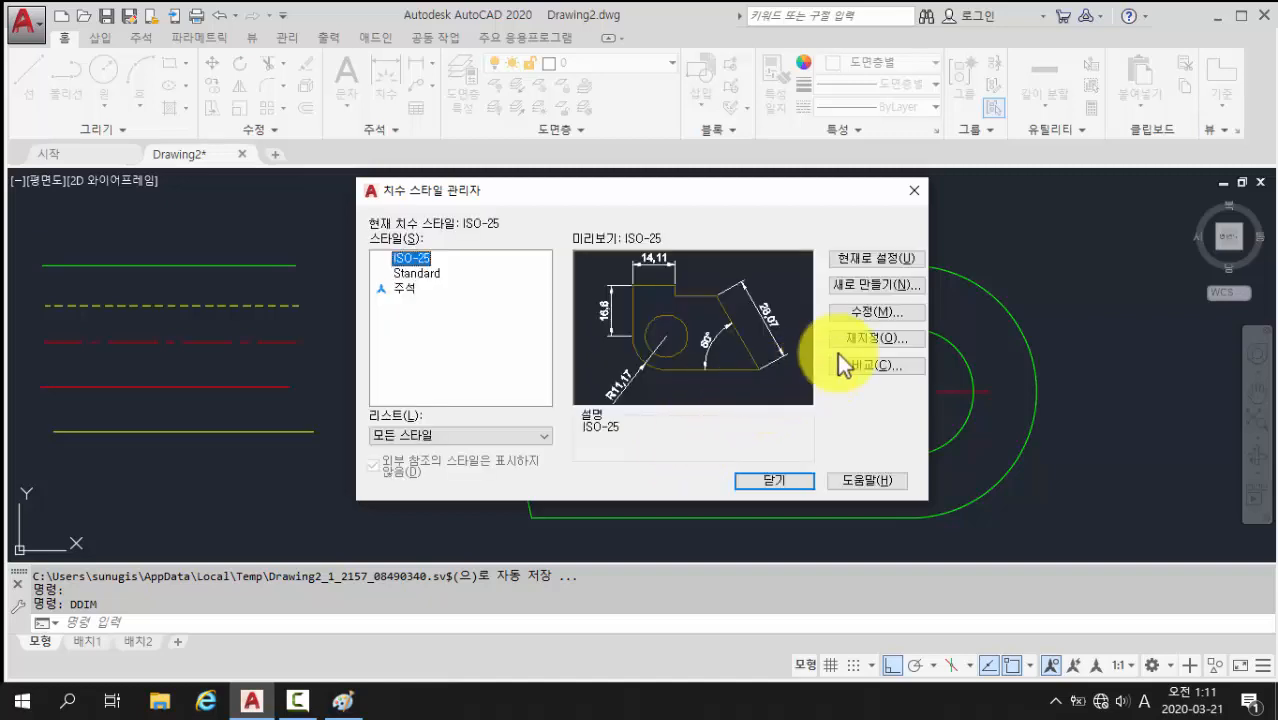
{"action": "left_click", "coordinate": [877, 313]}
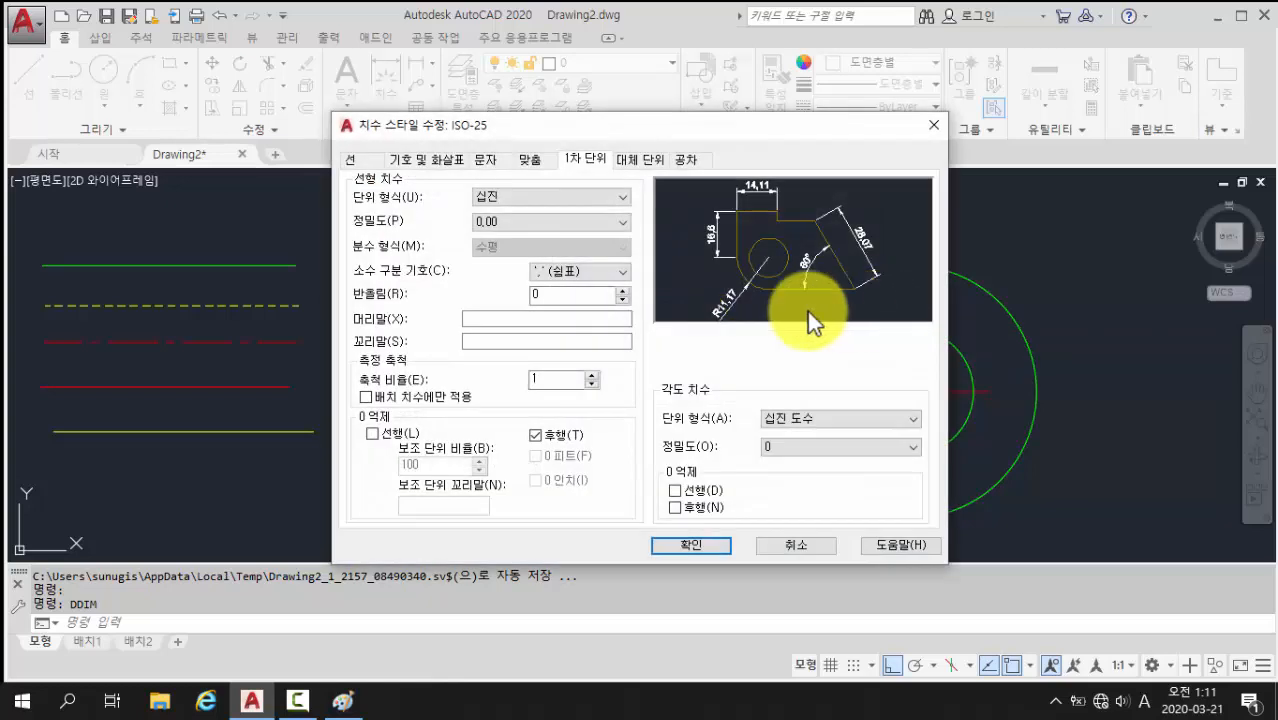
{"action": "left_click", "coordinate": [356, 164]}
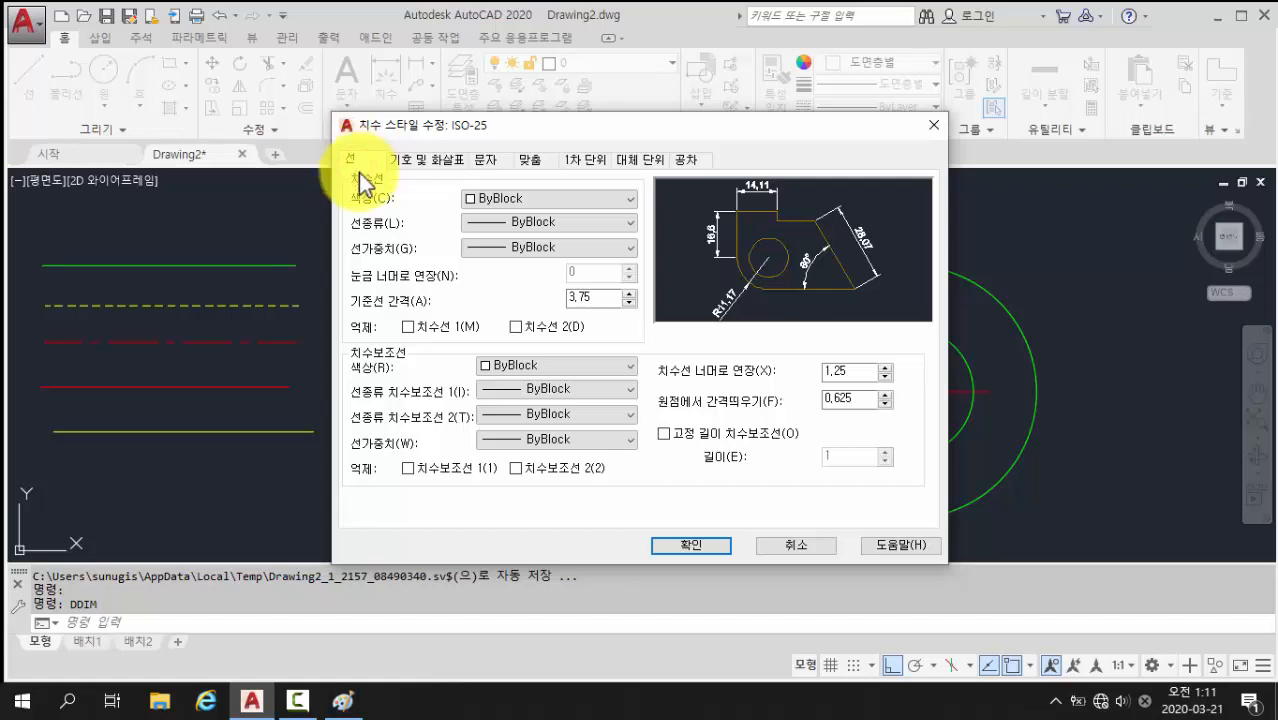
{"action": "left_click", "coordinate": [486, 200]}
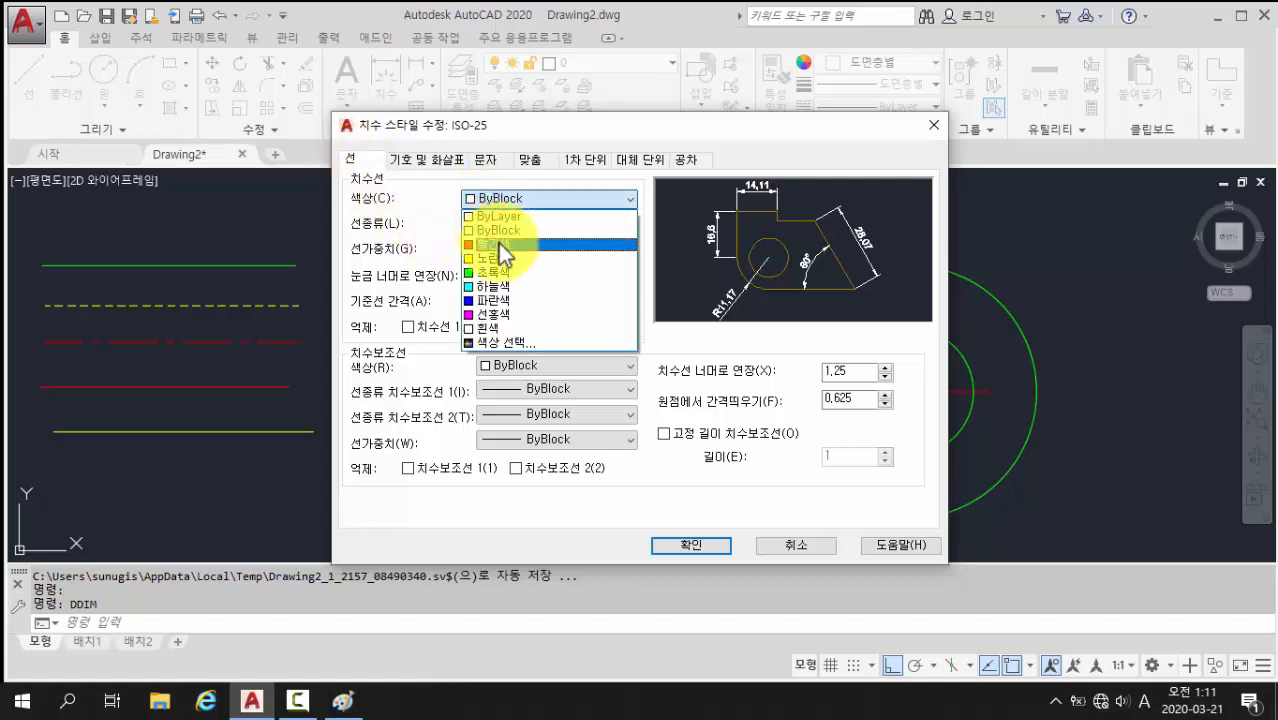
{"action": "left_click", "coordinate": [496, 243]}
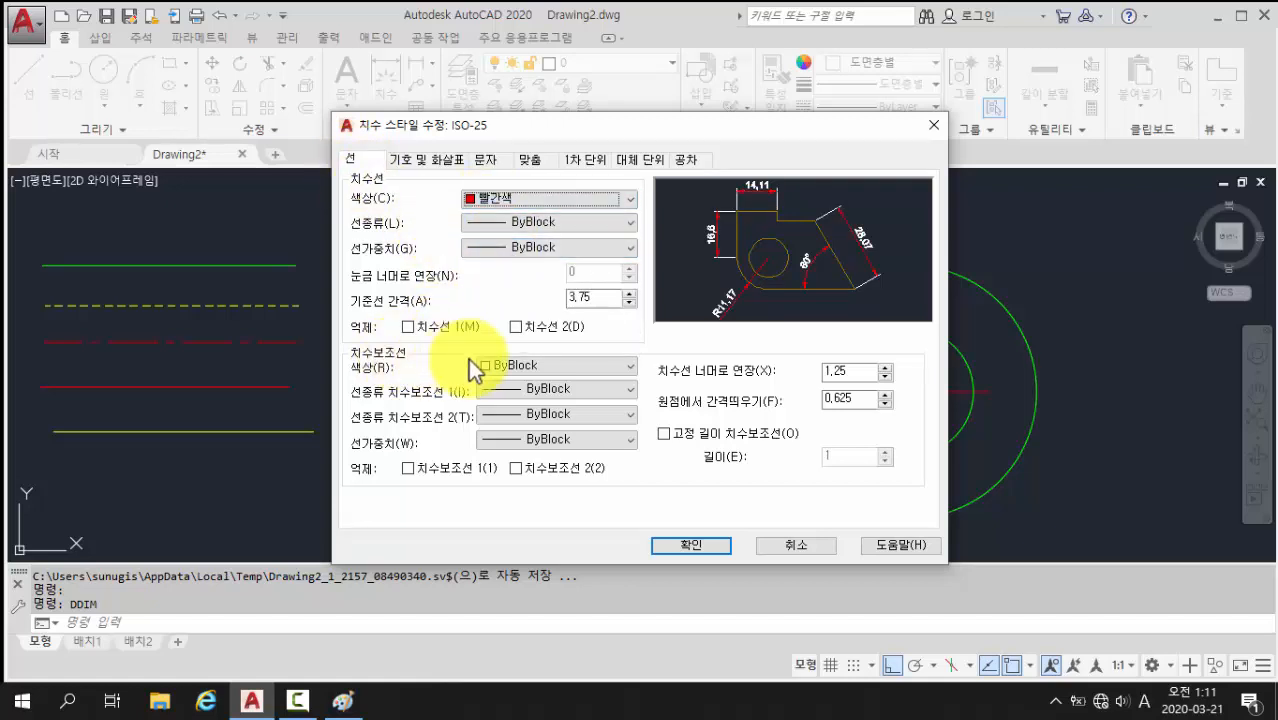
{"action": "left_click", "coordinate": [508, 366]}
{"action": "left_click", "coordinate": [510, 410]}
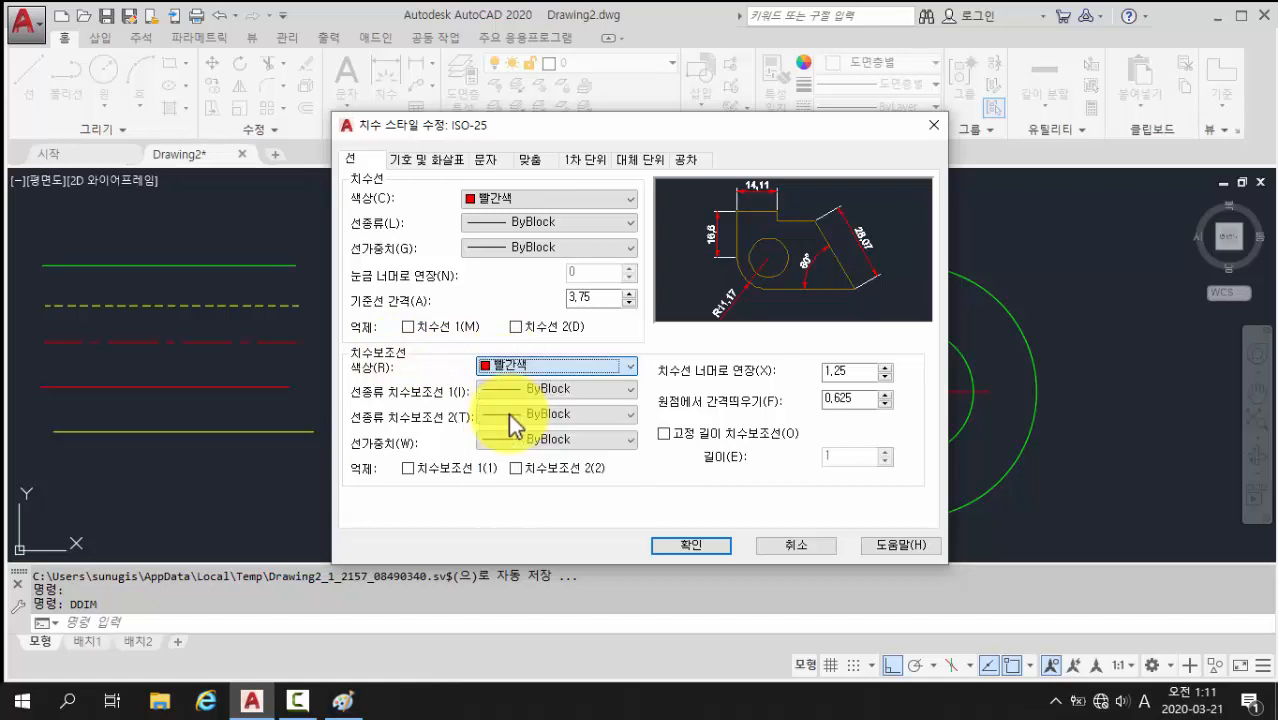
{"action": "left_click", "coordinate": [350, 160]}
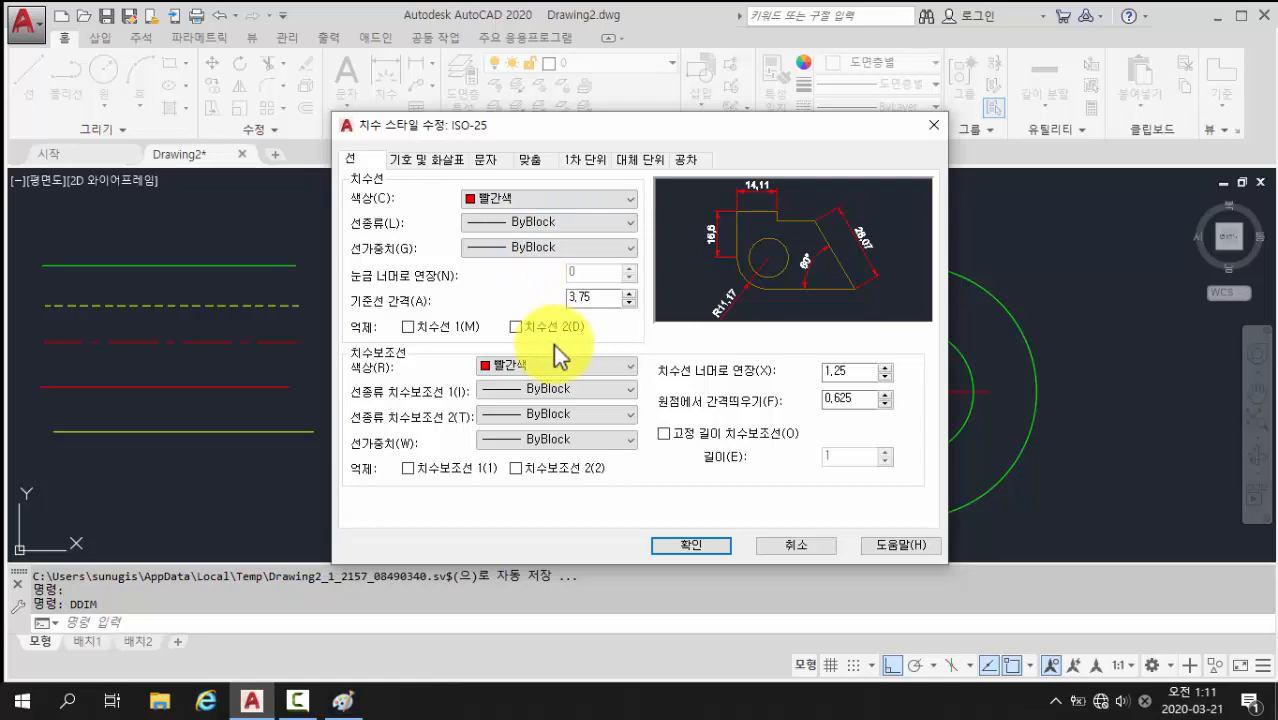
- Set the ISO-25 dimension style's text color to yellow (노란색)
{"action": "left_click", "coordinate": [484, 161]}
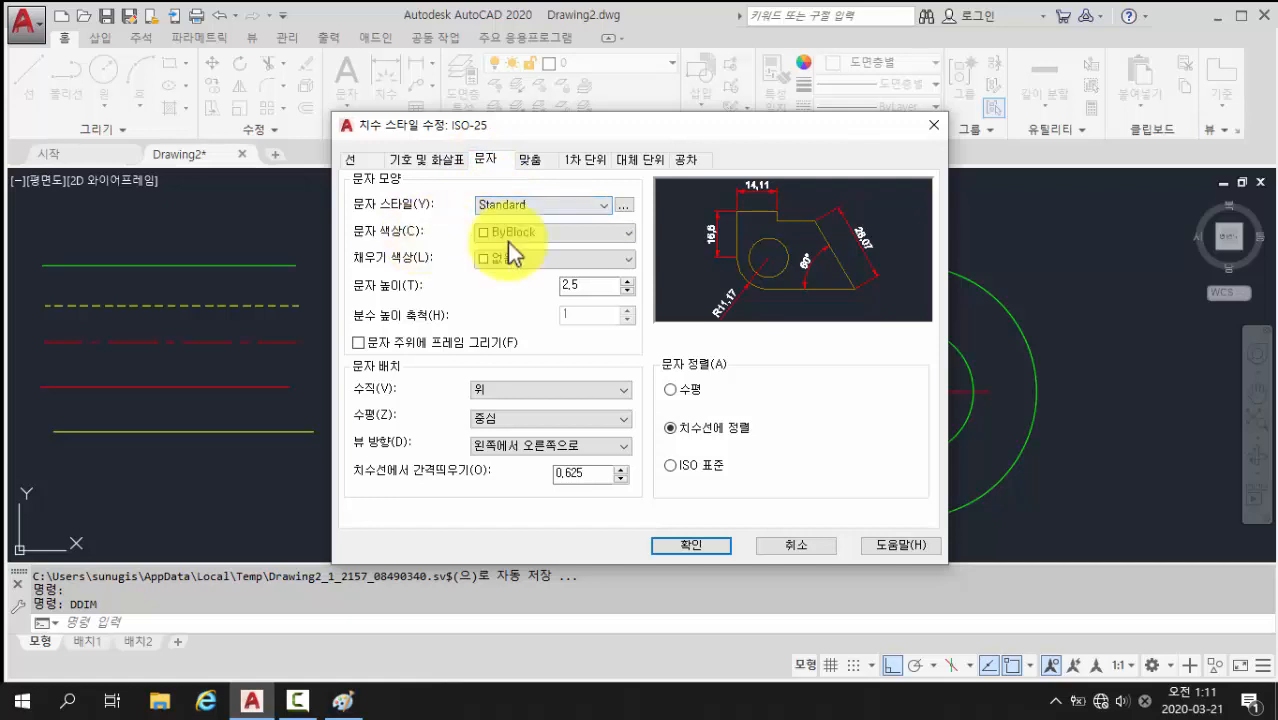
{"action": "left_click", "coordinate": [529, 227]}
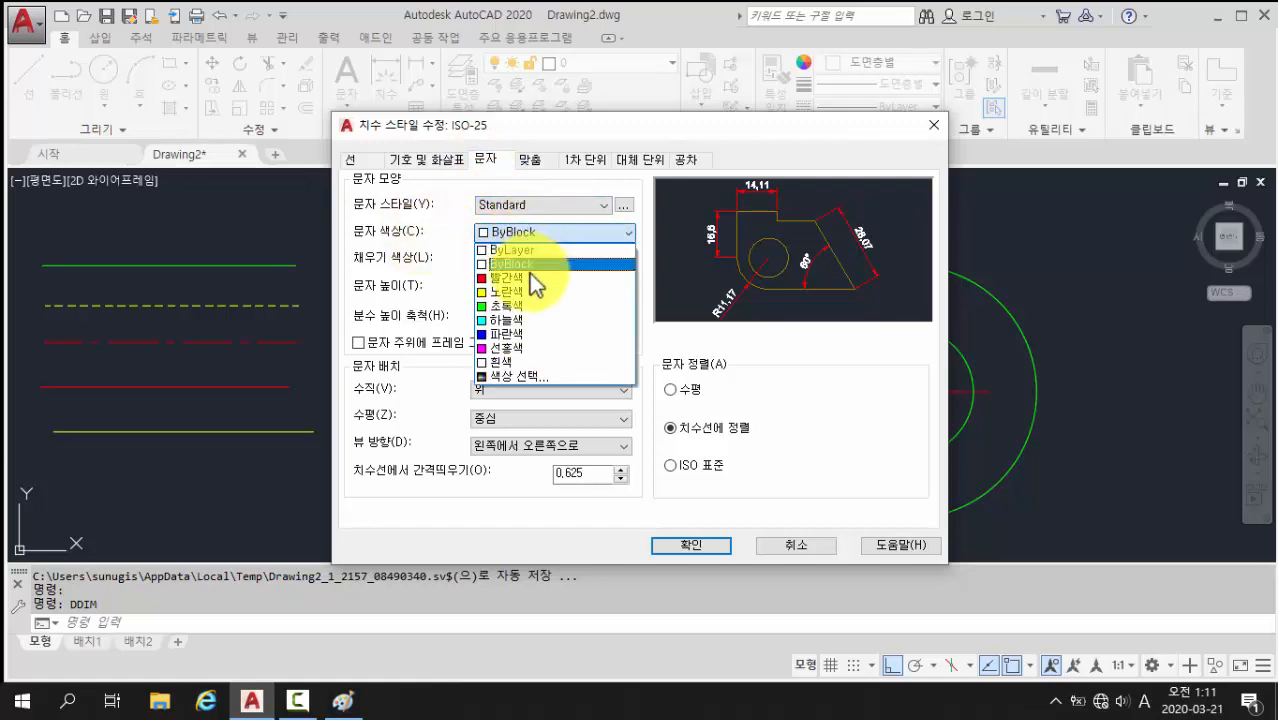
{"action": "left_click", "coordinate": [534, 293]}
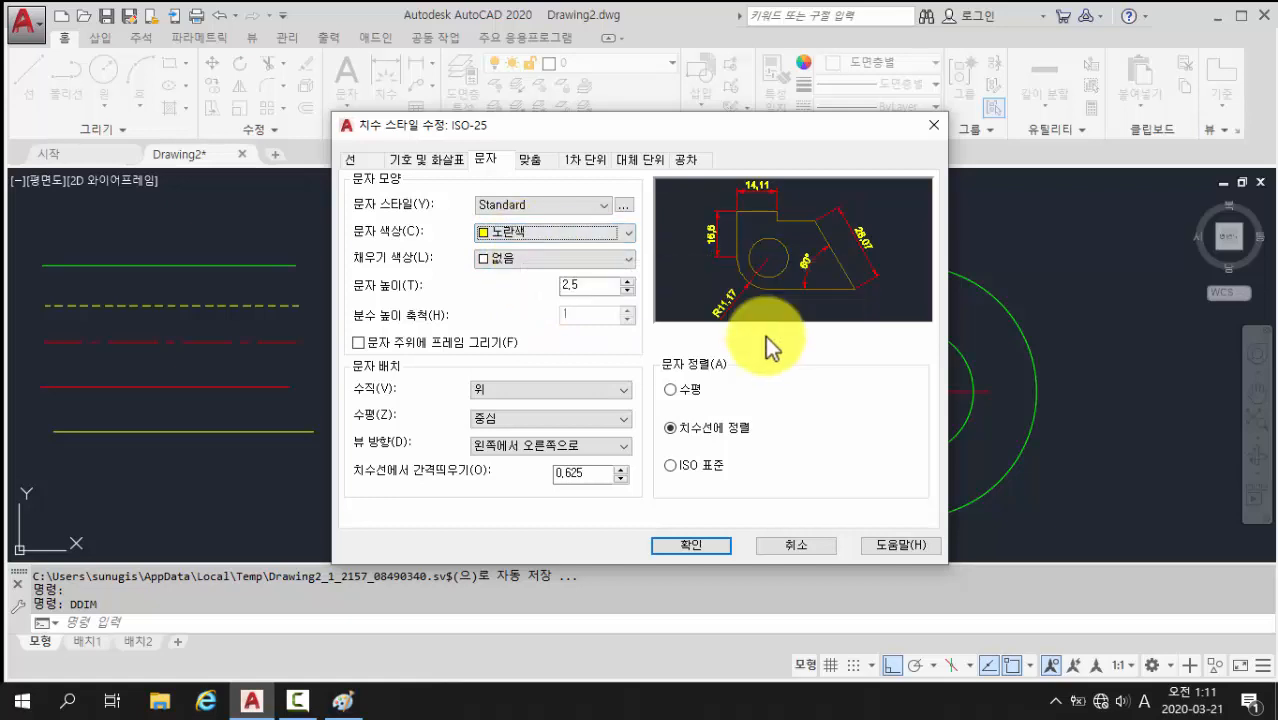
- Set the decimal separator of the primary units to a period (마침표), then save the ISO-25 changes and close the dimension style manager
{"action": "left_click", "coordinate": [592, 159]}
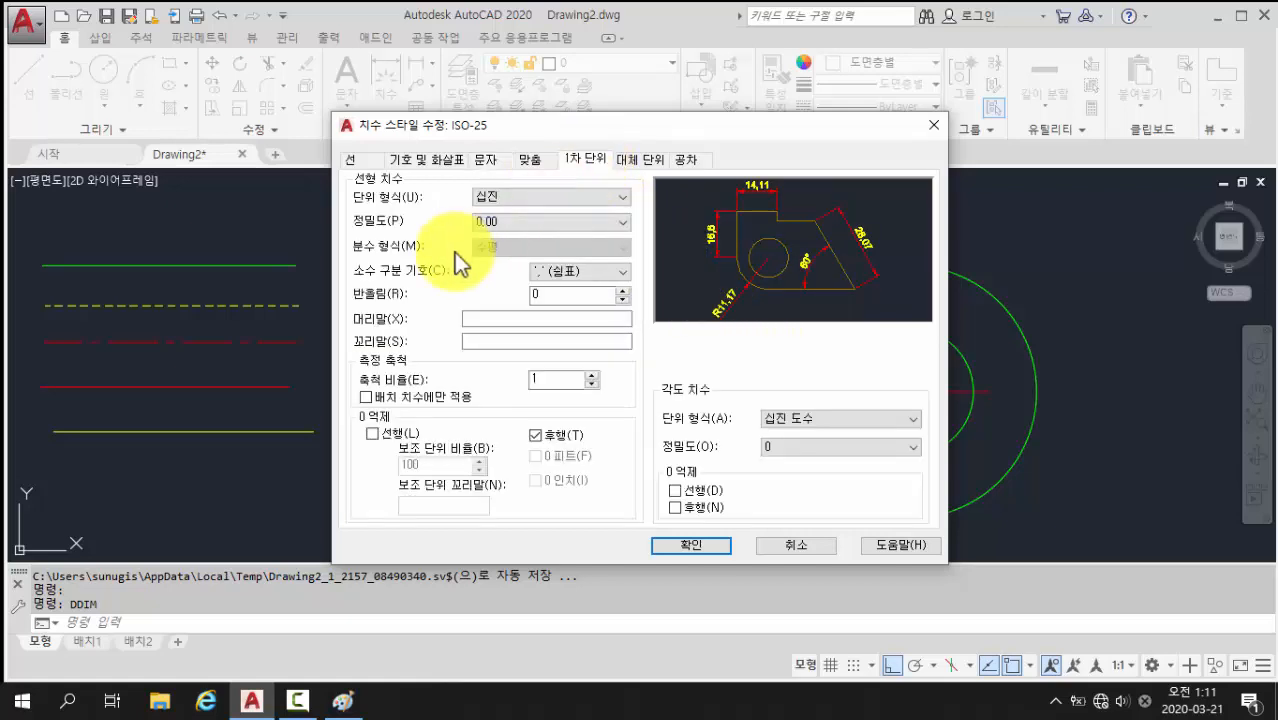
{"action": "left_click", "coordinate": [595, 270]}
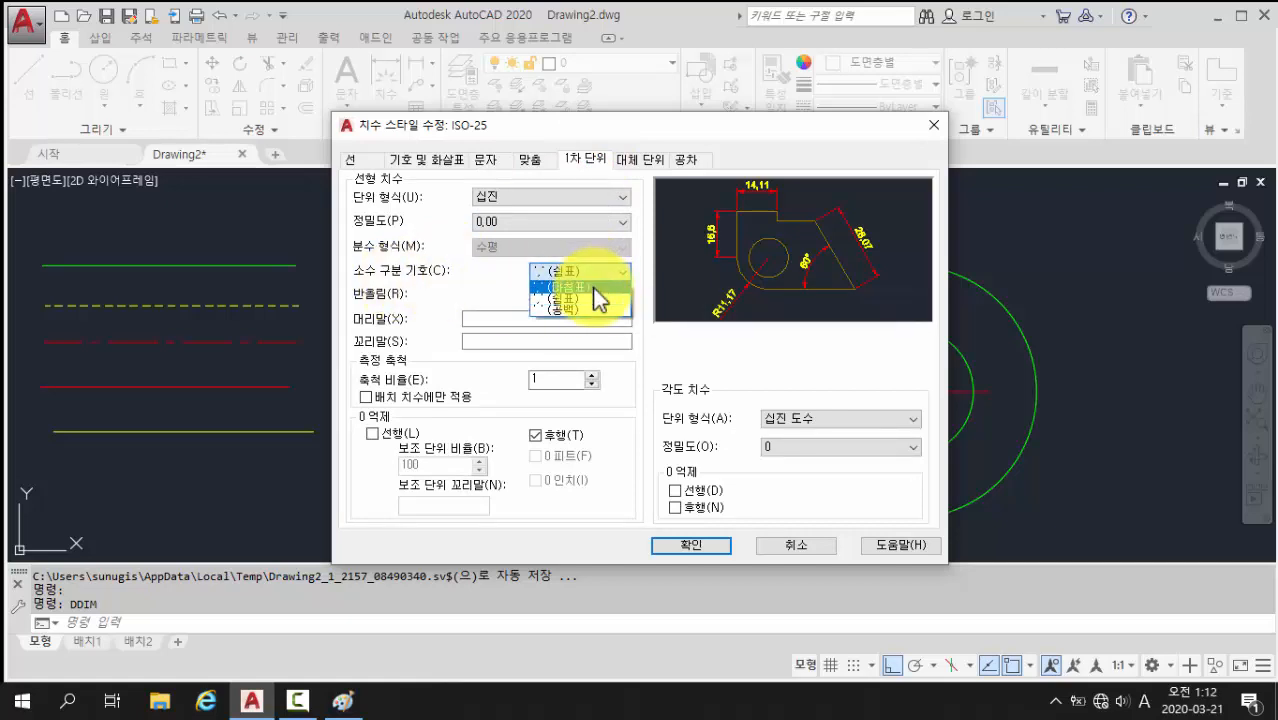
{"action": "left_click", "coordinate": [592, 287]}
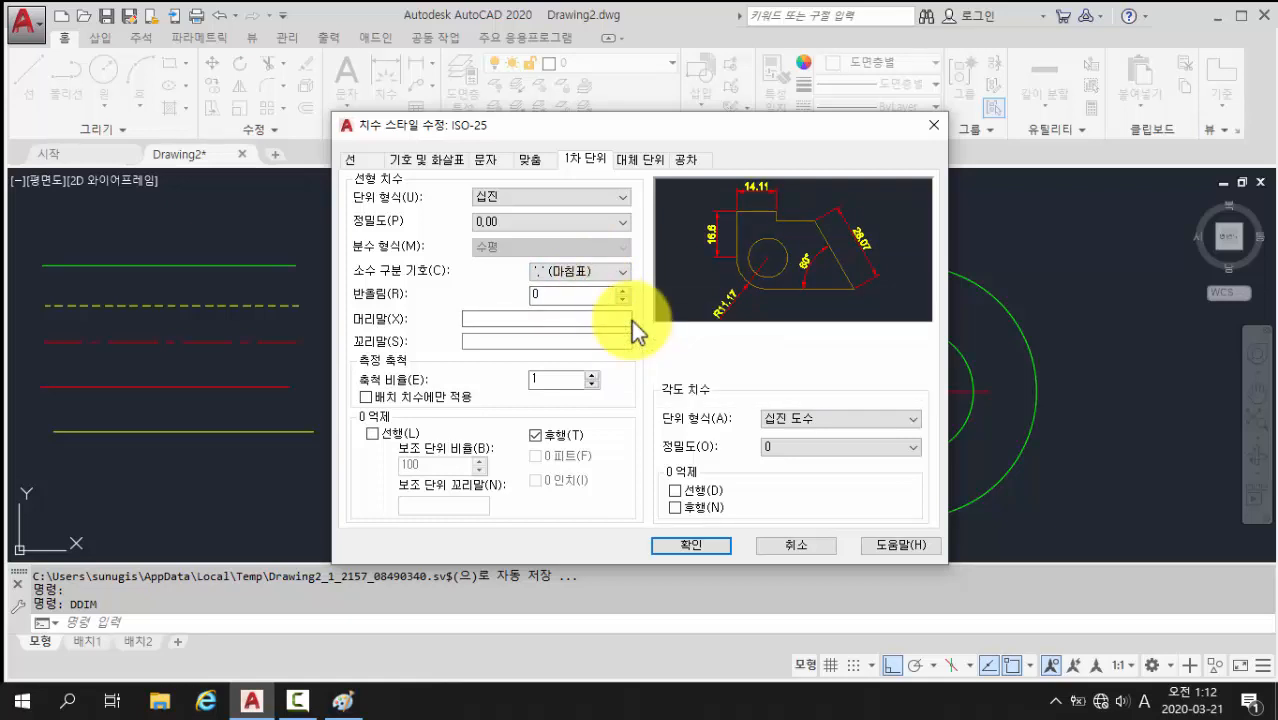
{"action": "left_click", "coordinate": [690, 543]}
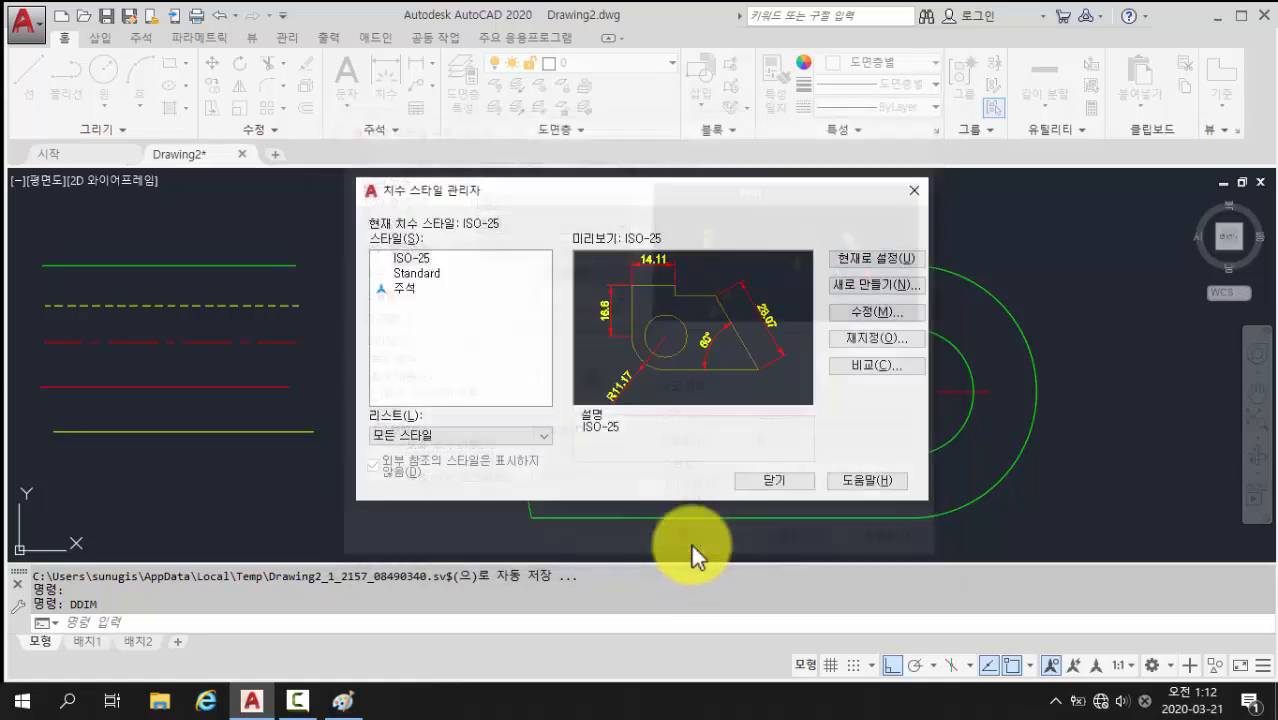
{"action": "left_click", "coordinate": [776, 481]}
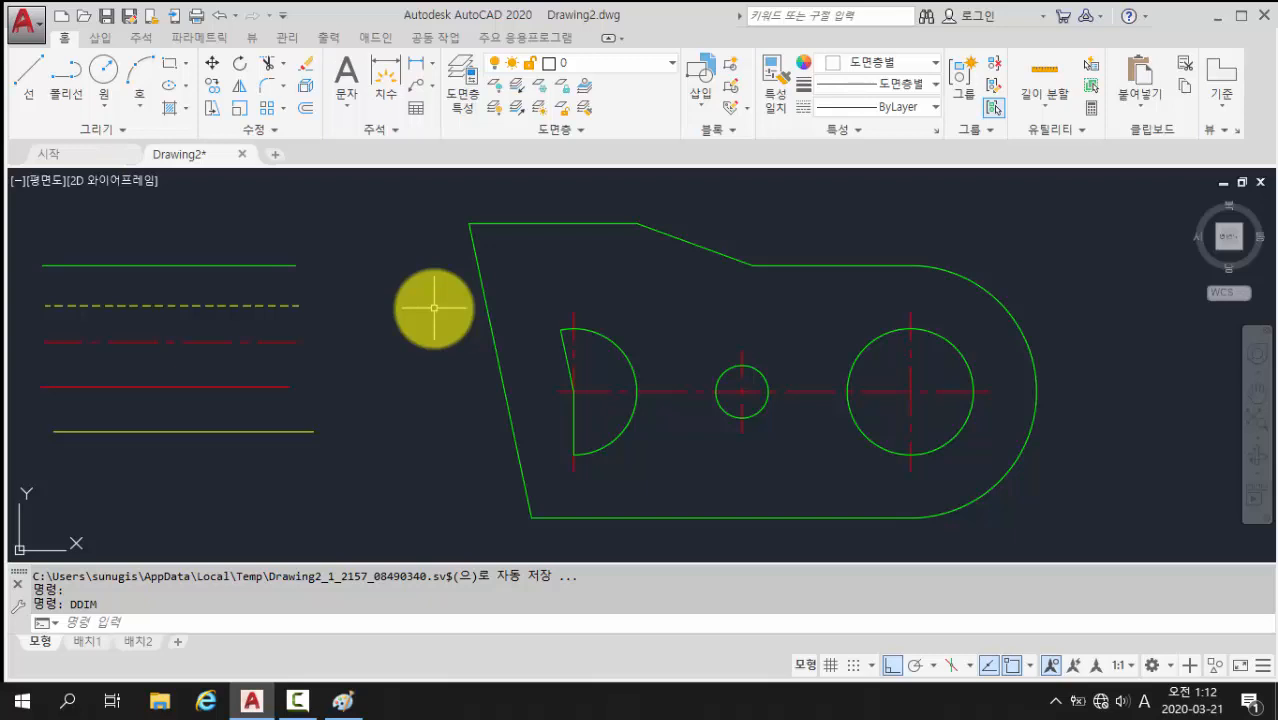
- Set the Standard text style's font to 굴림체, apply the change and close the text style settings
{"action": "left_click", "coordinate": [199, 615]}
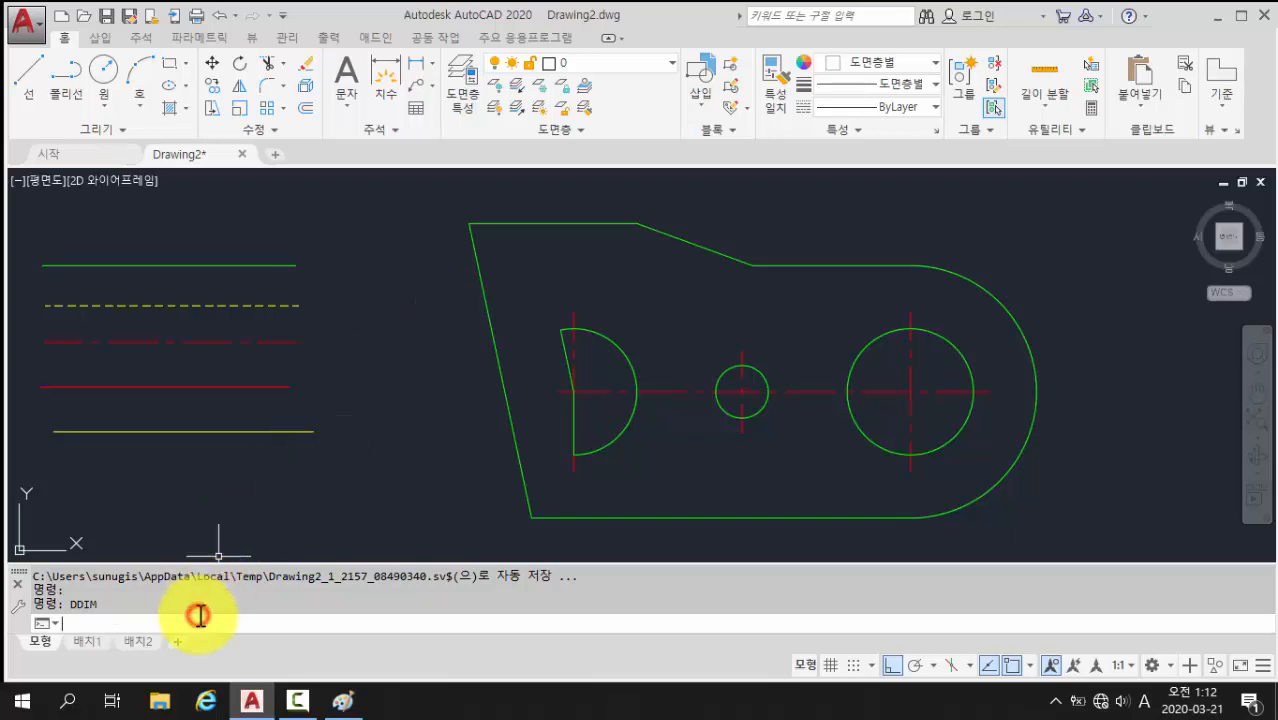
{"action": "type", "text": "style"}
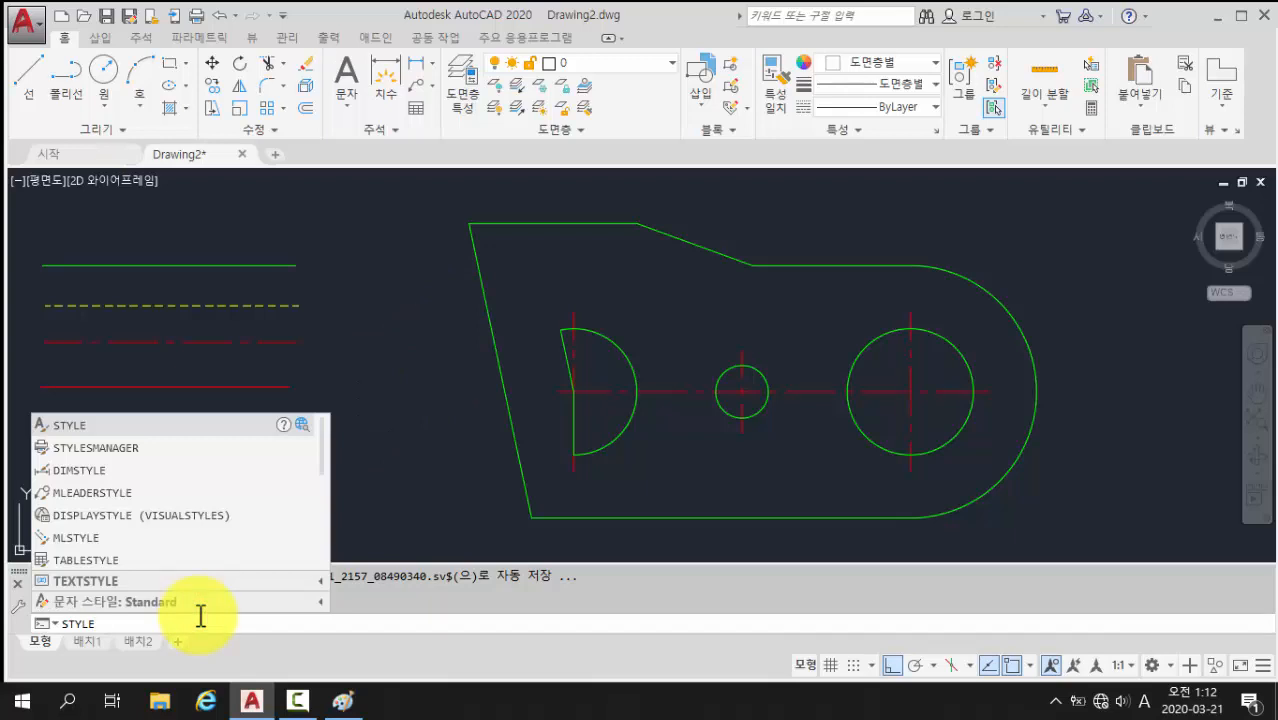
{"action": "key", "text": "Return"}
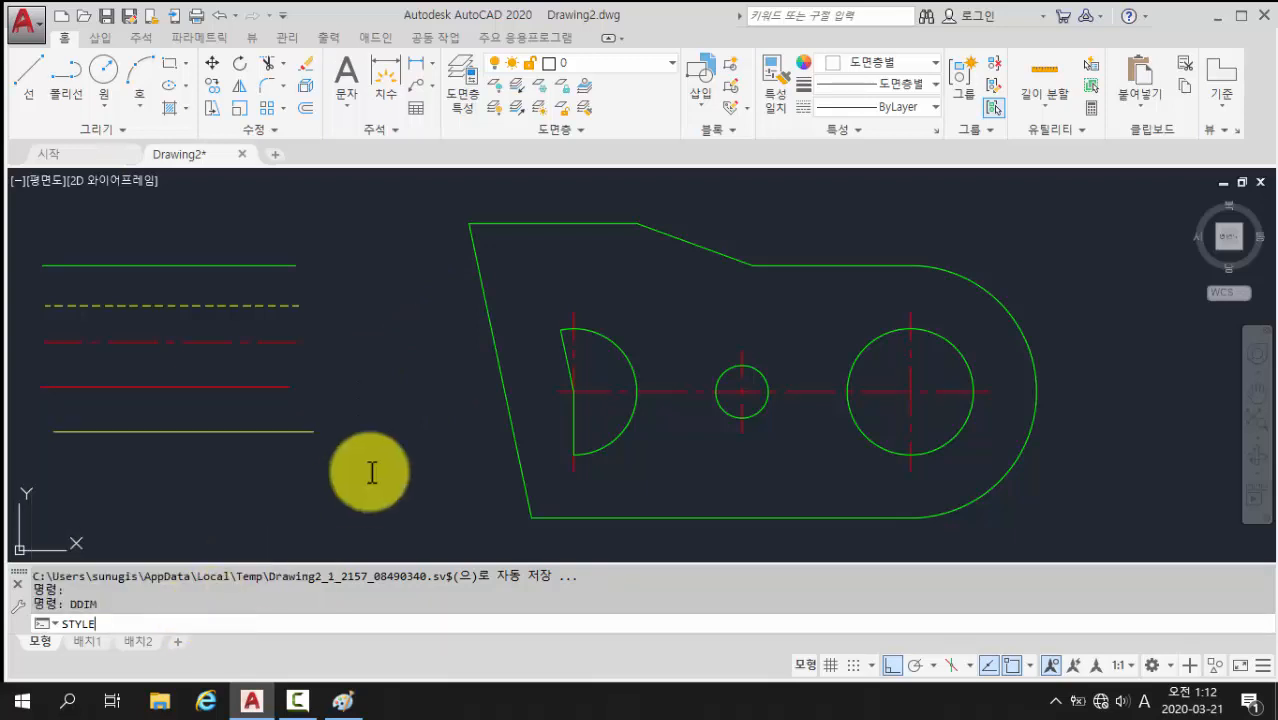
{"action": "key", "text": "Return"}
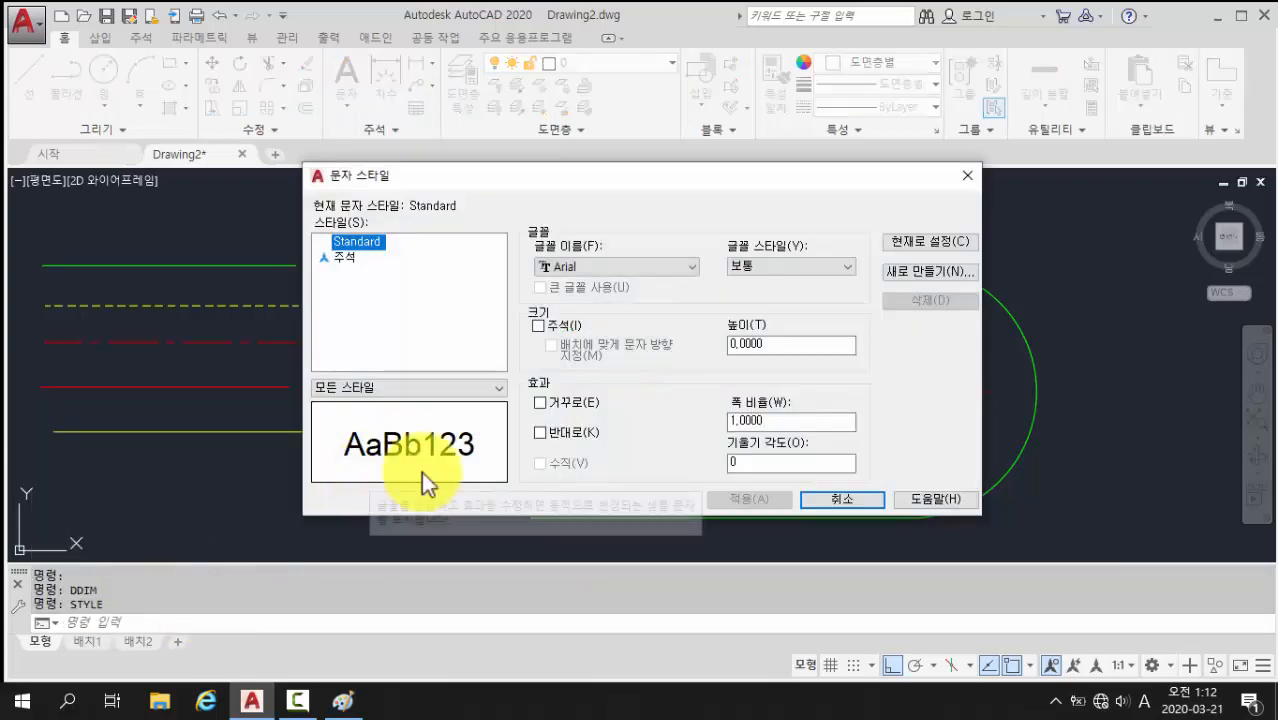
{"action": "left_click", "coordinate": [676, 266]}
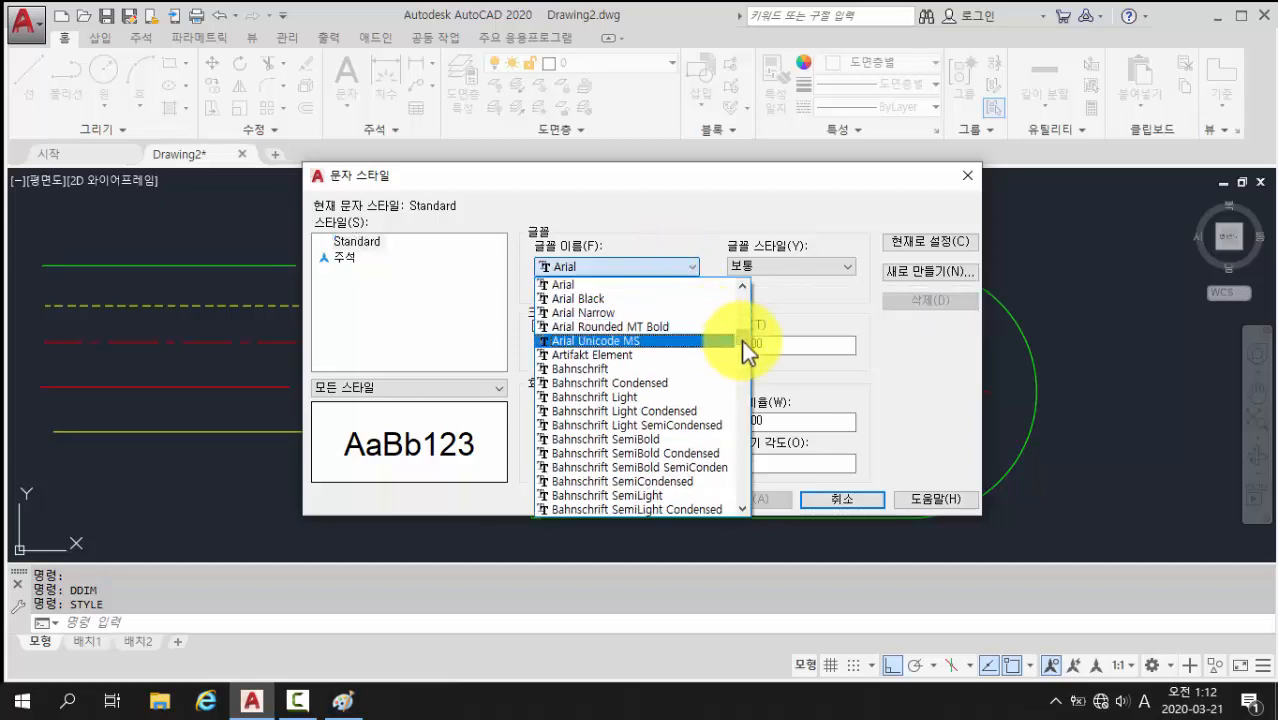
{"action": "left_click_drag", "start_coordinate": [743, 340], "coordinate": [743, 489]}
{"action": "left_click", "coordinate": [595, 441]}
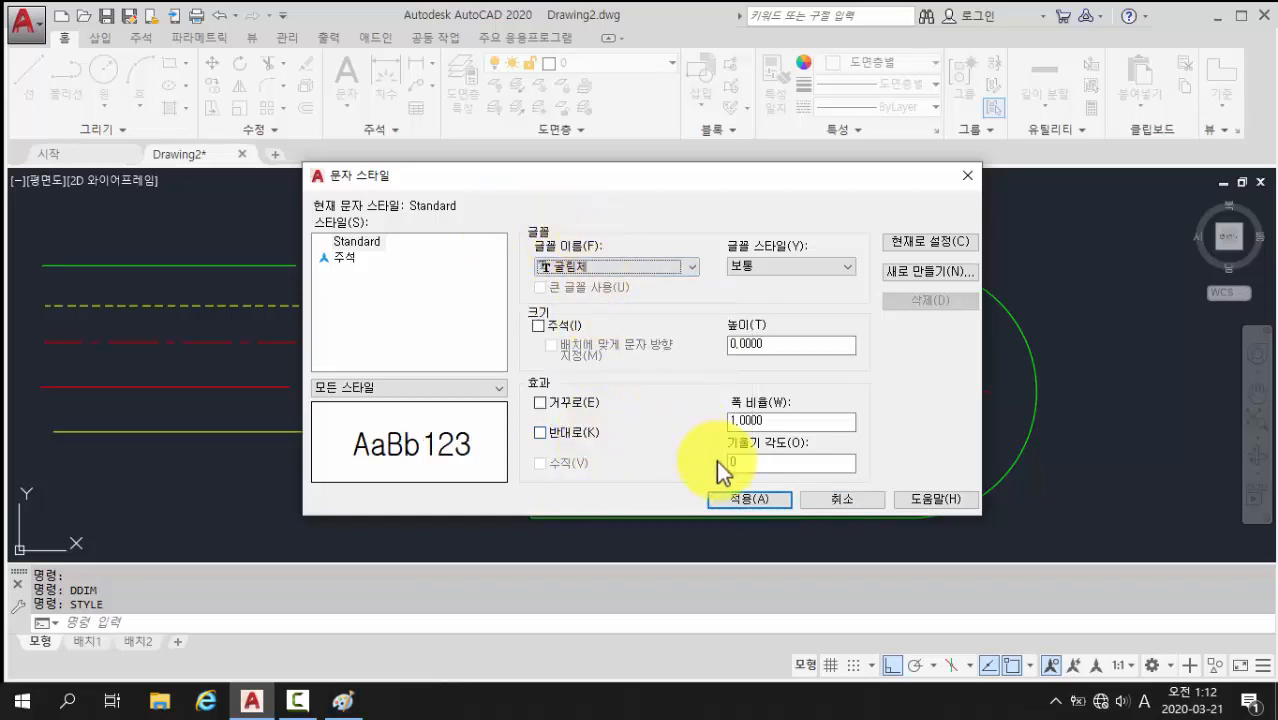
{"action": "left_click", "coordinate": [752, 499]}
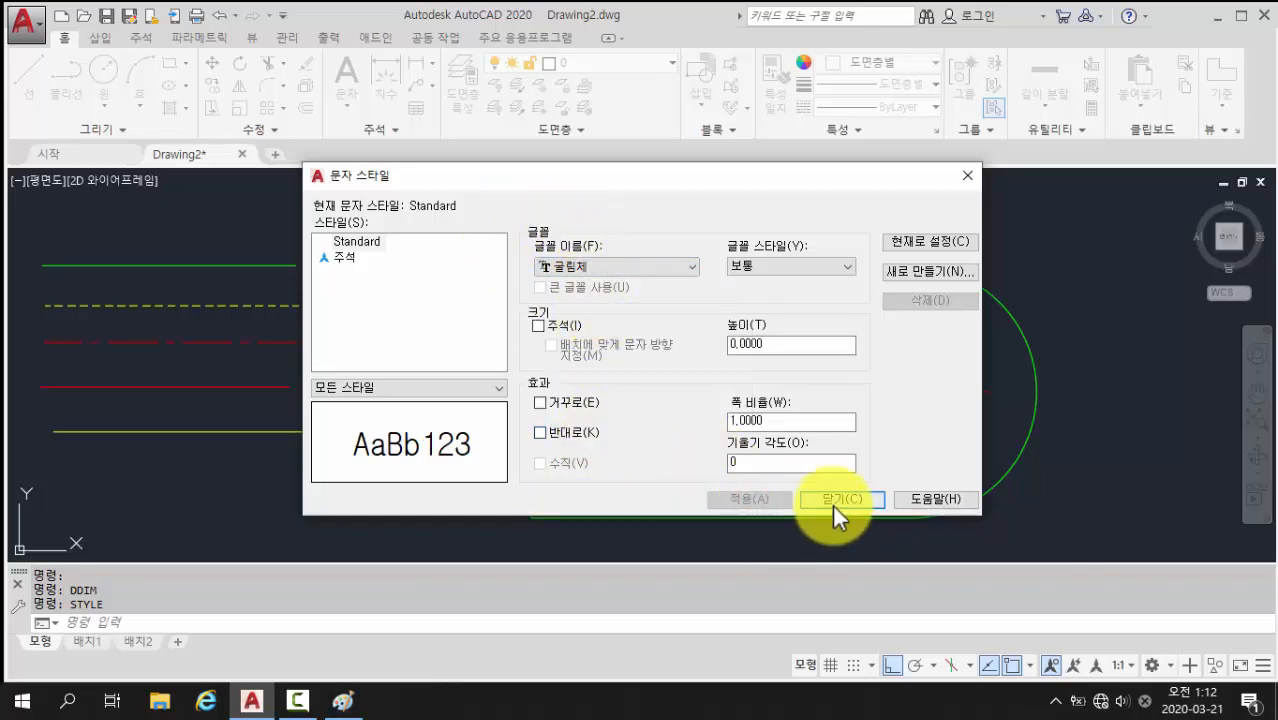
{"action": "left_click", "coordinate": [840, 499]}
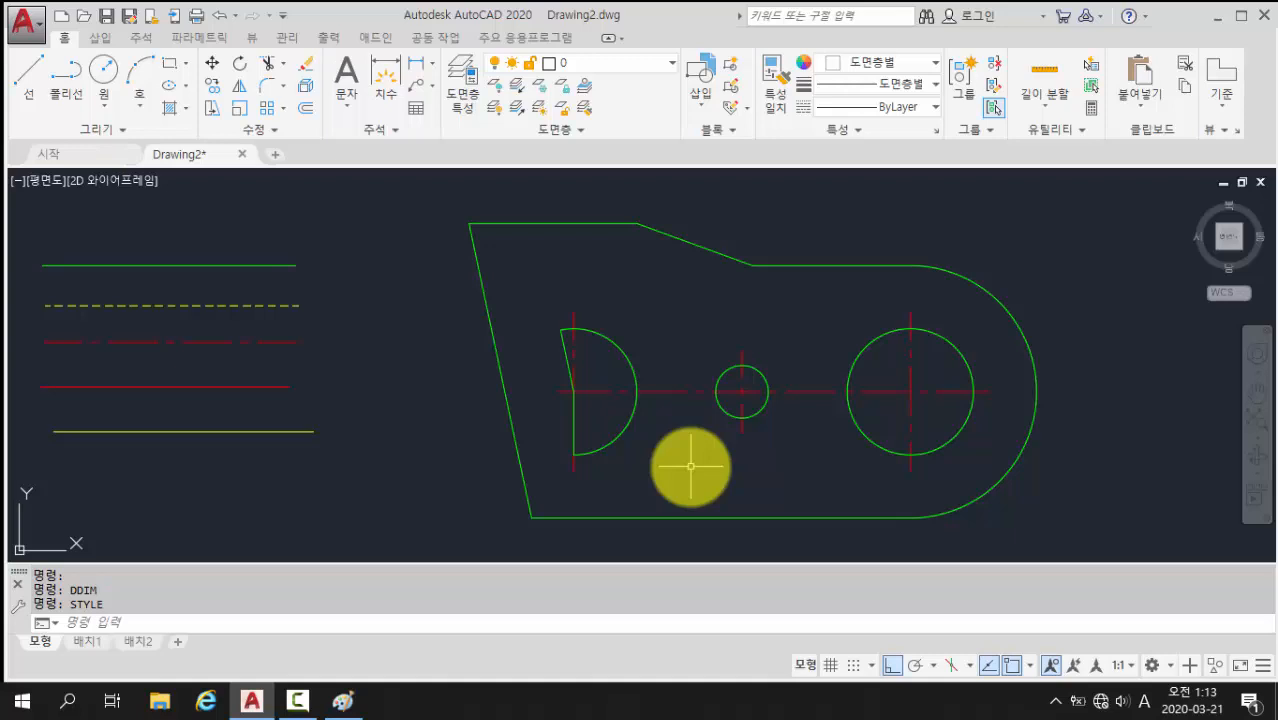
- Check the 3주차.JPG reference in Paint, and back in AutoCAD add a linear dimension below the part between the large and small circles' vertical centerlines
{"action": "left_click", "coordinate": [345, 700]}
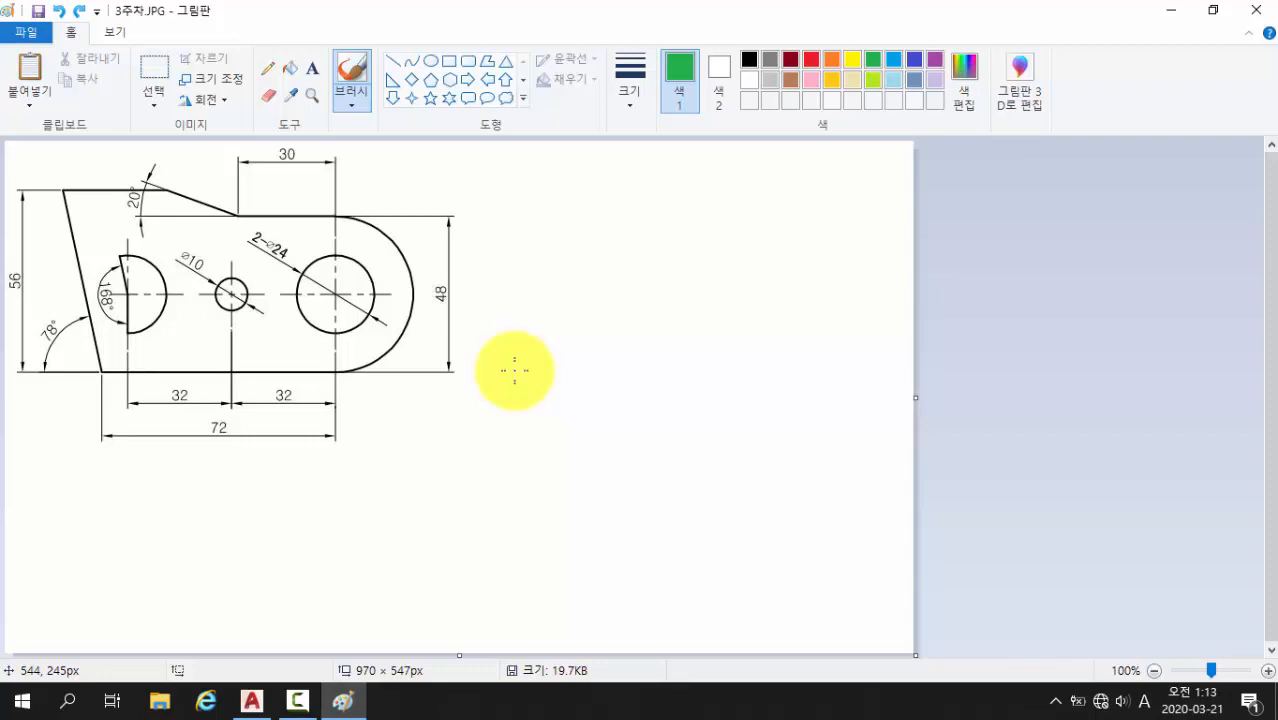
{"action": "left_click", "coordinate": [251, 701]}
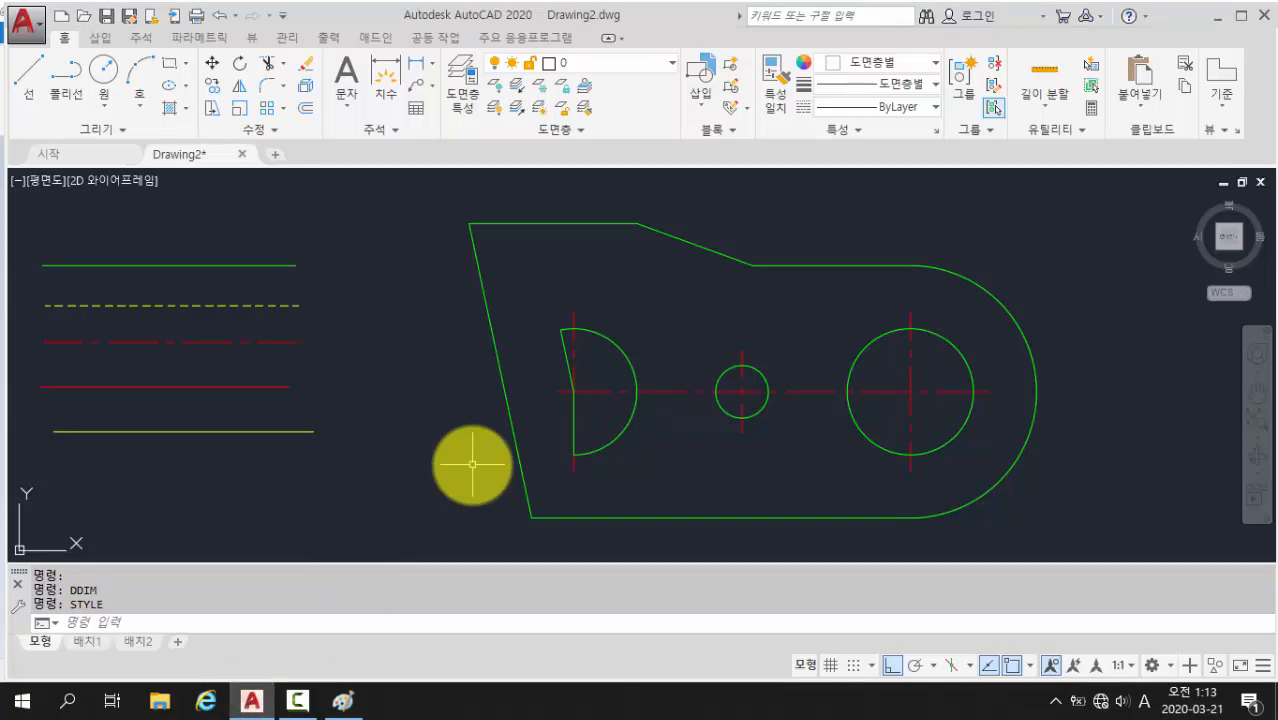
{"action": "left_click", "coordinate": [434, 66]}
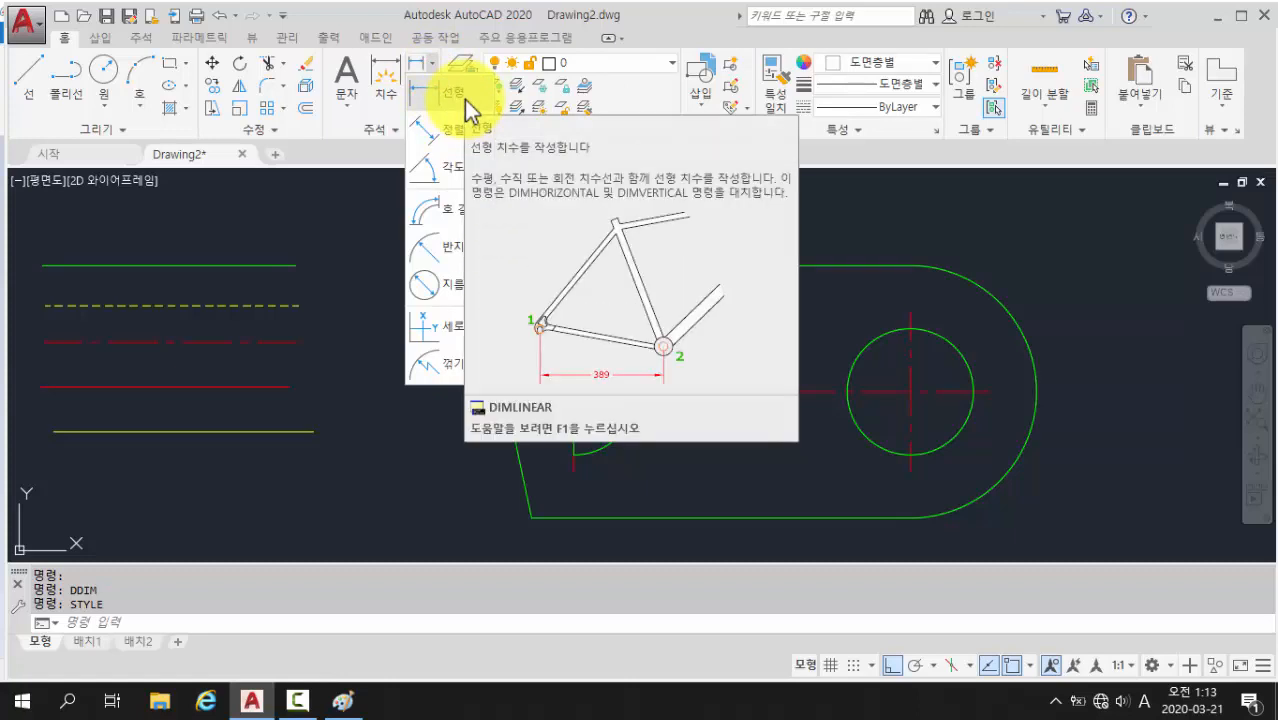
{"action": "left_click", "coordinate": [464, 99]}
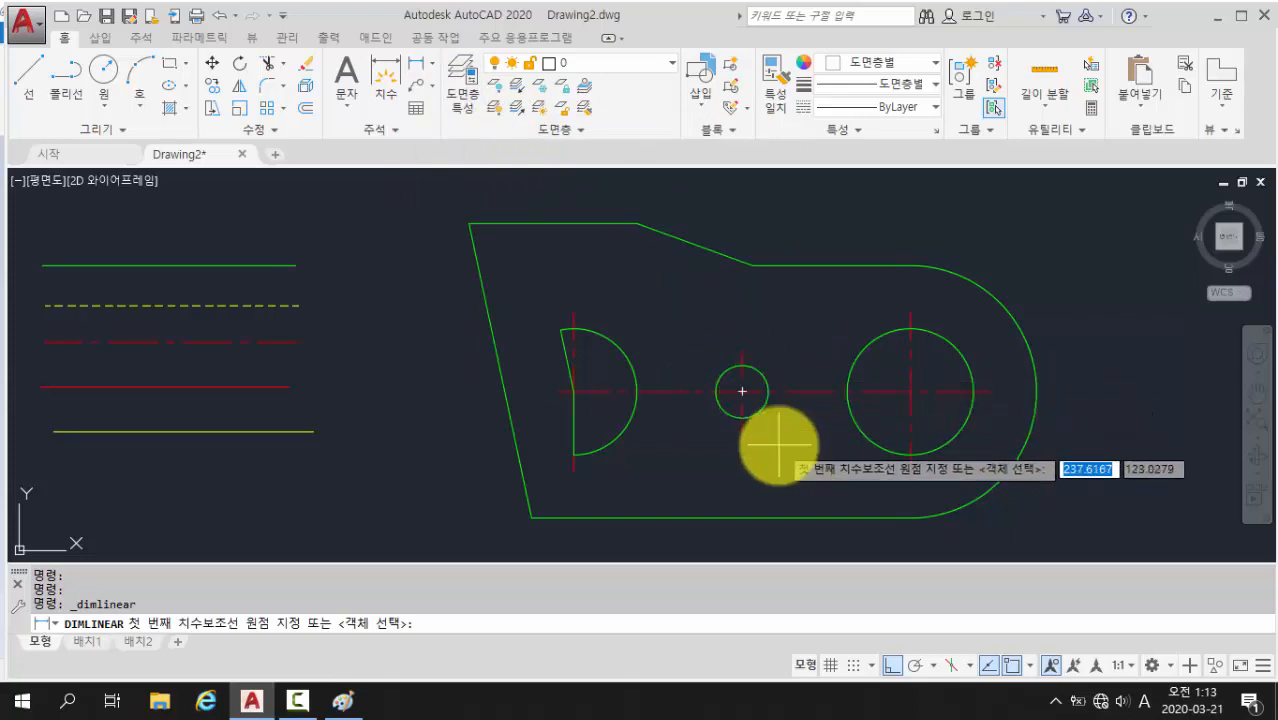
{"action": "mouse_move", "coordinate": [776, 442]}
{"action": "middle_mouse_down"}
{"action": "mouse_move", "coordinate": [727, 377]}
{"action": "mouse_move", "coordinate": [725, 352]}
{"action": "middle_mouse_up"}
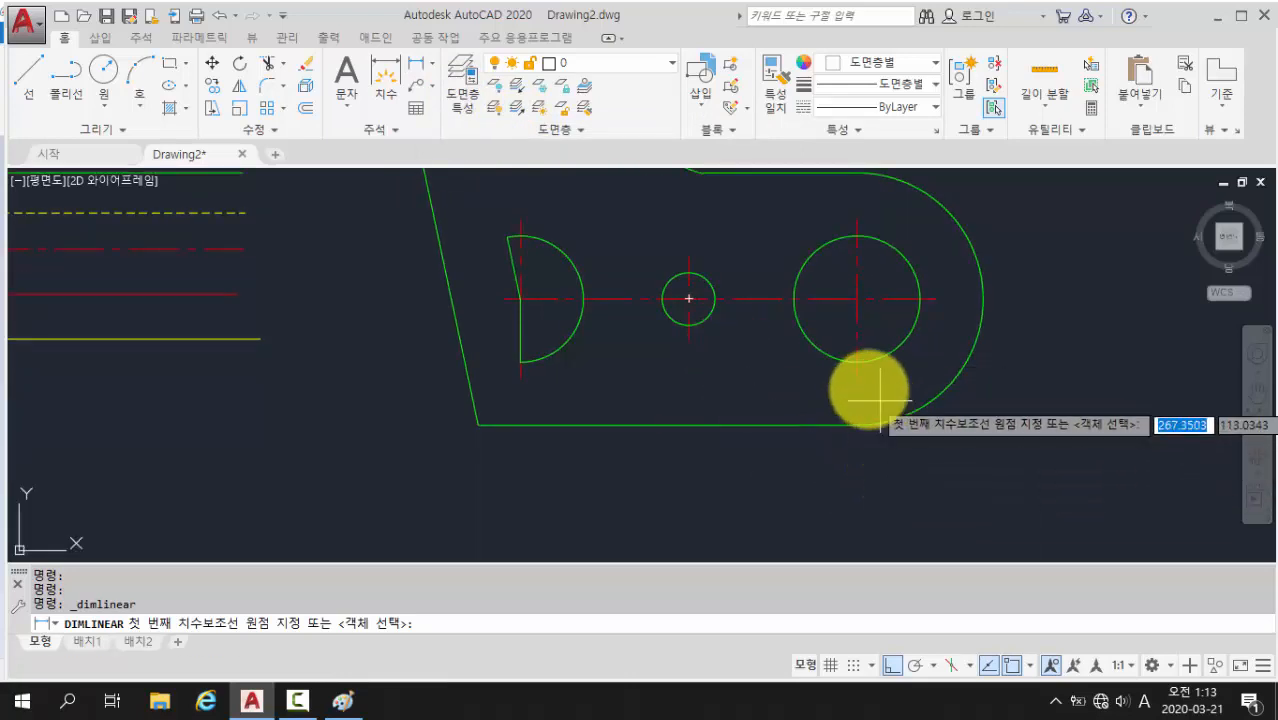
{"action": "left_click", "coordinate": [857, 378]}
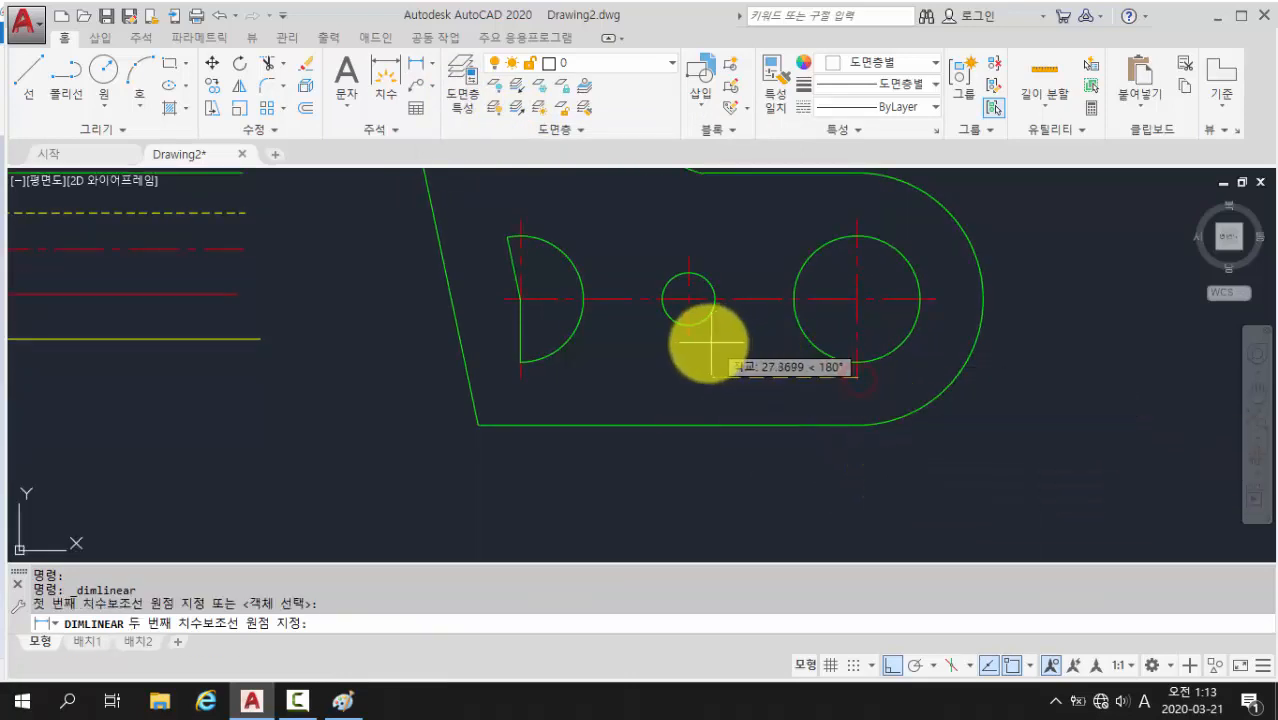
{"action": "key", "text": "F8"}
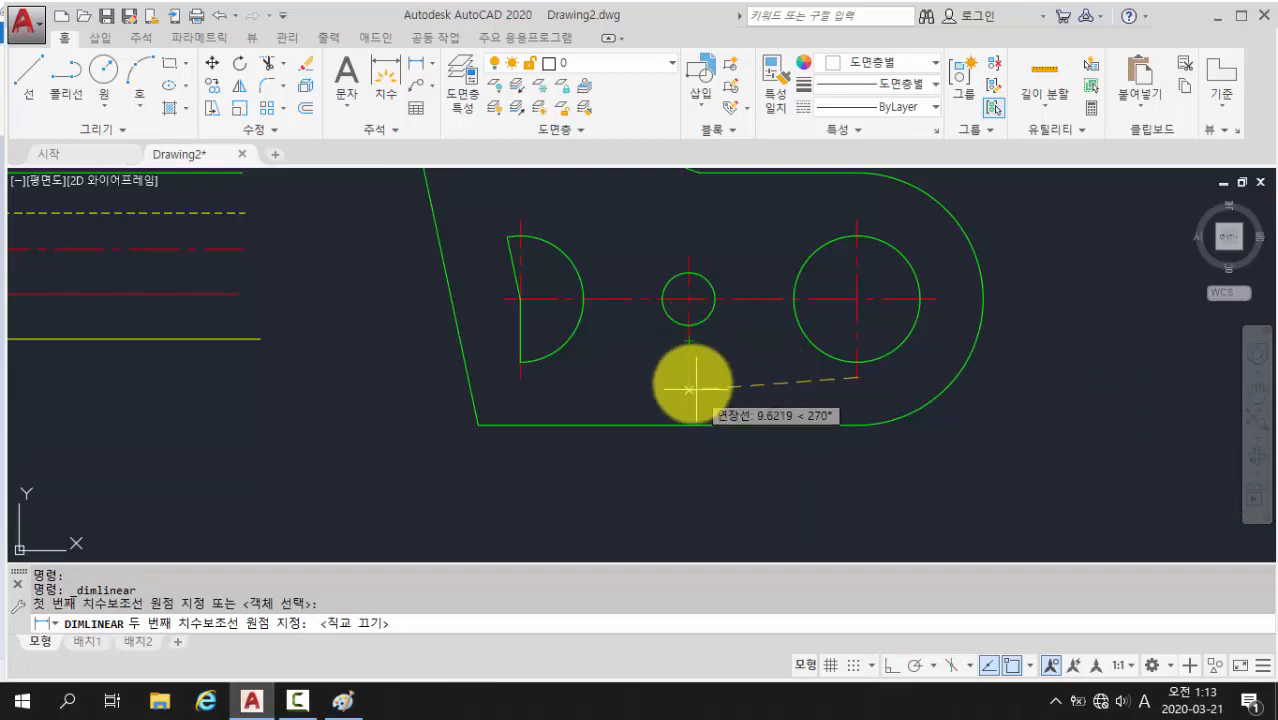
{"action": "left_click", "coordinate": [689, 341]}
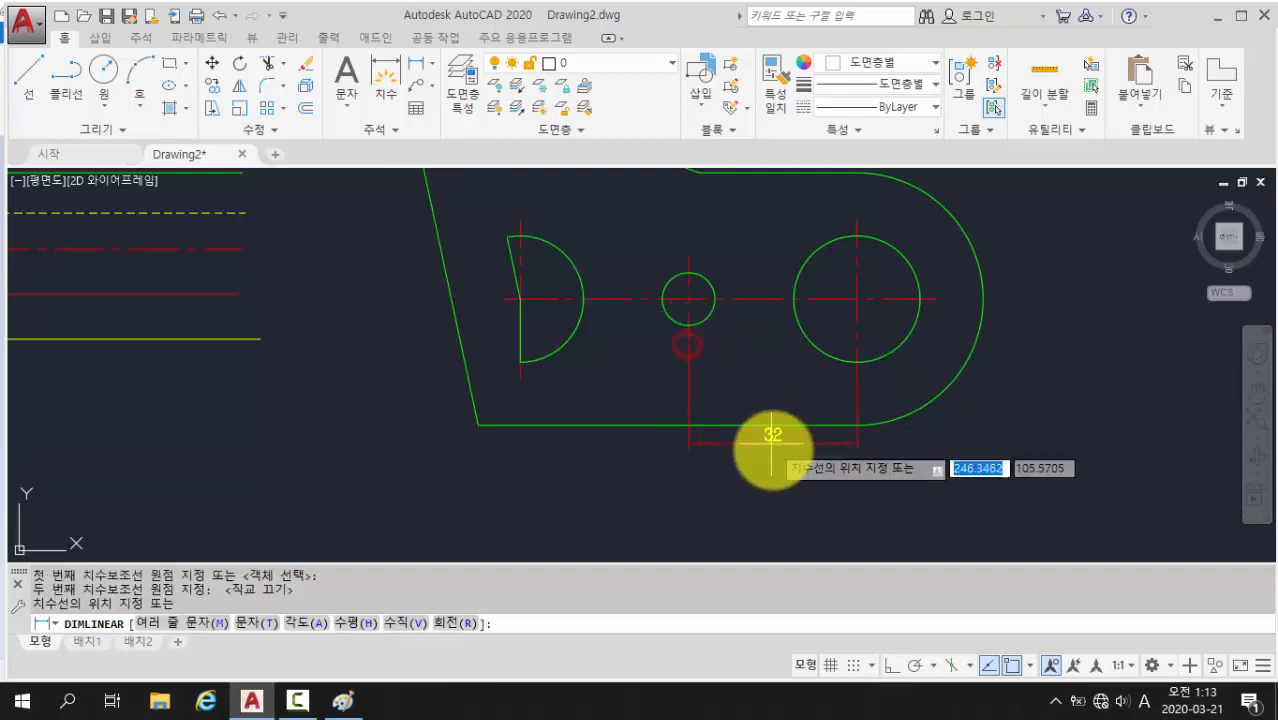
{"action": "left_click", "coordinate": [771, 490]}
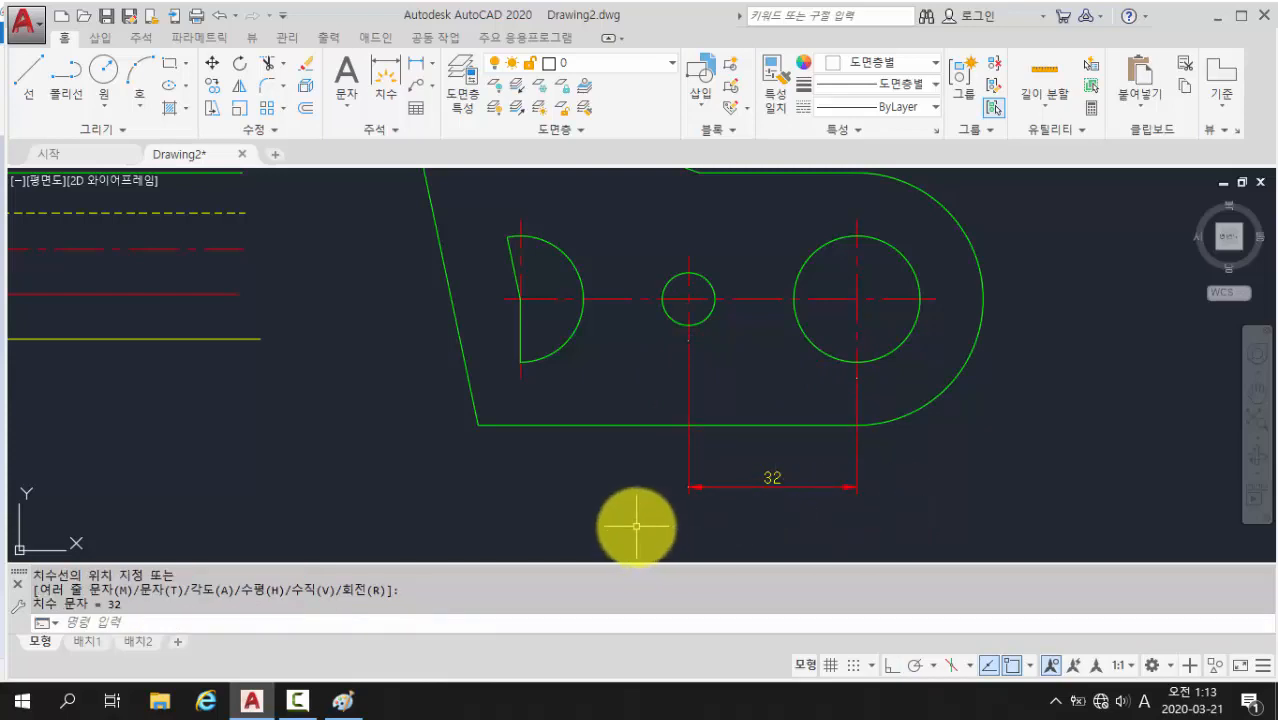
- Add a linear dimension between the vertical centerlines of the small circle and the half-round cutout, aligned with the neighbouring horizontal dimension
{"action": "key", "text": "Return"}
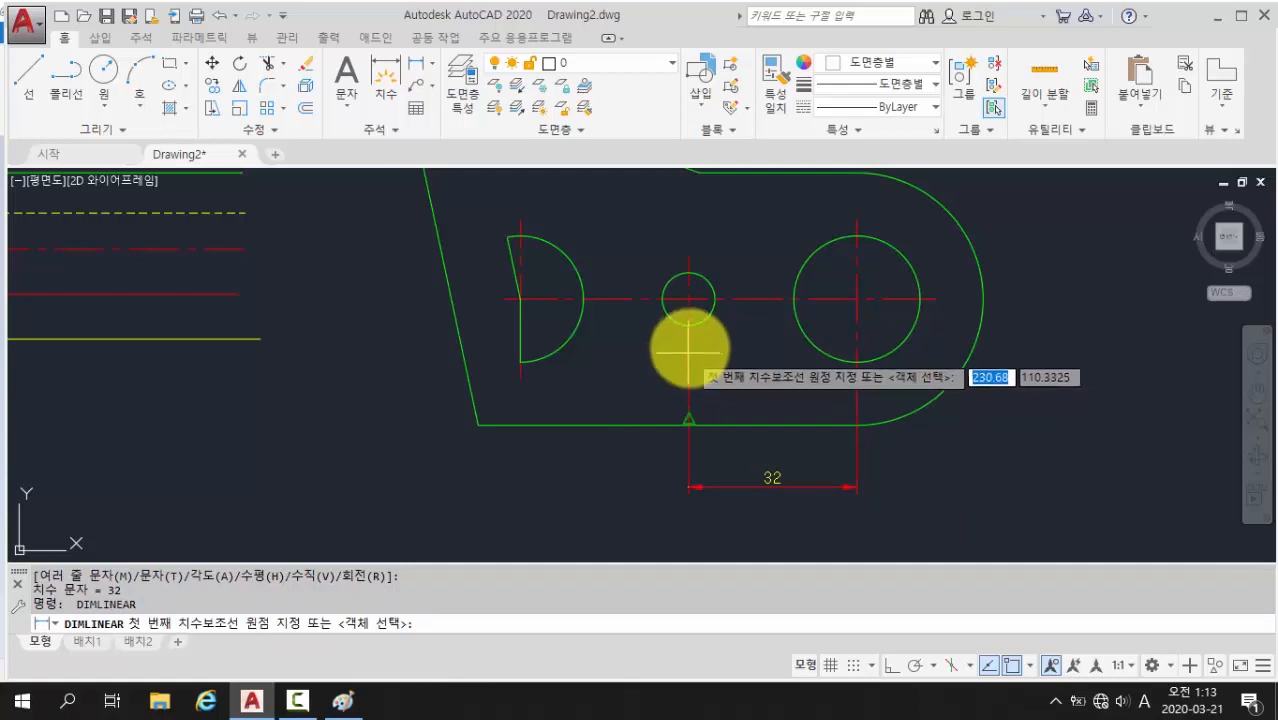
{"action": "left_click", "coordinate": [689, 341]}
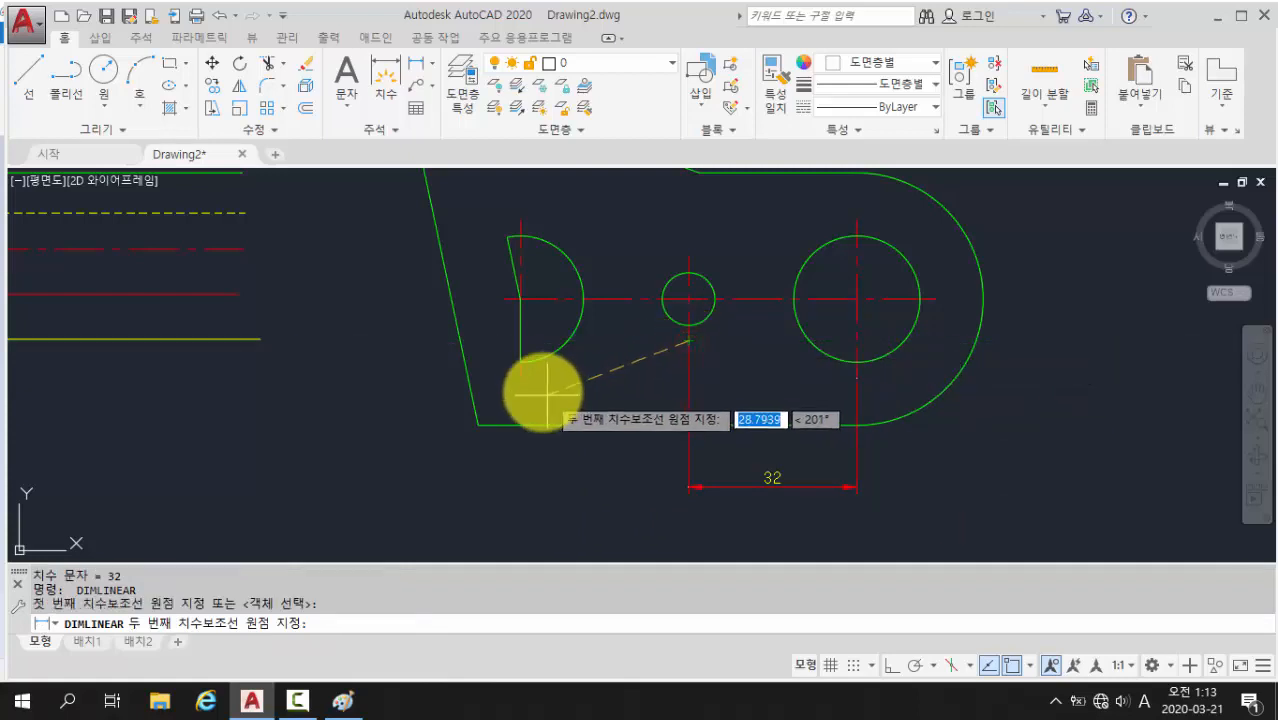
{"action": "left_click", "coordinate": [520, 375]}
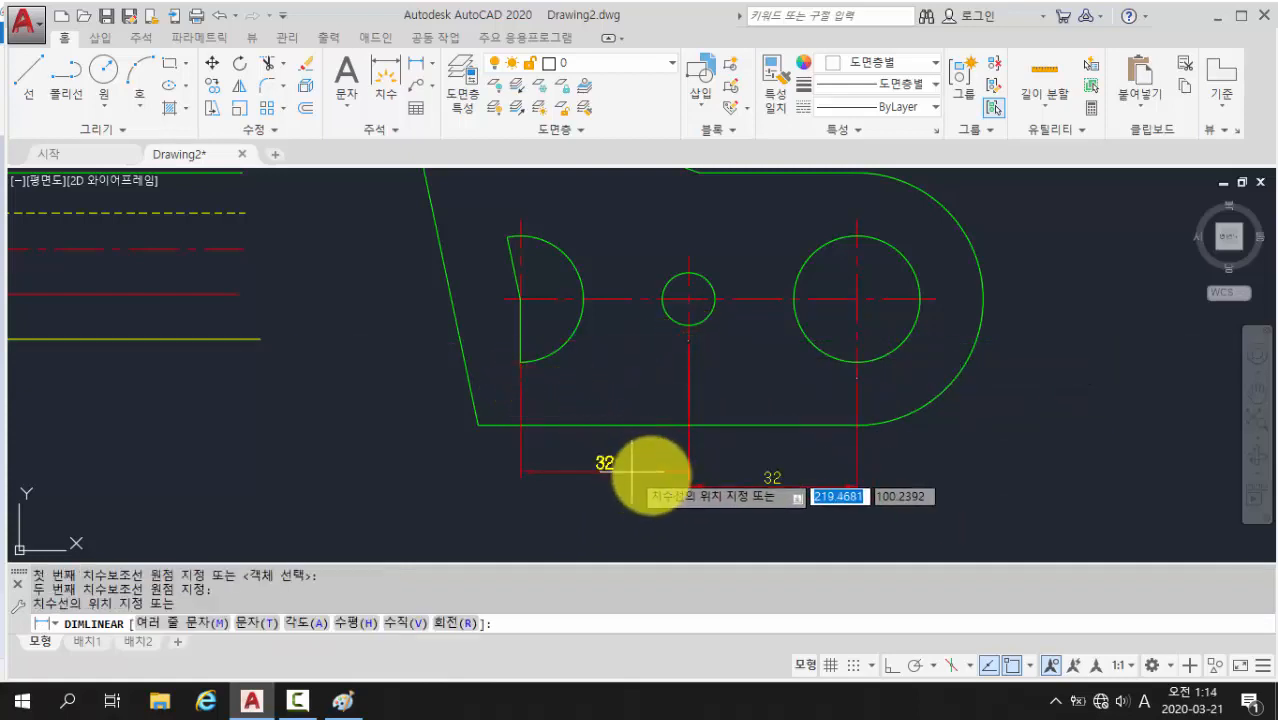
{"action": "left_click", "coordinate": [684, 487]}
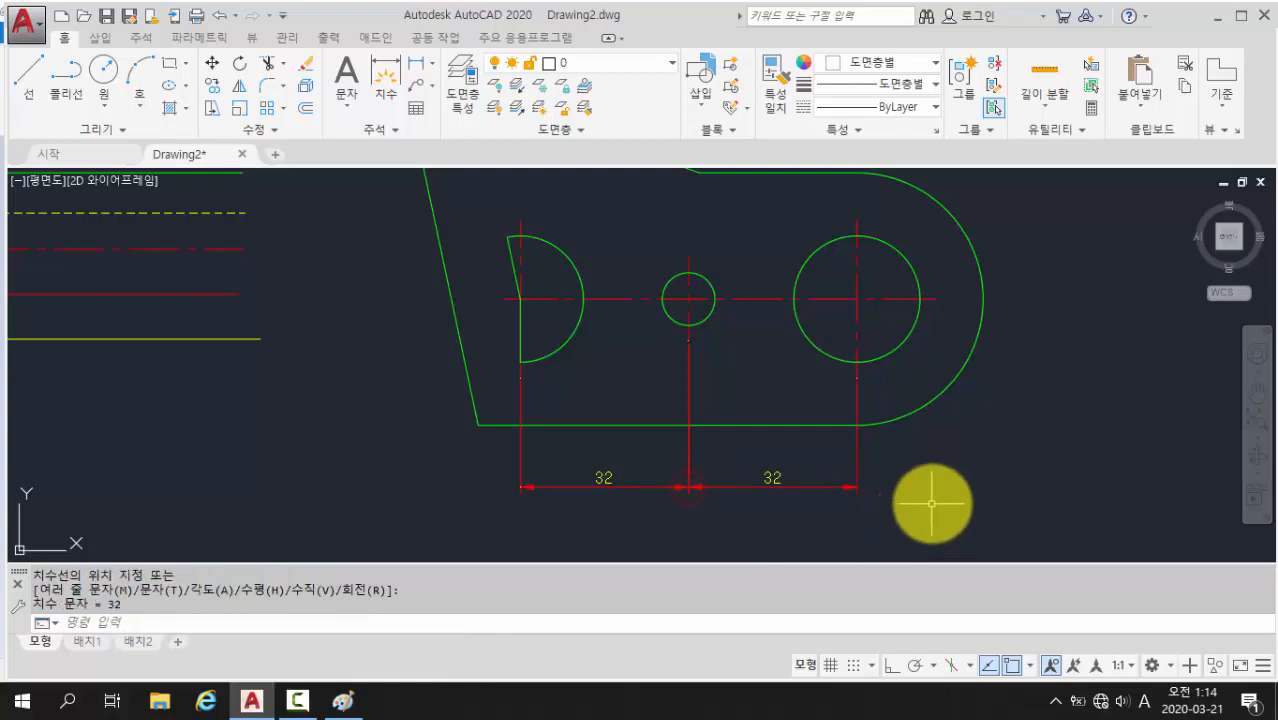
- Dimension the horizontal distance from the large circle's centerline to the part's lower-left corner, placed below the two center-distance dimensions
{"action": "middle_click_drag", "start_coordinate": [935, 474], "coordinate": [984, 421]}
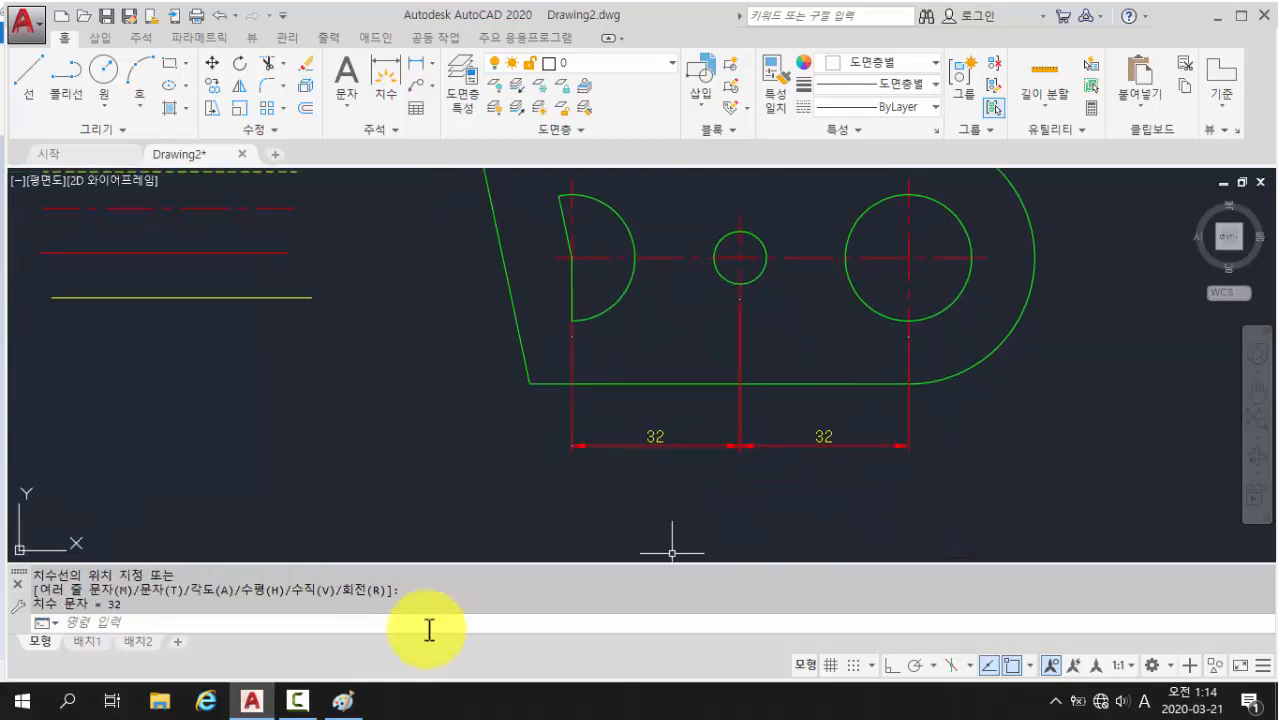
{"action": "key", "text": "Return"}
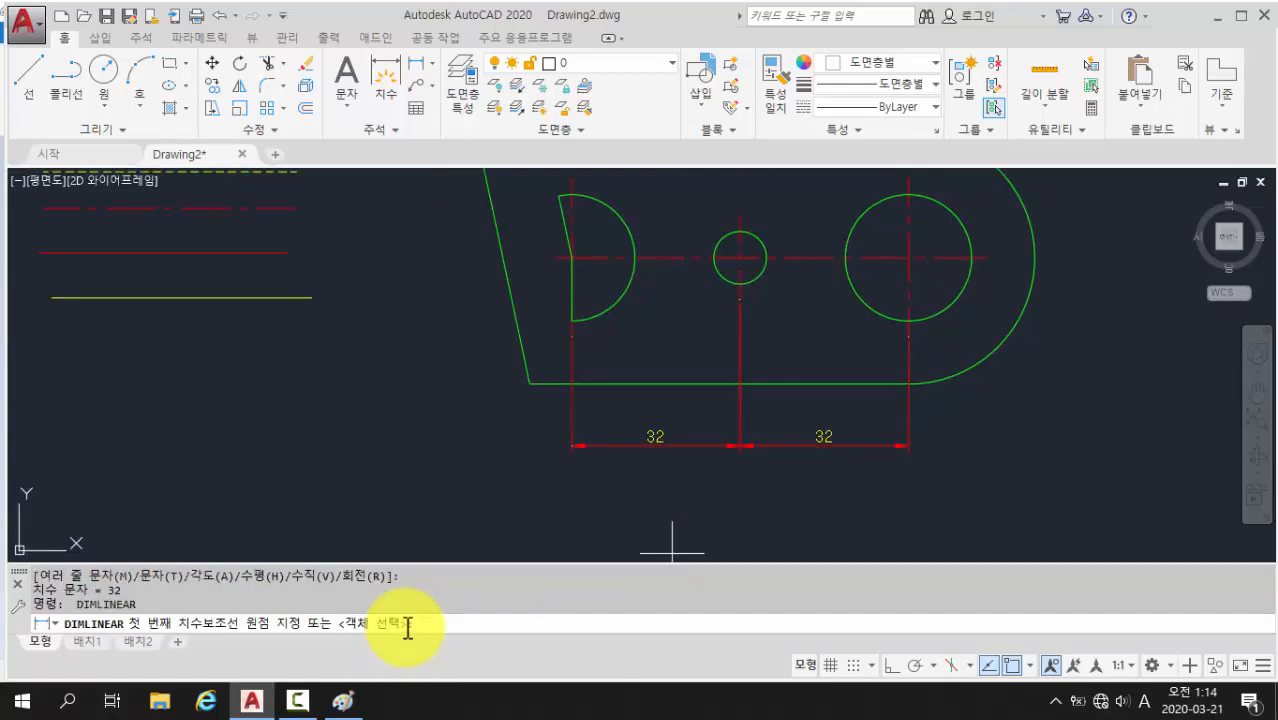
{"action": "left_click", "coordinate": [908, 336]}
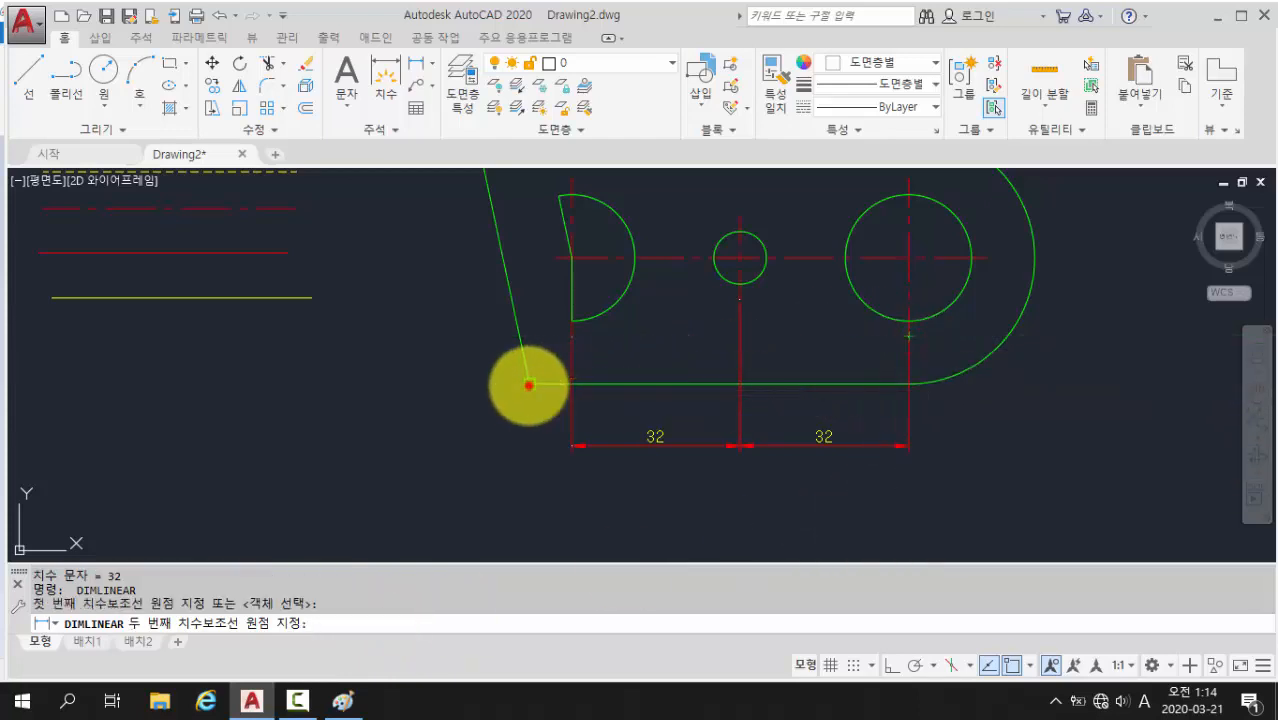
{"action": "left_click", "coordinate": [529, 385]}
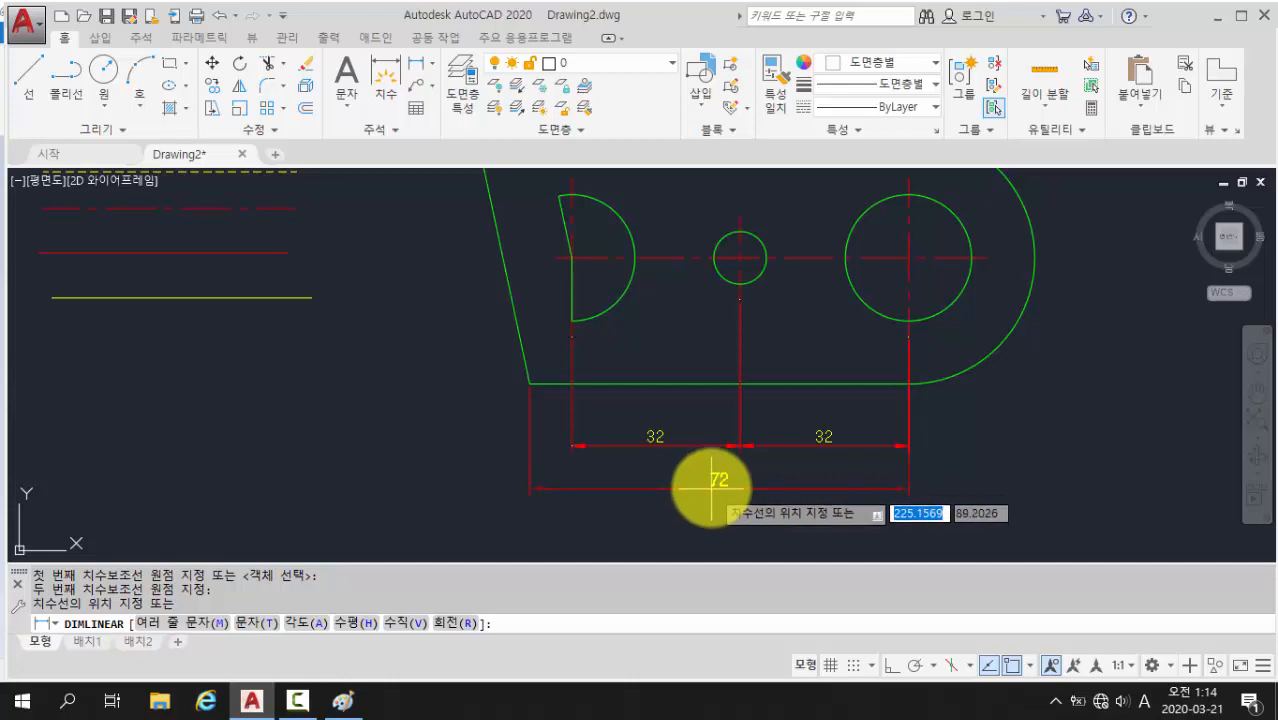
{"action": "left_click", "coordinate": [711, 487]}
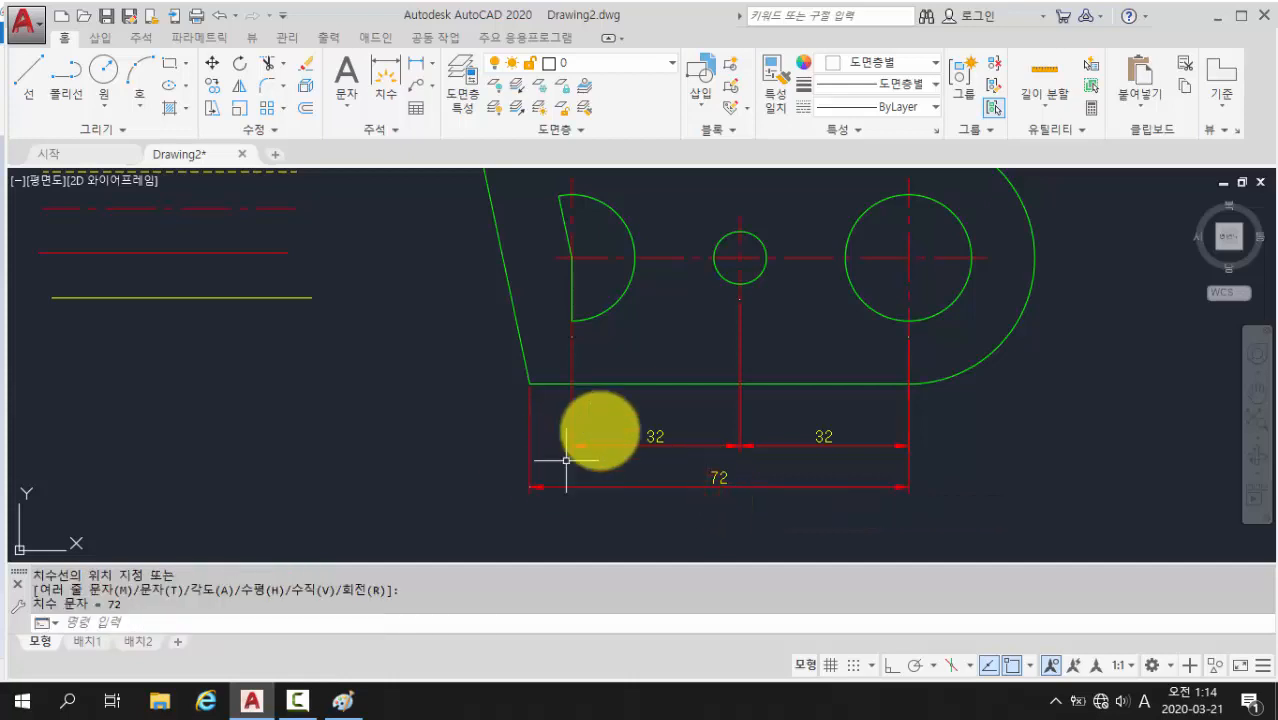
- Add a vertical linear dimension left of the part between the lower and upper ends of its slanted edge
{"action": "mouse_move", "coordinate": [633, 348]}
{"action": "middle_mouse_down"}
{"action": "mouse_move", "coordinate": [653, 442]}
{"action": "mouse_move", "coordinate": [668, 432]}
{"action": "mouse_move", "coordinate": [642, 438]}
{"action": "middle_mouse_up"}
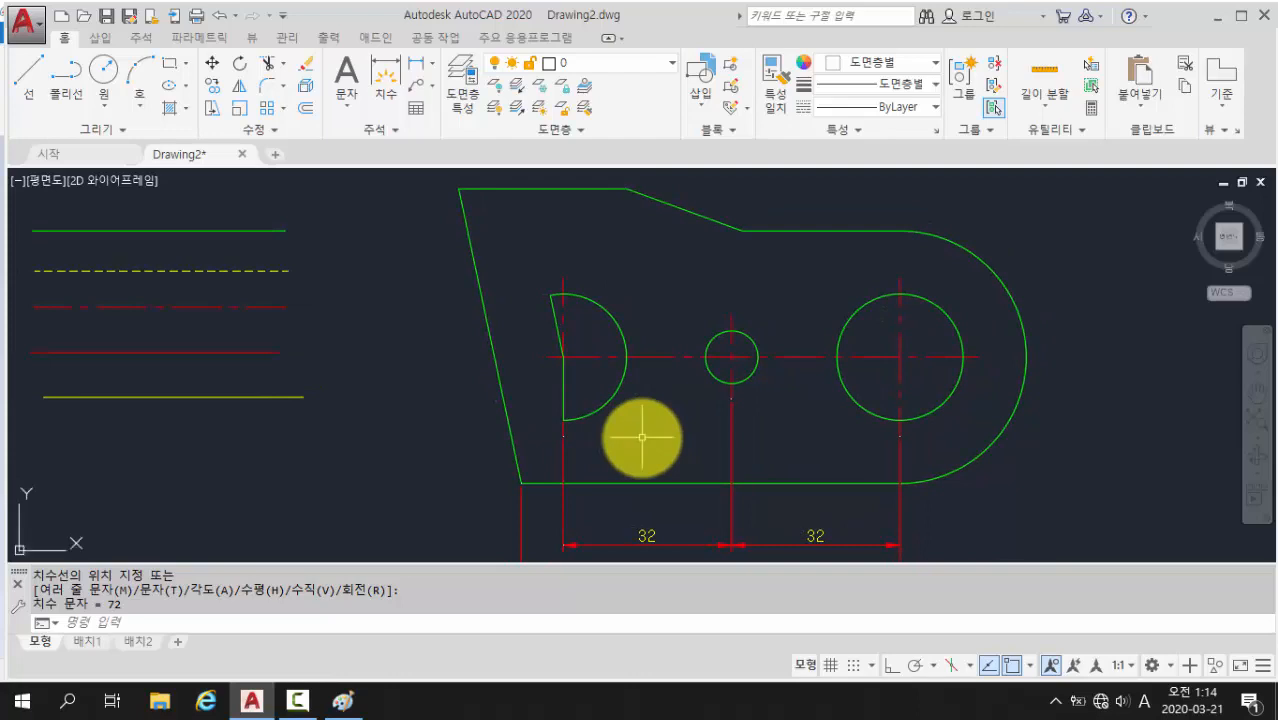
{"action": "scroll", "coordinate": [642, 437], "scroll_direction": "down", "scroll_amount": 2}
{"action": "key", "text": "Return"}
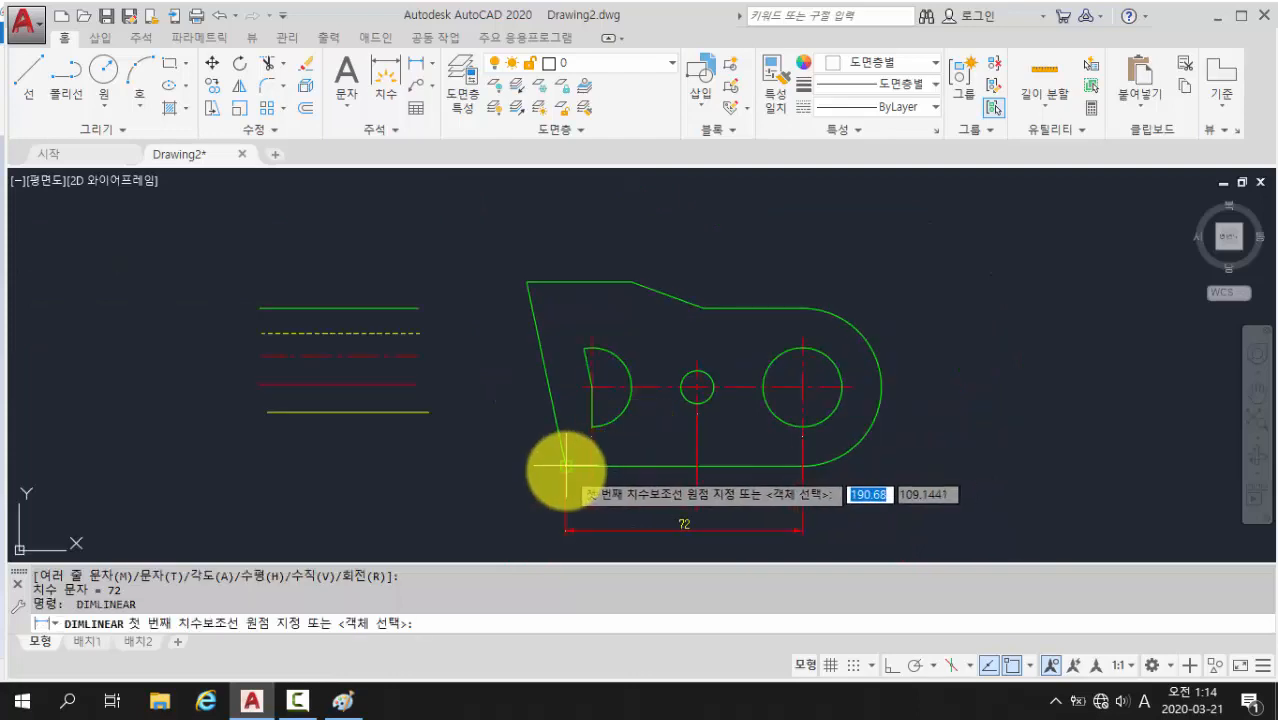
{"action": "left_click", "coordinate": [566, 463]}
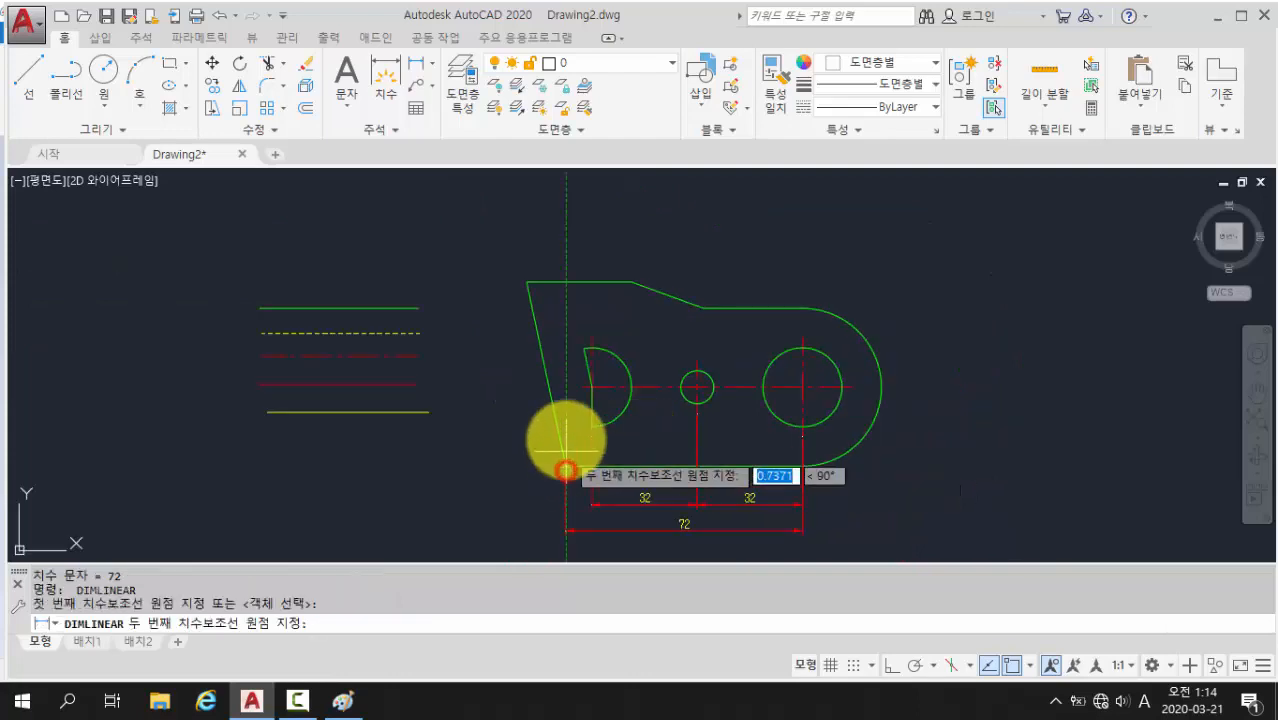
{"action": "left_click", "coordinate": [527, 283]}
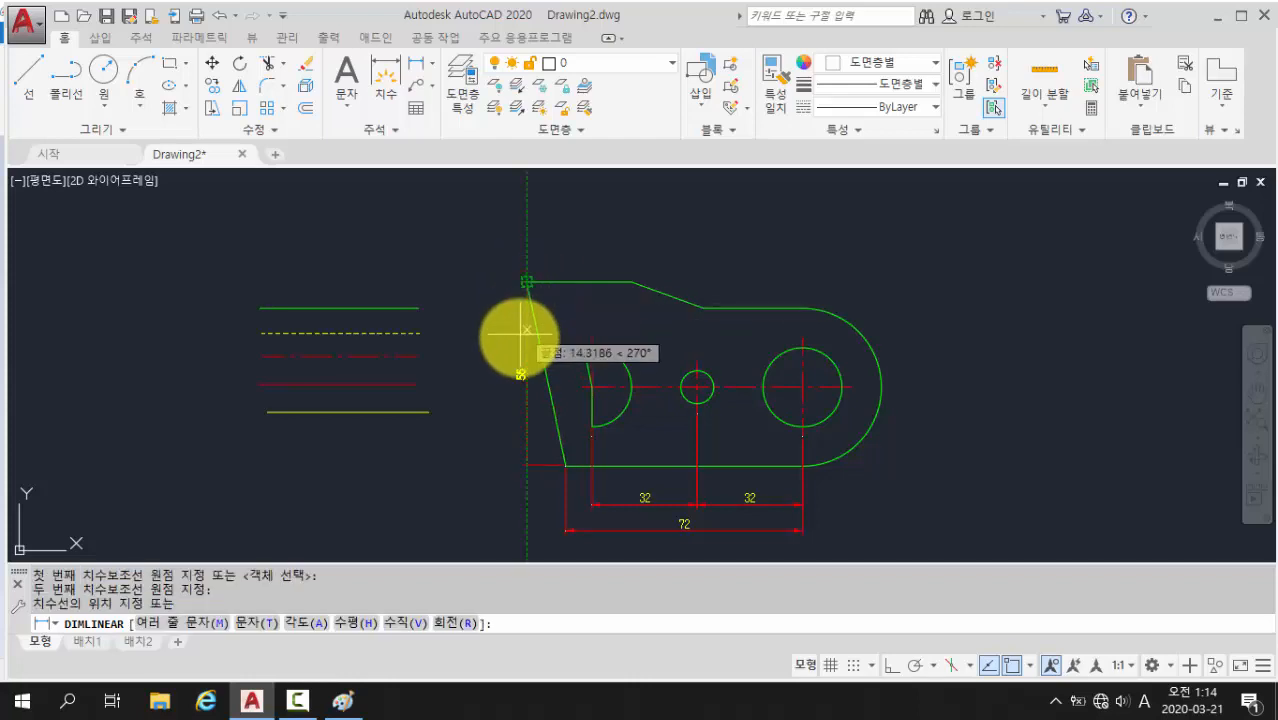
{"action": "left_click", "coordinate": [497, 397]}
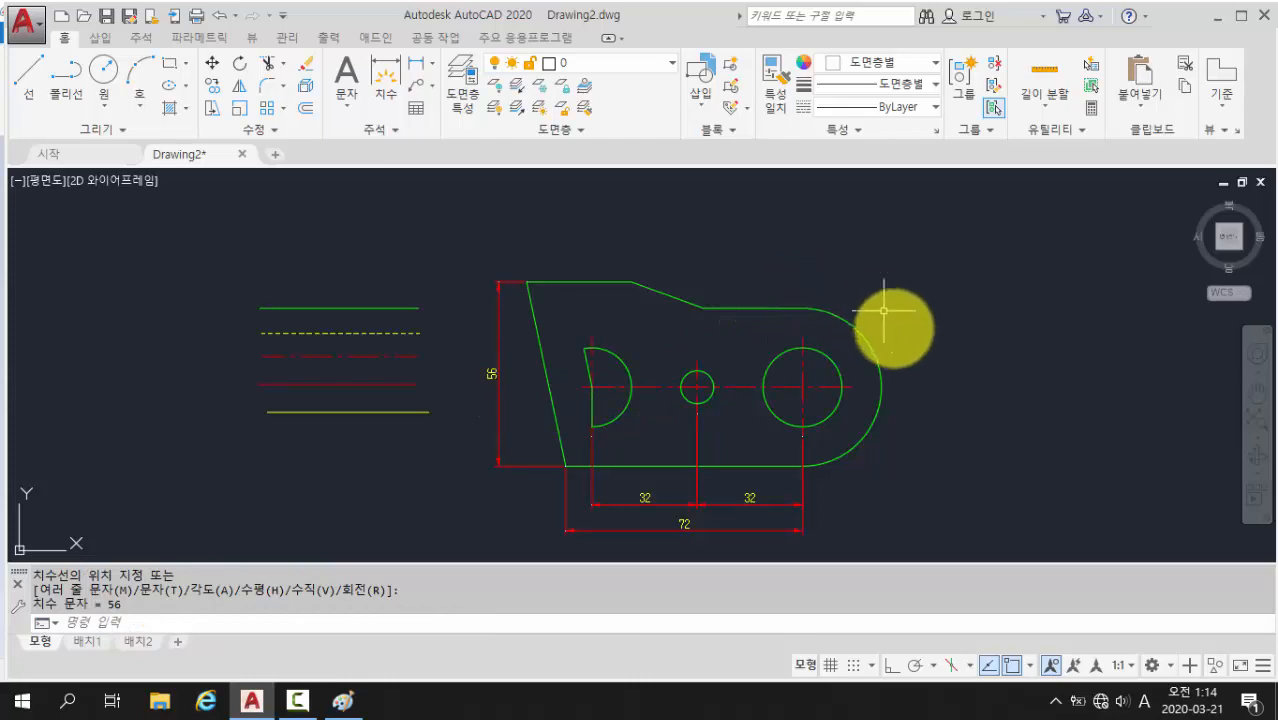
- Add a vertical linear dimension right of the part between the lower and upper ends of the large outer arc
{"action": "key", "text": "Return"}
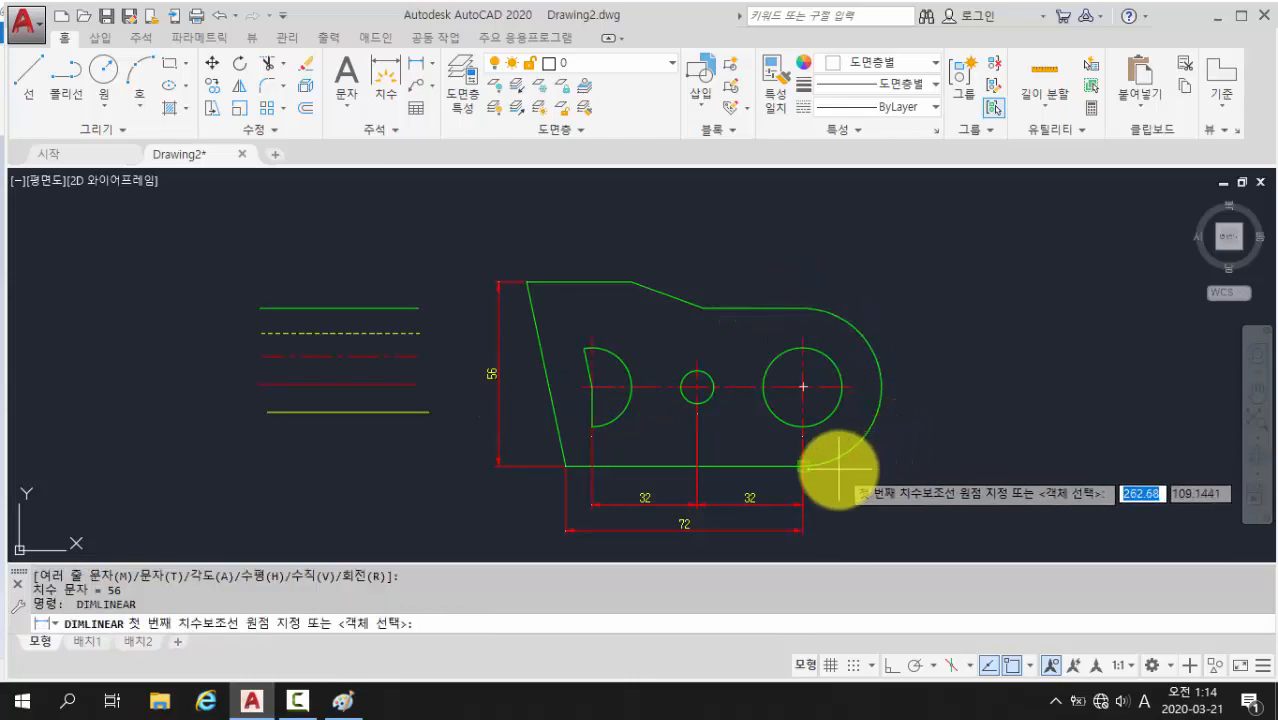
{"action": "left_click", "coordinate": [803, 464]}
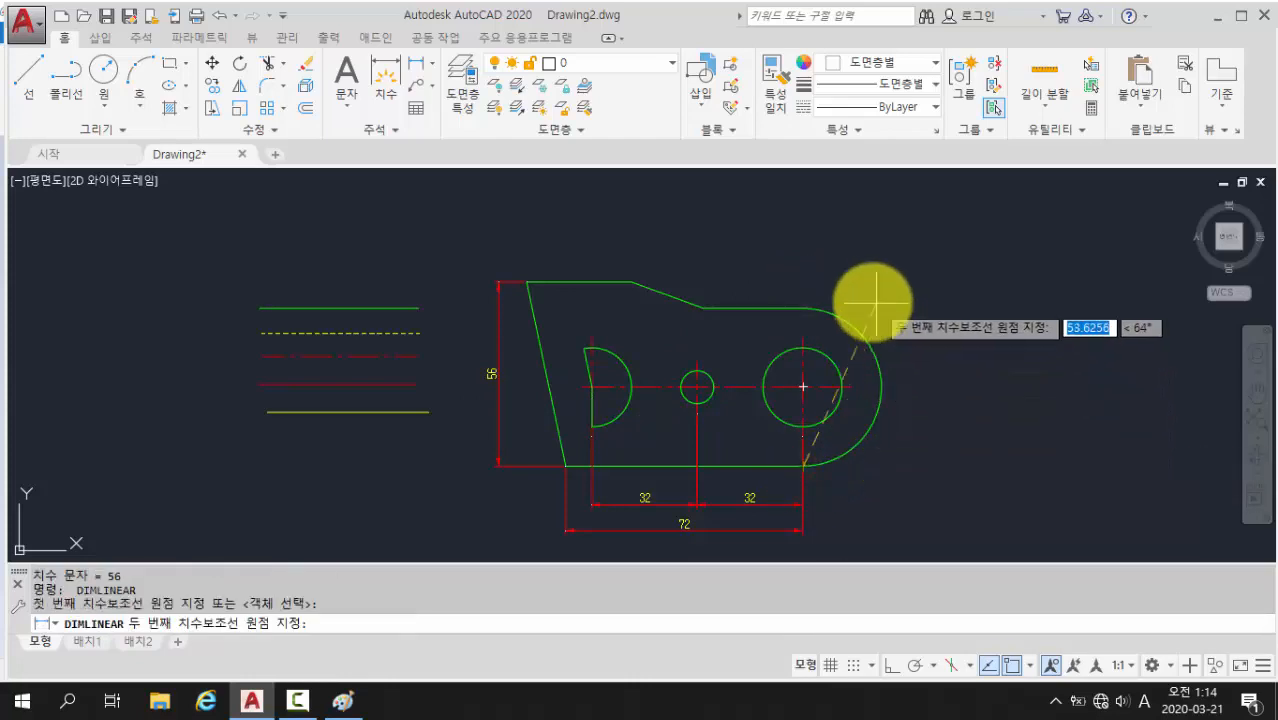
{"action": "left_click", "coordinate": [803, 306]}
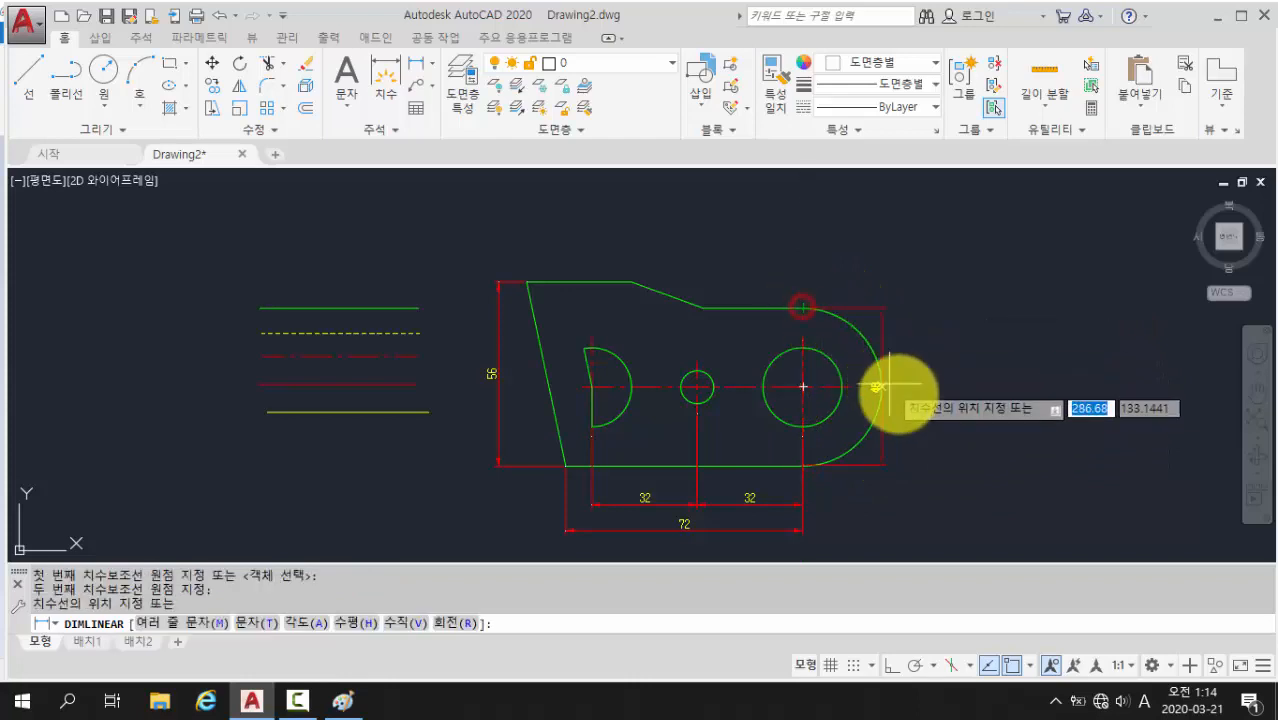
{"action": "left_click", "coordinate": [915, 405]}
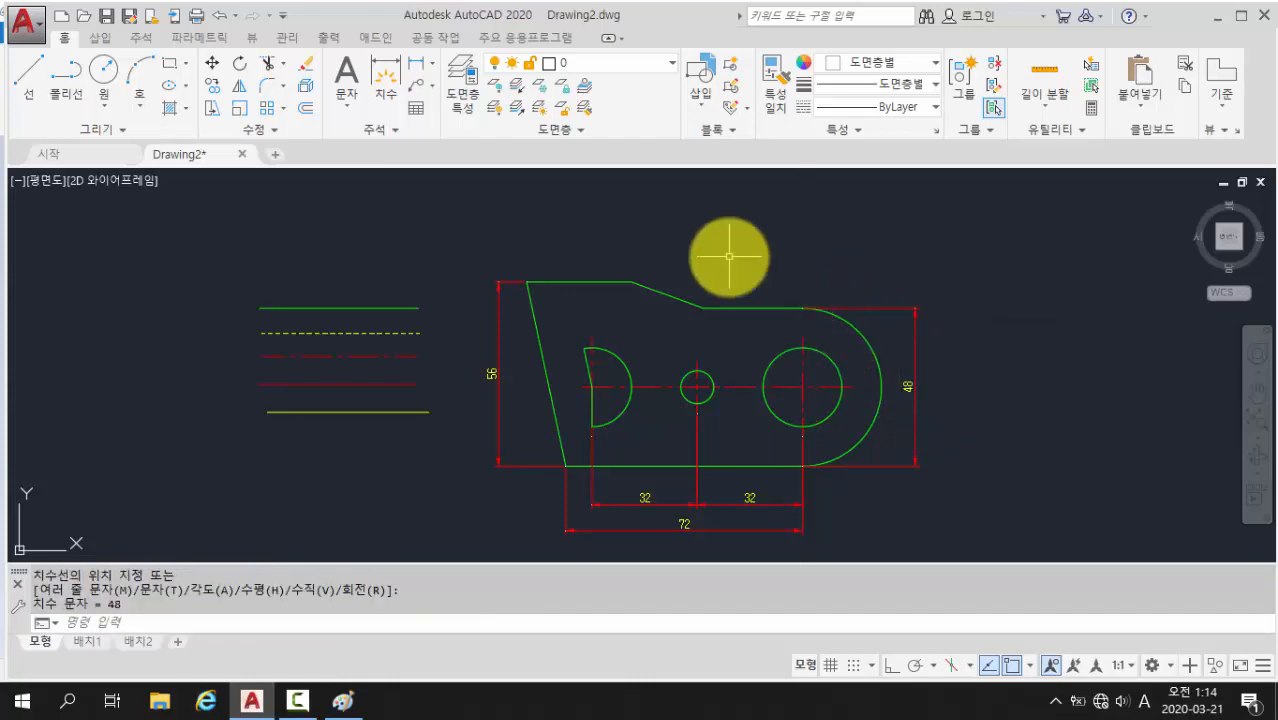
- Add a horizontal linear dimension along the short upper edge, from the slope's lower end to the large arc's start, placed above the part
{"action": "key", "text": "Return"}
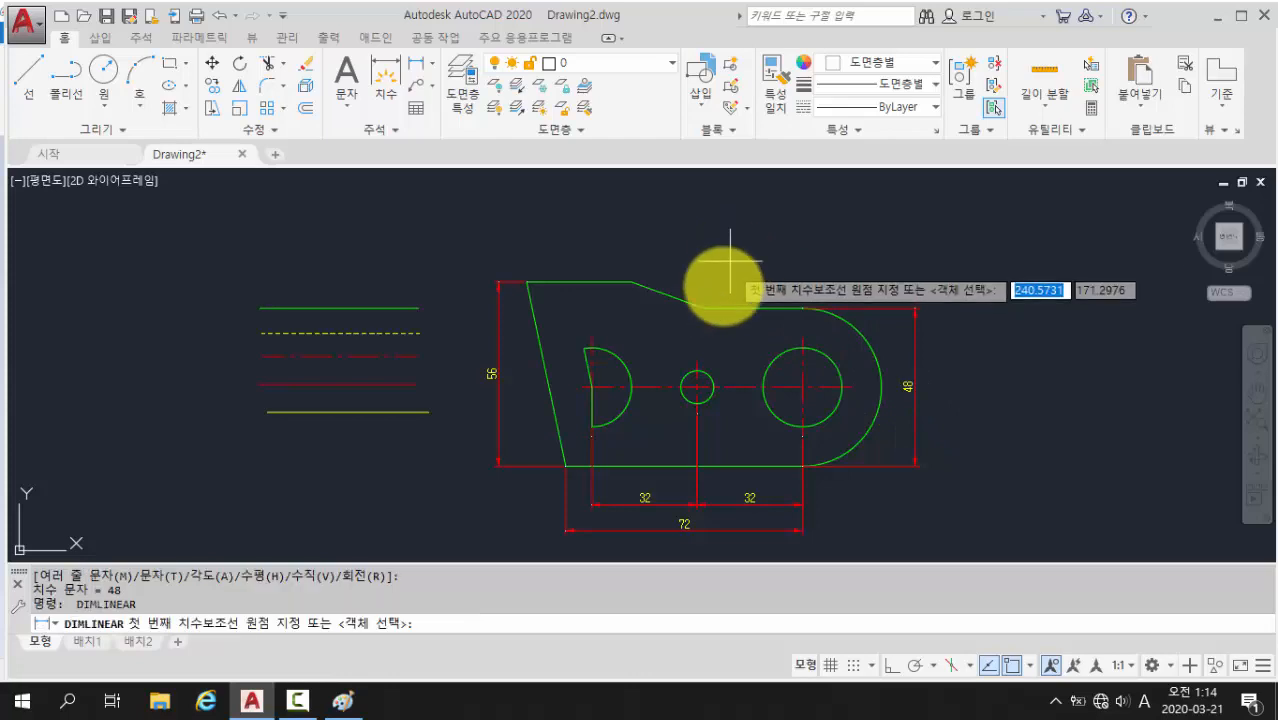
{"action": "left_click", "coordinate": [703, 308]}
{"action": "left_click", "coordinate": [803, 308]}
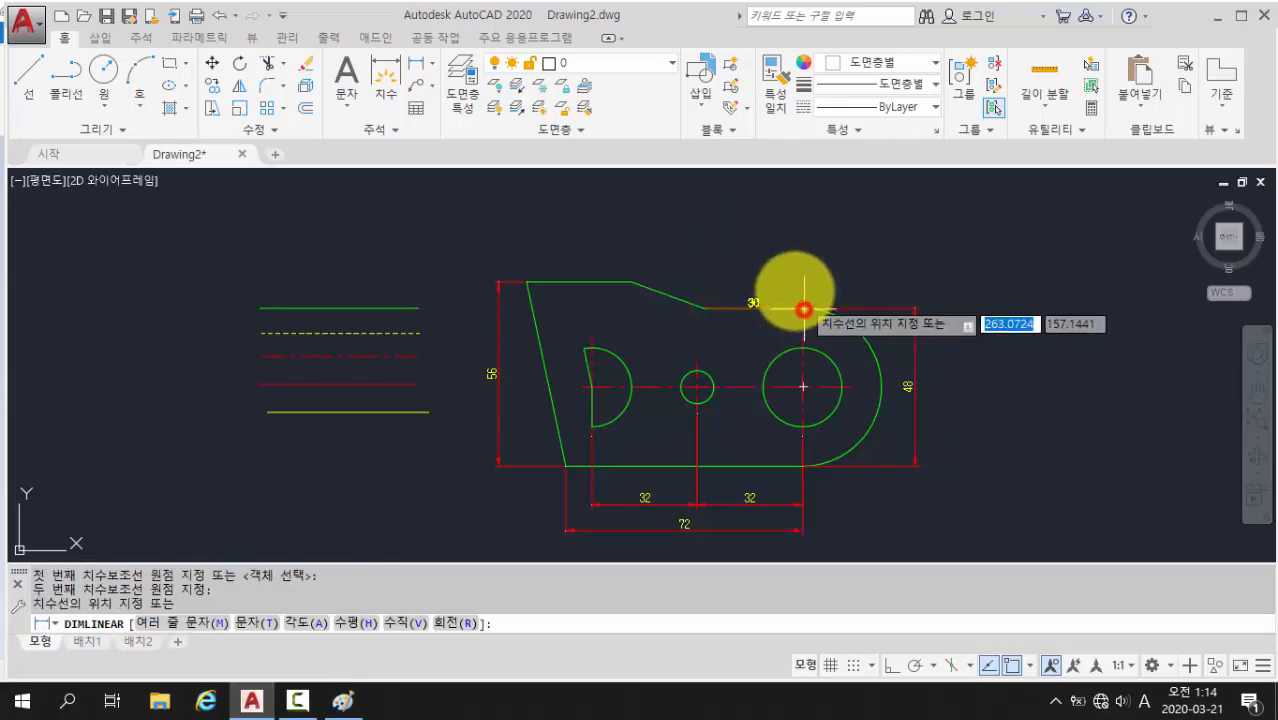
{"action": "left_click", "coordinate": [781, 255]}
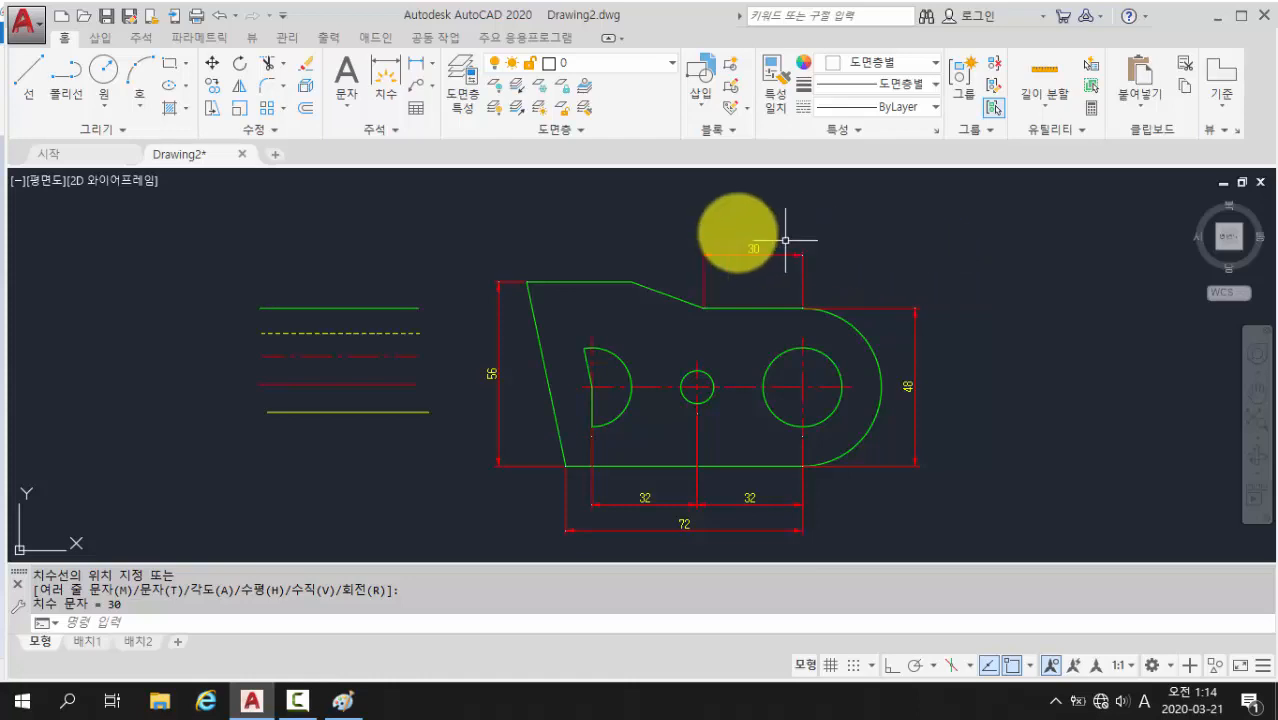
- Add an angular dimension between the slanted side edge and the bottom edge, placed outside the part's lower-left corner
{"action": "left_click", "coordinate": [432, 66]}
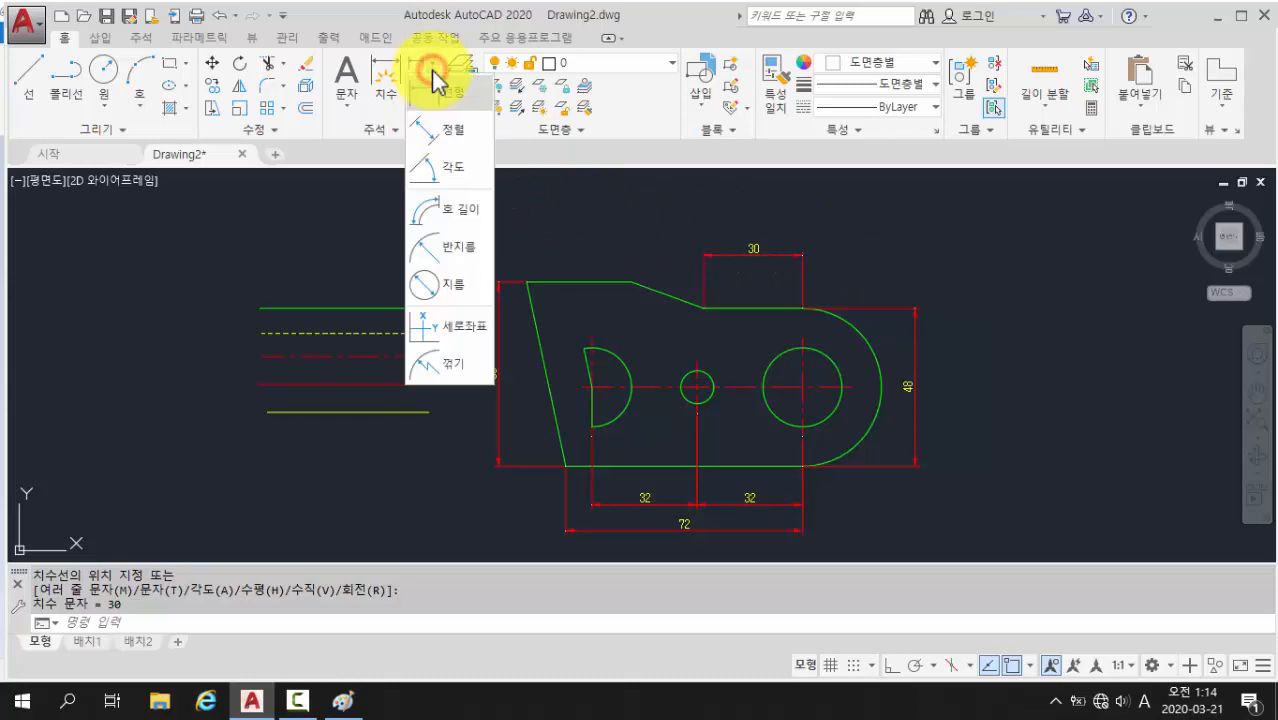
{"action": "left_click", "coordinate": [446, 162]}
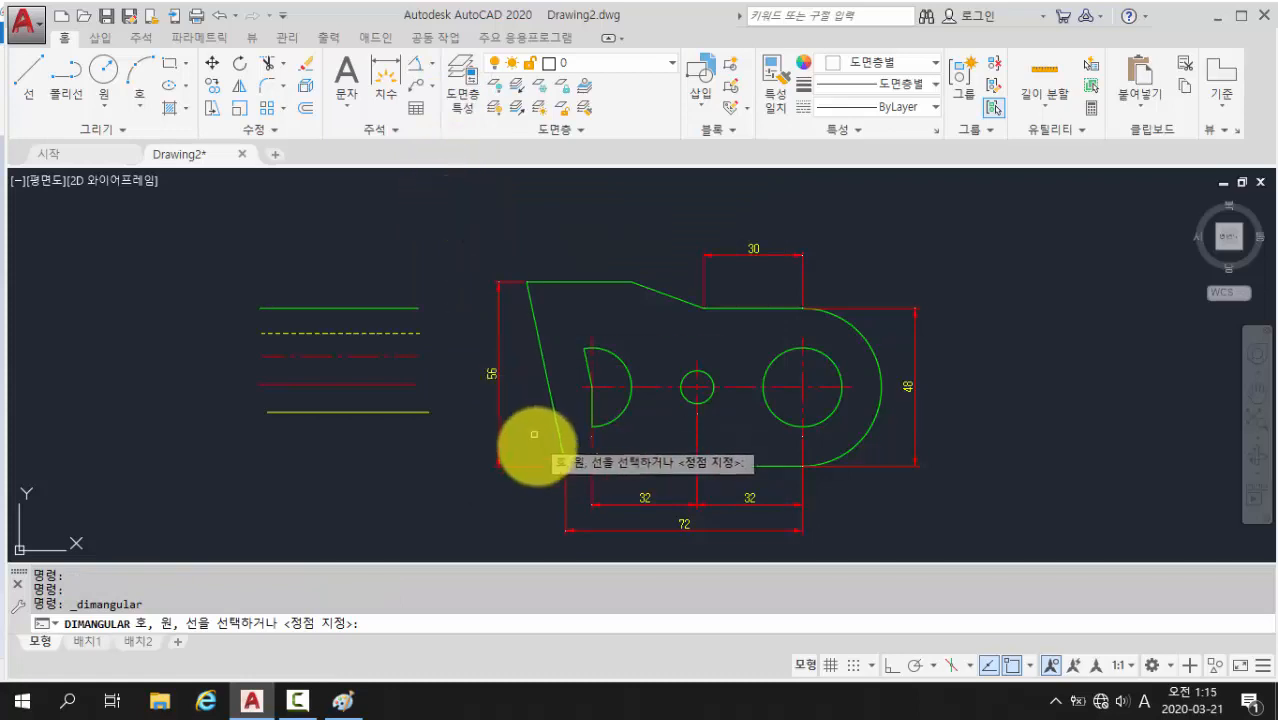
{"action": "scroll", "coordinate": [536, 442], "scroll_direction": "up", "scroll_amount": 5}
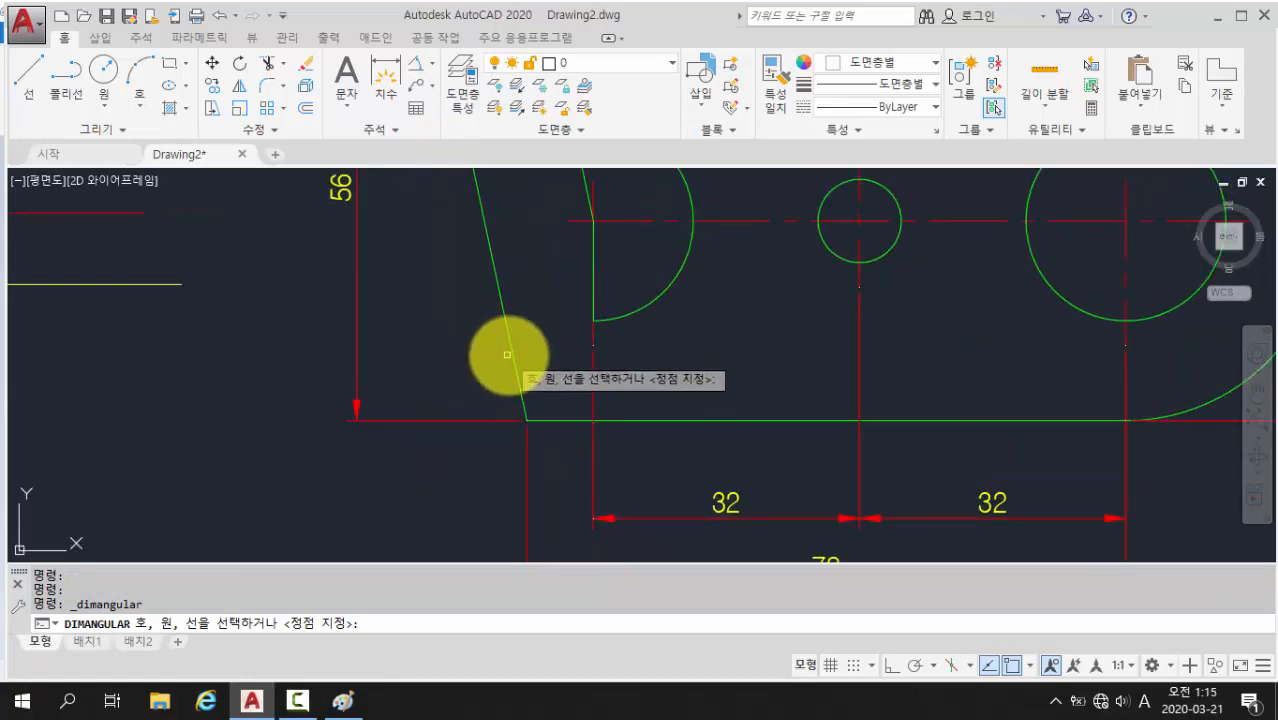
{"action": "left_click", "coordinate": [513, 354]}
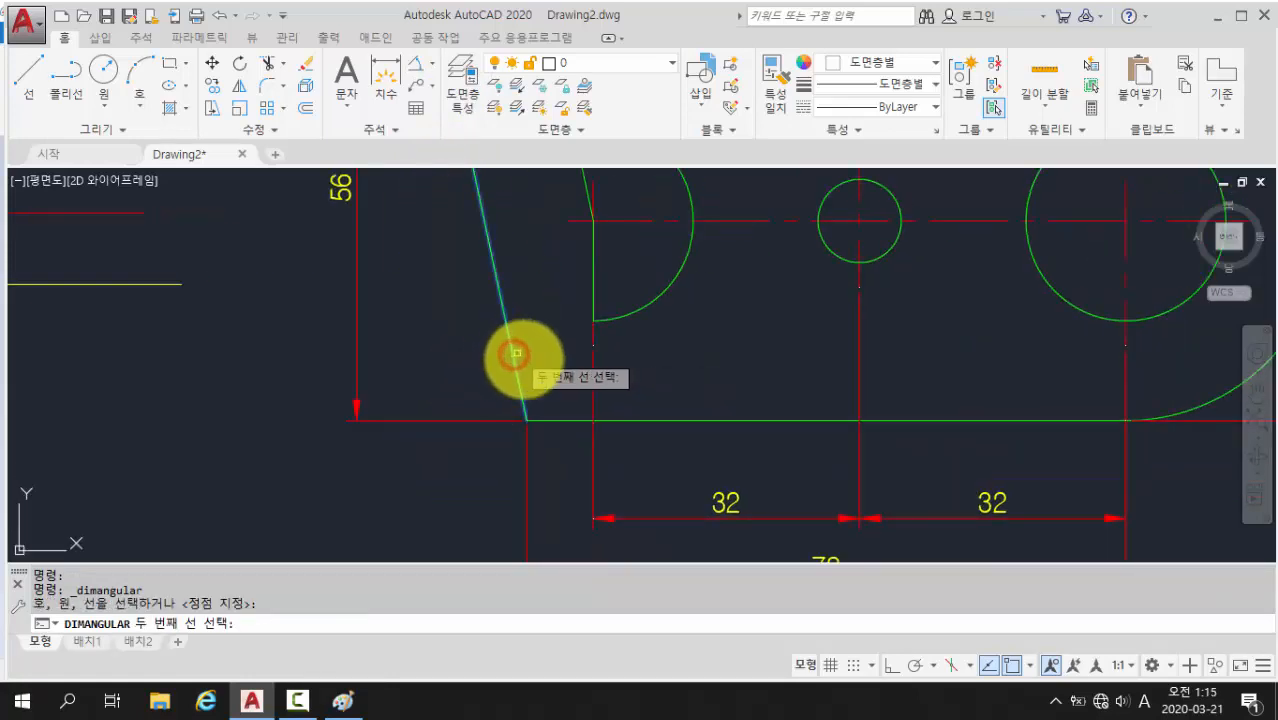
{"action": "left_click", "coordinate": [579, 420]}
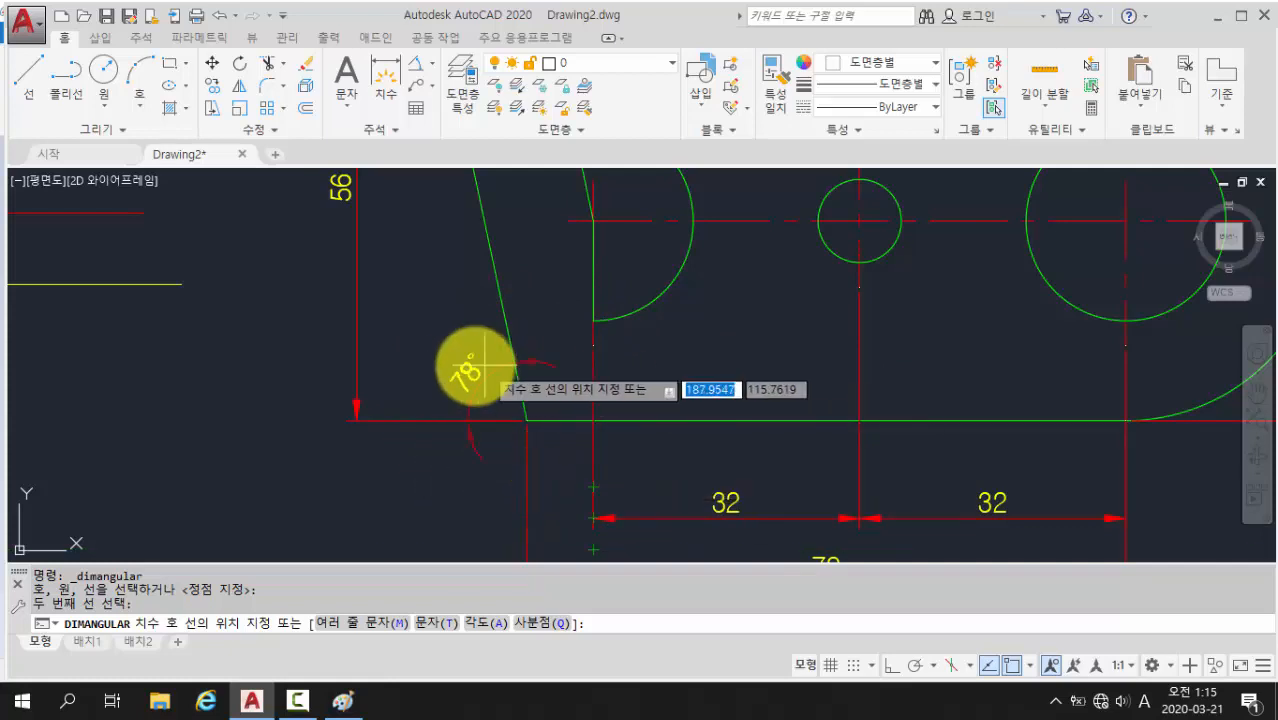
{"action": "left_click", "coordinate": [430, 352]}
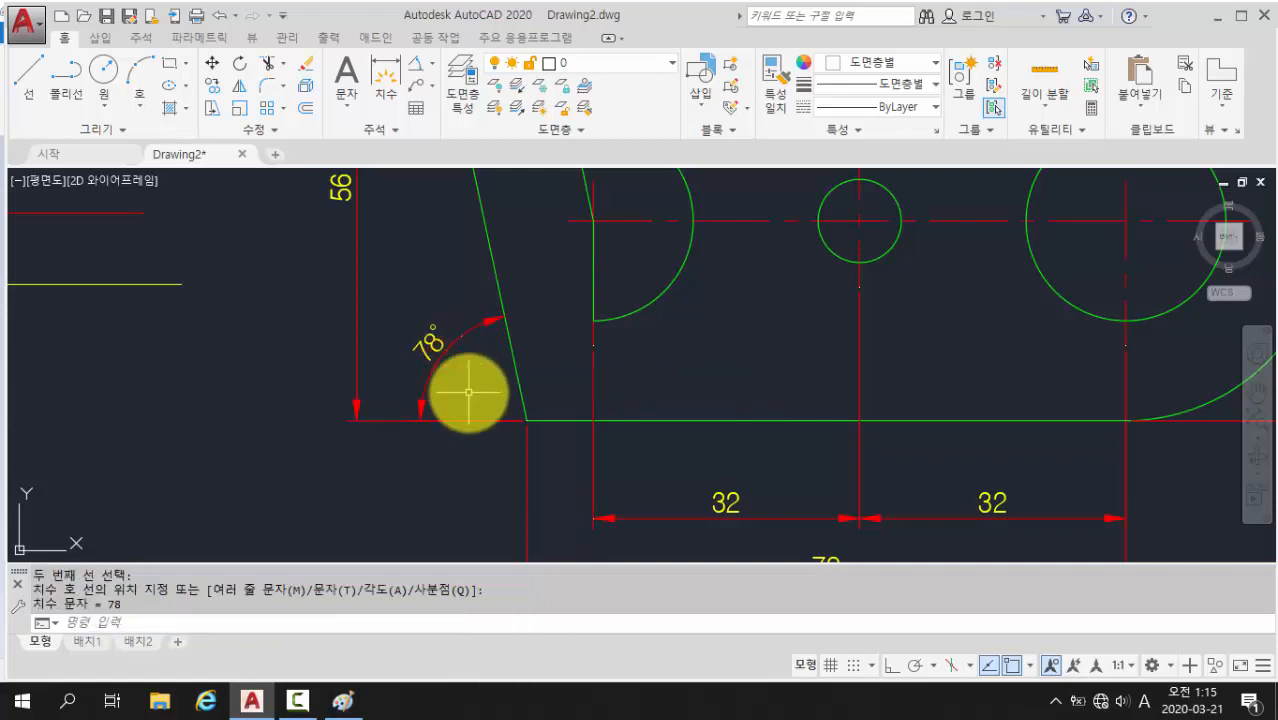
- Add an angular dimension between the half-round cutout's slanted and vertical edges, placed on the cutout's left side
{"action": "middle_click_drag", "start_coordinate": [513, 294], "coordinate": [471, 414]}
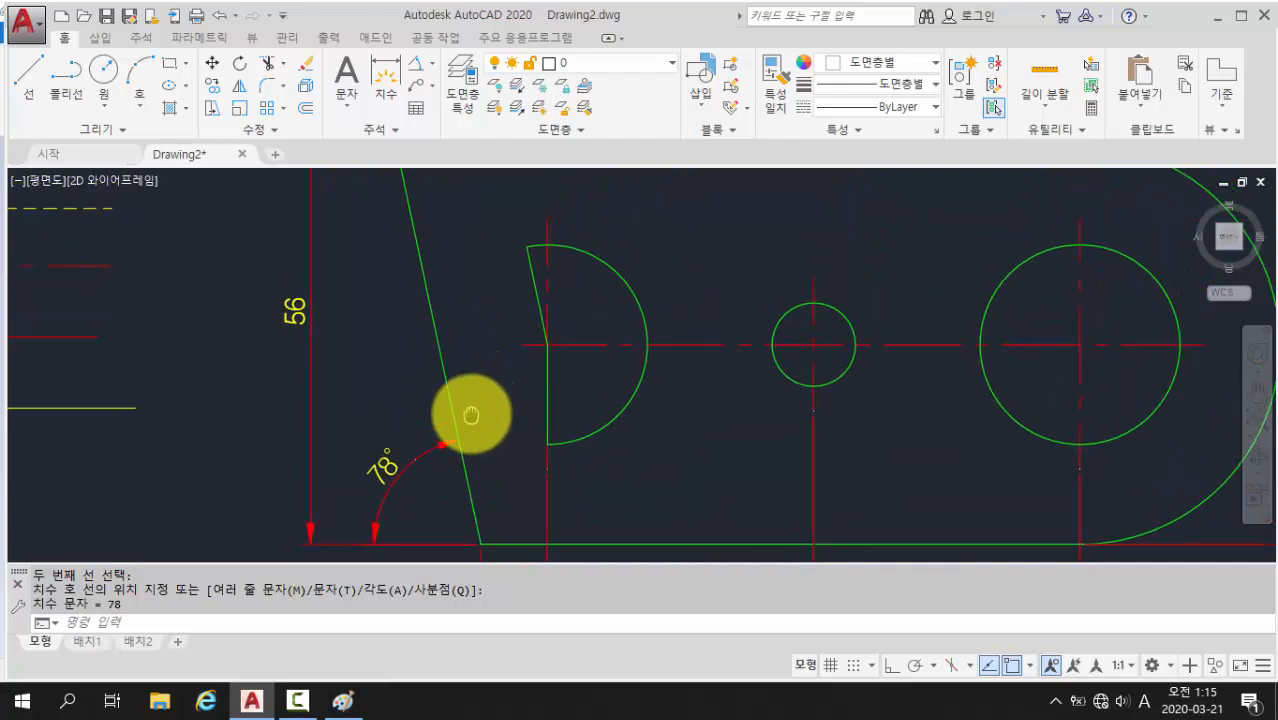
{"action": "left_click", "coordinate": [418, 66]}
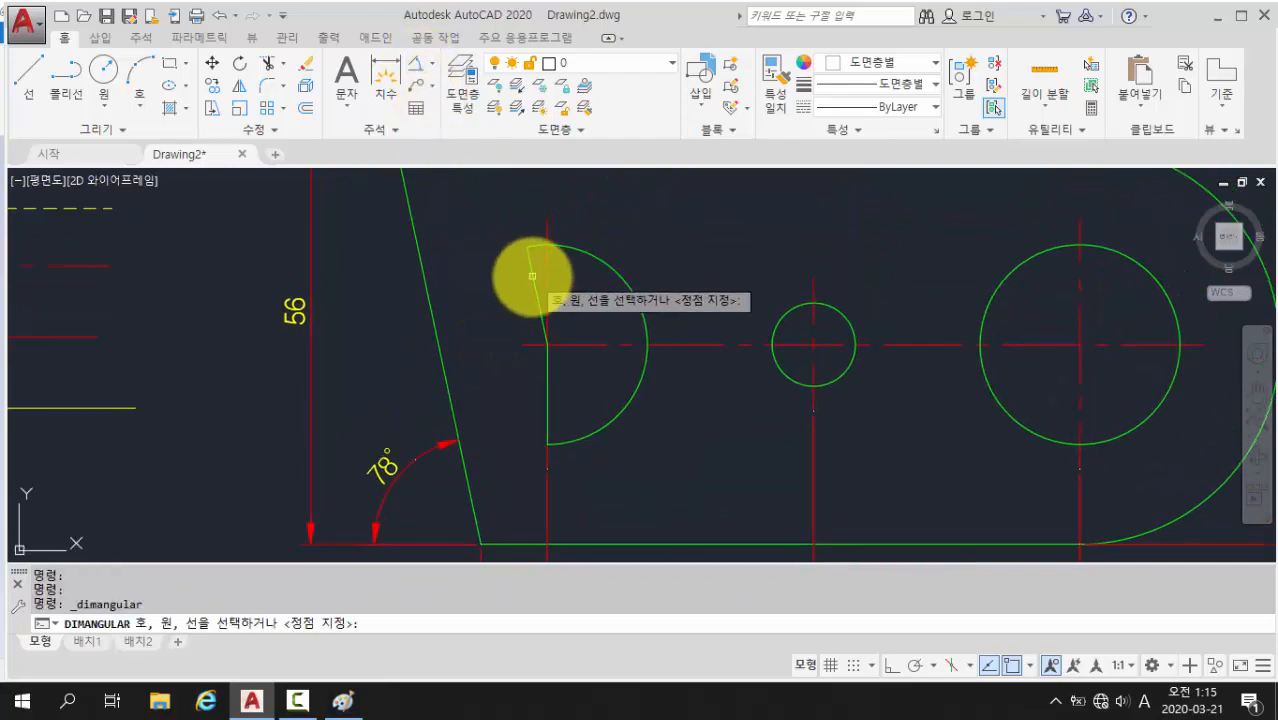
{"action": "left_click", "coordinate": [529, 271]}
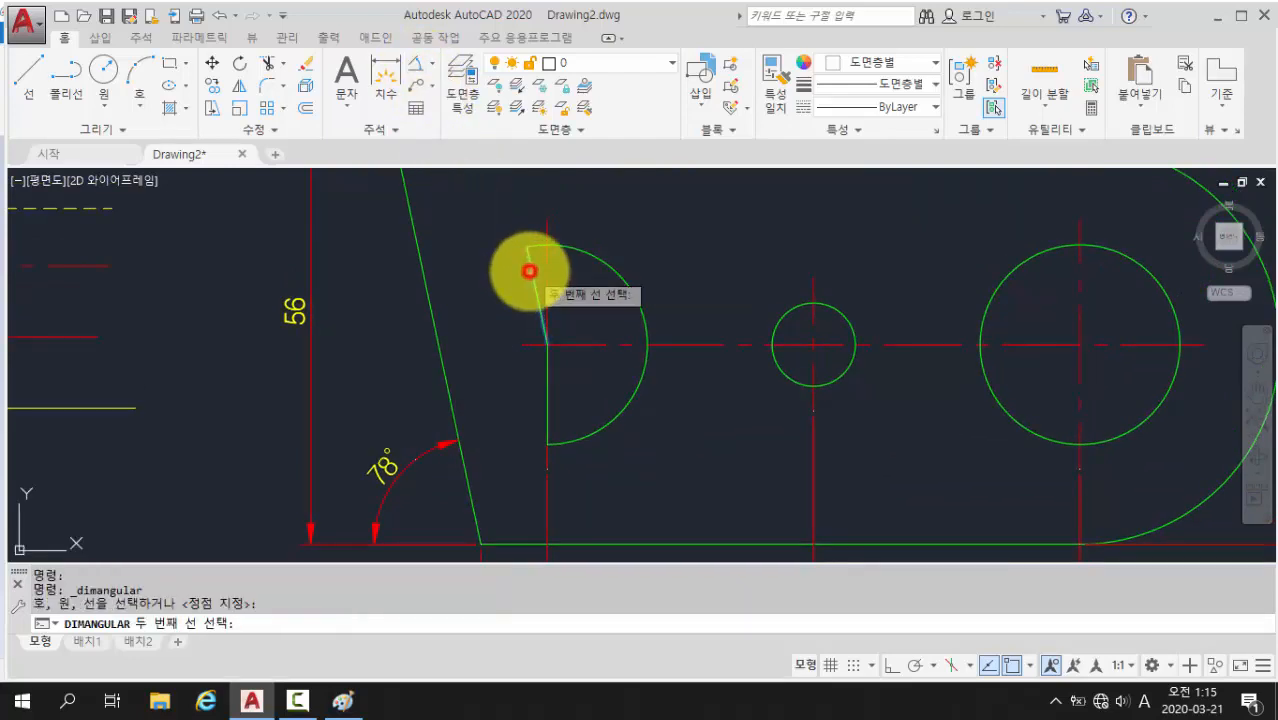
{"action": "left_click", "coordinate": [545, 426]}
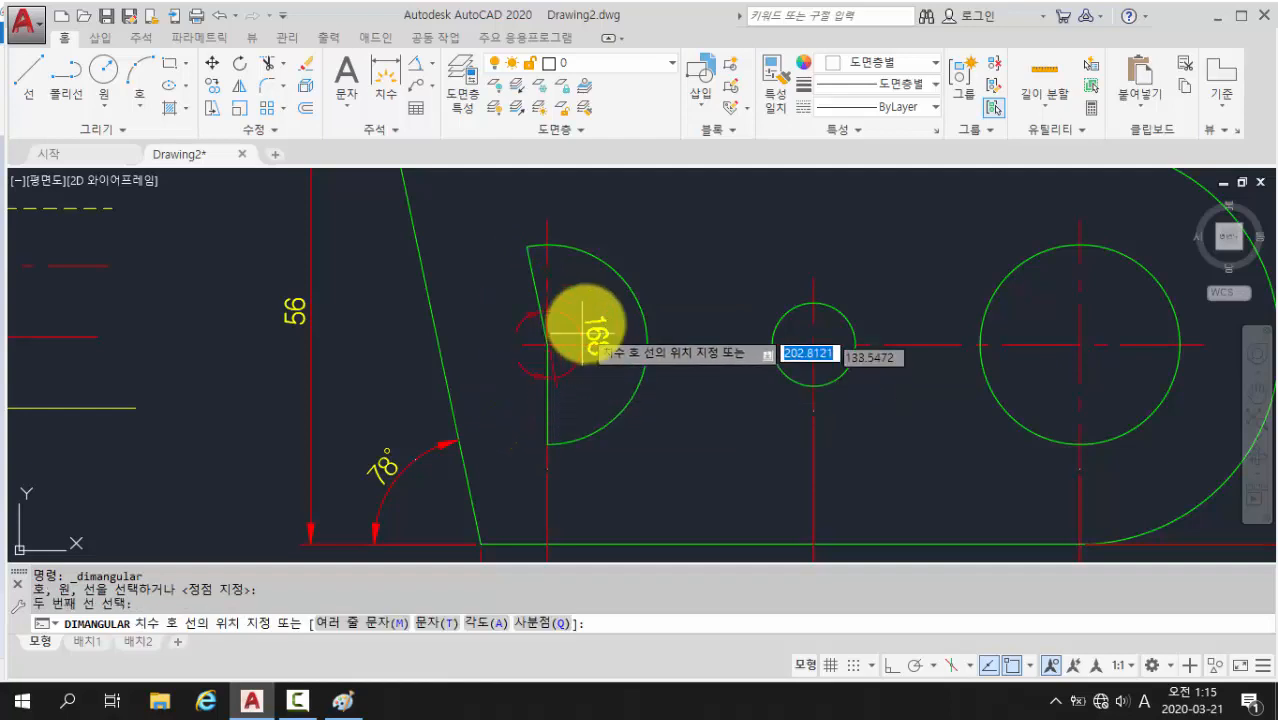
{"action": "left_click", "coordinate": [487, 368]}
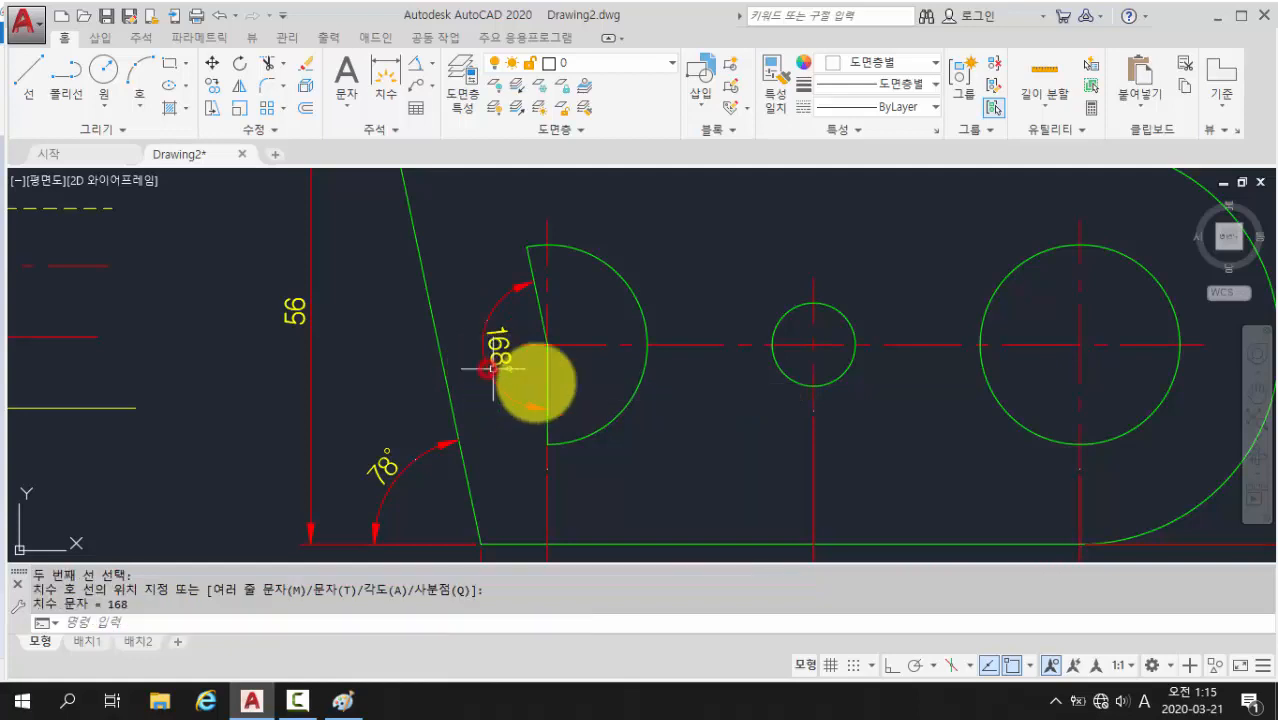
- Add an angular dimension between the sloped upper edge and the short horizontal upper edge, placed left of the slope
{"action": "scroll", "coordinate": [651, 401], "scroll_direction": "down", "scroll_amount": 2}
{"action": "middle_click_drag", "start_coordinate": [662, 322], "coordinate": [556, 388]}
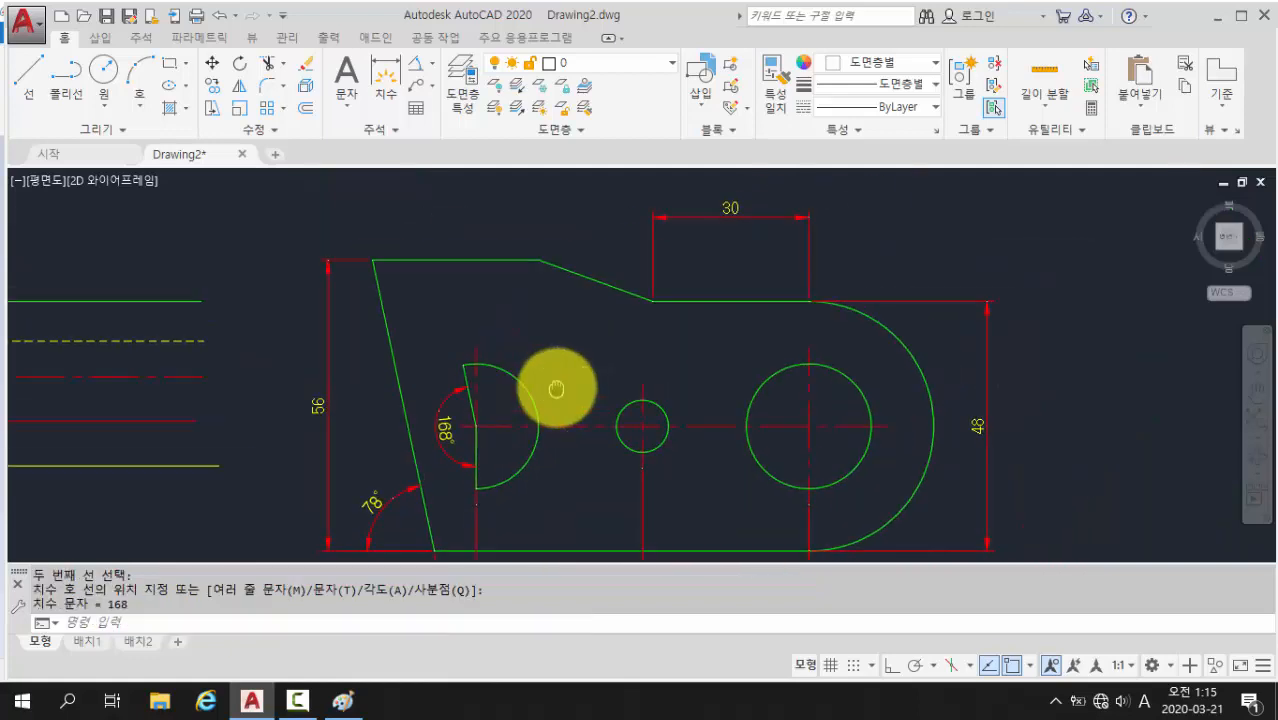
{"action": "left_click", "coordinate": [418, 69]}
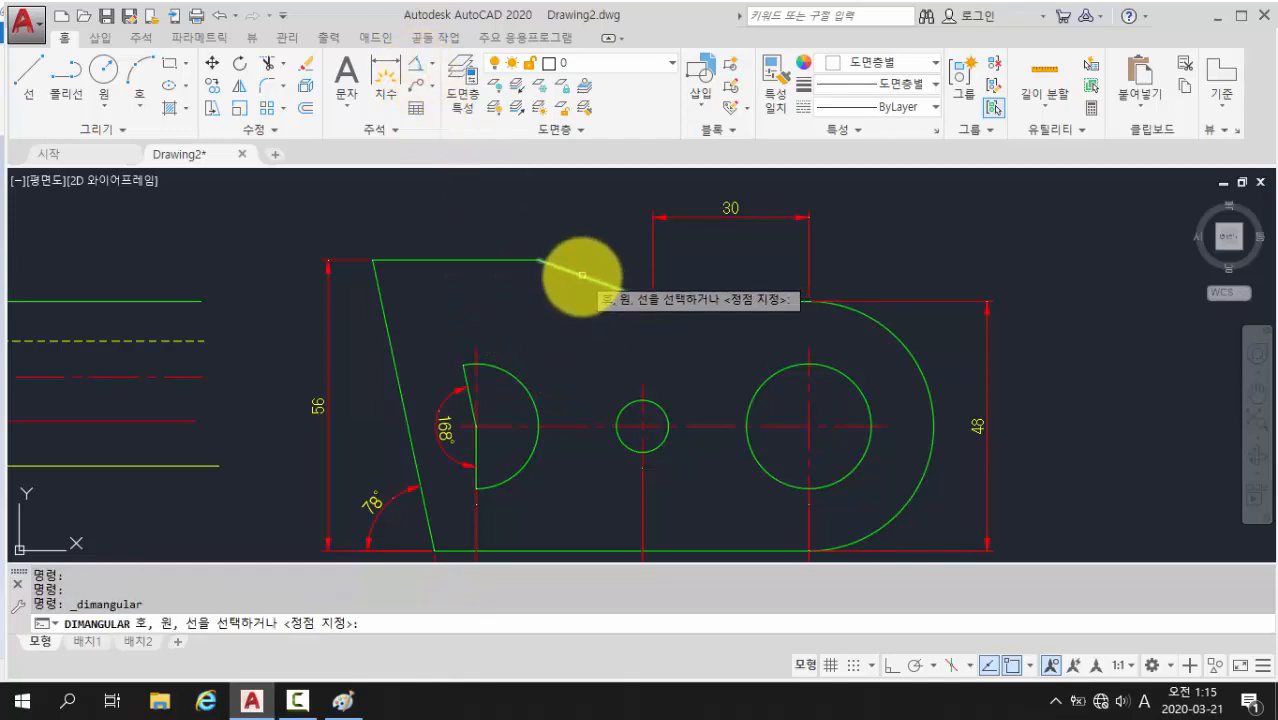
{"action": "left_click", "coordinate": [580, 276]}
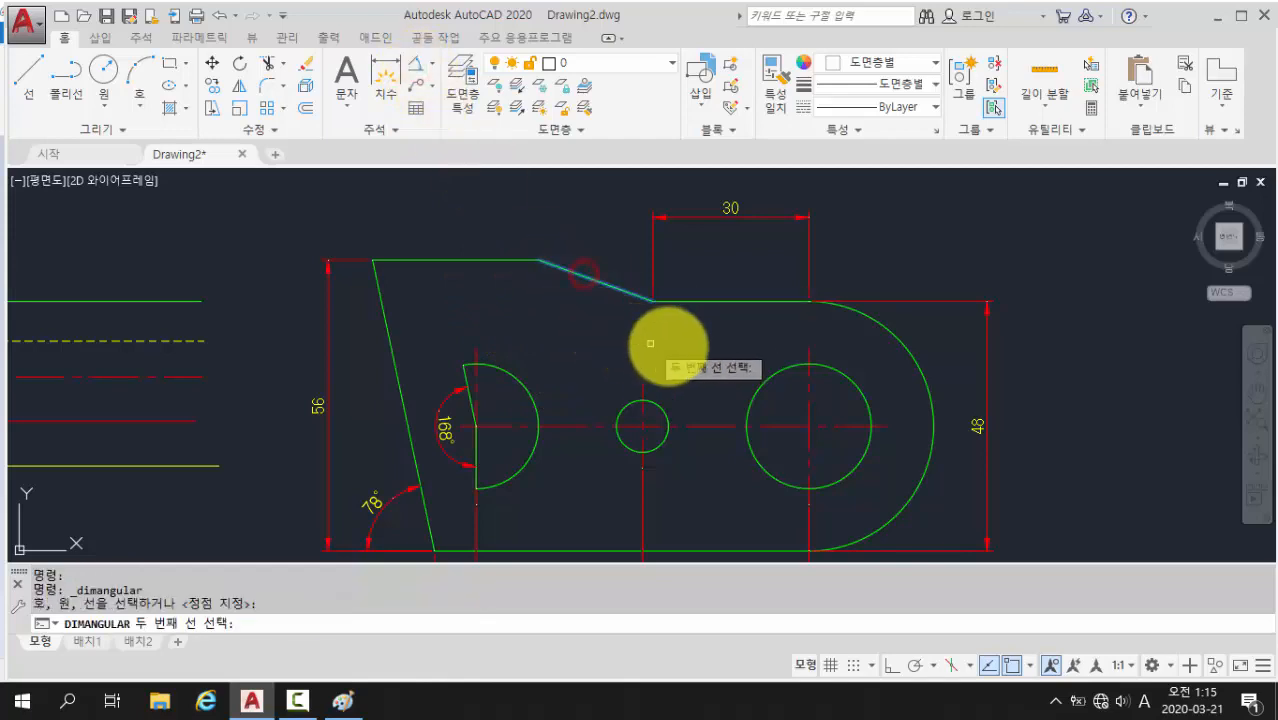
{"action": "left_click", "coordinate": [715, 300]}
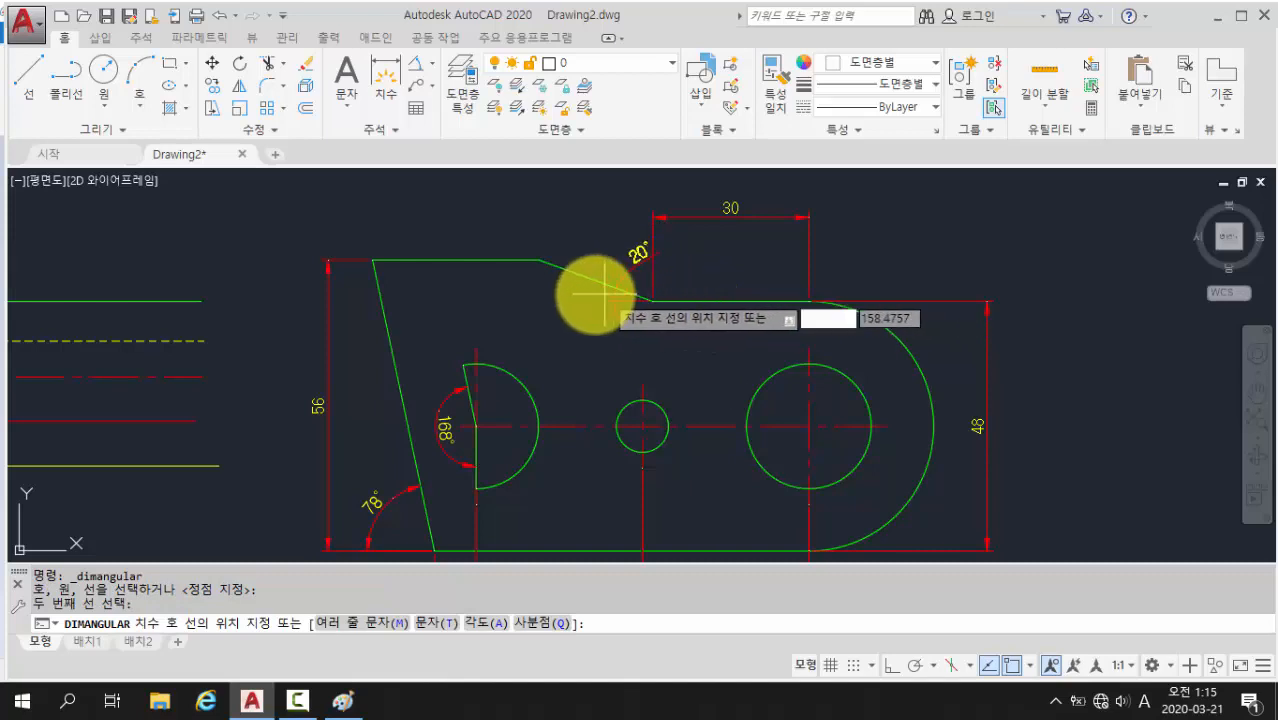
{"action": "left_click", "coordinate": [476, 281]}
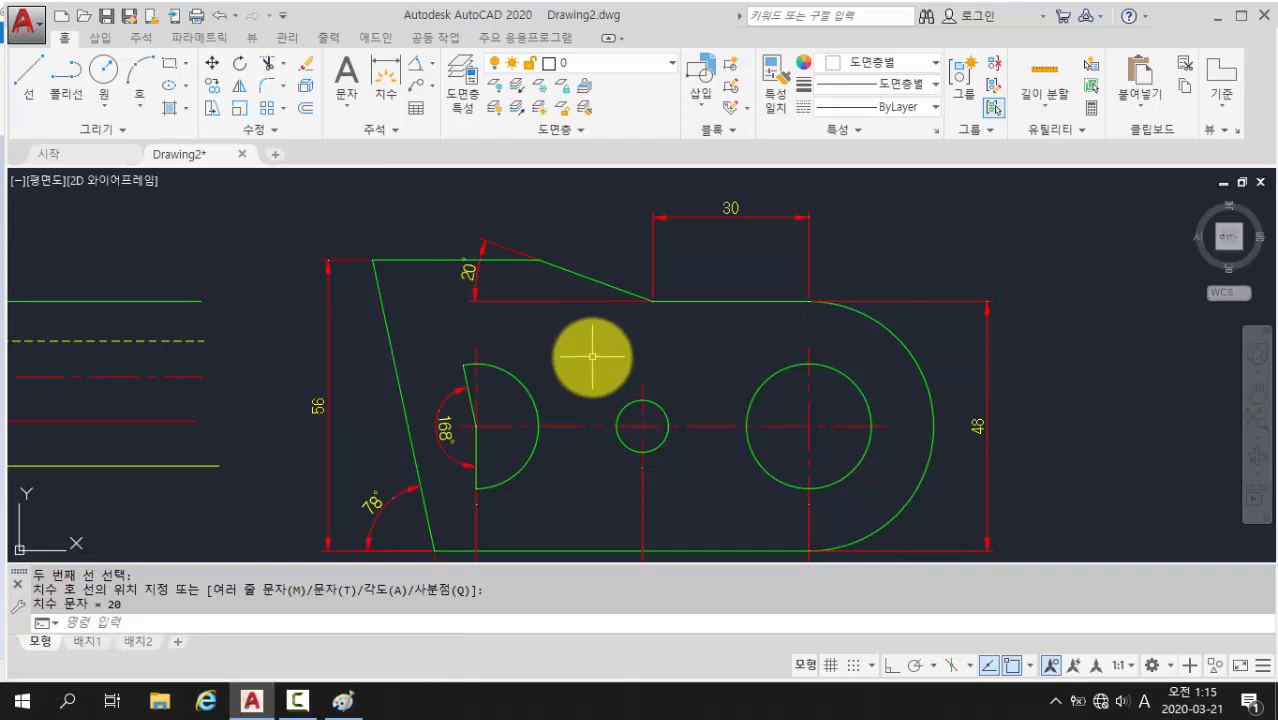
- Add a diameter dimension to the small middle circle, with its text placed outside to the upper left
{"action": "middle_click_drag", "start_coordinate": [592, 357], "coordinate": [603, 323]}
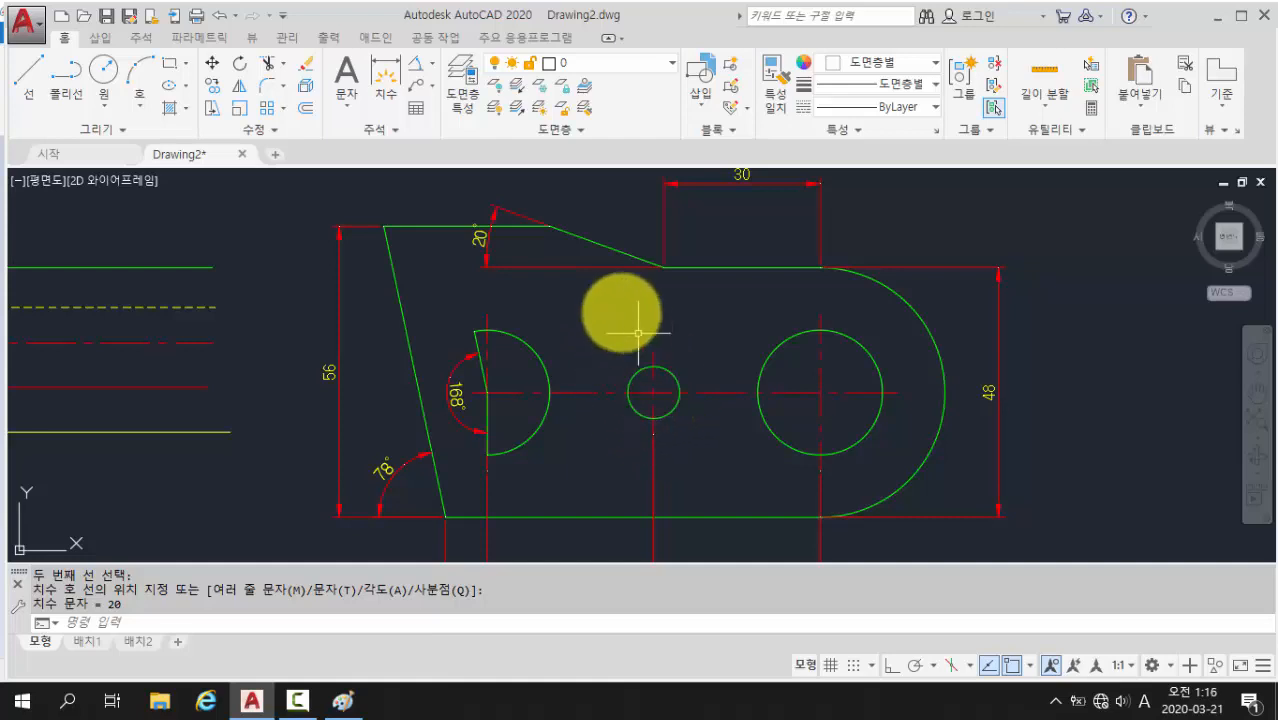
{"action": "left_click", "coordinate": [436, 64]}
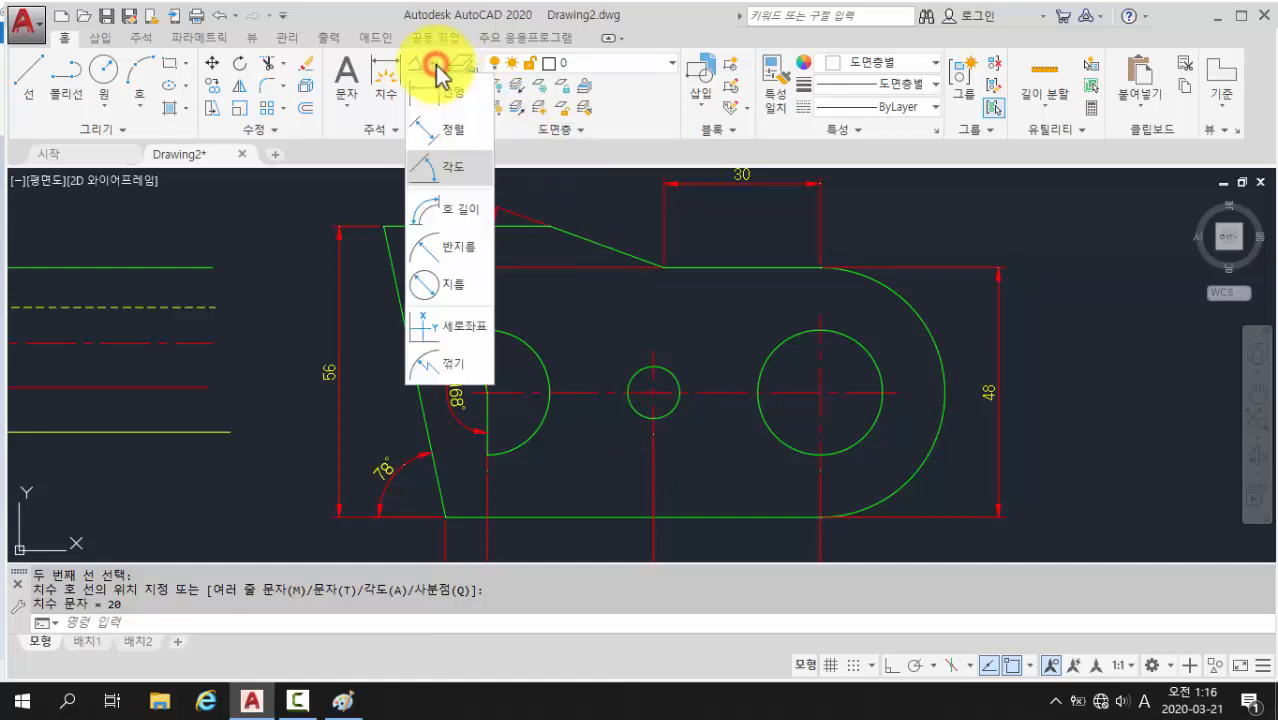
{"action": "left_click", "coordinate": [459, 287]}
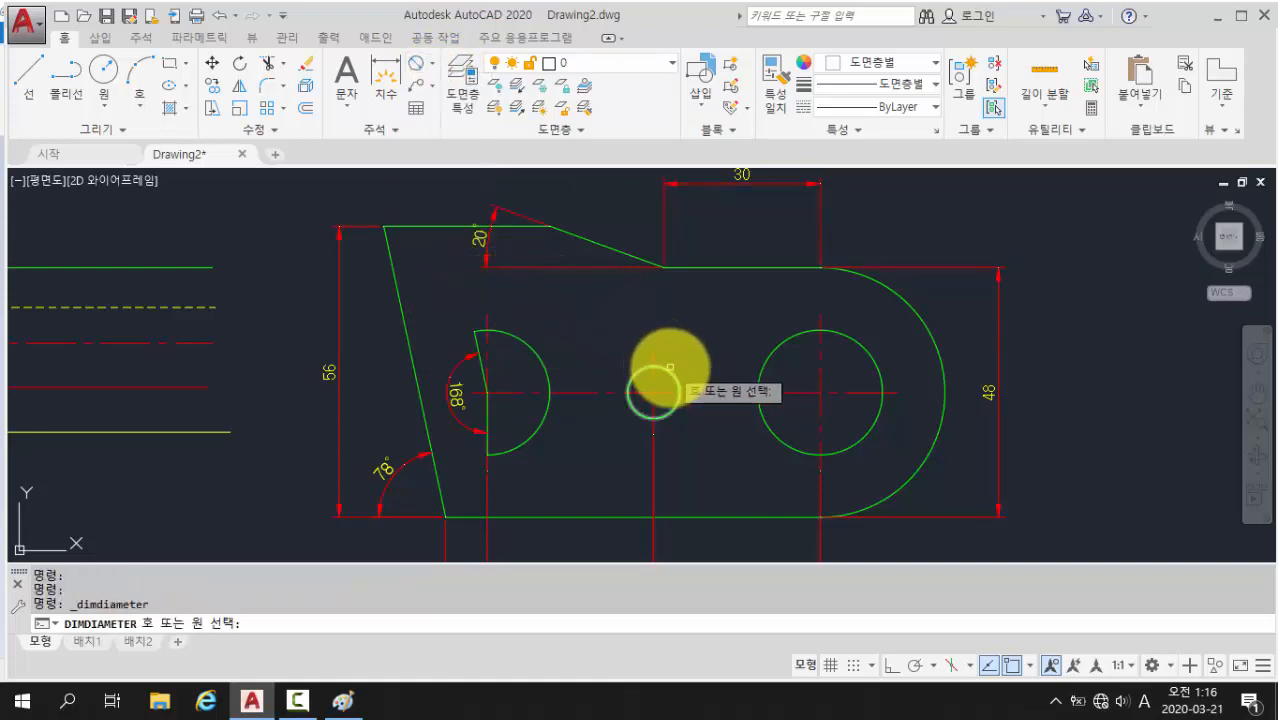
{"action": "left_click", "coordinate": [640, 370]}
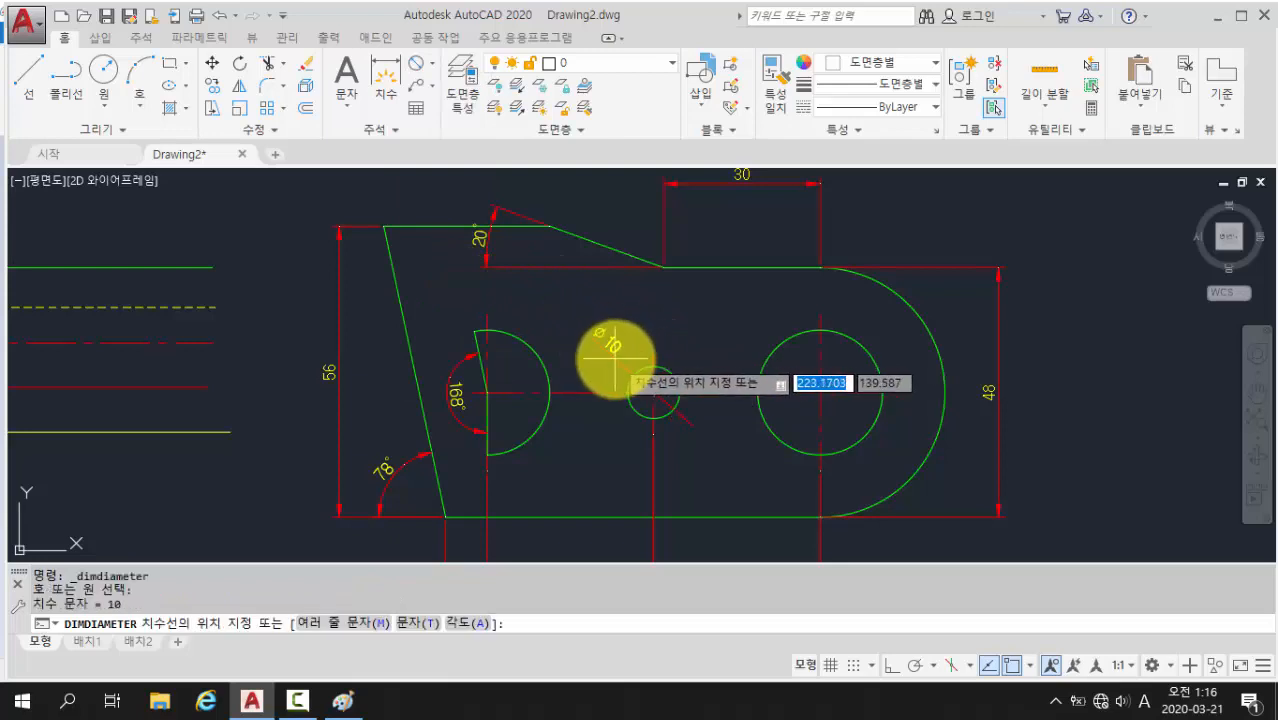
{"action": "left_click", "coordinate": [611, 349]}
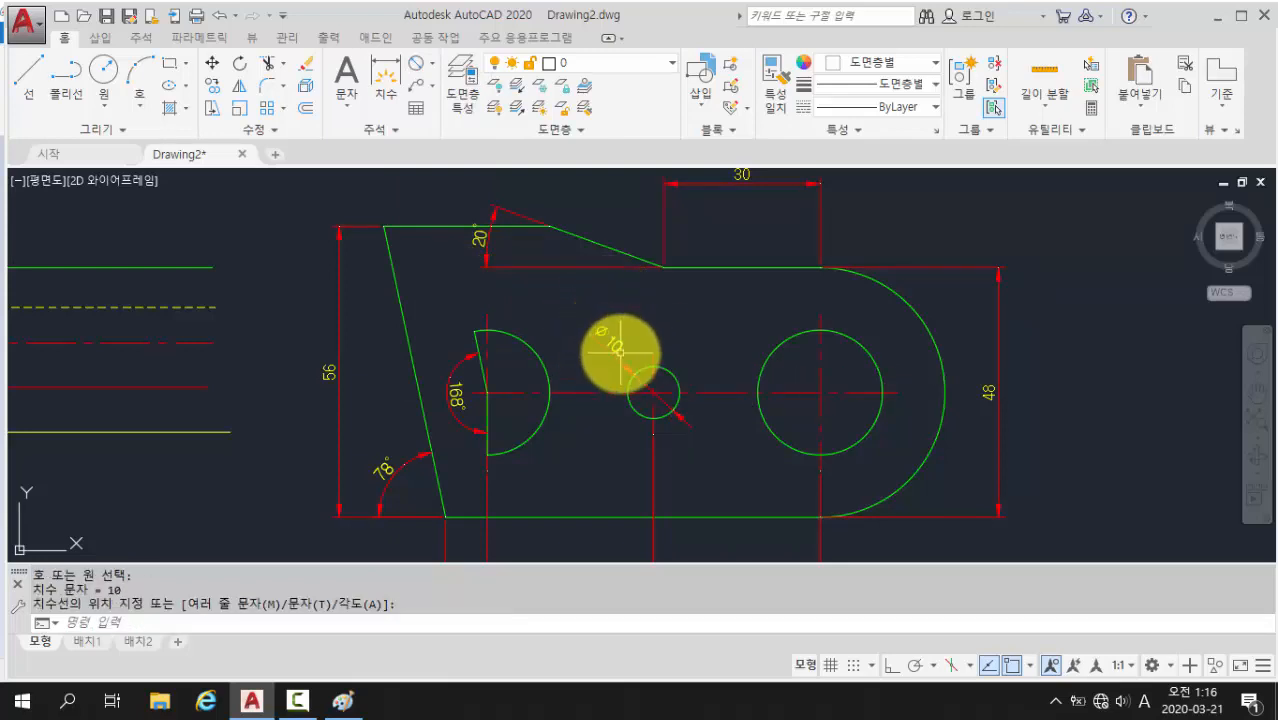
{"action": "left_click", "coordinate": [600, 336]}
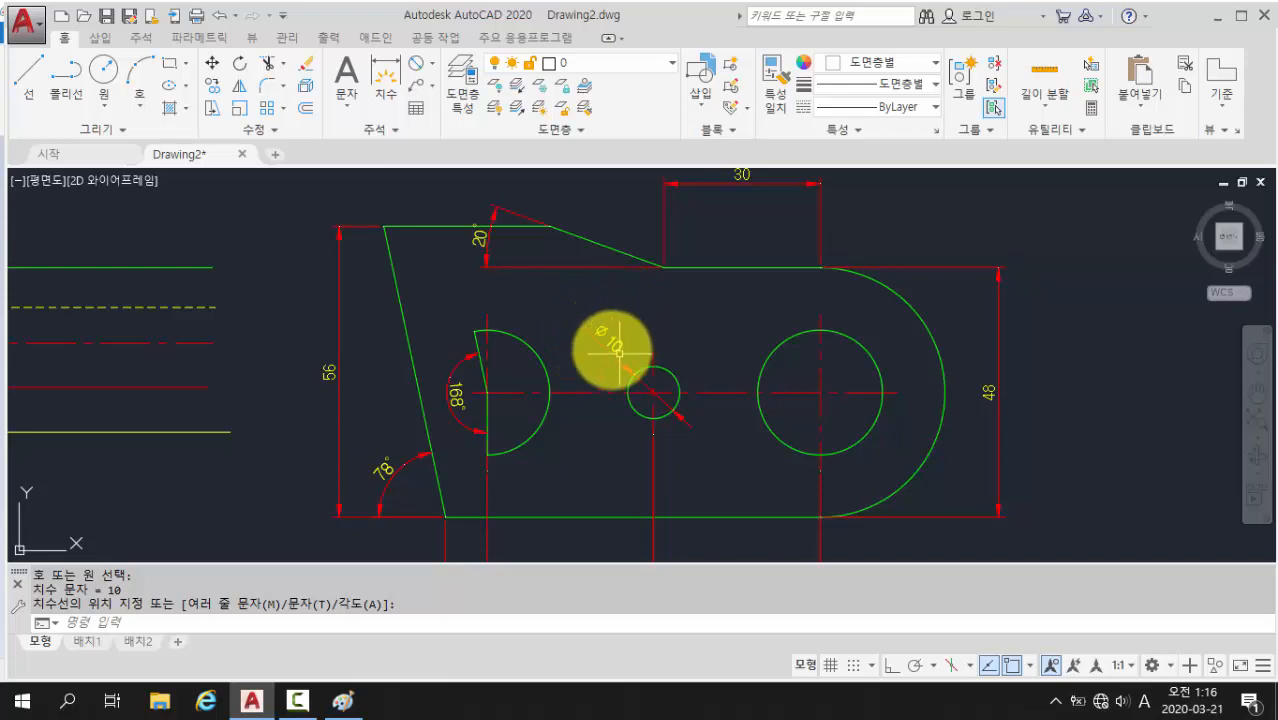
- Add a diameter dimension to the large circle, with its text placed outside to the upper left
{"action": "left_click", "coordinate": [417, 65]}
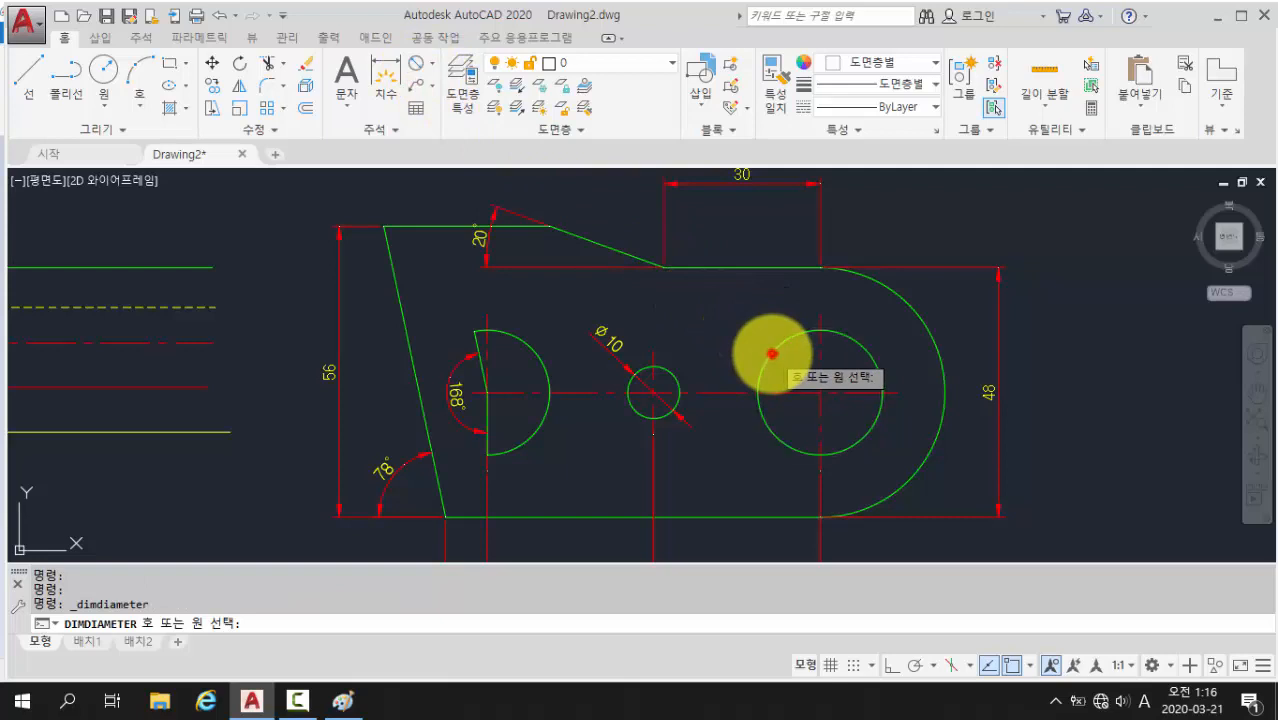
{"action": "left_click", "coordinate": [773, 354]}
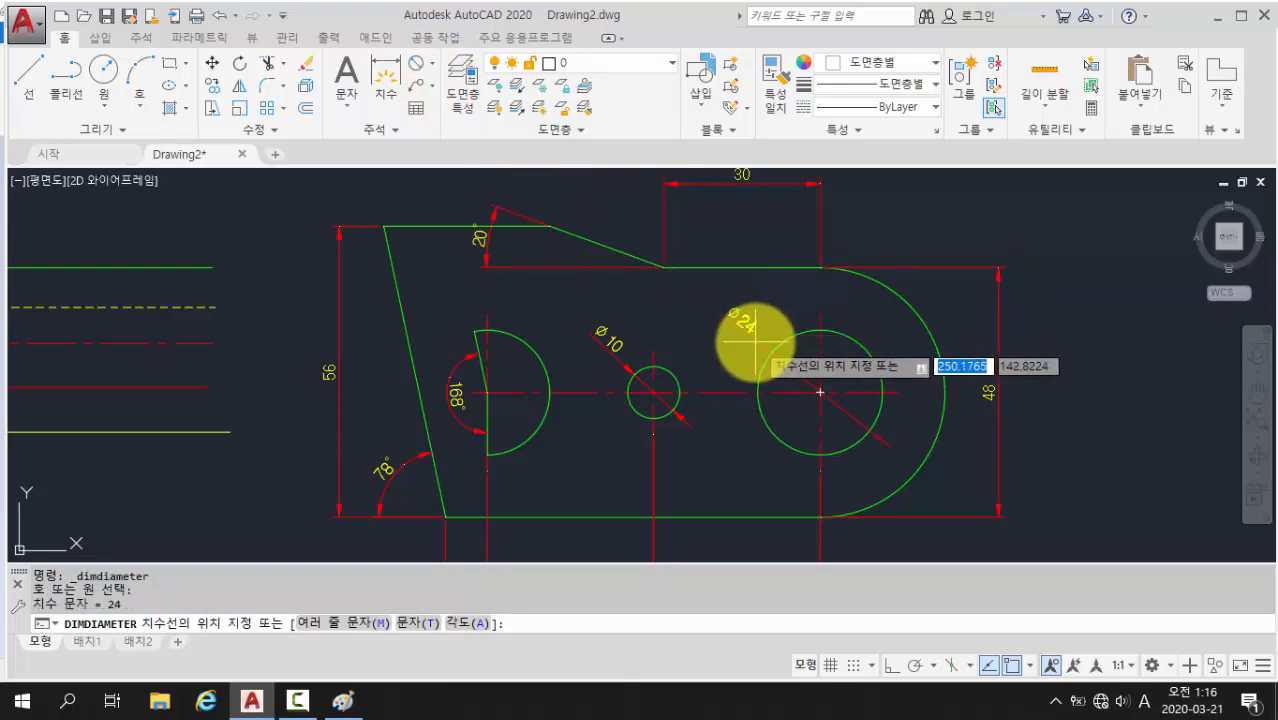
{"action": "left_click", "coordinate": [750, 342]}
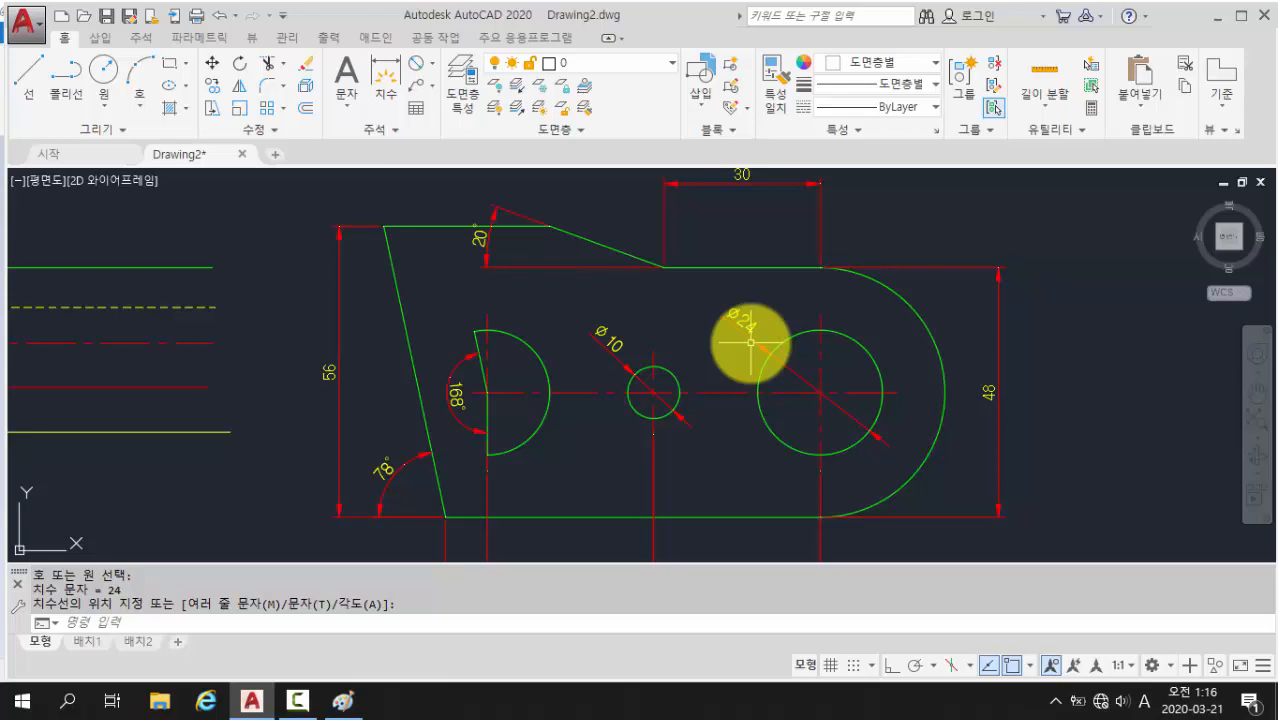
{"action": "left_click", "coordinate": [276, 620]}
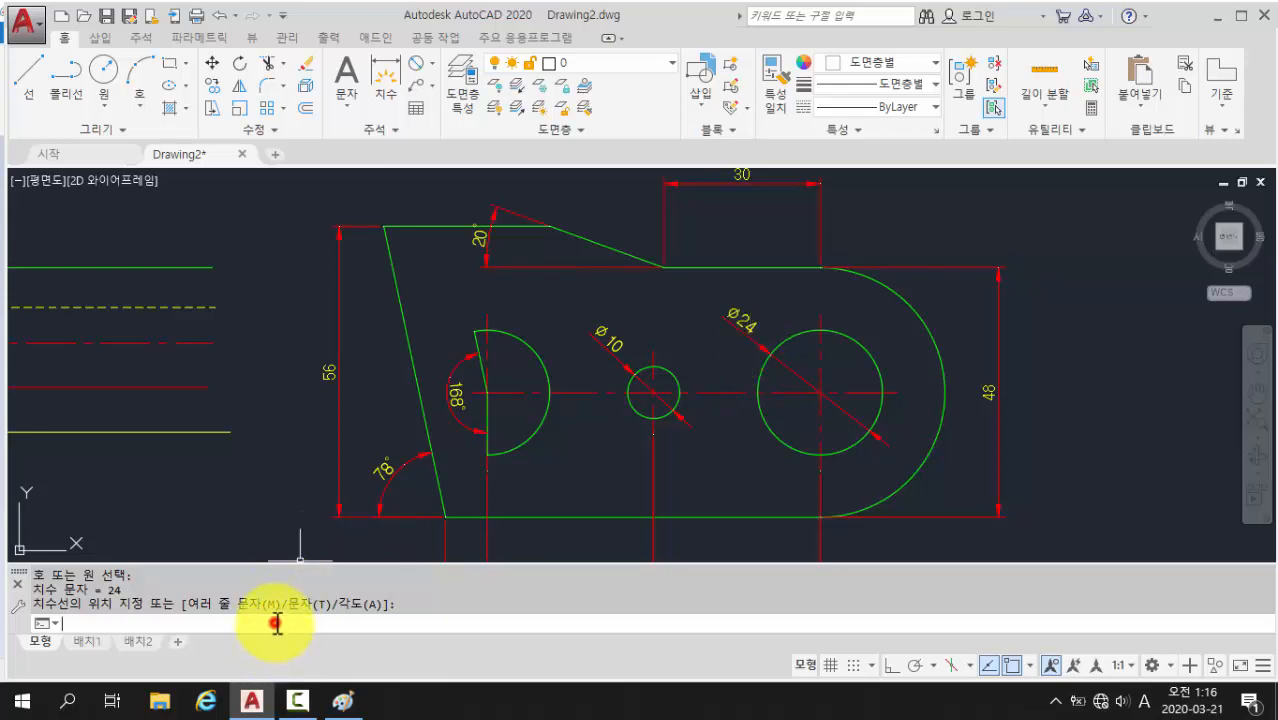
{"action": "type", "text": "DDedit"}
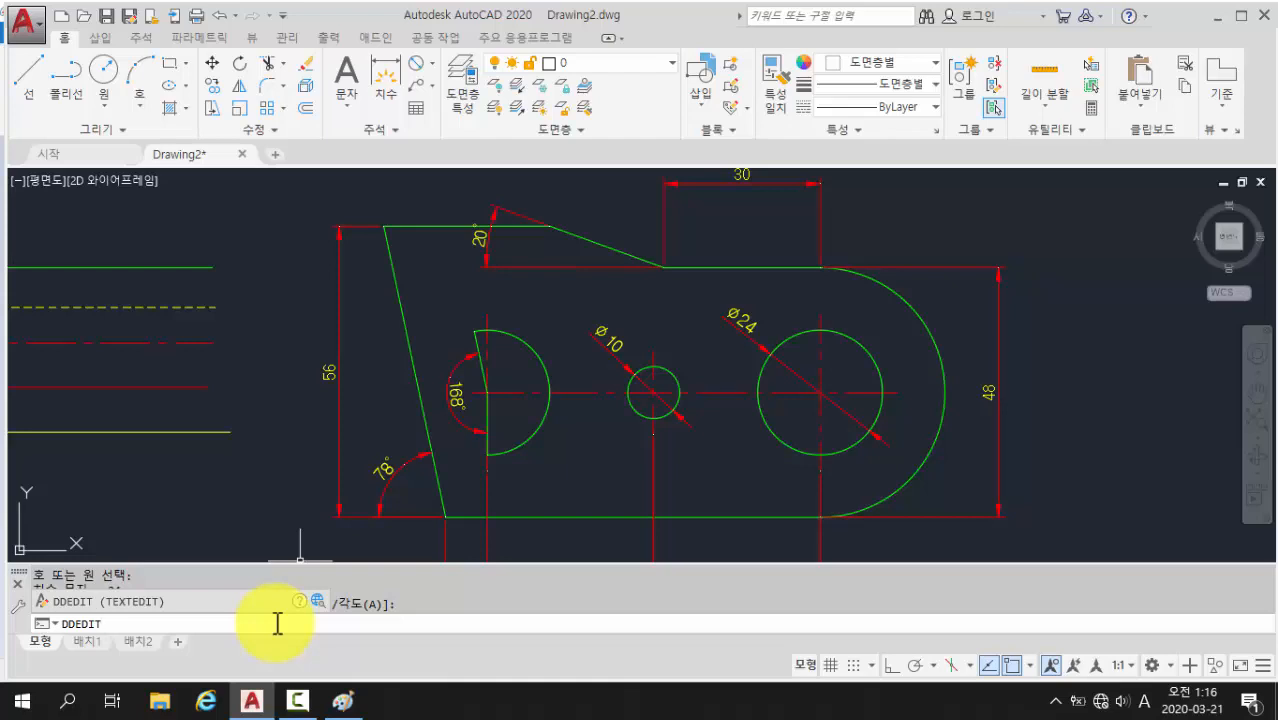
{"action": "key", "text": "BackSpace"}
{"action": "key", "text": "BackSpace"}
{"action": "key", "text": "BackSpace"}
{"action": "key", "text": "BackSpace"}
{"action": "key", "text": "BackSpace"}
{"action": "key", "text": "BackSpace"}
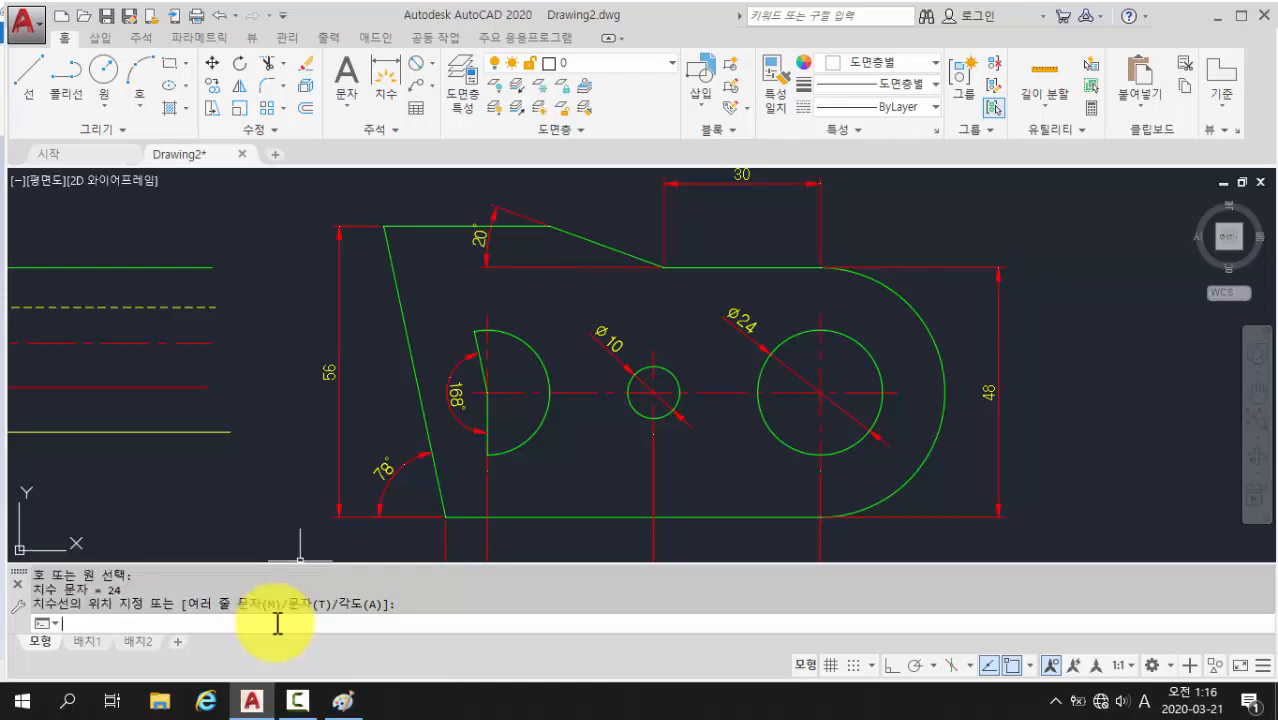
- Add the prefix "2-" to the large circle's diameter dimension text so it reads 2-ø24
{"action": "type", "text": "ED"}
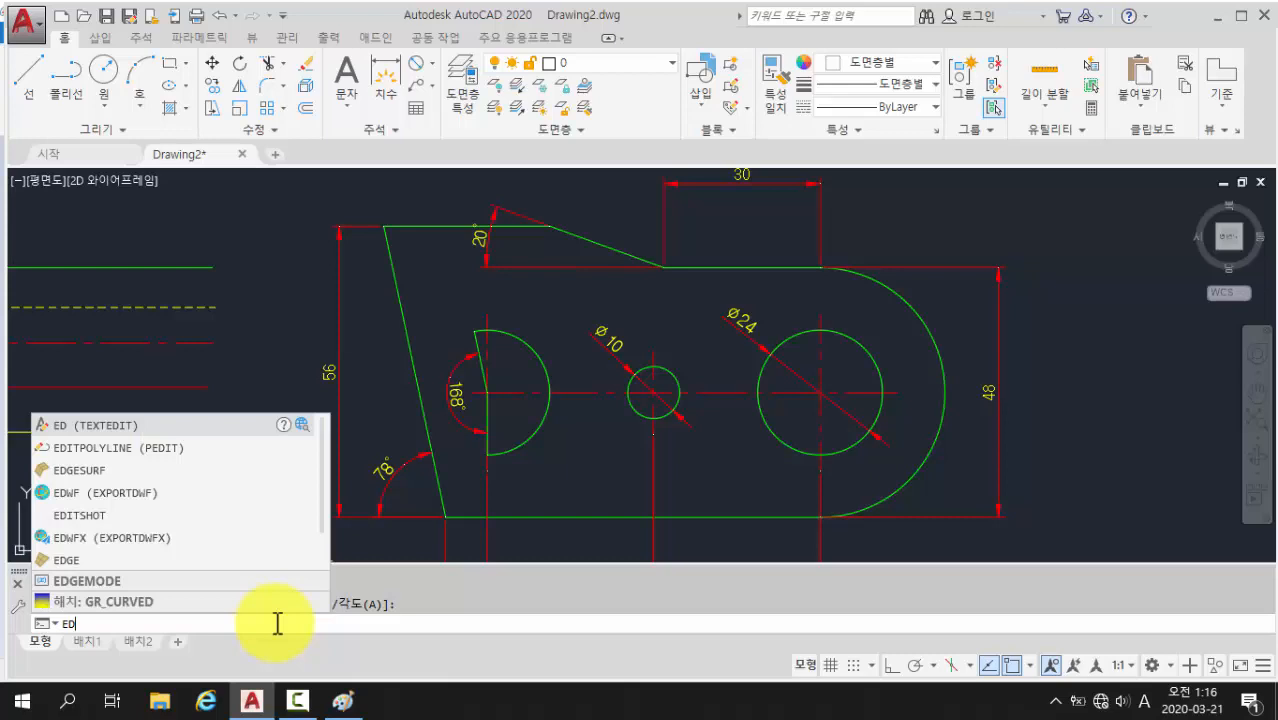
{"action": "key", "text": "Return"}
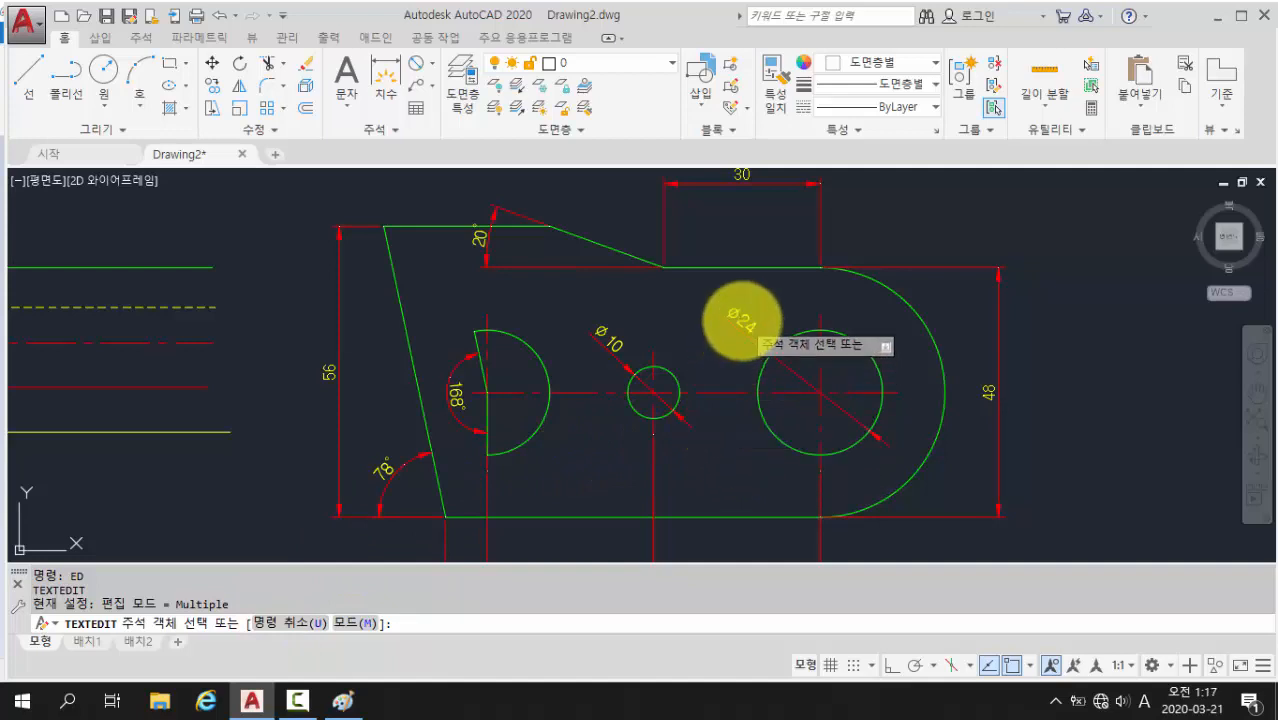
{"action": "left_click", "coordinate": [736, 334]}
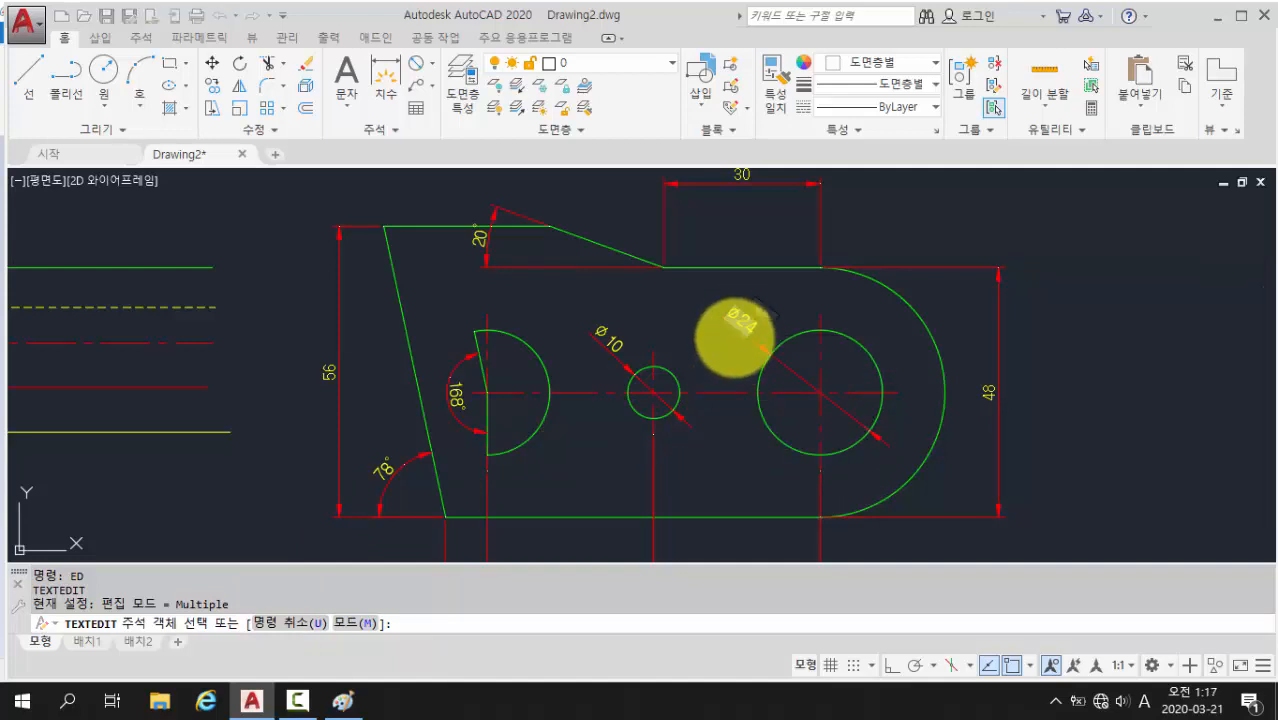
{"action": "scroll", "coordinate": [733, 335], "scroll_direction": "up", "scroll_amount": 4}
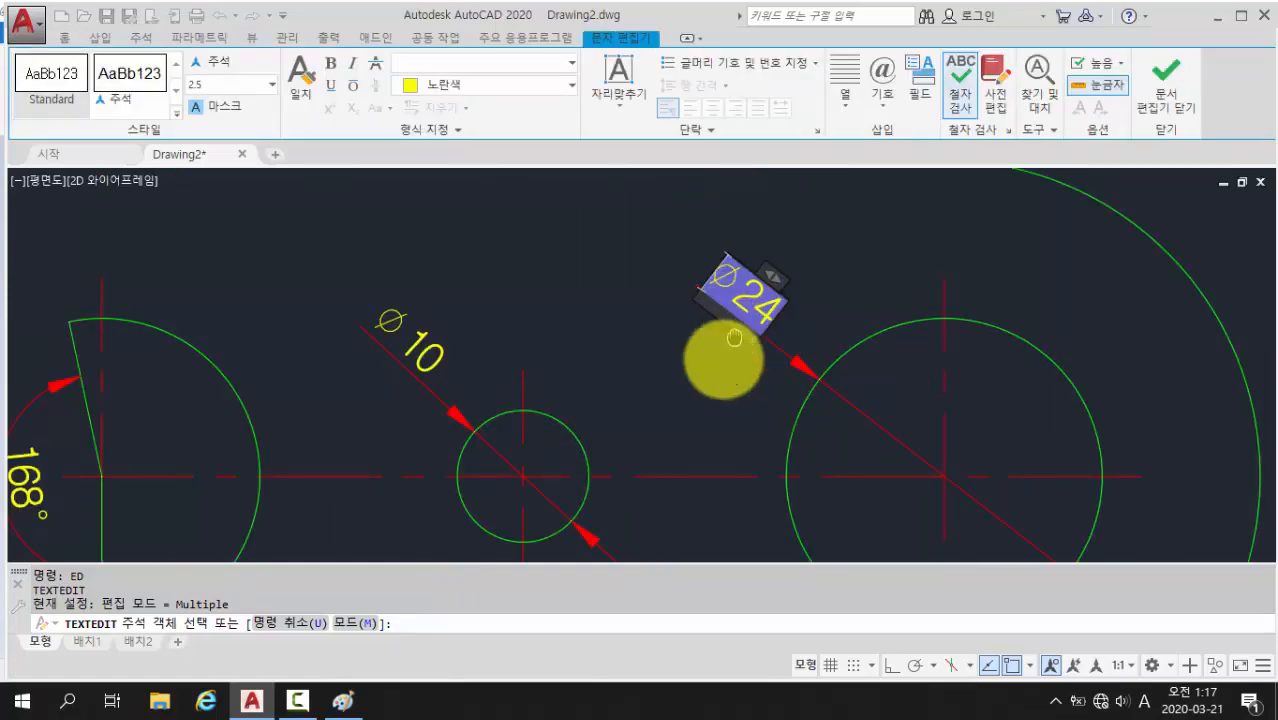
{"action": "scroll", "coordinate": [676, 397], "scroll_direction": "up", "scroll_amount": 2}
{"action": "middle_click_drag", "start_coordinate": [677, 400], "coordinate": [645, 441]}
{"action": "type", "text": "2"}
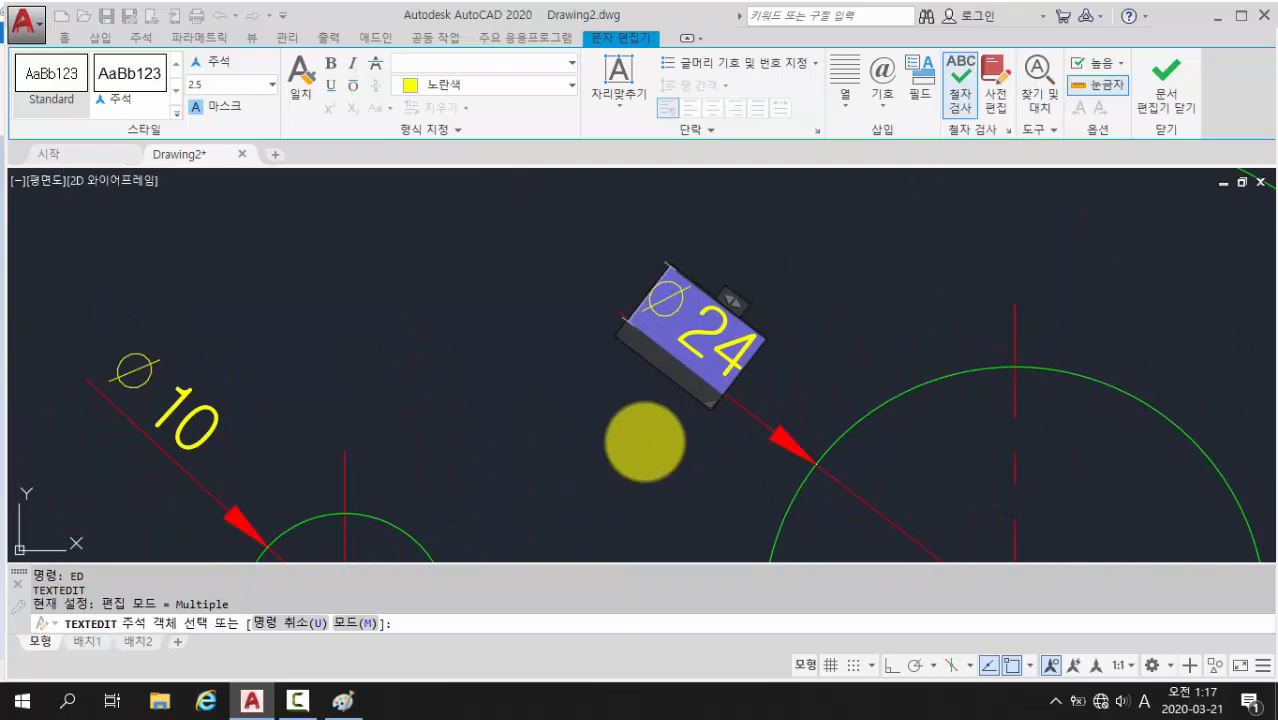
{"action": "type", "text": "-"}
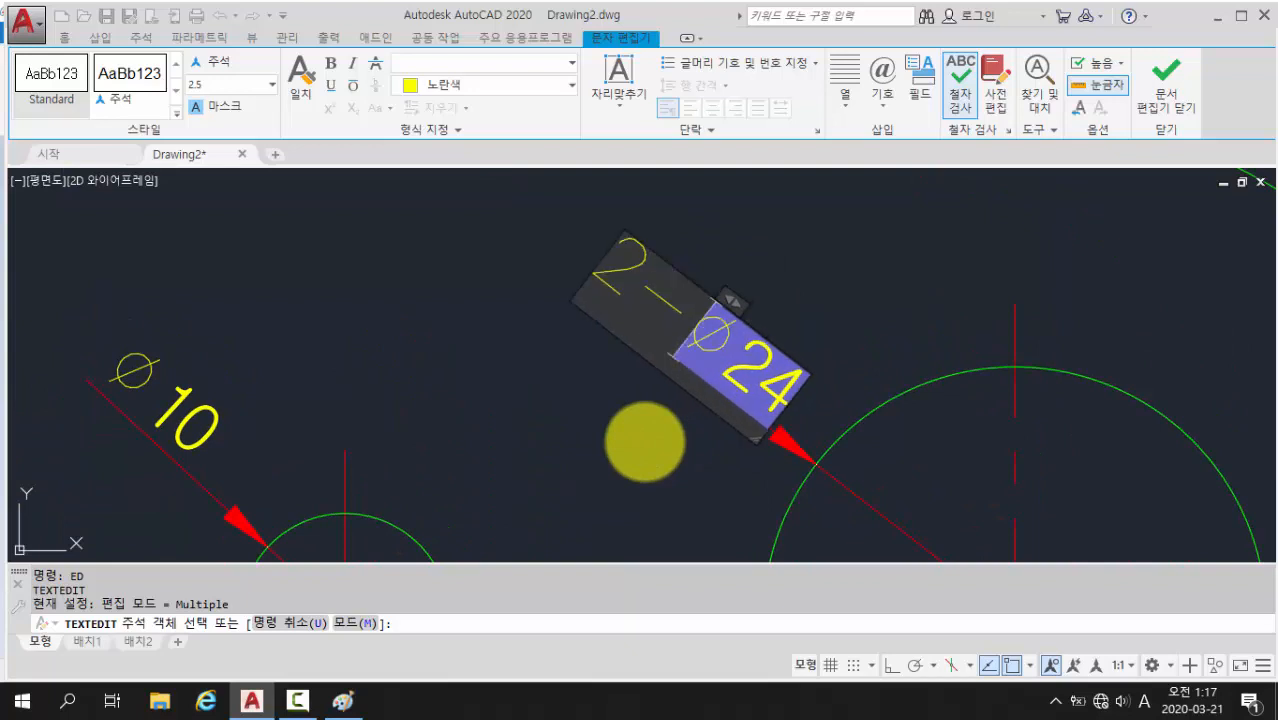
{"action": "left_click", "coordinate": [1158, 100]}
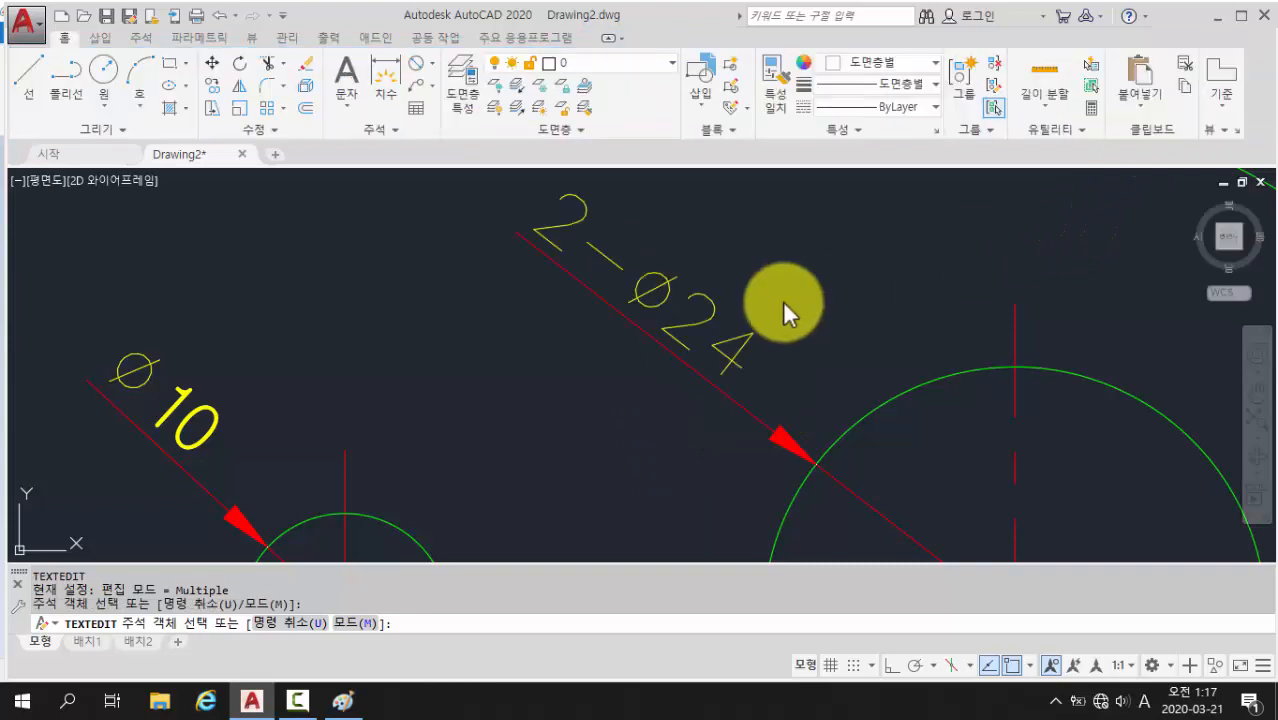
{"action": "scroll", "coordinate": [782, 300], "scroll_direction": "down", "scroll_amount": 4}
{"action": "scroll", "coordinate": [782, 300], "scroll_direction": "down", "scroll_amount": 2}
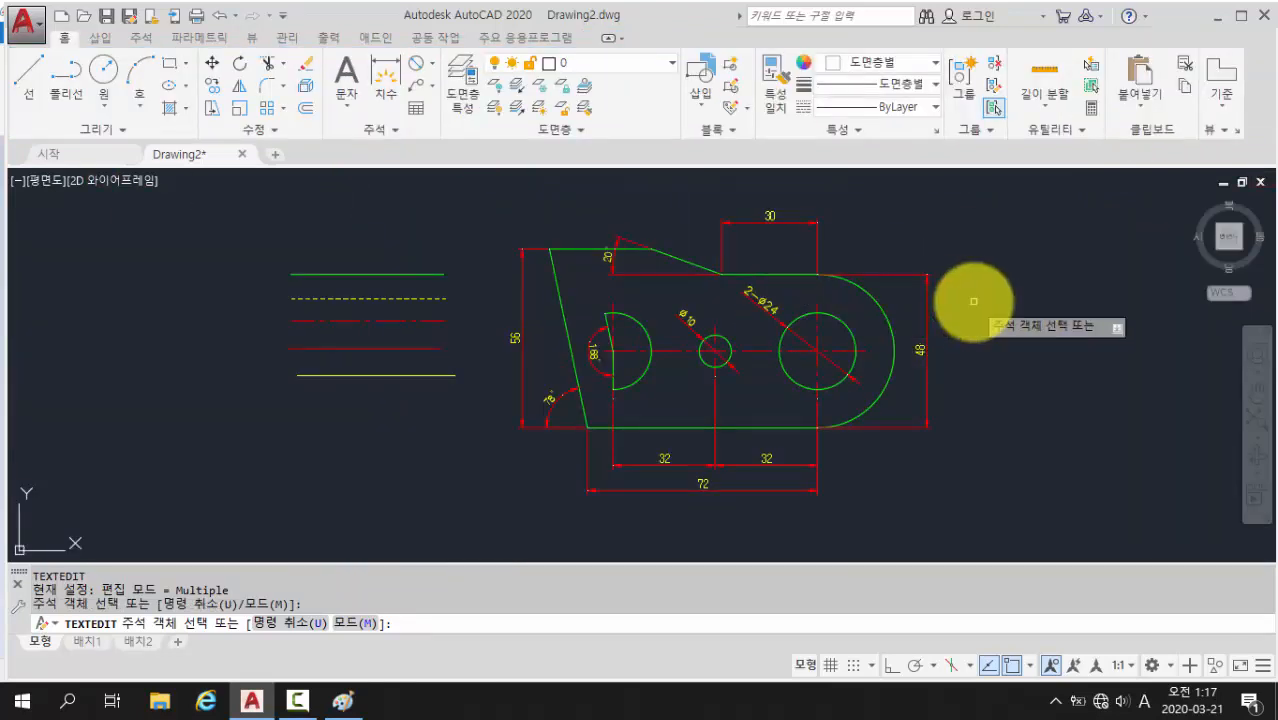
{"action": "key", "text": "Escape"}
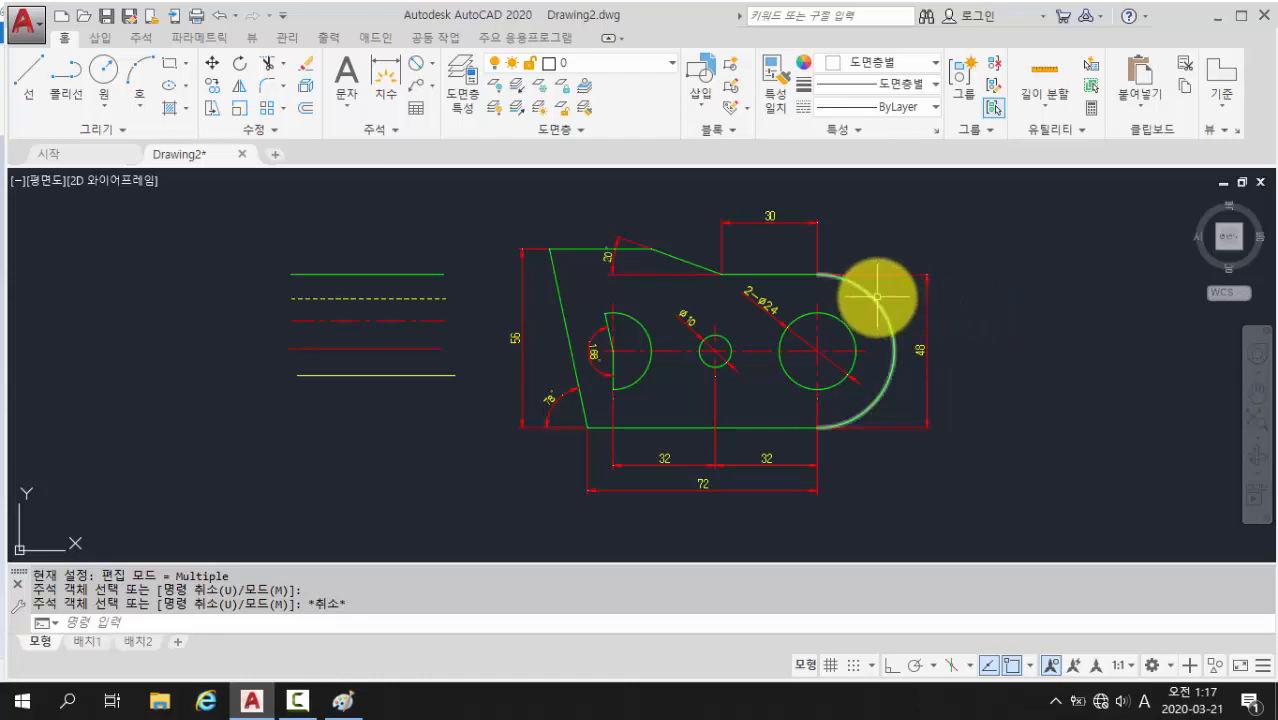
- Add a radius dimension to the large outer arc at the part's right end, with its text placed outside to the upper right
{"action": "mouse_move", "coordinate": [877, 297]}
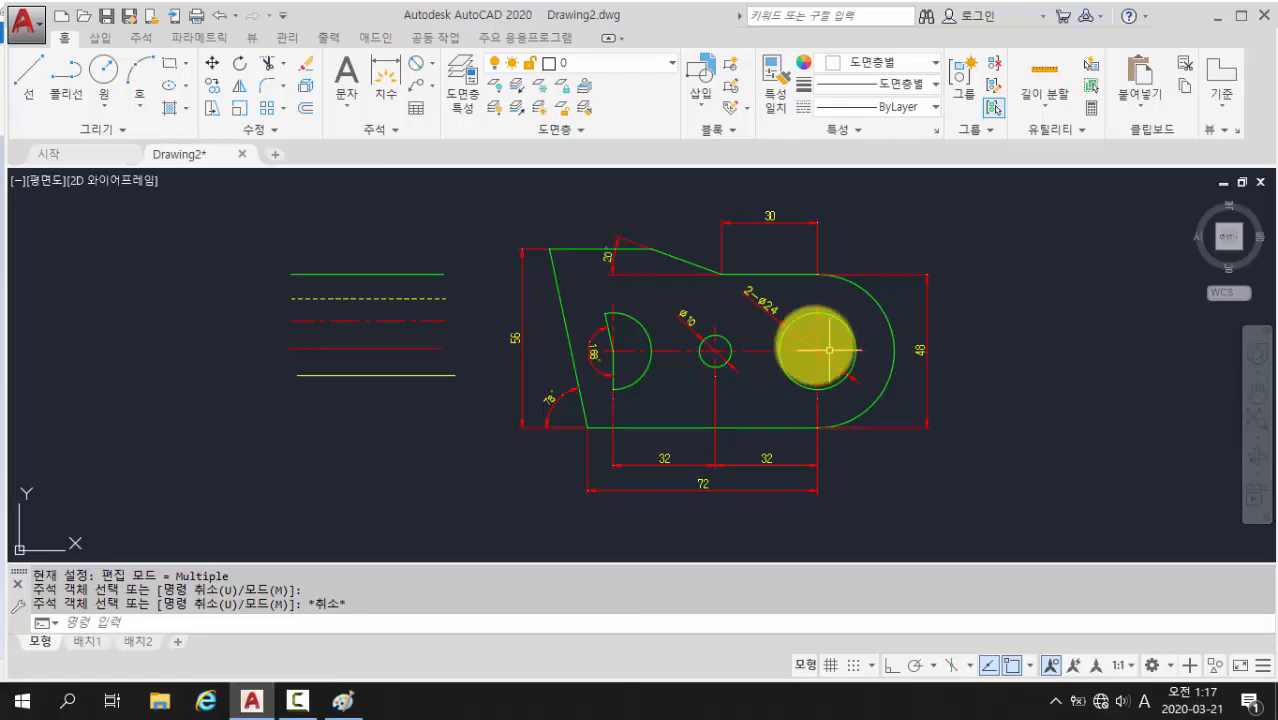
{"action": "left_click", "coordinate": [431, 63]}
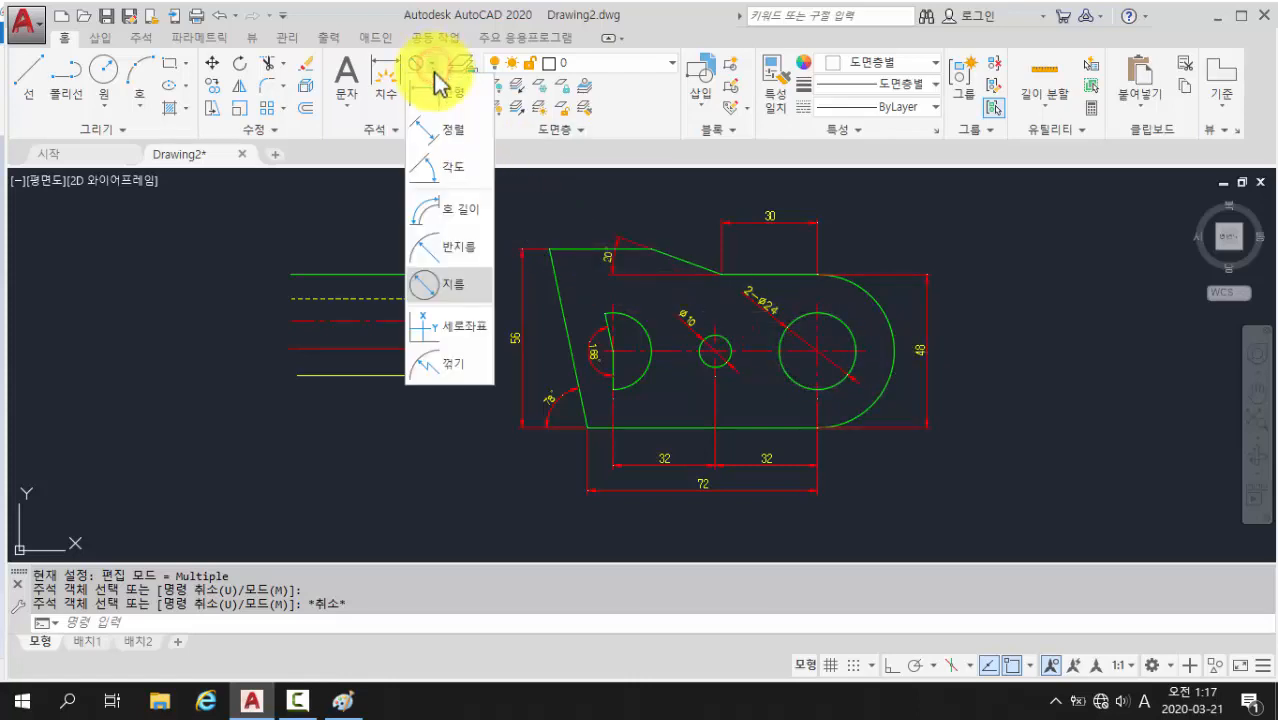
{"action": "left_click", "coordinate": [463, 257]}
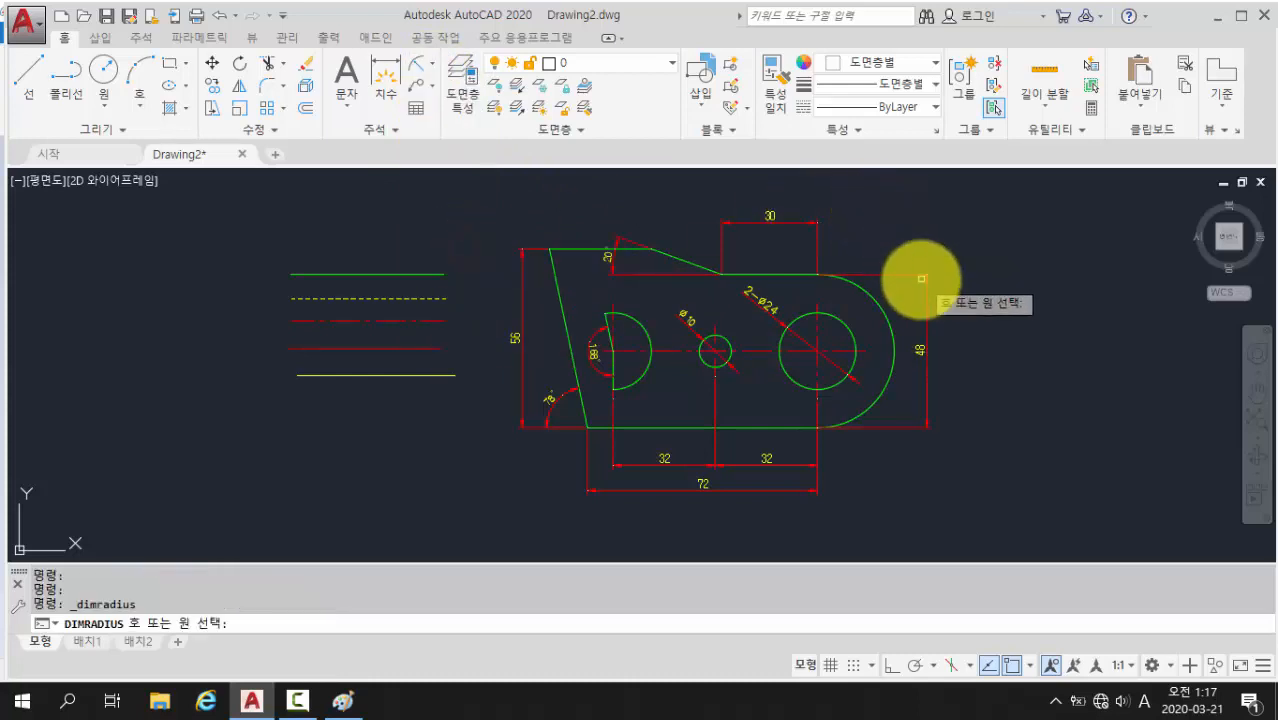
{"action": "left_click", "coordinate": [864, 296]}
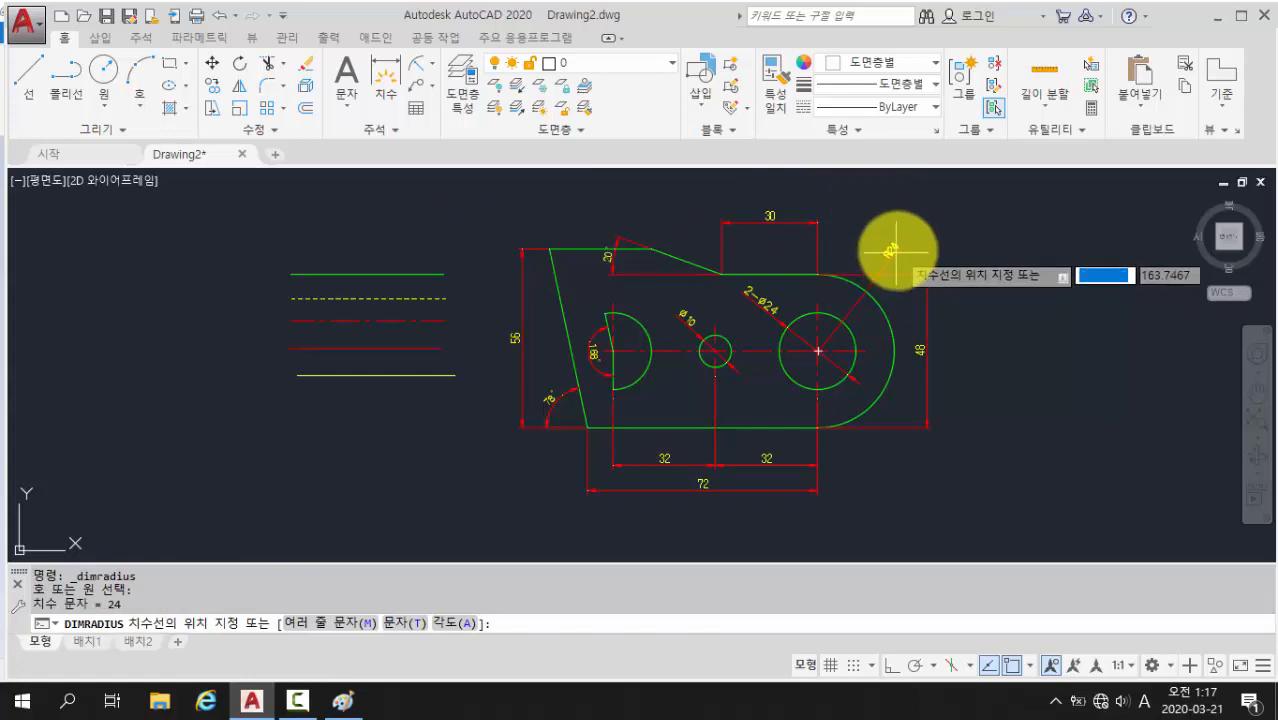
{"action": "scroll", "coordinate": [895, 250], "scroll_direction": "up", "scroll_amount": 2}
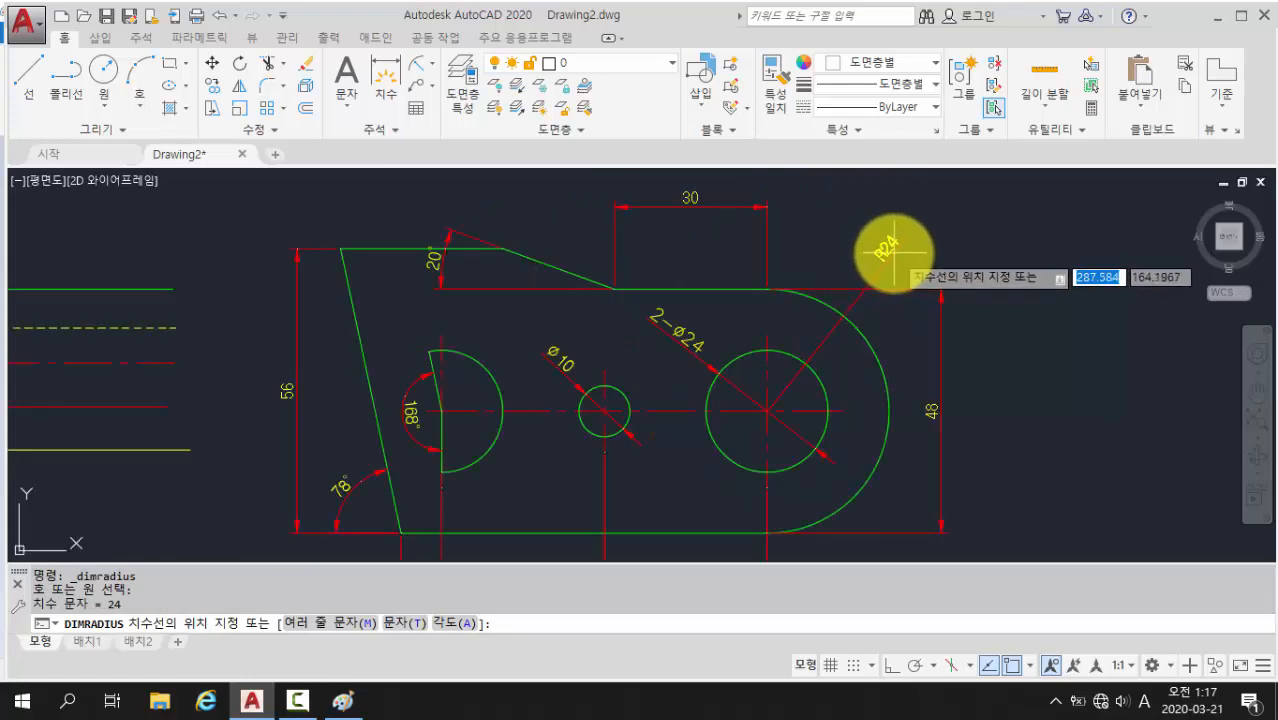
{"action": "middle_click_drag", "start_coordinate": [893, 253], "coordinate": [880, 240]}
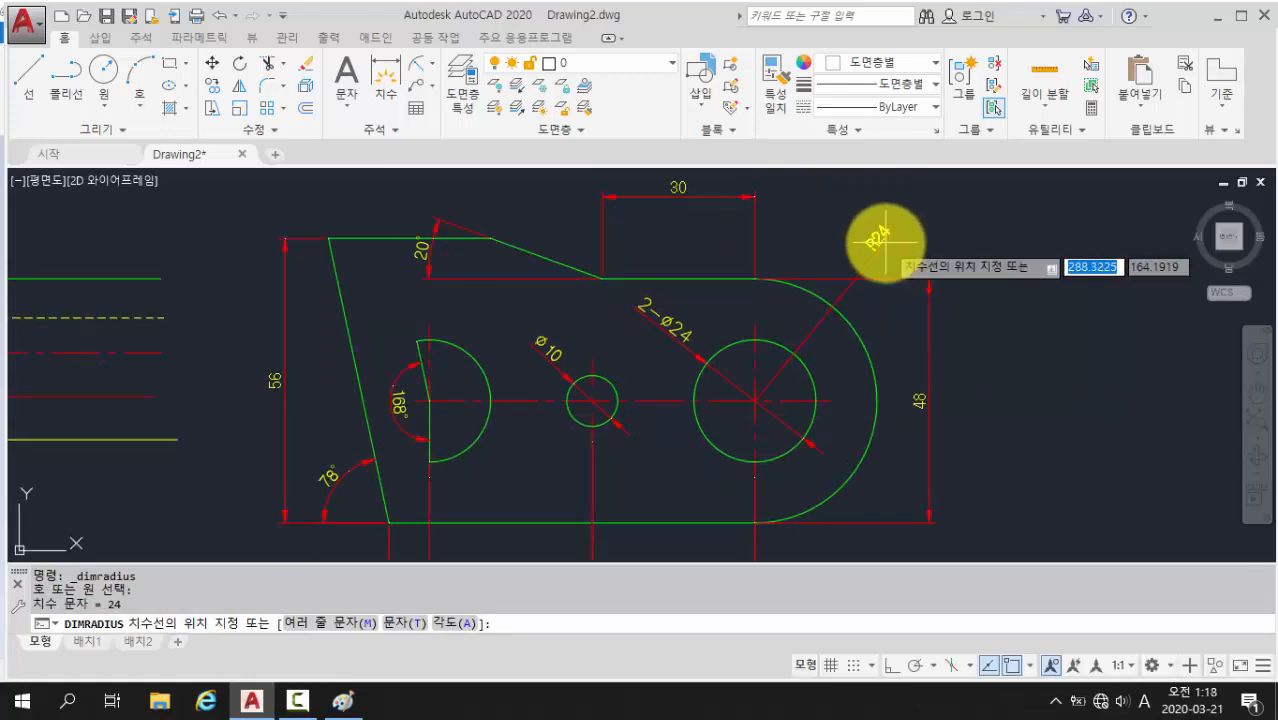
{"action": "left_click", "coordinate": [884, 249]}
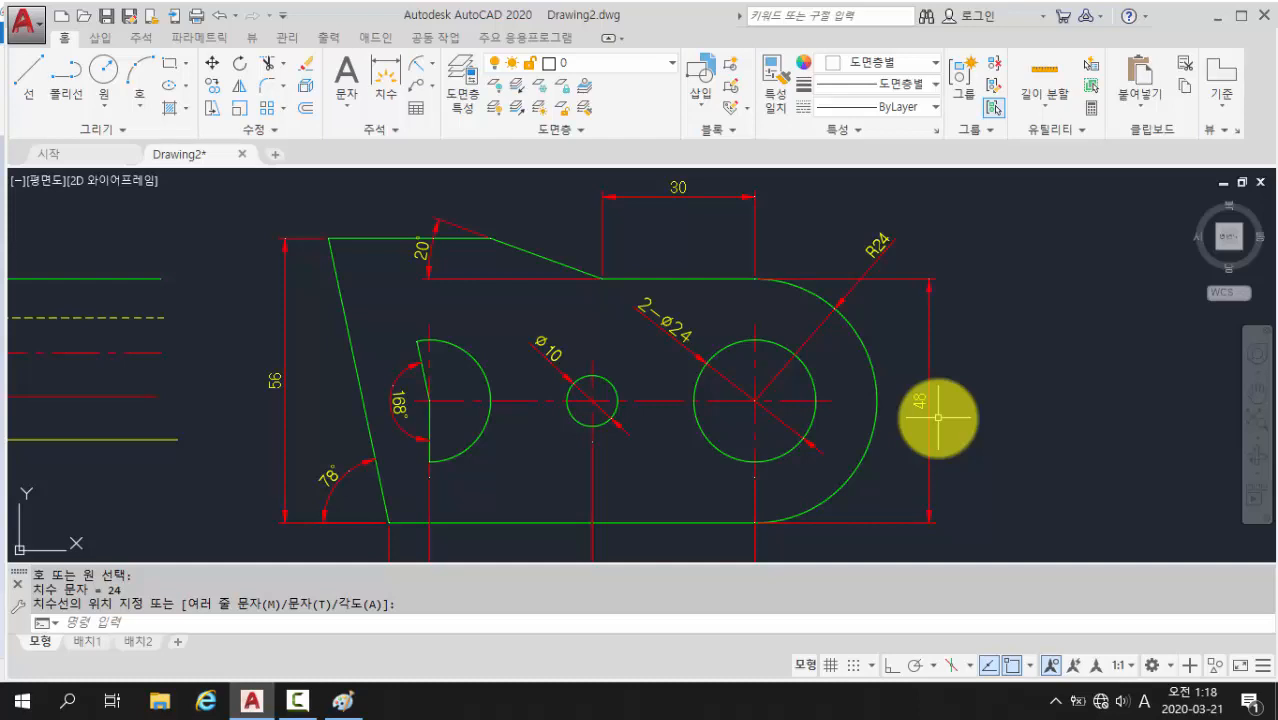
- Enclose the outer arc's radius dimension text in parentheses so it reads (R24)
{"action": "scroll", "coordinate": [920, 240], "scroll_direction": "up", "scroll_amount": 4}
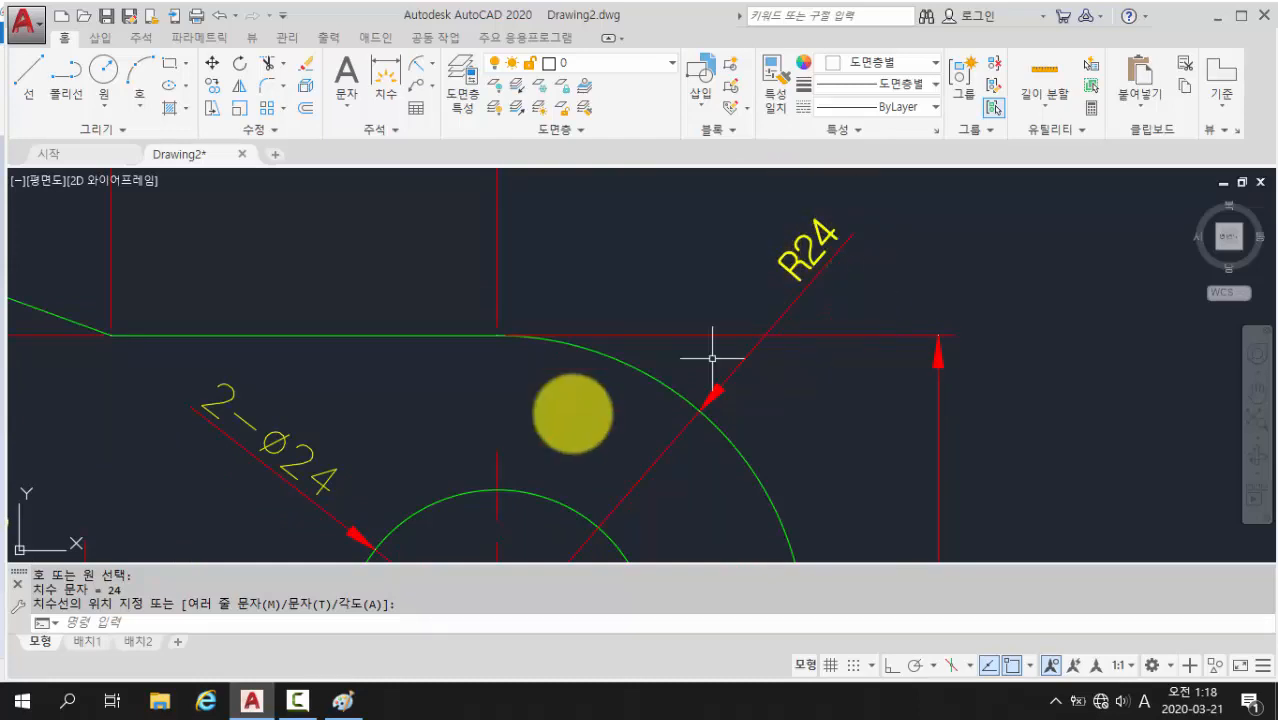
{"action": "left_click", "coordinate": [224, 626]}
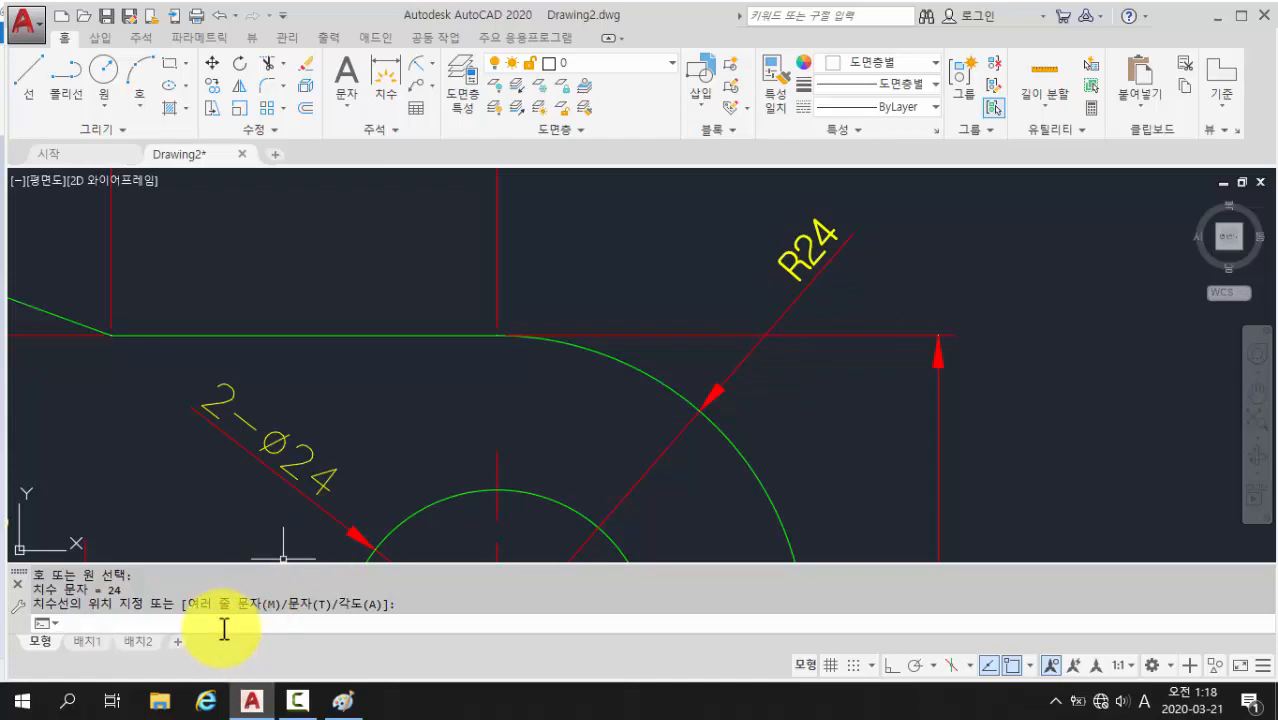
{"action": "type", "text": "ㅌD"}
{"action": "key", "text": "Return"}
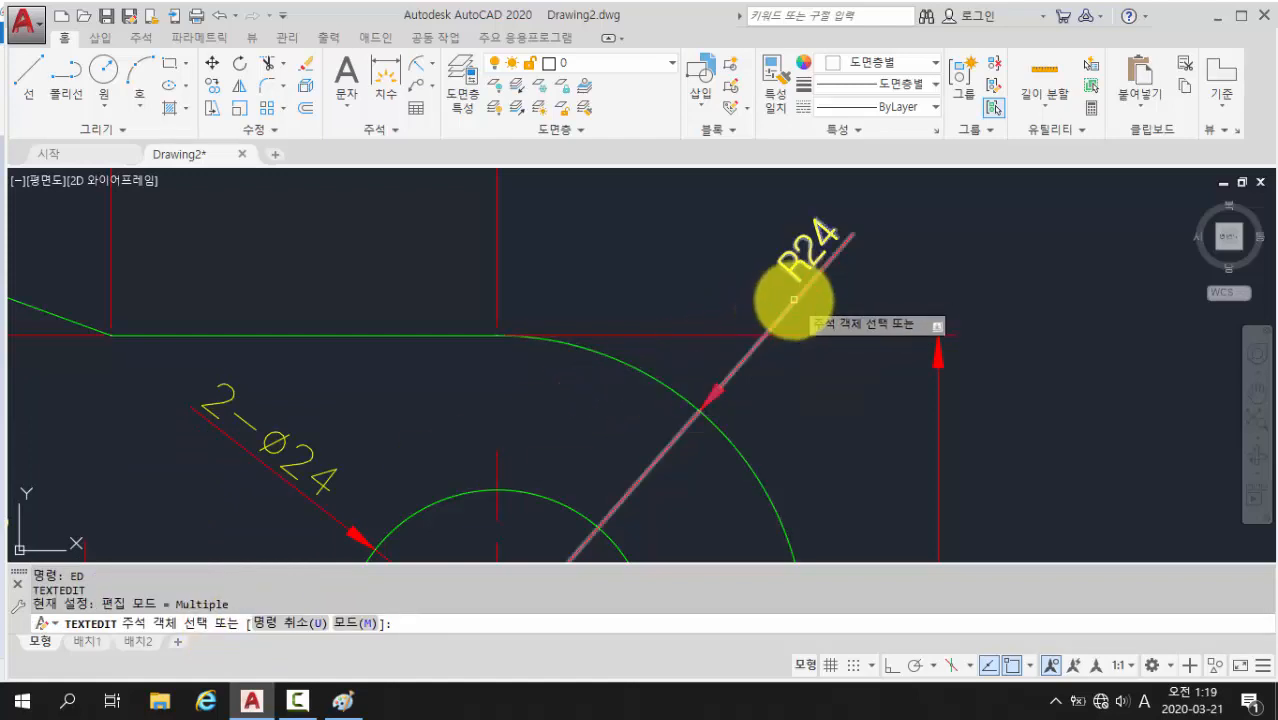
{"action": "left_click", "coordinate": [807, 258]}
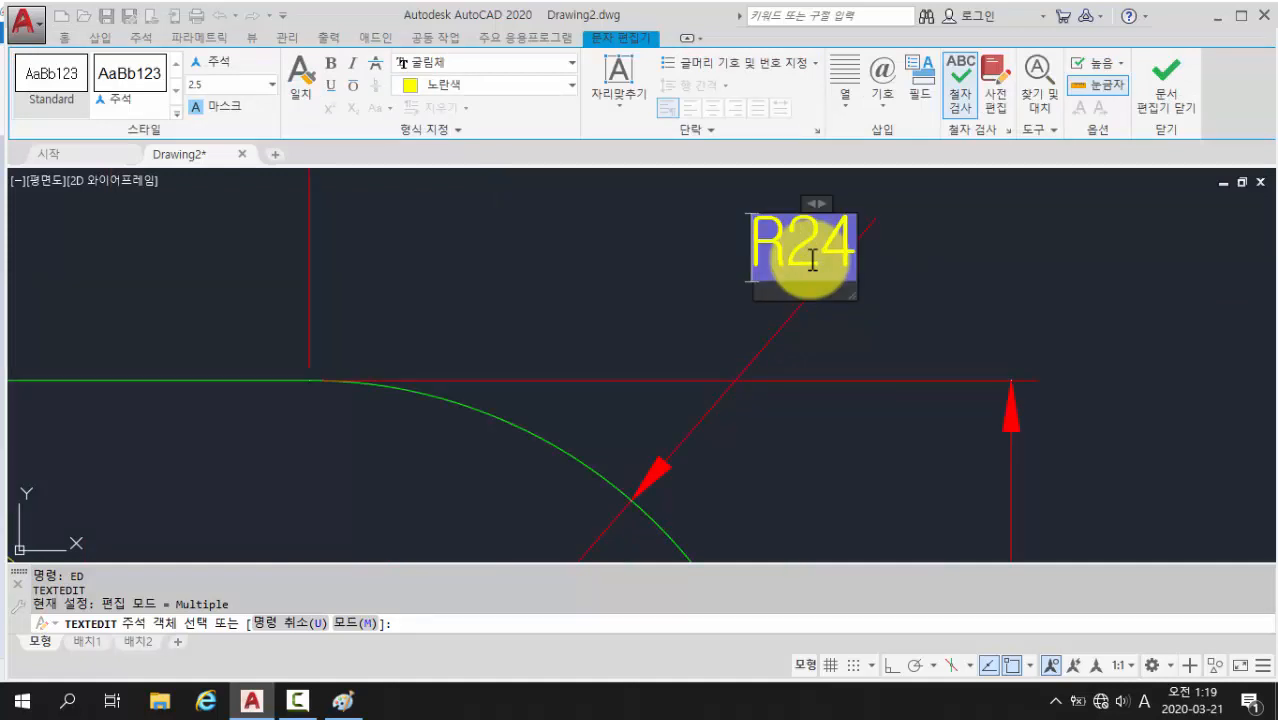
{"action": "type", "text": "("}
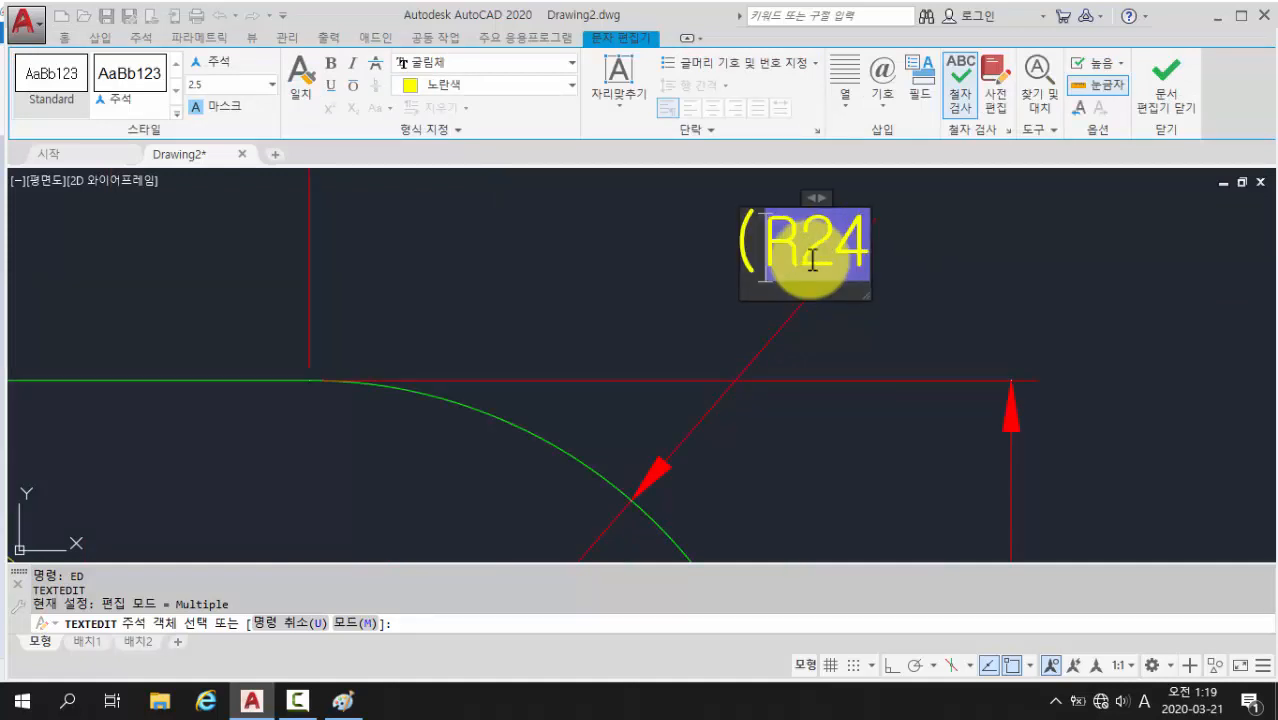
{"action": "key", "text": "Right"}
{"action": "type", "text": ")"}
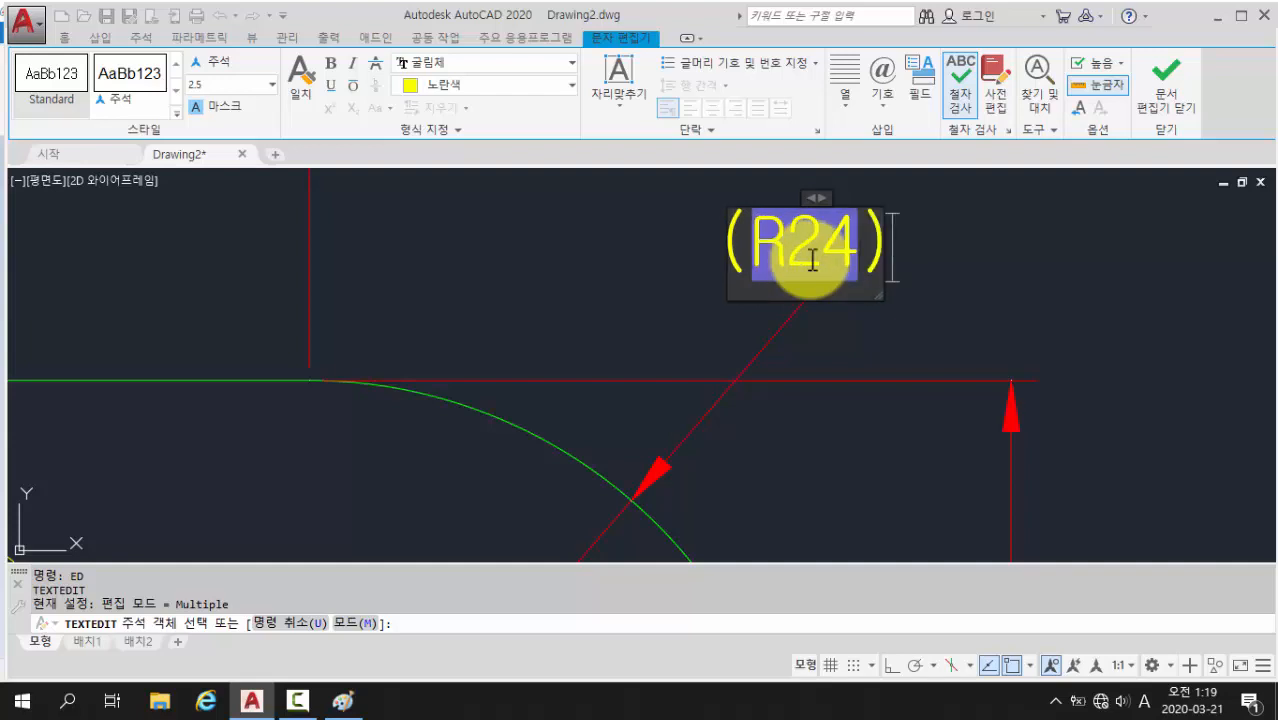
{"action": "left_click", "coordinate": [1153, 108]}
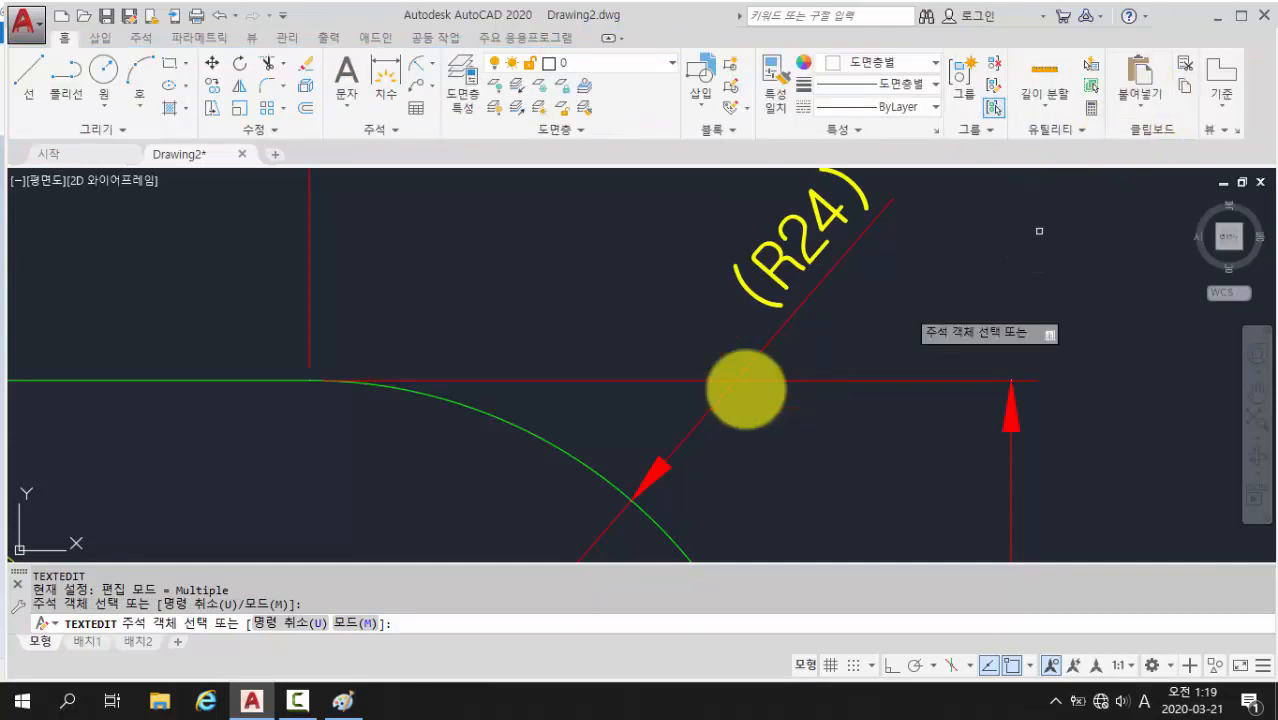
{"action": "key", "text": "Return"}
{"action": "scroll", "coordinate": [490, 466], "scroll_direction": "down", "scroll_amount": 6}
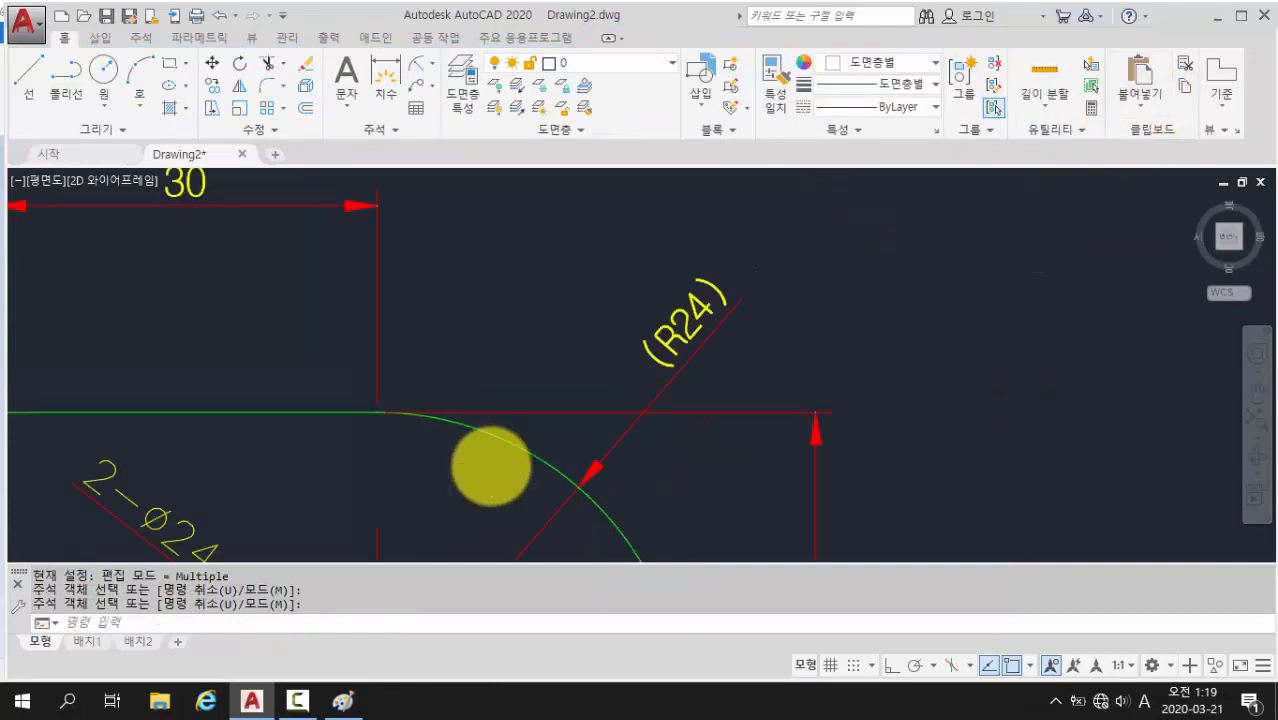
{"action": "middle_click_drag", "start_coordinate": [491, 465], "coordinate": [824, 287]}
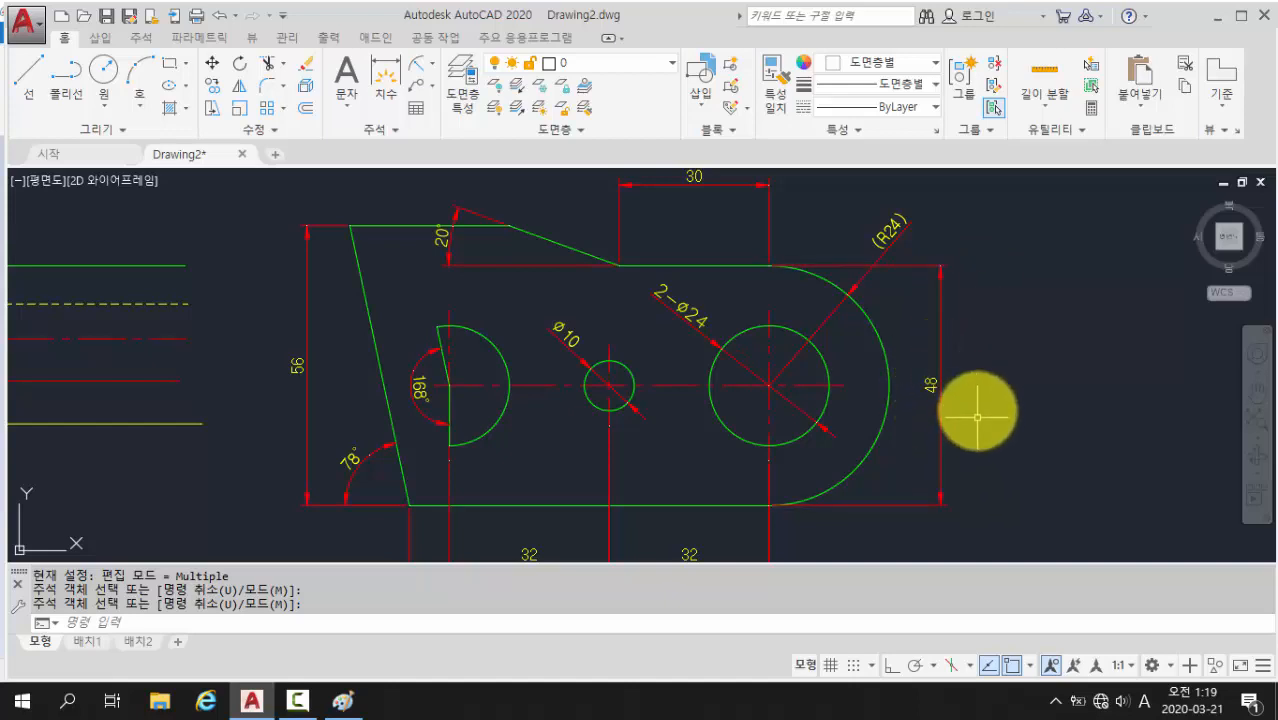
- Replace the outer arc's radius dimension text with "(R)"
{"action": "scroll", "coordinate": [907, 262], "scroll_direction": "up", "scroll_amount": 2}
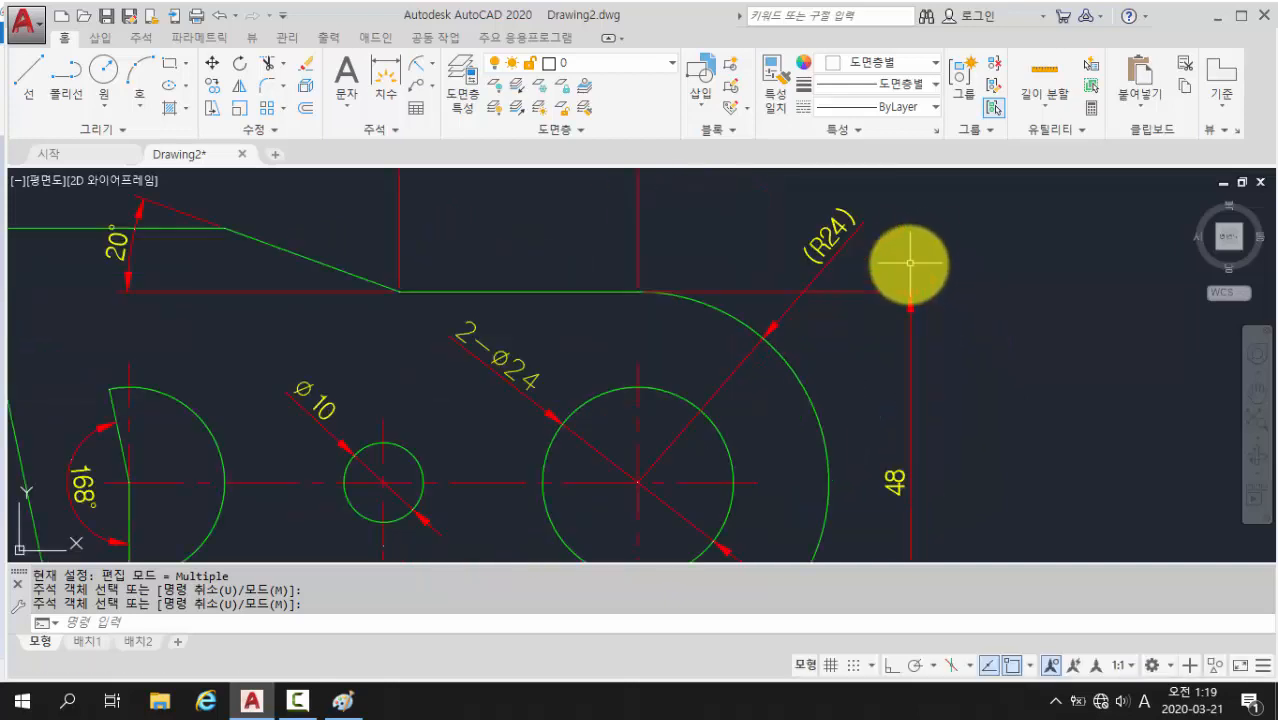
{"action": "left_click", "coordinate": [226, 627]}
{"action": "type", "text": "ed"}
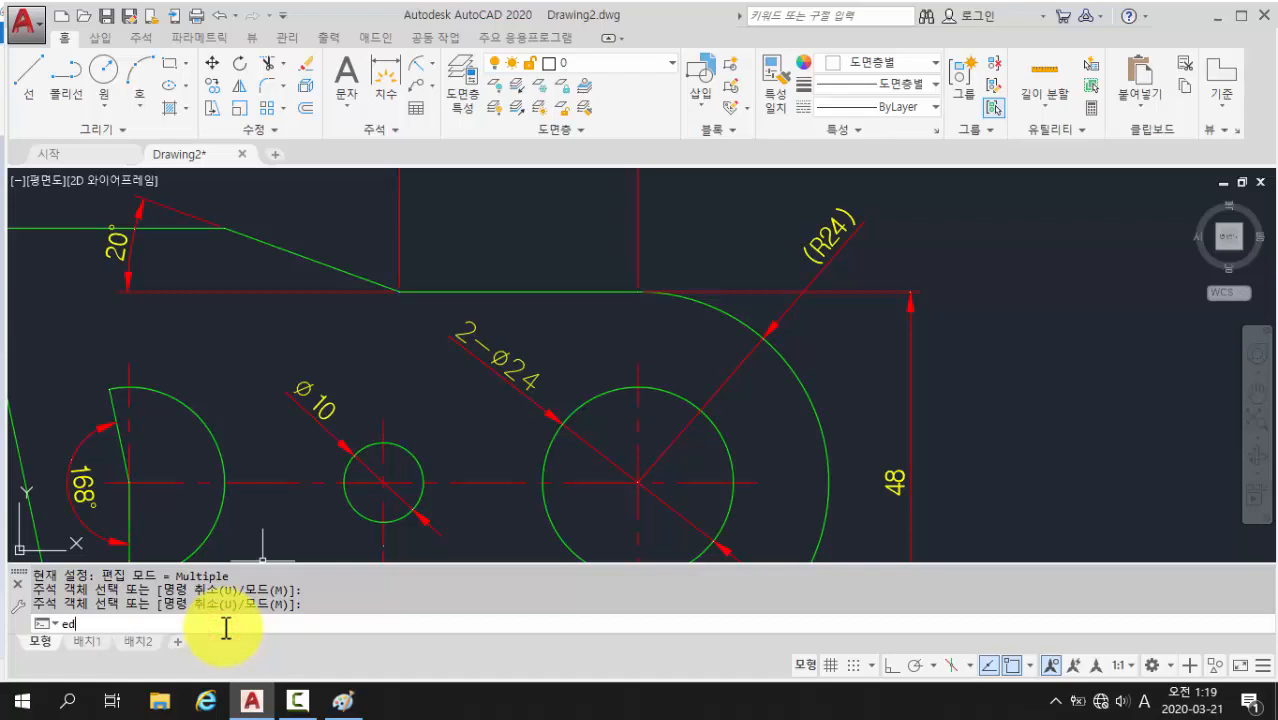
{"action": "key", "text": "Return"}
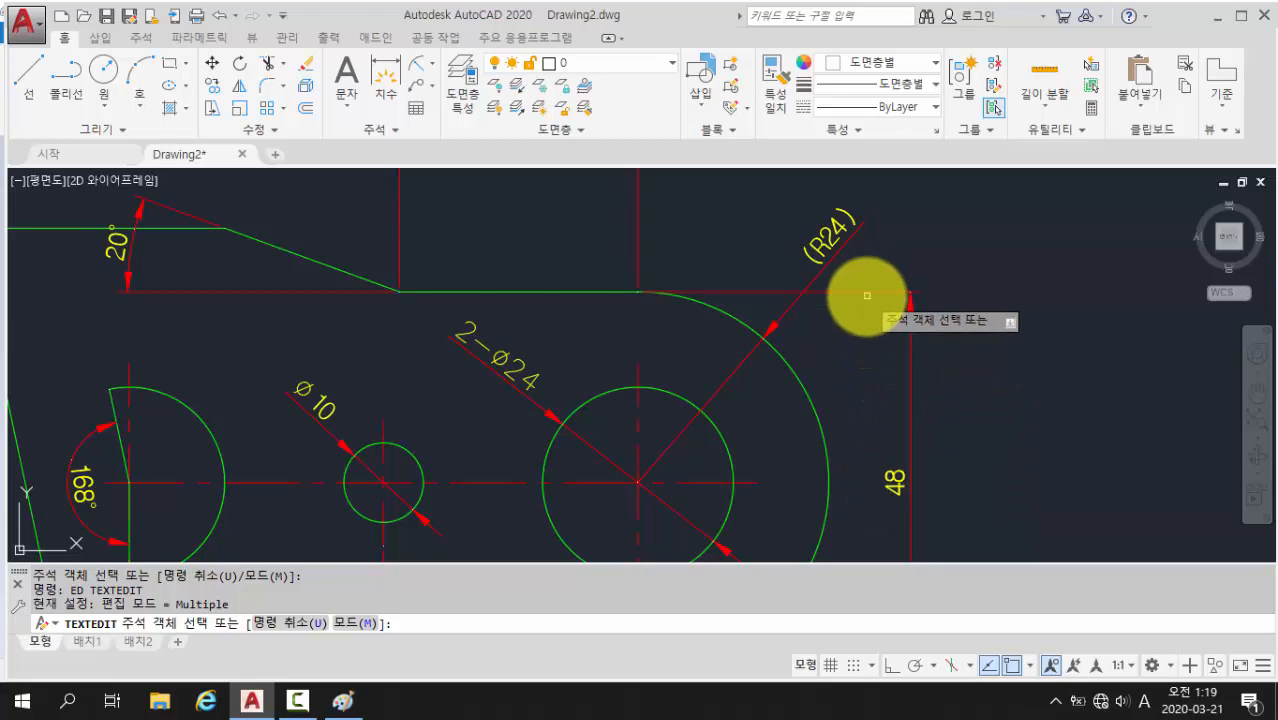
{"action": "left_click", "coordinate": [838, 232]}
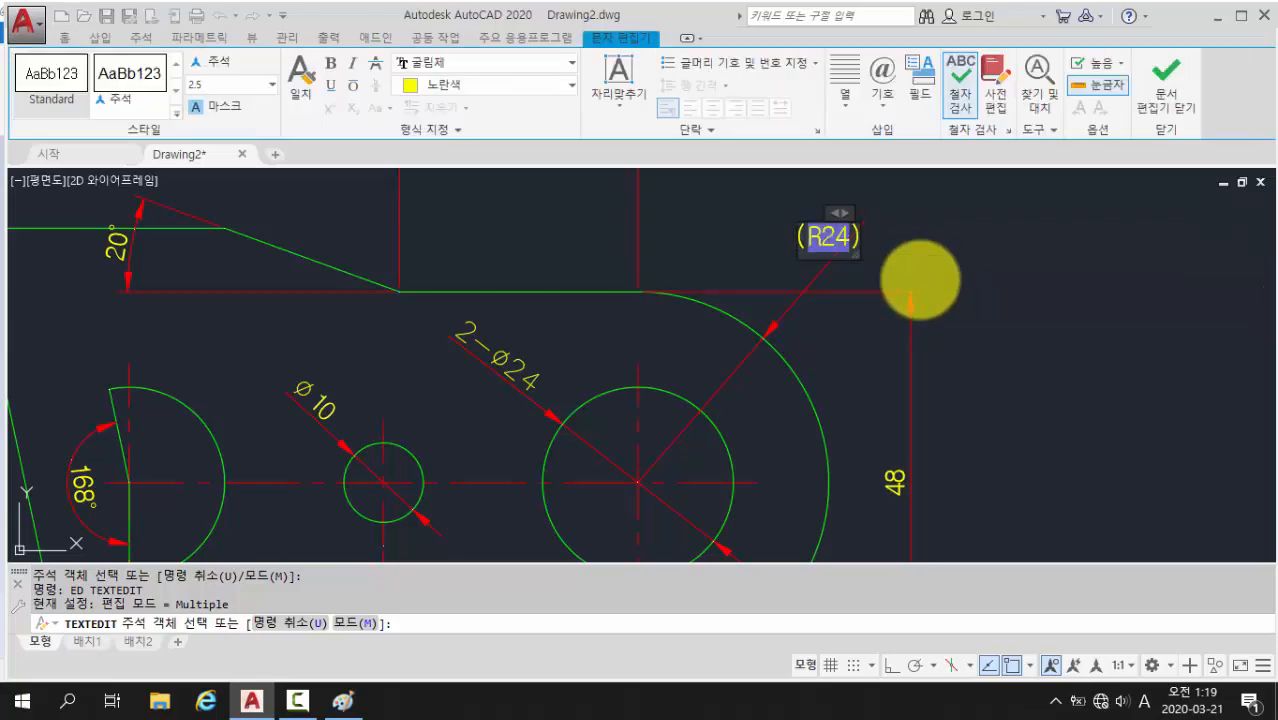
{"action": "key", "text": "Delete"}
{"action": "key", "text": "Delete"}
{"action": "key", "text": "Delete"}
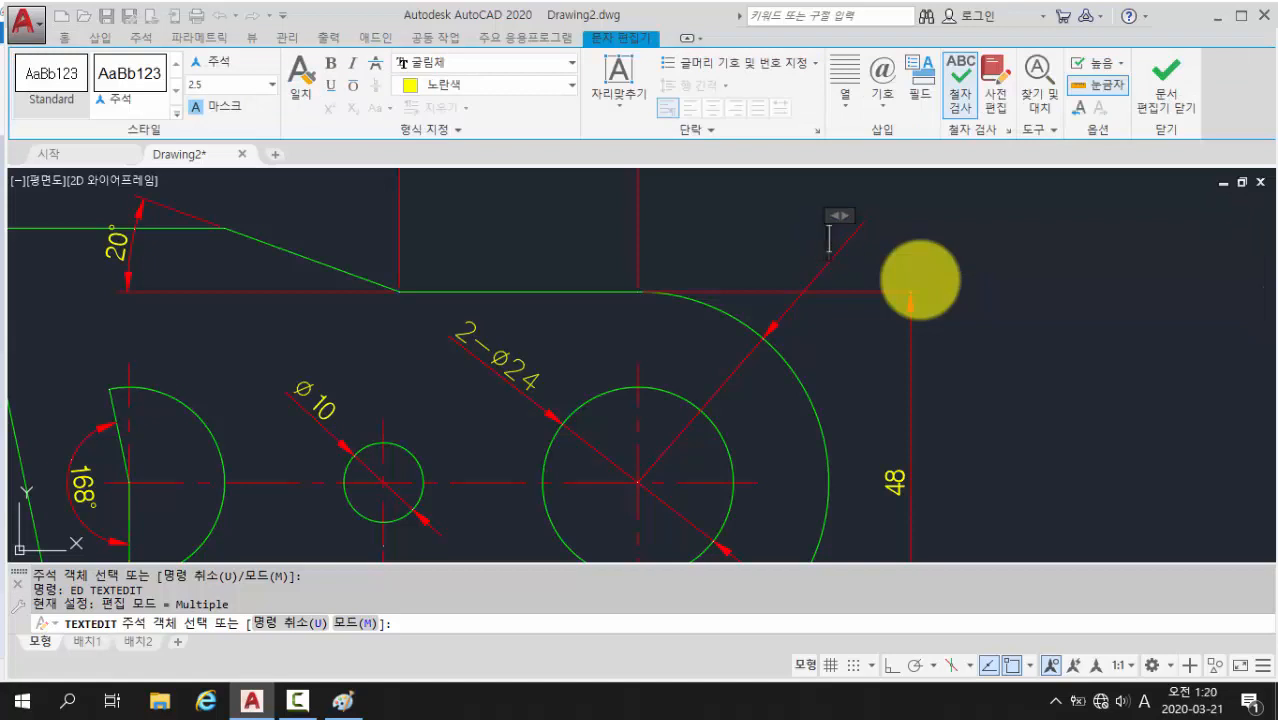
{"action": "type", "text": "(R"}
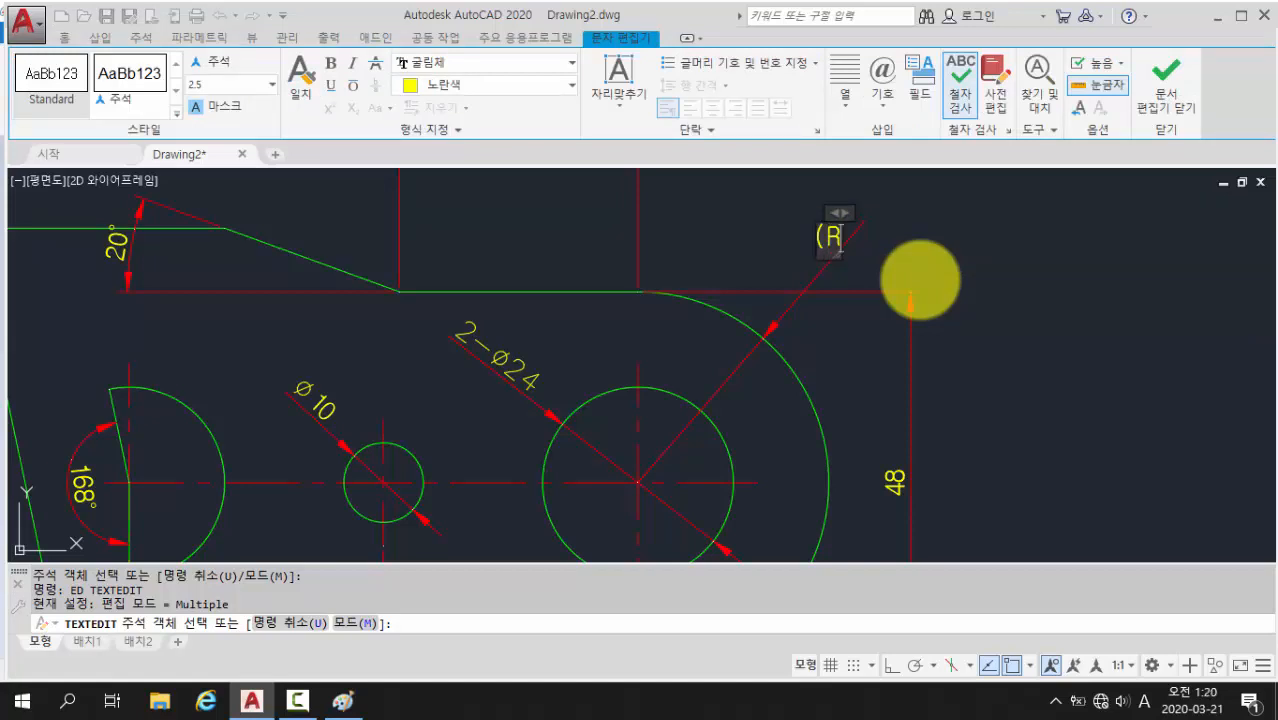
{"action": "type", "text": ")"}
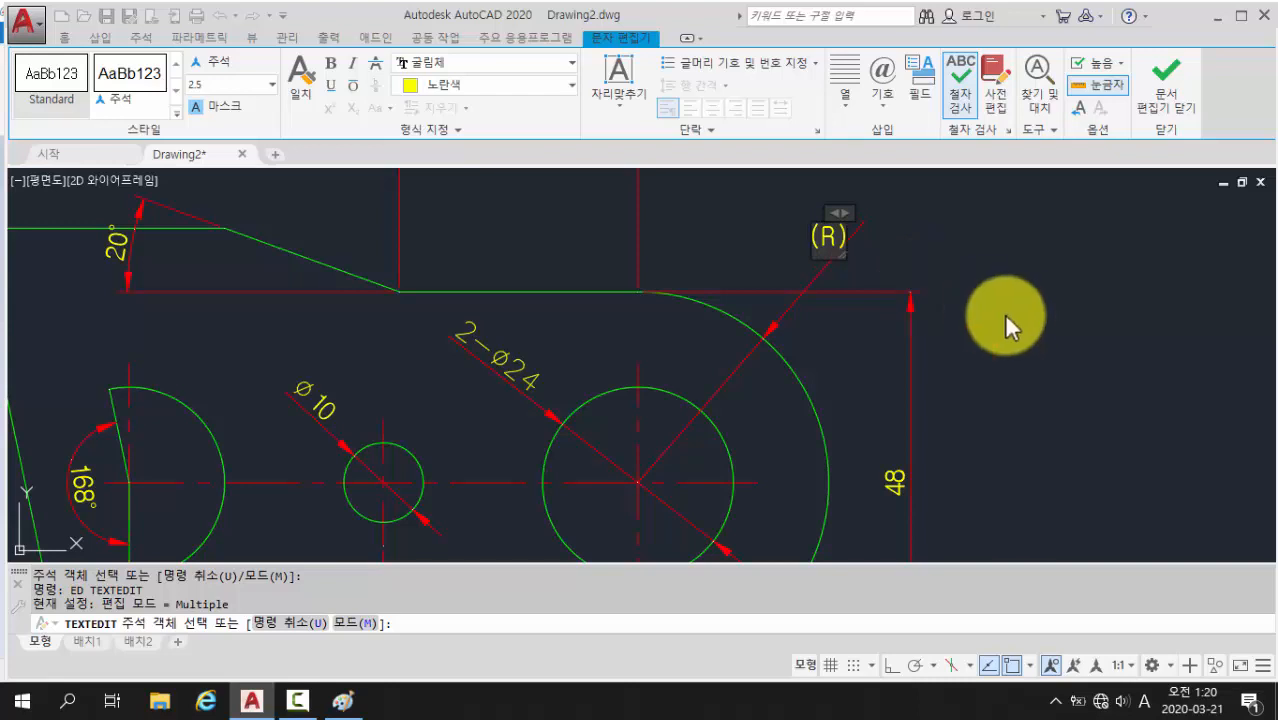
{"action": "left_click", "coordinate": [1170, 72]}
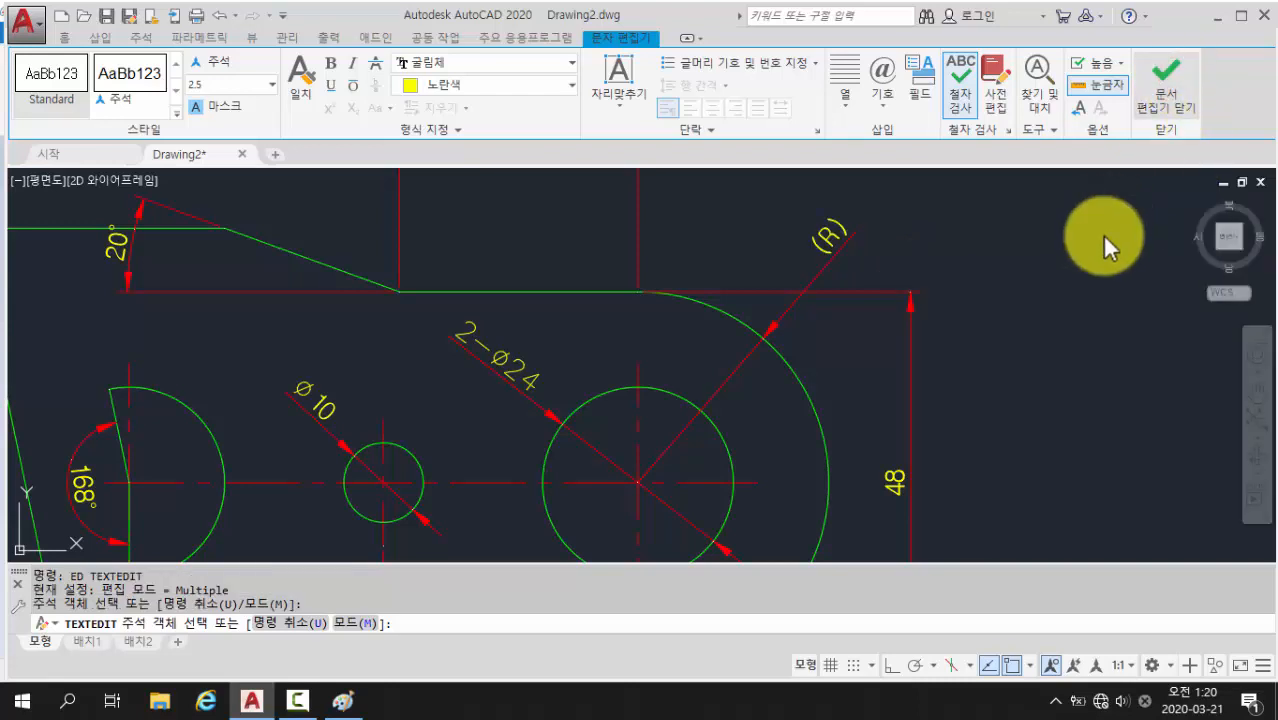
{"action": "key", "text": "Escape"}
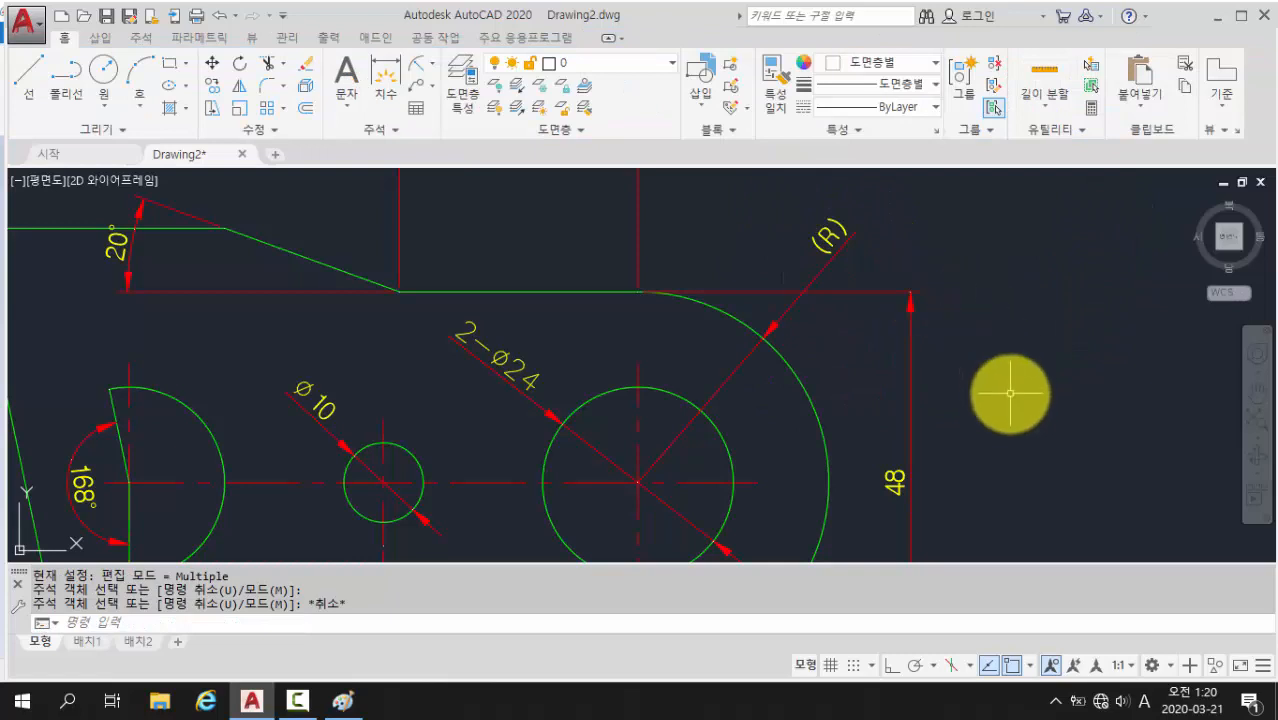
{"action": "scroll", "coordinate": [1007, 420], "scroll_direction": "down", "scroll_amount": 2}
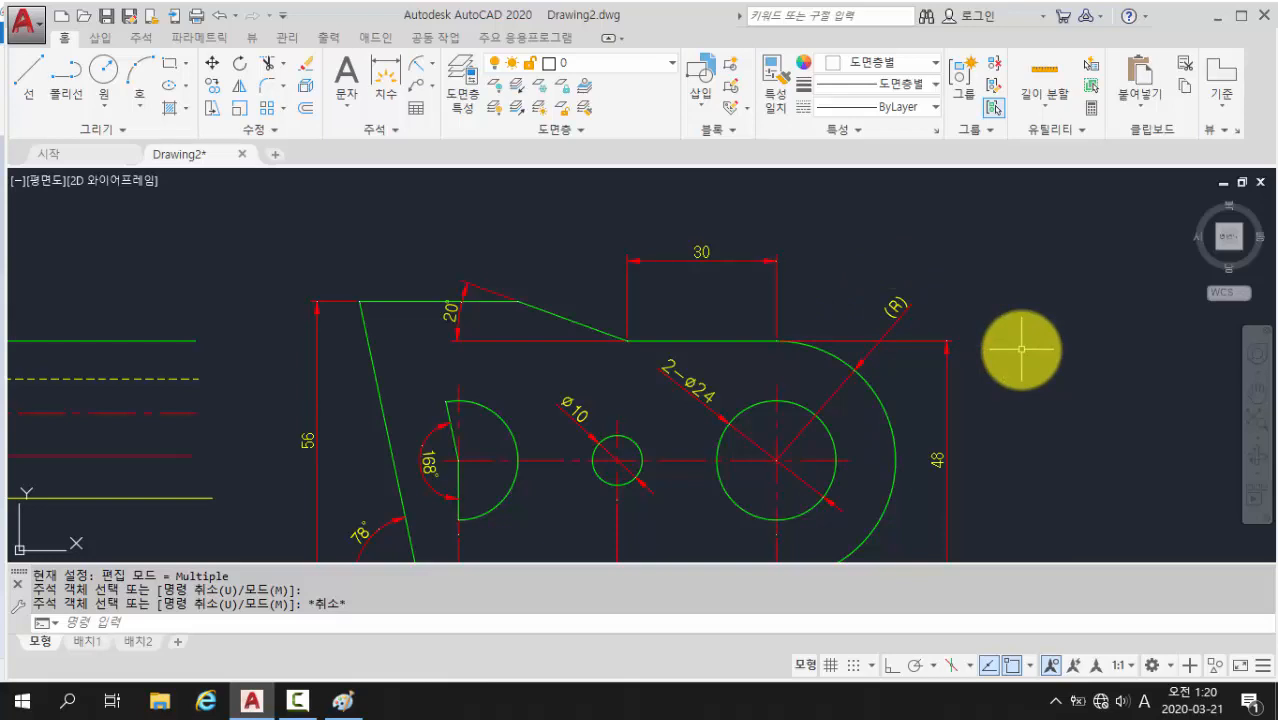
{"action": "scroll", "coordinate": [1021, 330], "scroll_direction": "down", "scroll_amount": 2}
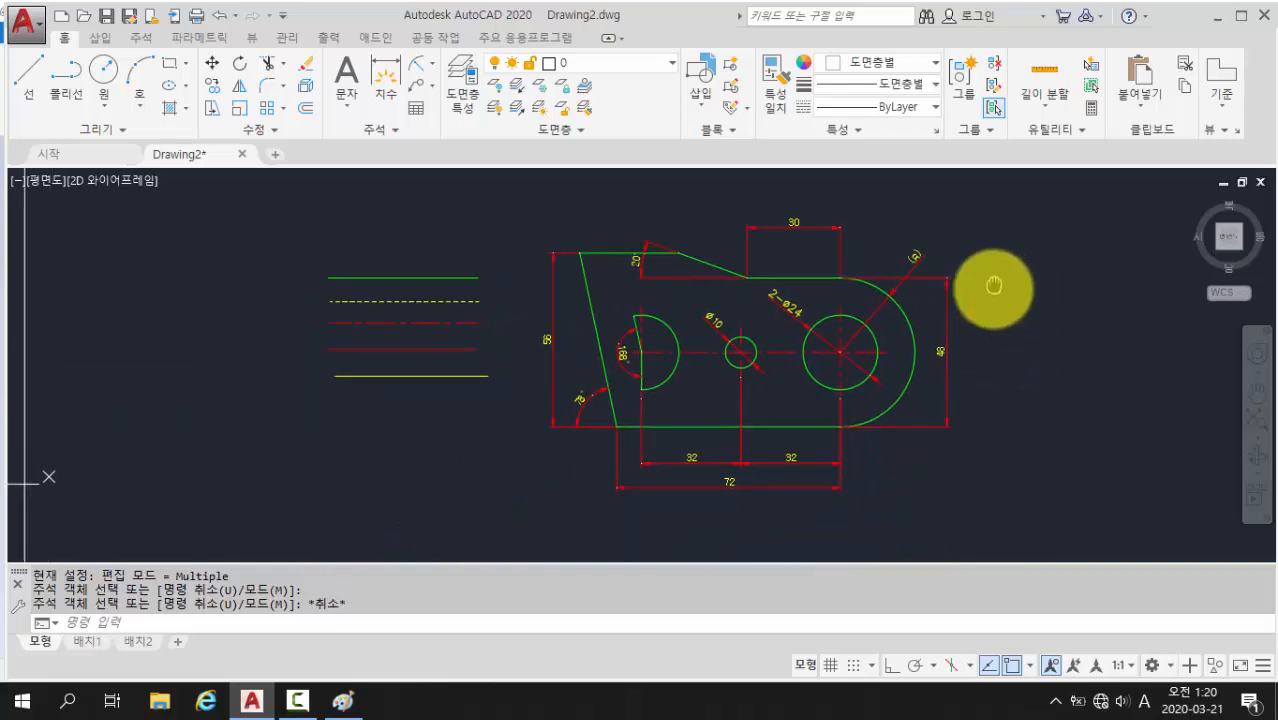